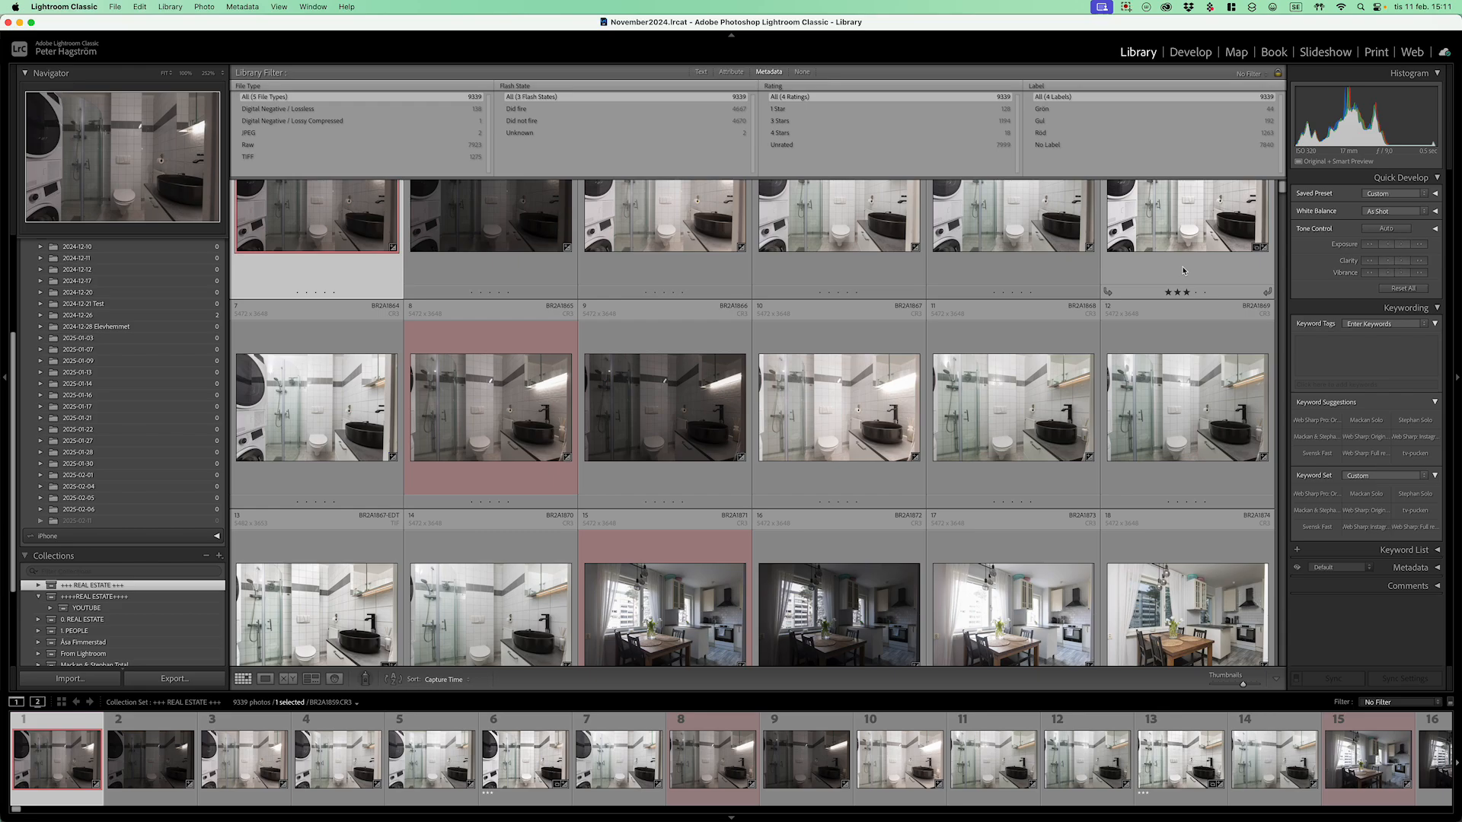
# Step: Open Import with the card's 131CANON folder as source, listing 255 new photos
pyautogui.press('super+shift+i')
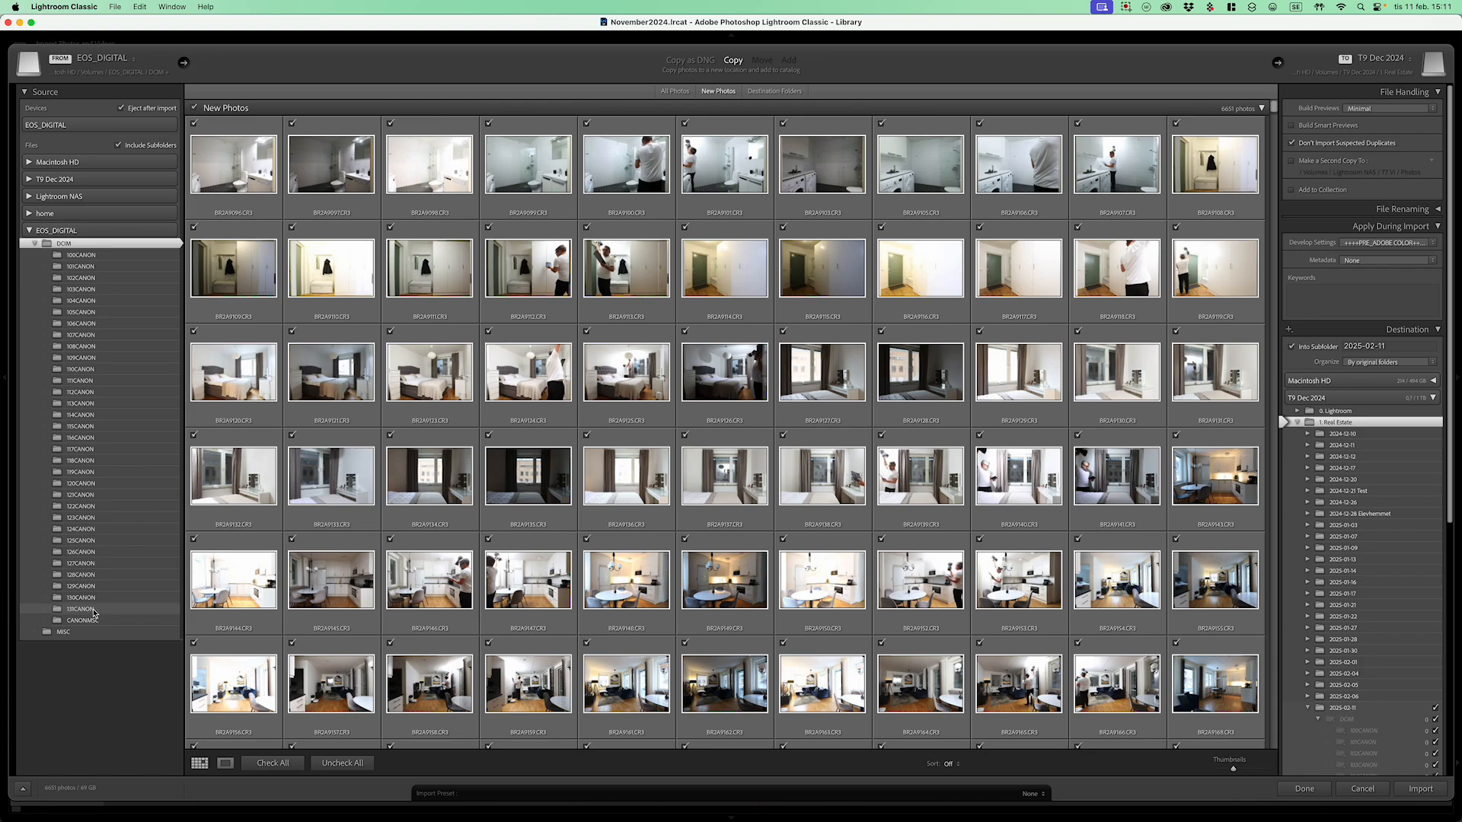
pyautogui.scroll(-2, 94, 613)
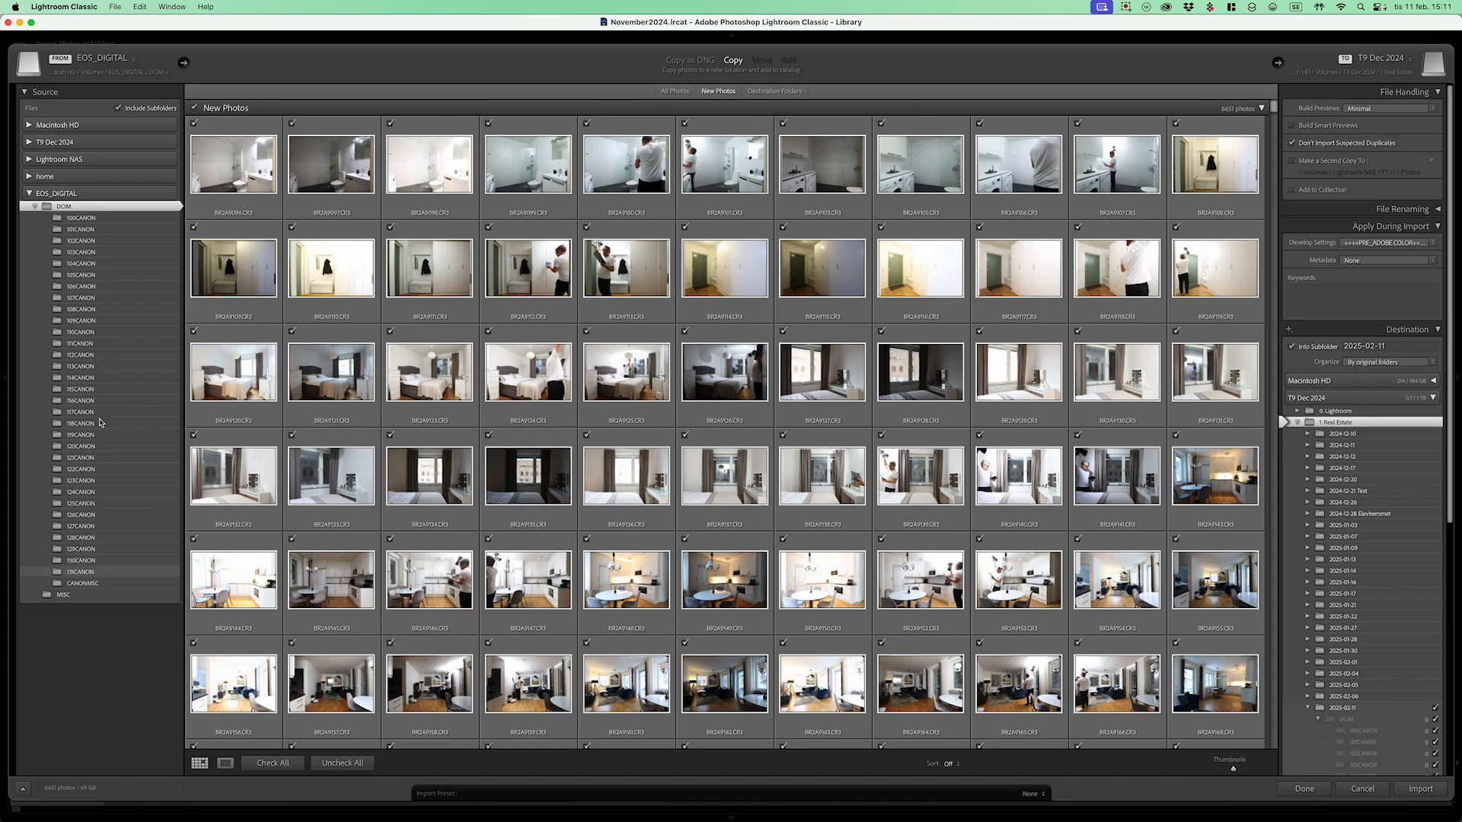
pyautogui.click(163, 526)
pyautogui.click(93, 573)
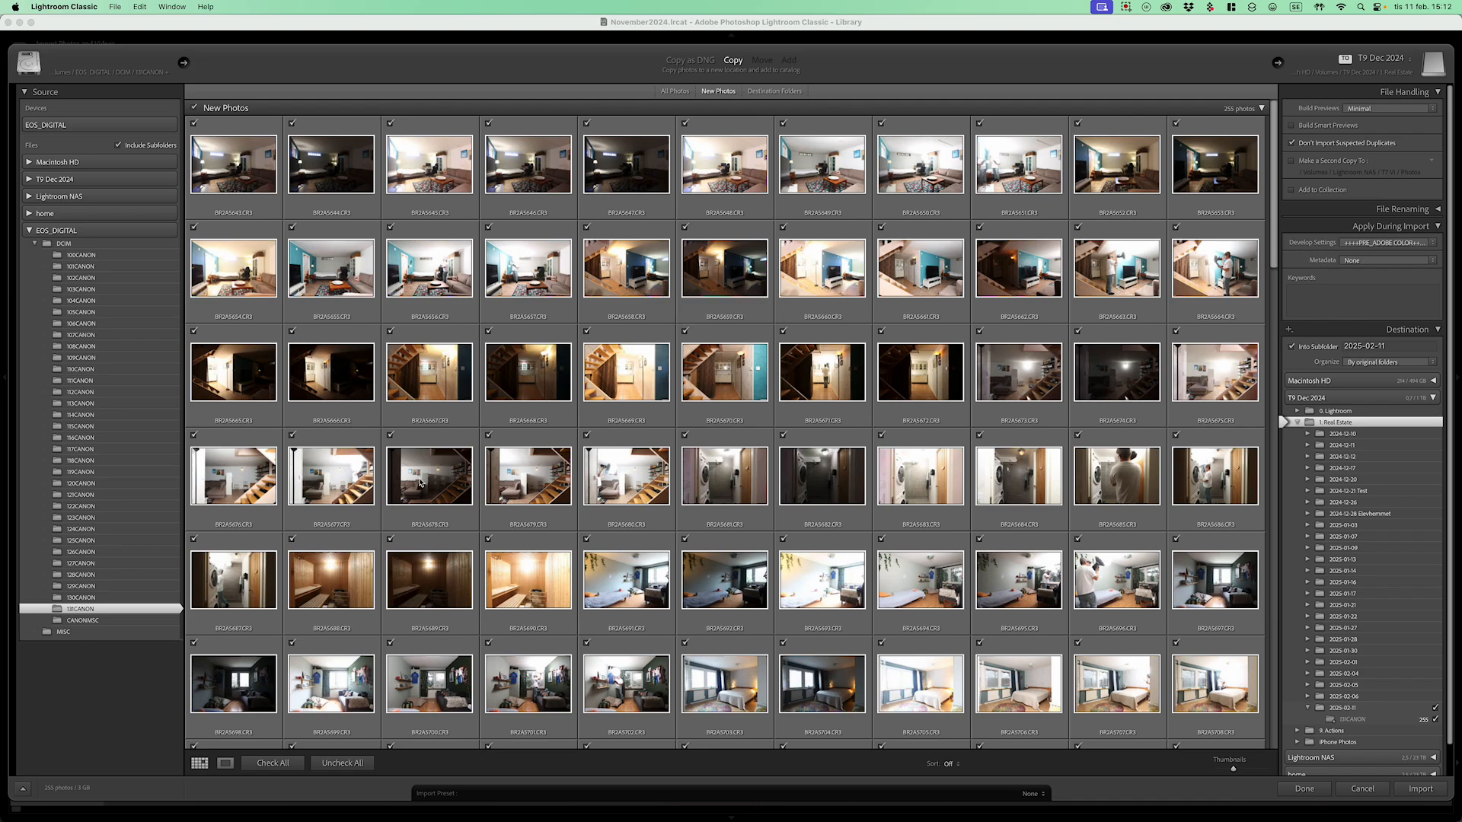
pyautogui.click(1389, 108)
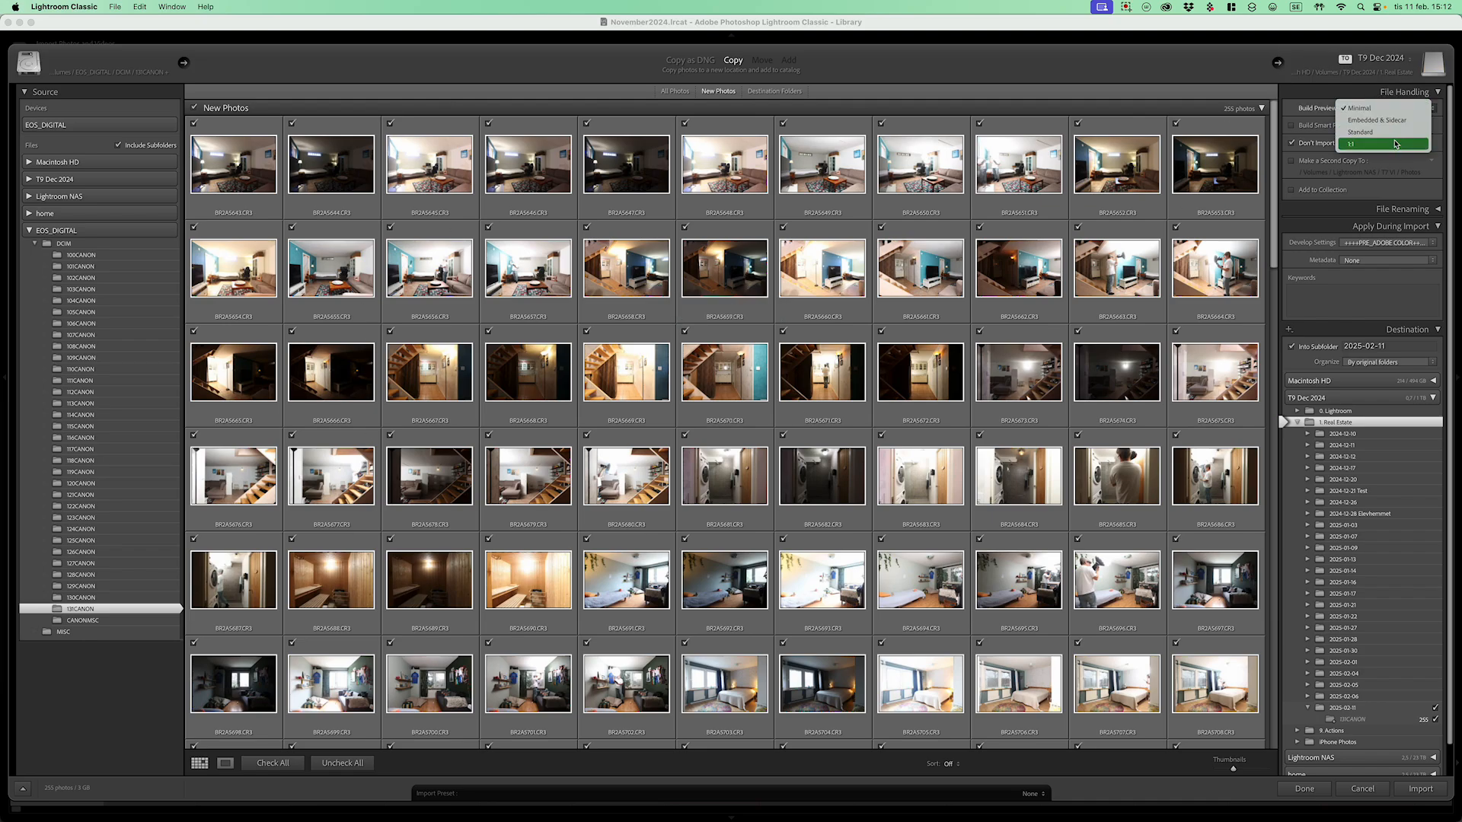
pyautogui.click(1394, 108)
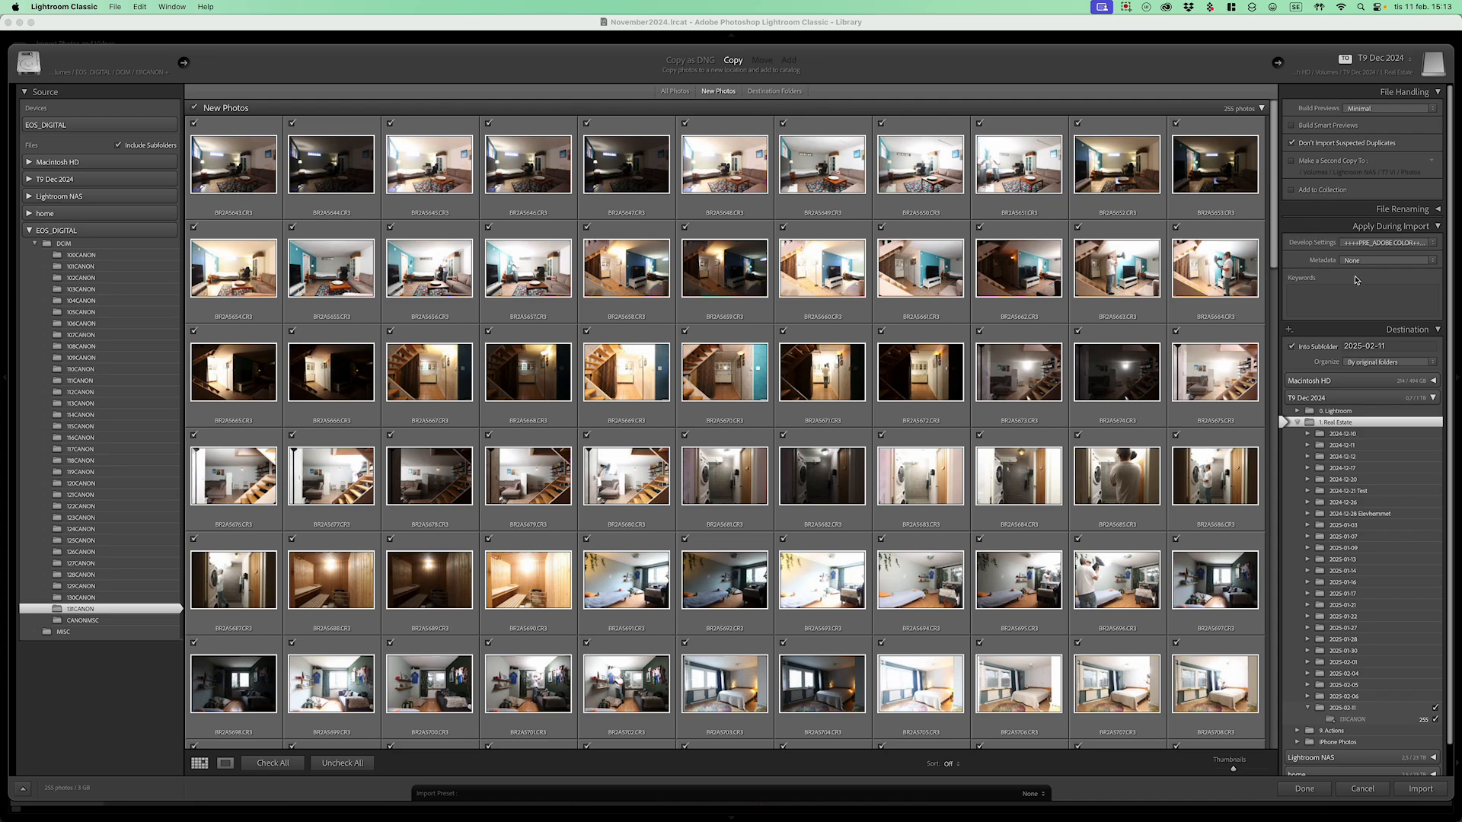
pyautogui.click(1398, 246)
pyautogui.moveTo(1396, 297)
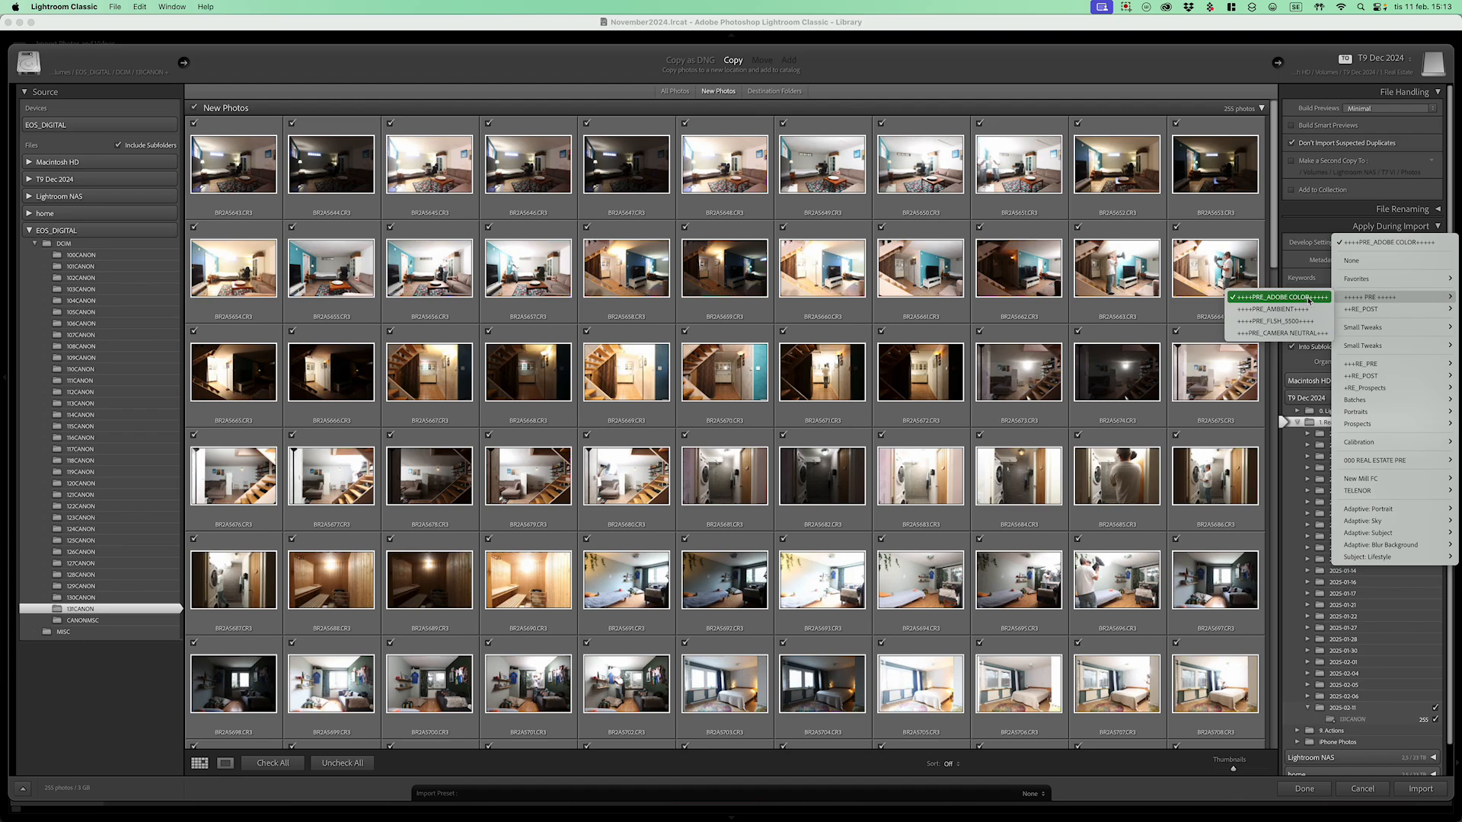
pyautogui.click(1304, 298)
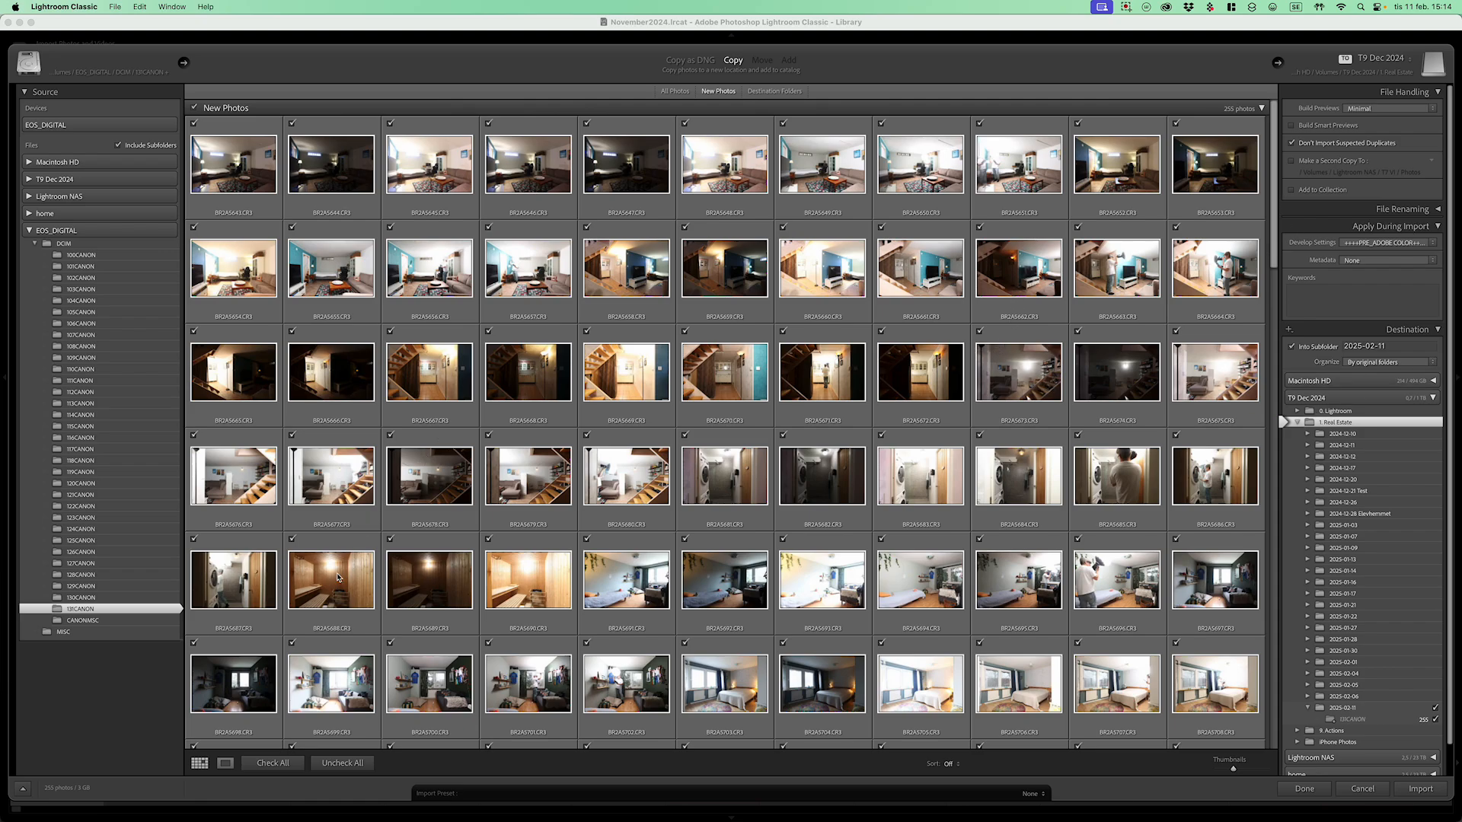
pyautogui.keyDown('super'); pyautogui.click(93, 598); pyautogui.keyUp('super')
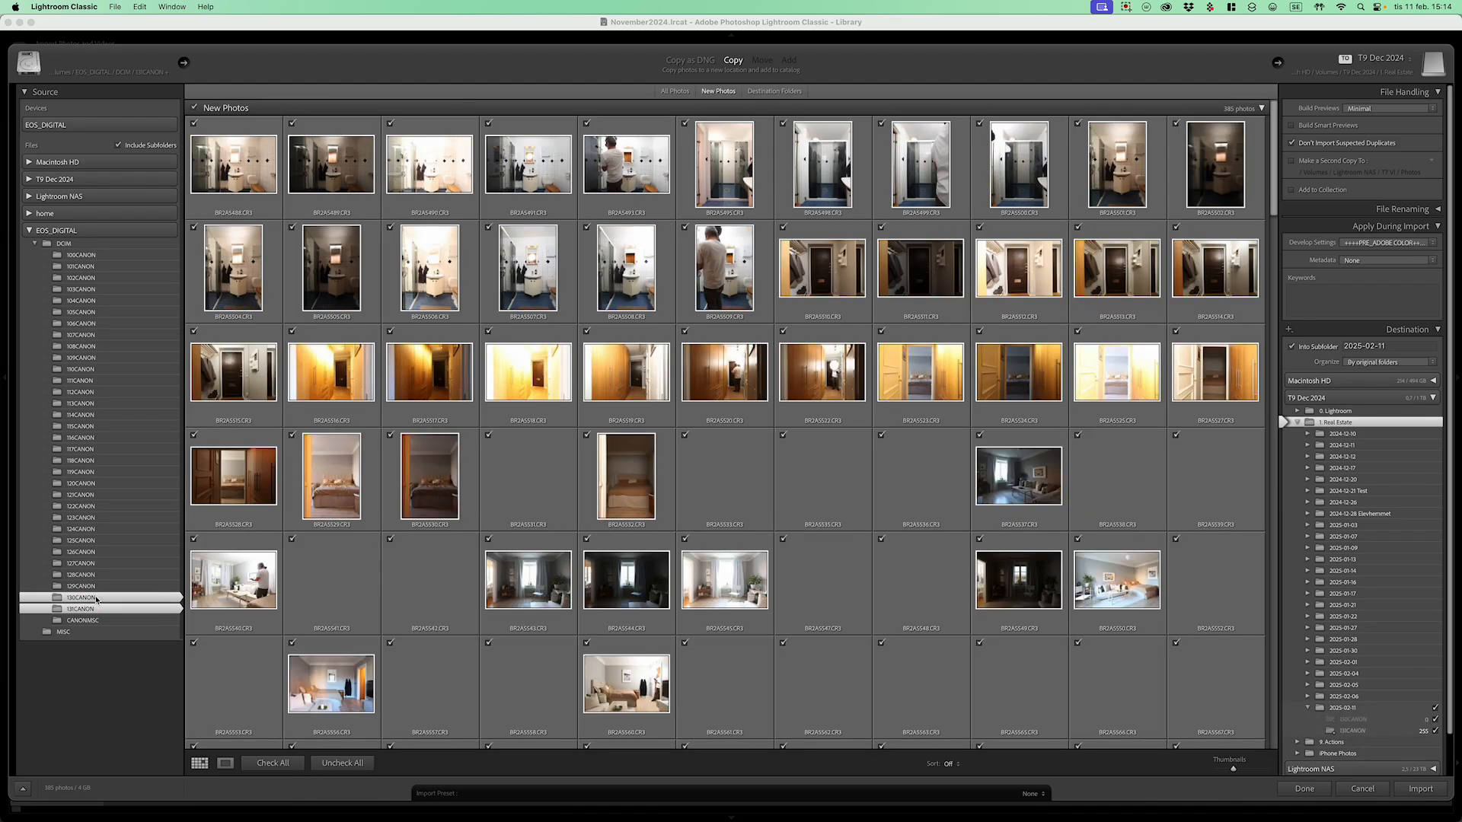
pyautogui.keyDown('super'); pyautogui.click(93, 598); pyautogui.keyUp('super')
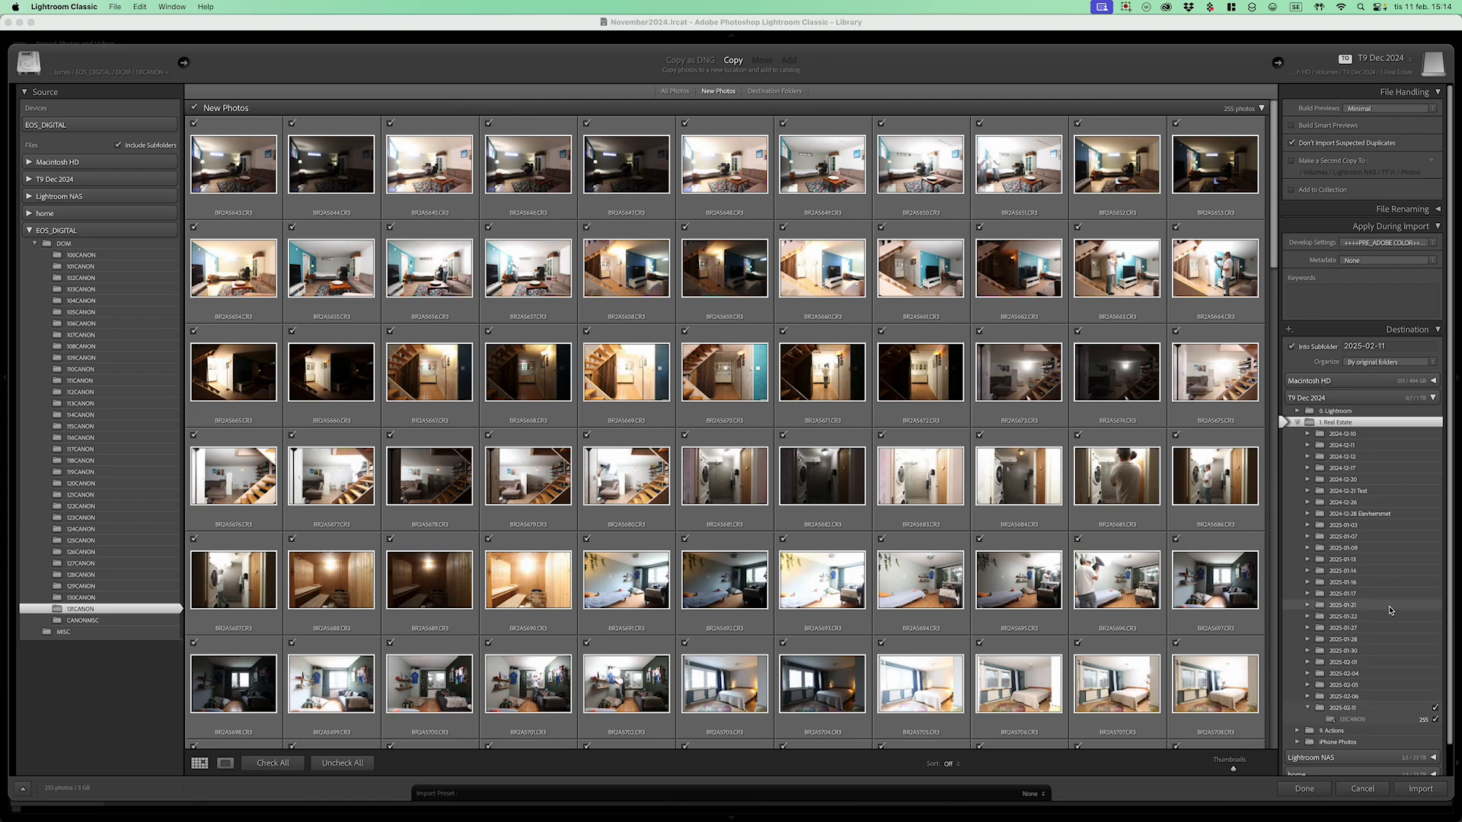
# Step: Import all 255 photos from 131CANON into the Library
pyautogui.click(1399, 792)
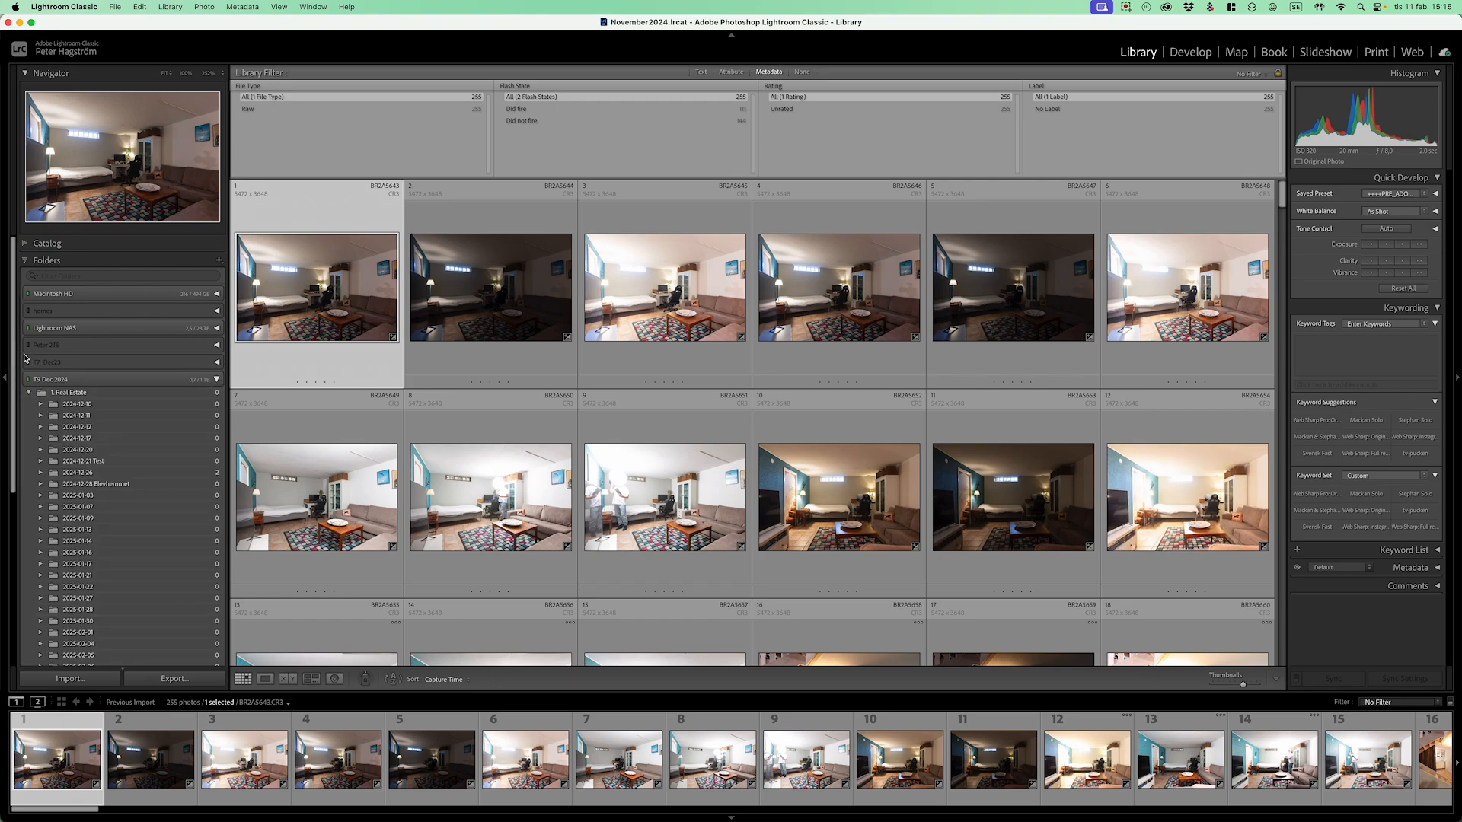
# Step: Rename the 131CANON folder to the property's street address, removing a stray leading character
pyautogui.moveTo(13, 367); pyautogui.dragTo(12, 509)
pyautogui.click(106, 451)
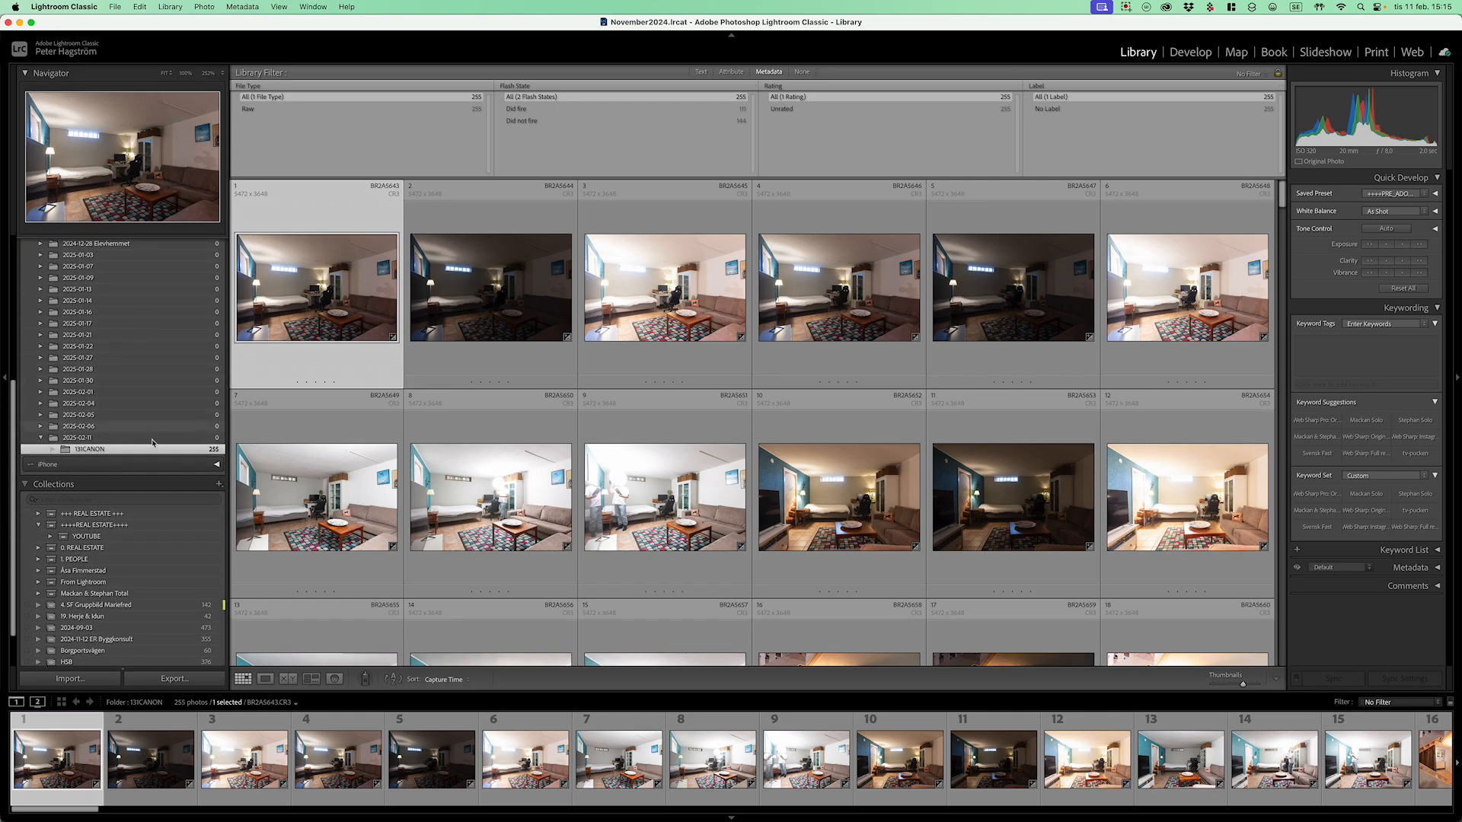
pyautogui.rightClick(112, 449)
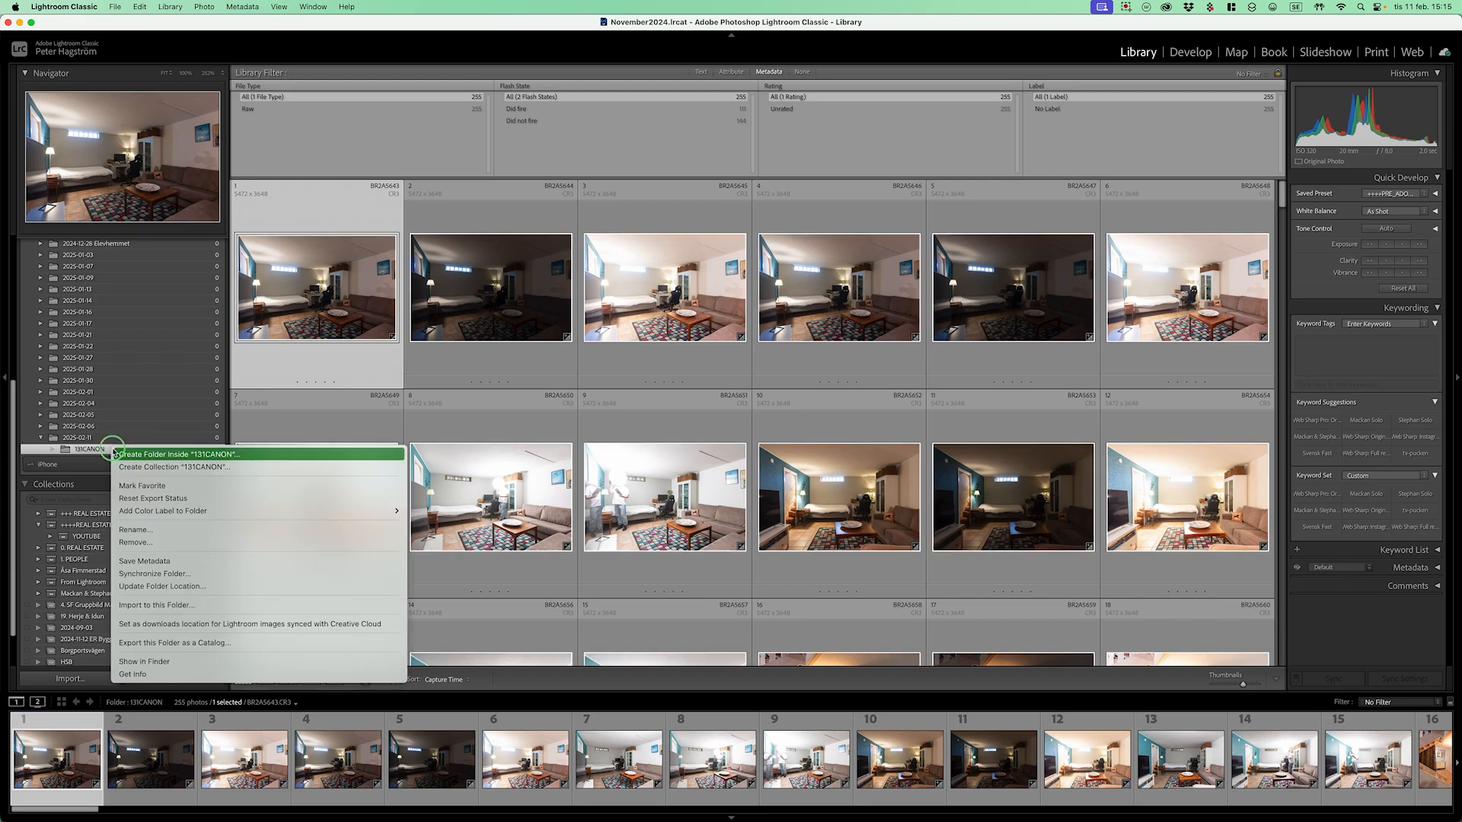
pyautogui.click(138, 530)
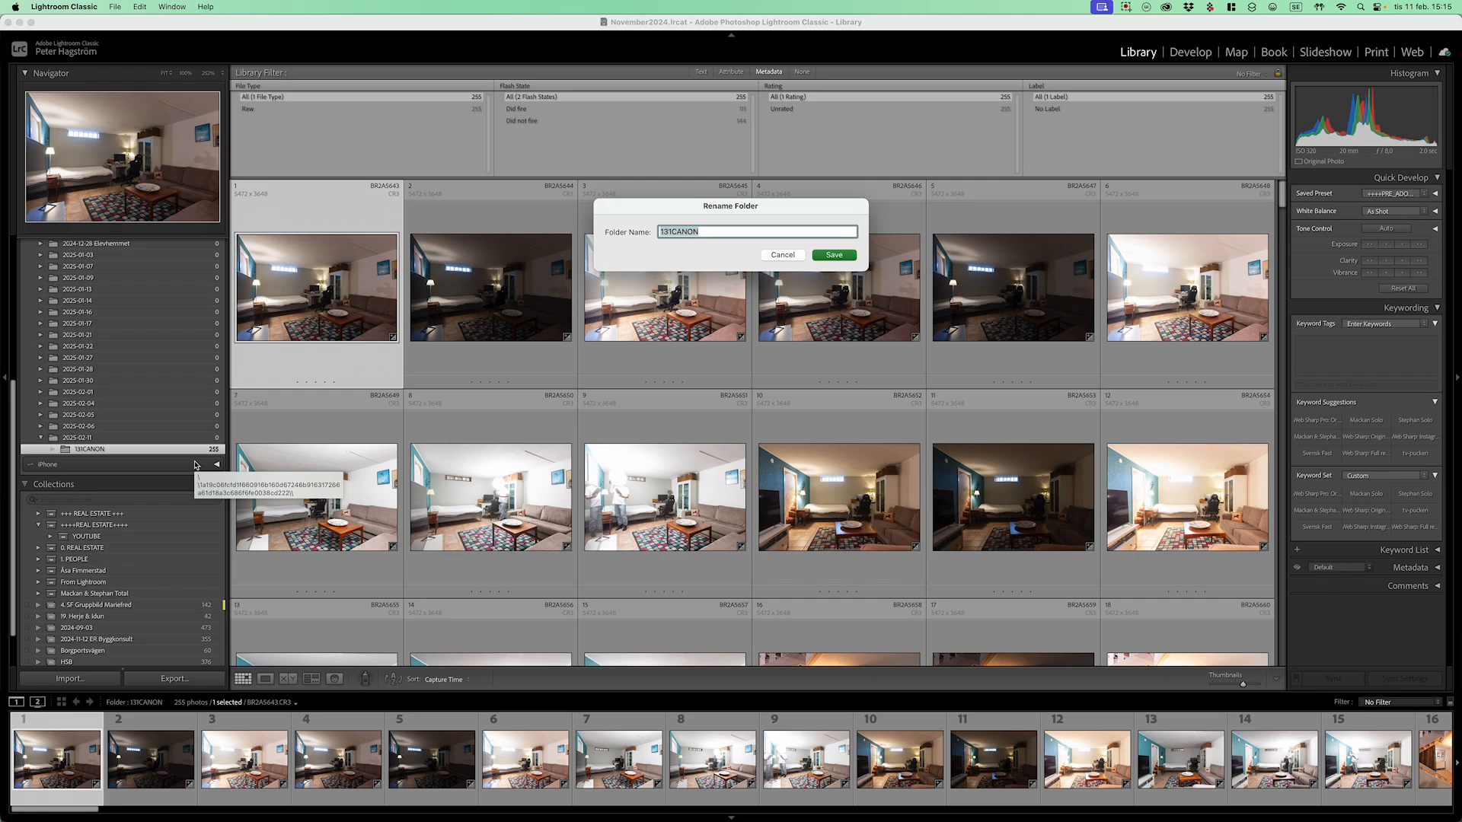
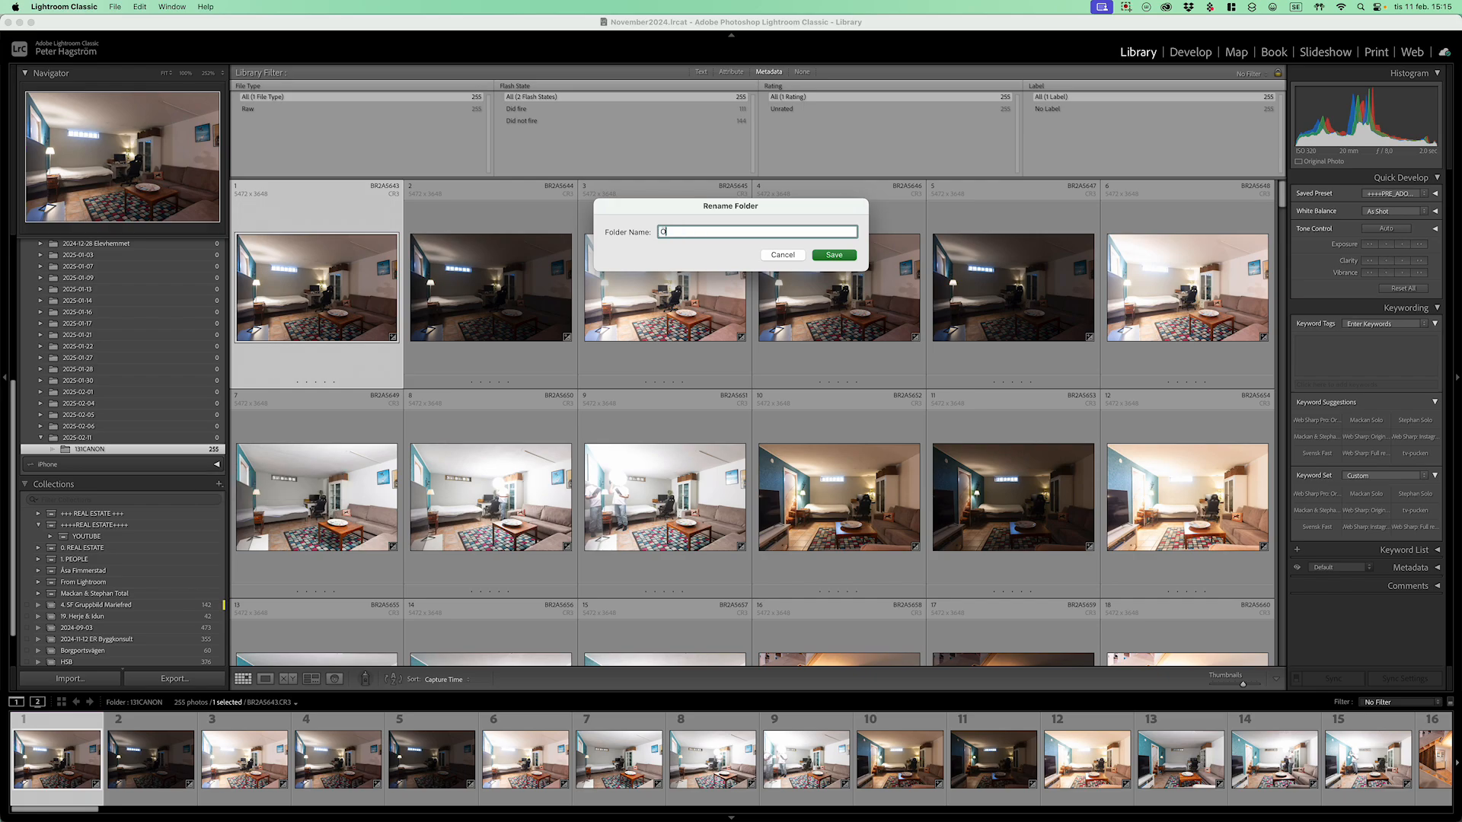
pyautogui.press('Return')
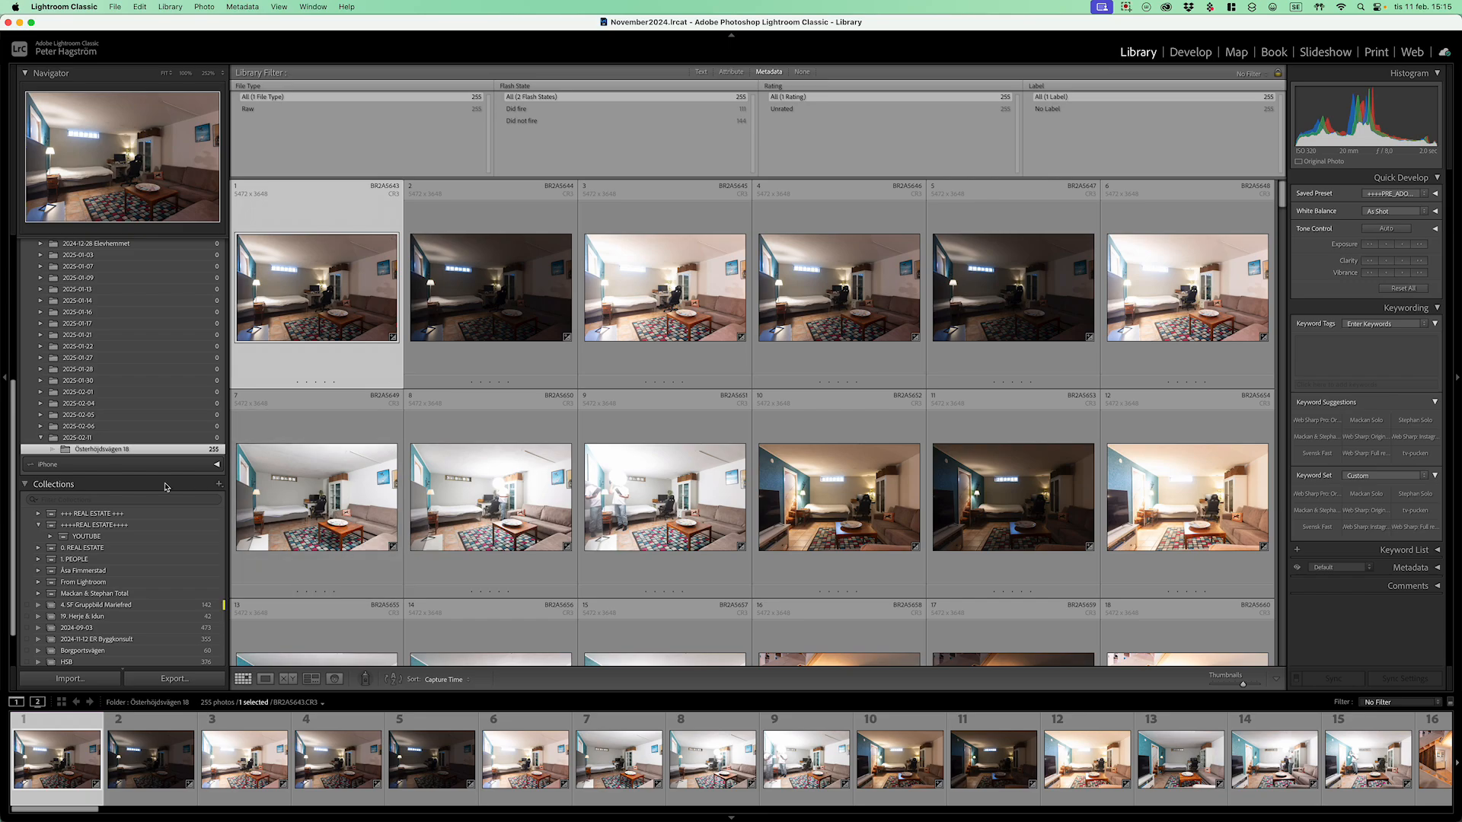
# Step: Create an address-named collection from the renamed folder inside the YOUTUBE collection set
pyautogui.rightClick(136, 455)
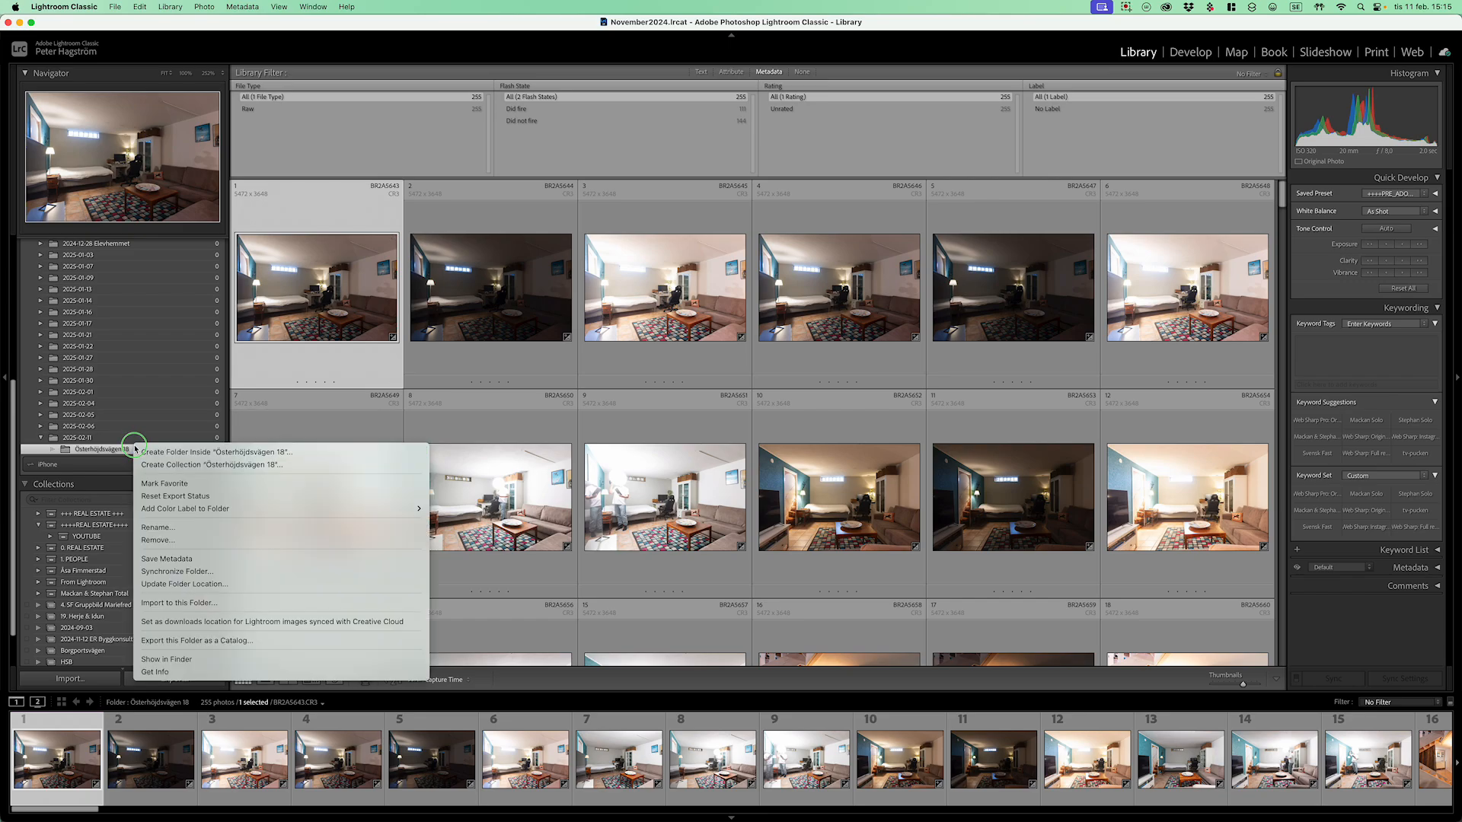
pyautogui.click(223, 466)
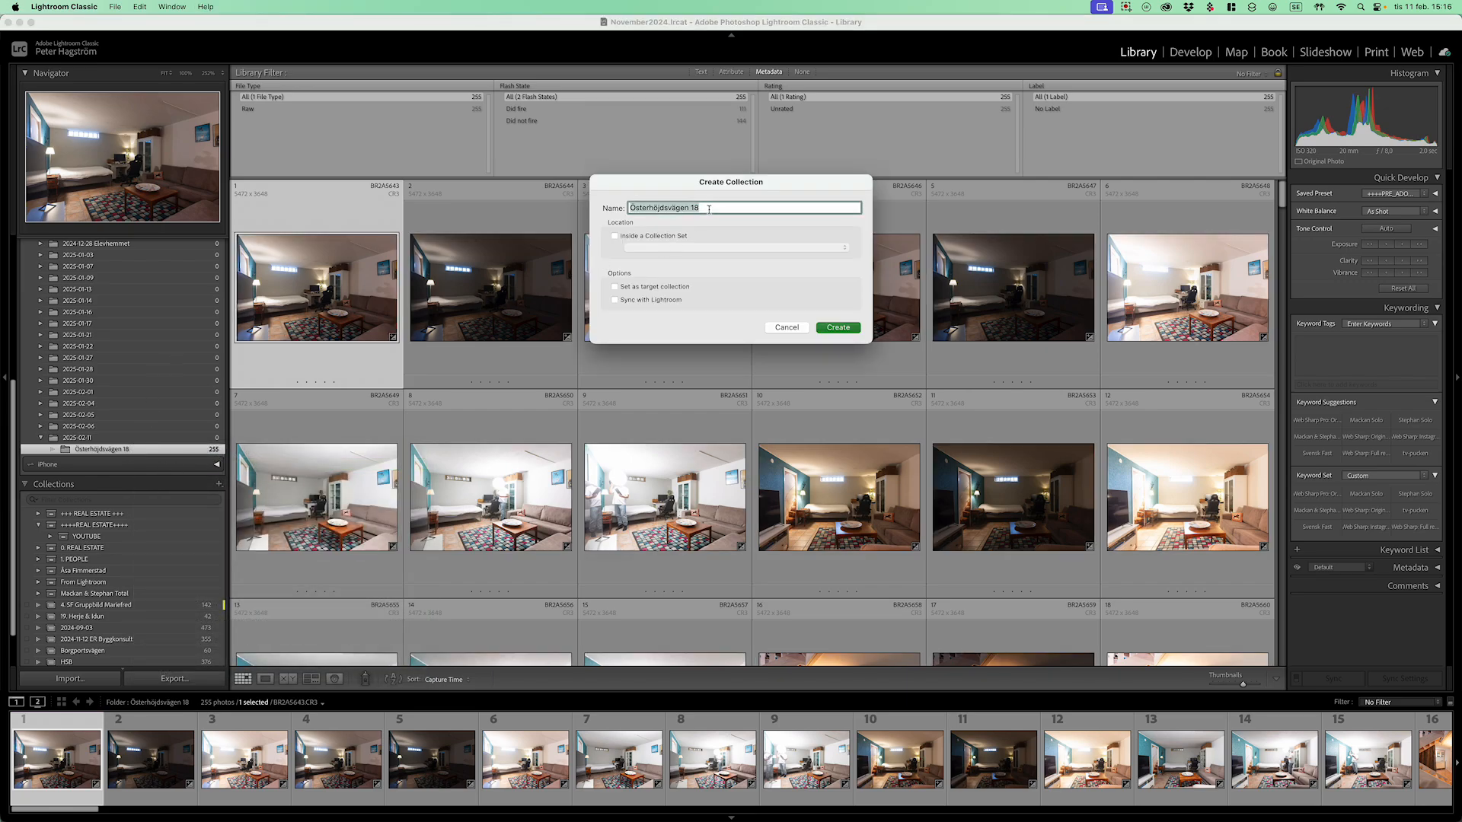
pyautogui.click(680, 237)
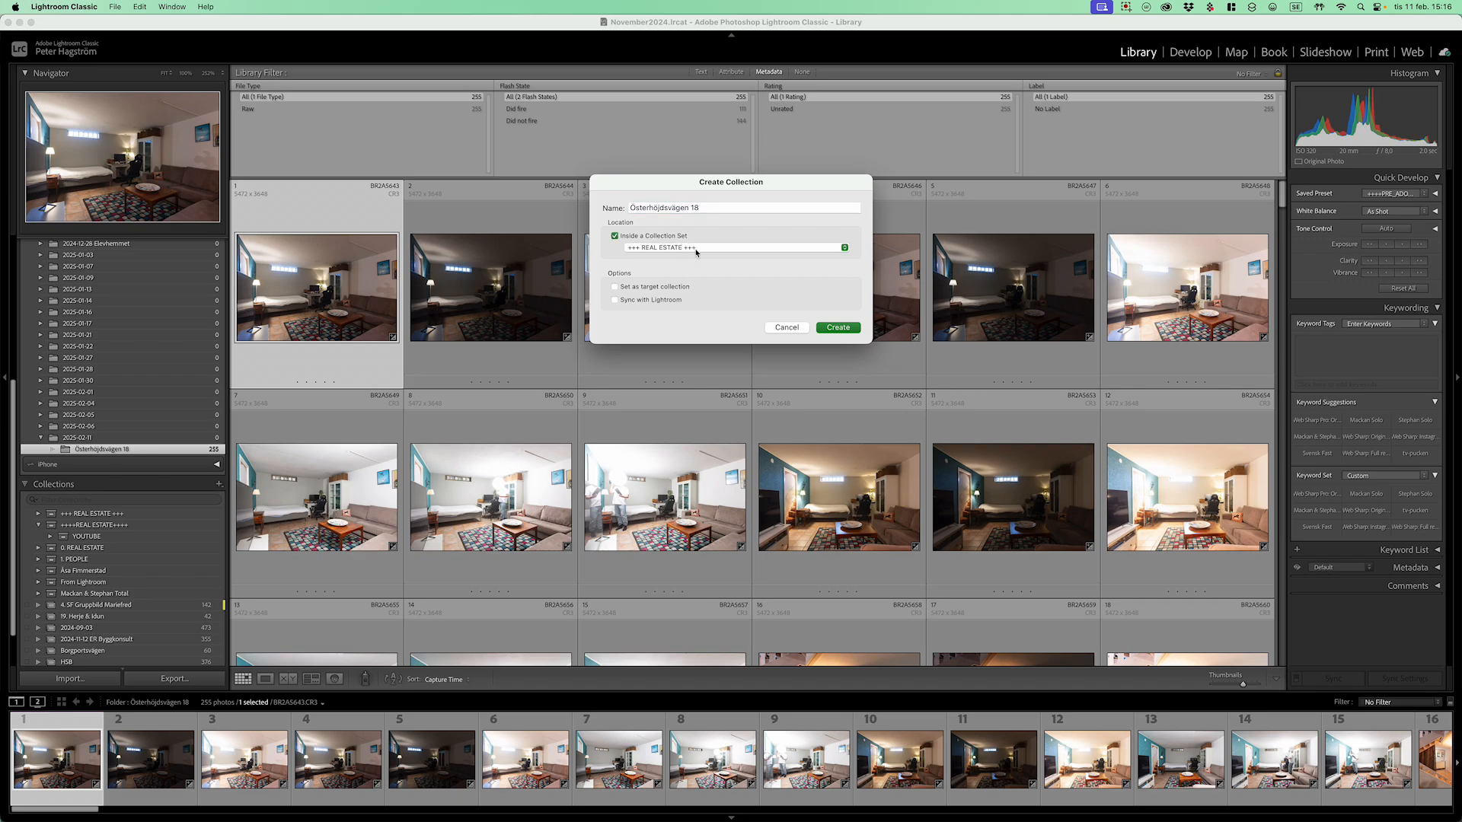
pyautogui.click(761, 249)
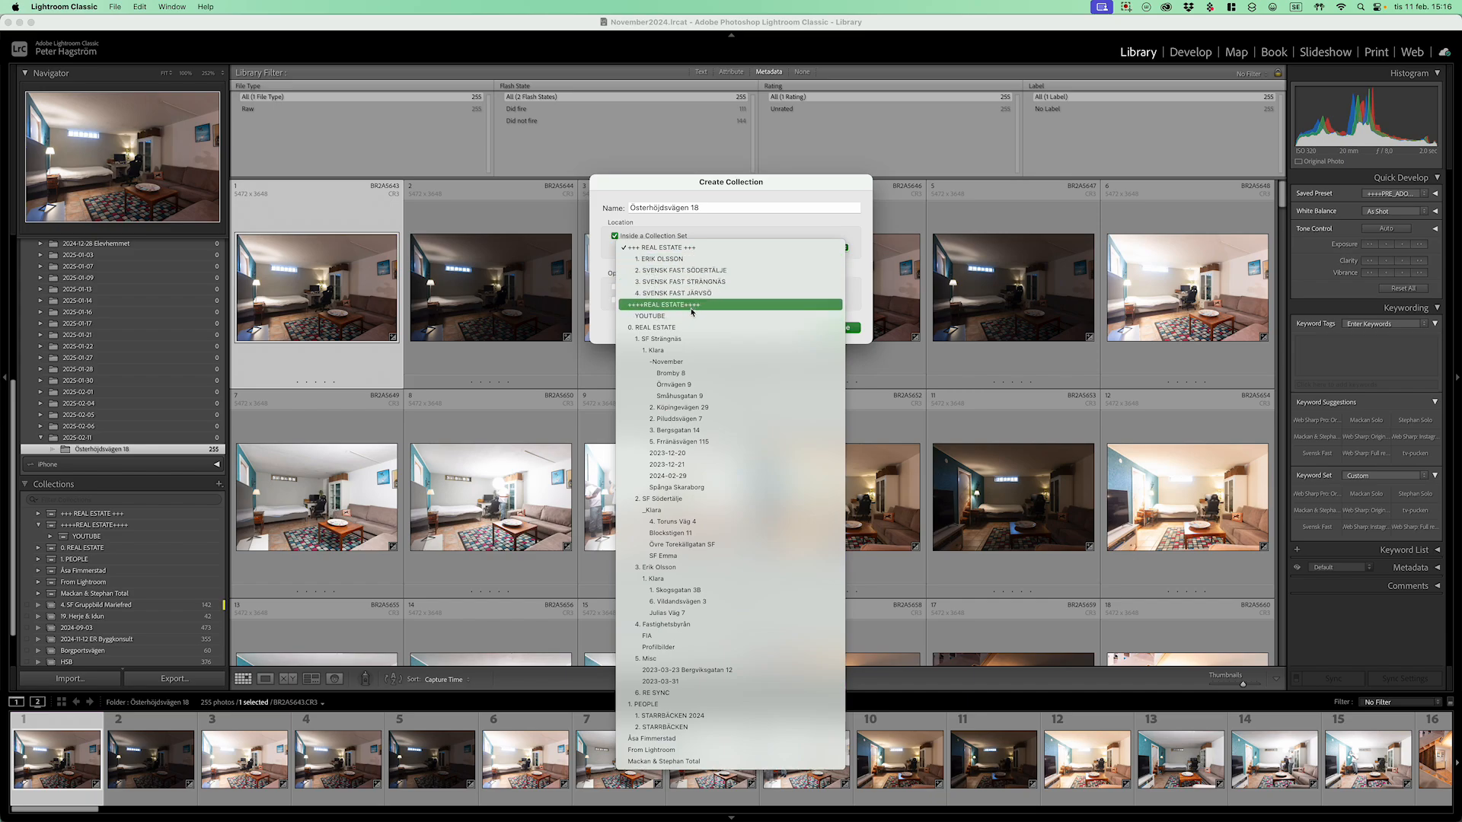
pyautogui.click(656, 317)
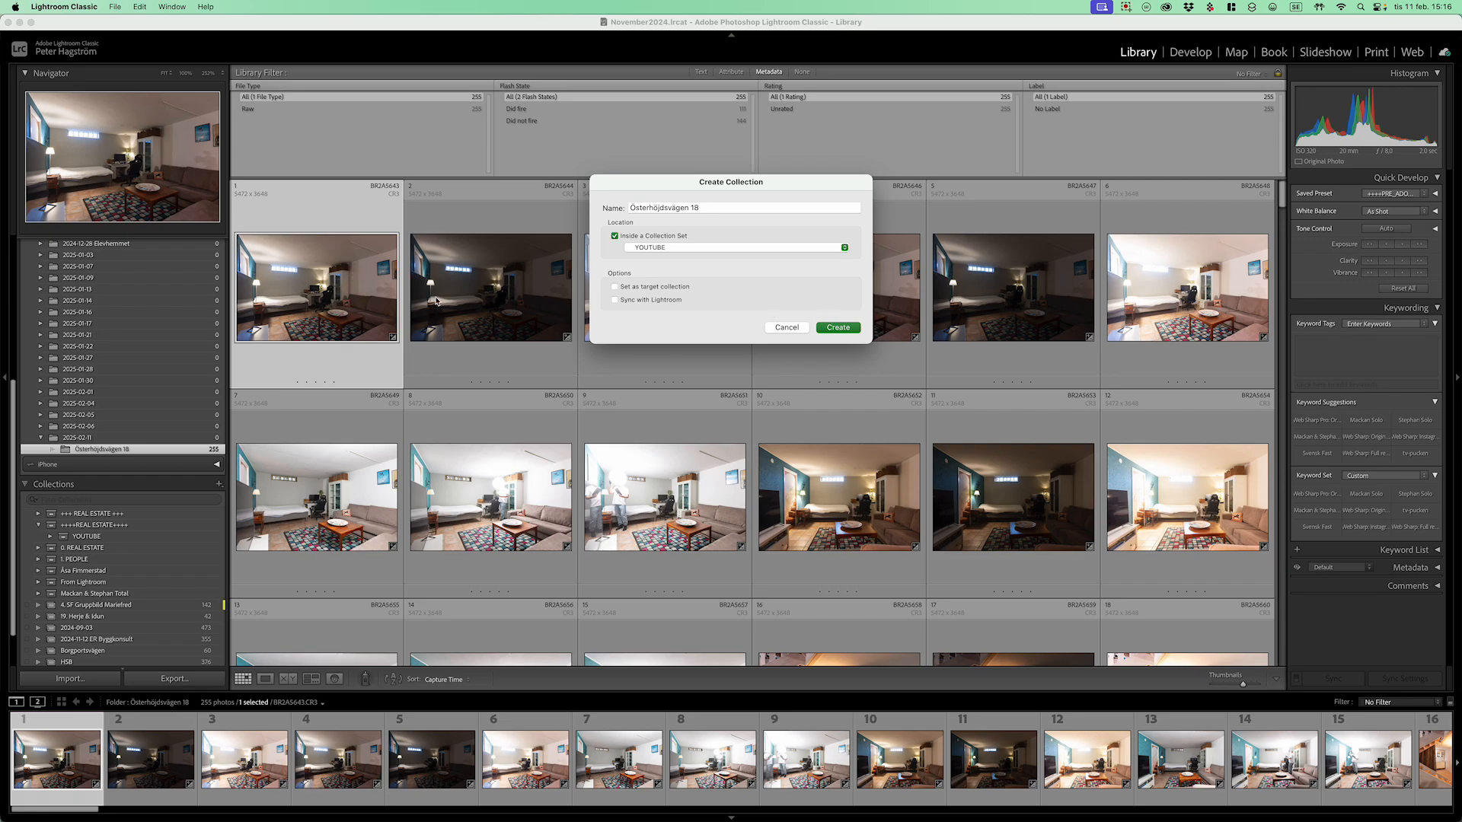
pyautogui.click(838, 328)
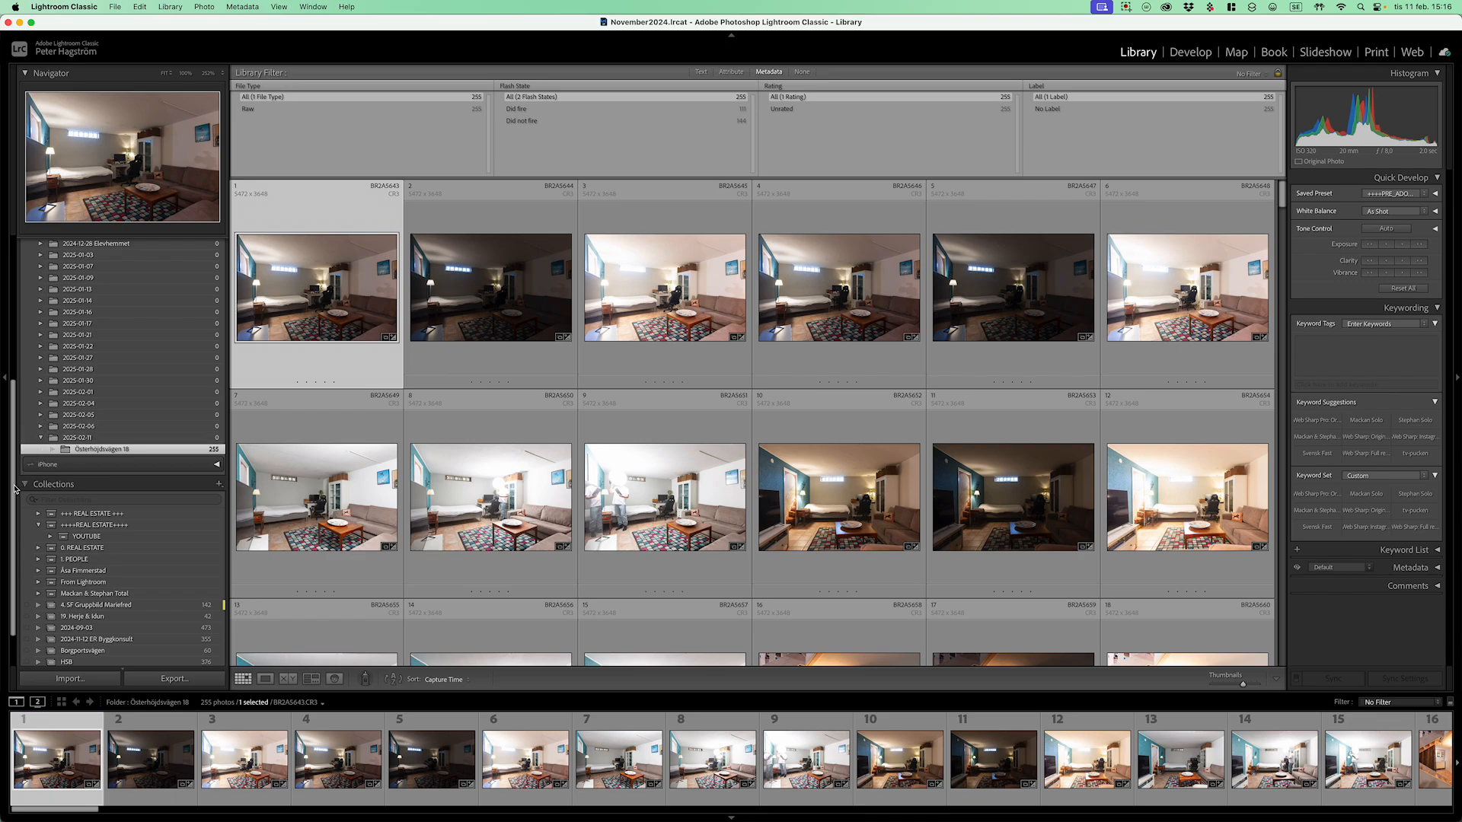
# Step: Give the new address-named collection in the YOUTUBE set a red colour label
pyautogui.scroll(-2, 23, 487)
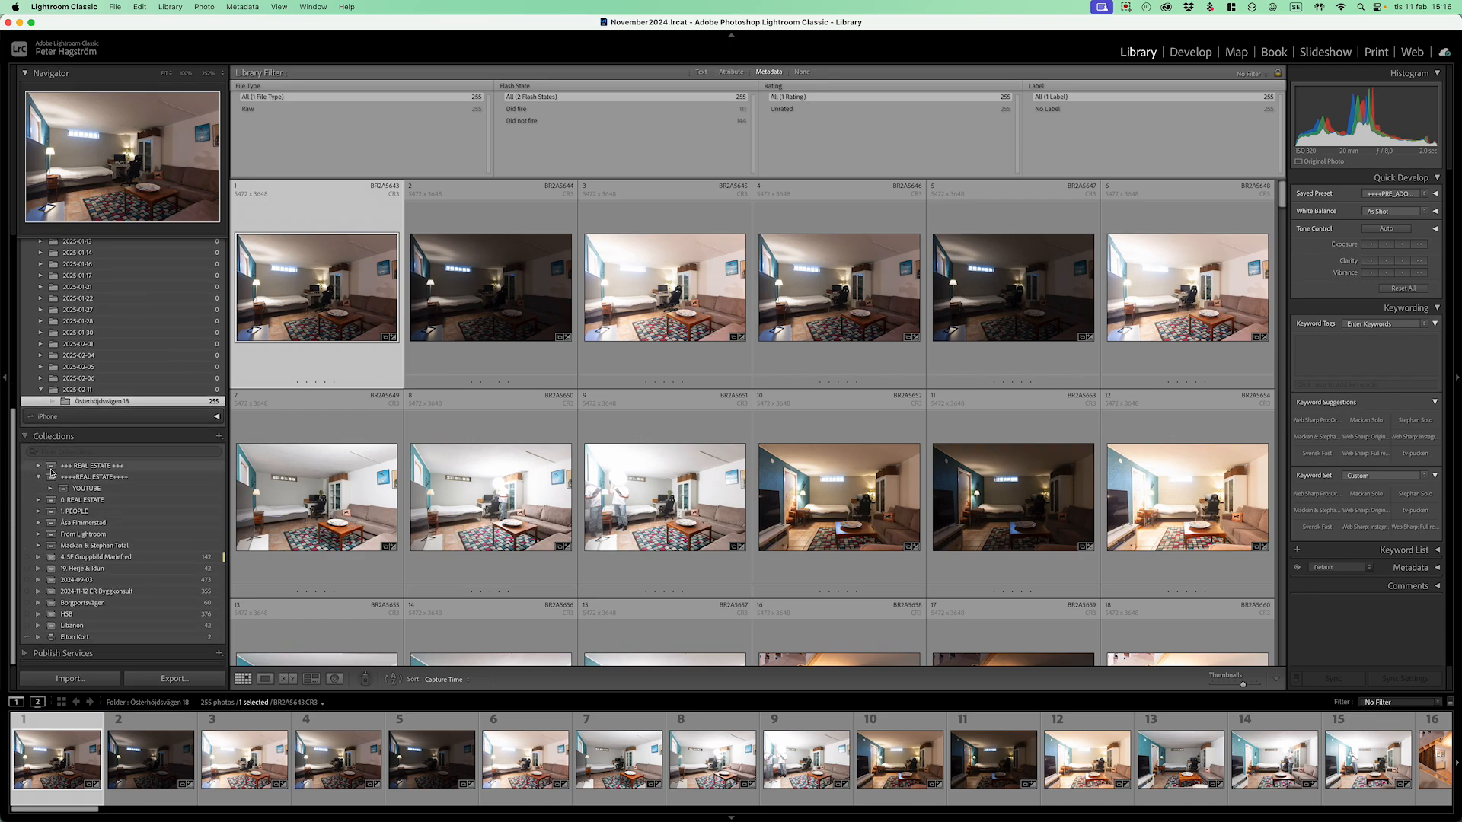
pyautogui.click(39, 465)
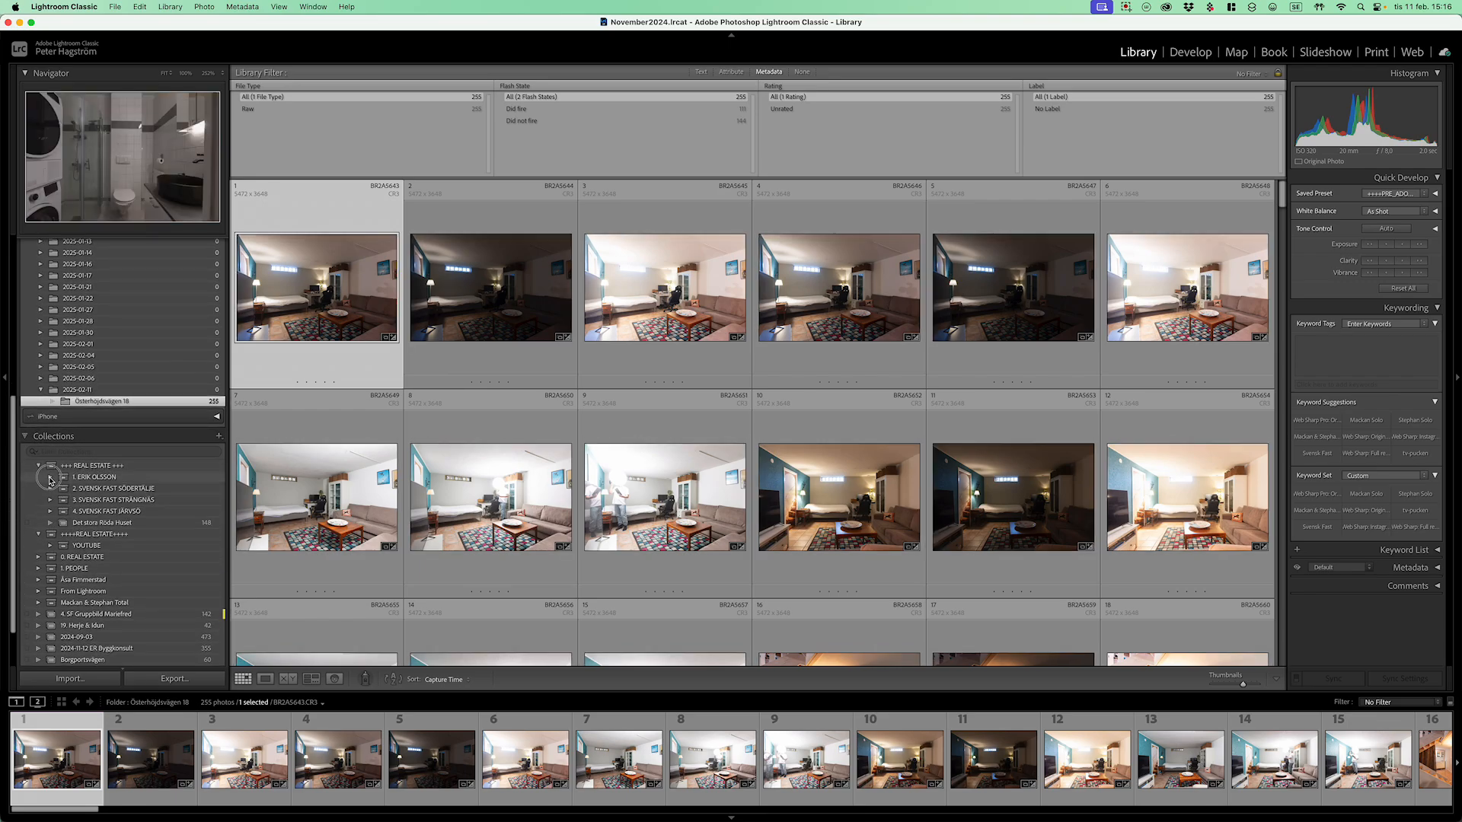
pyautogui.click(51, 478)
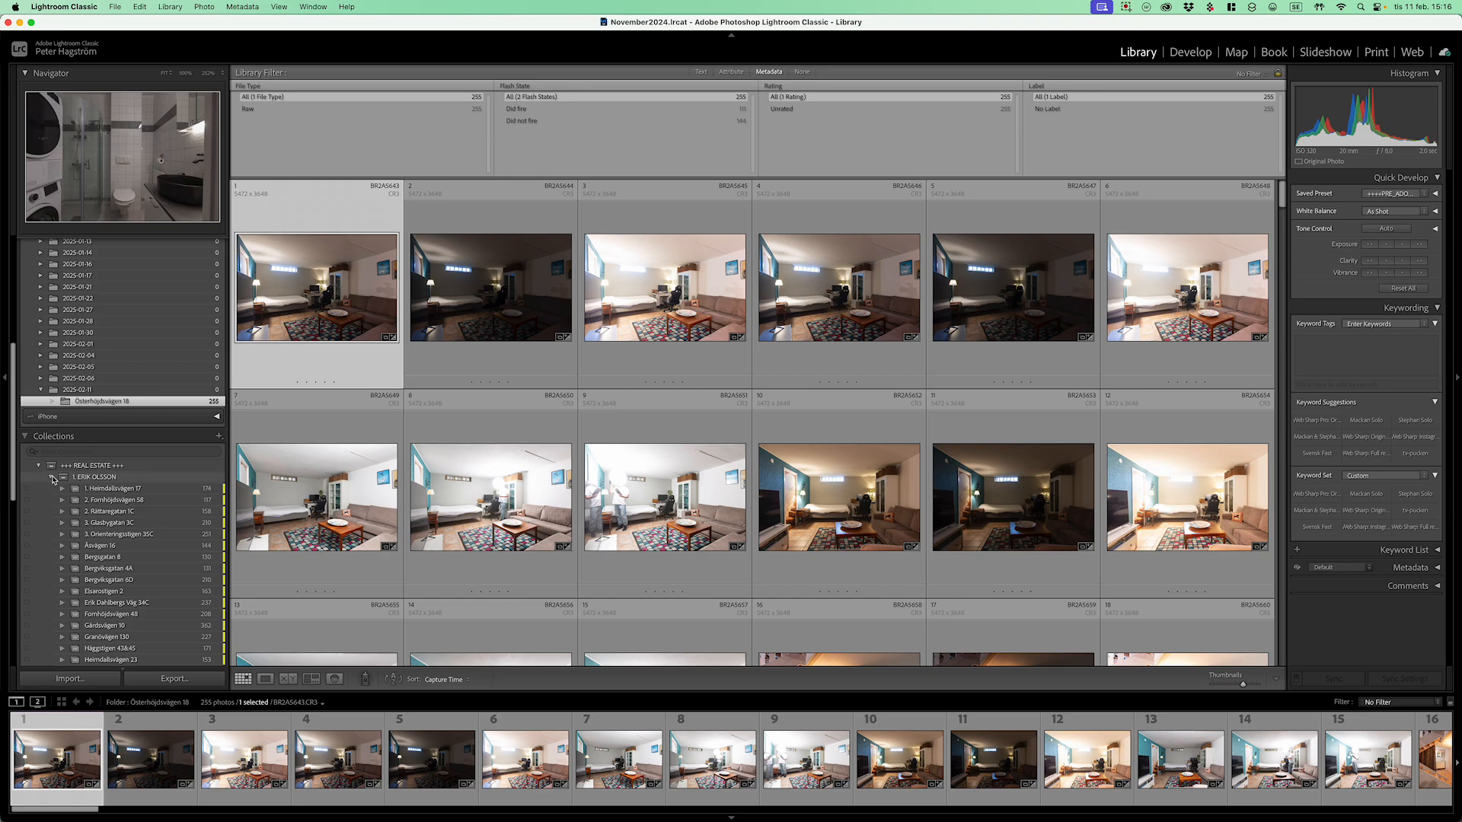
pyautogui.click(51, 477)
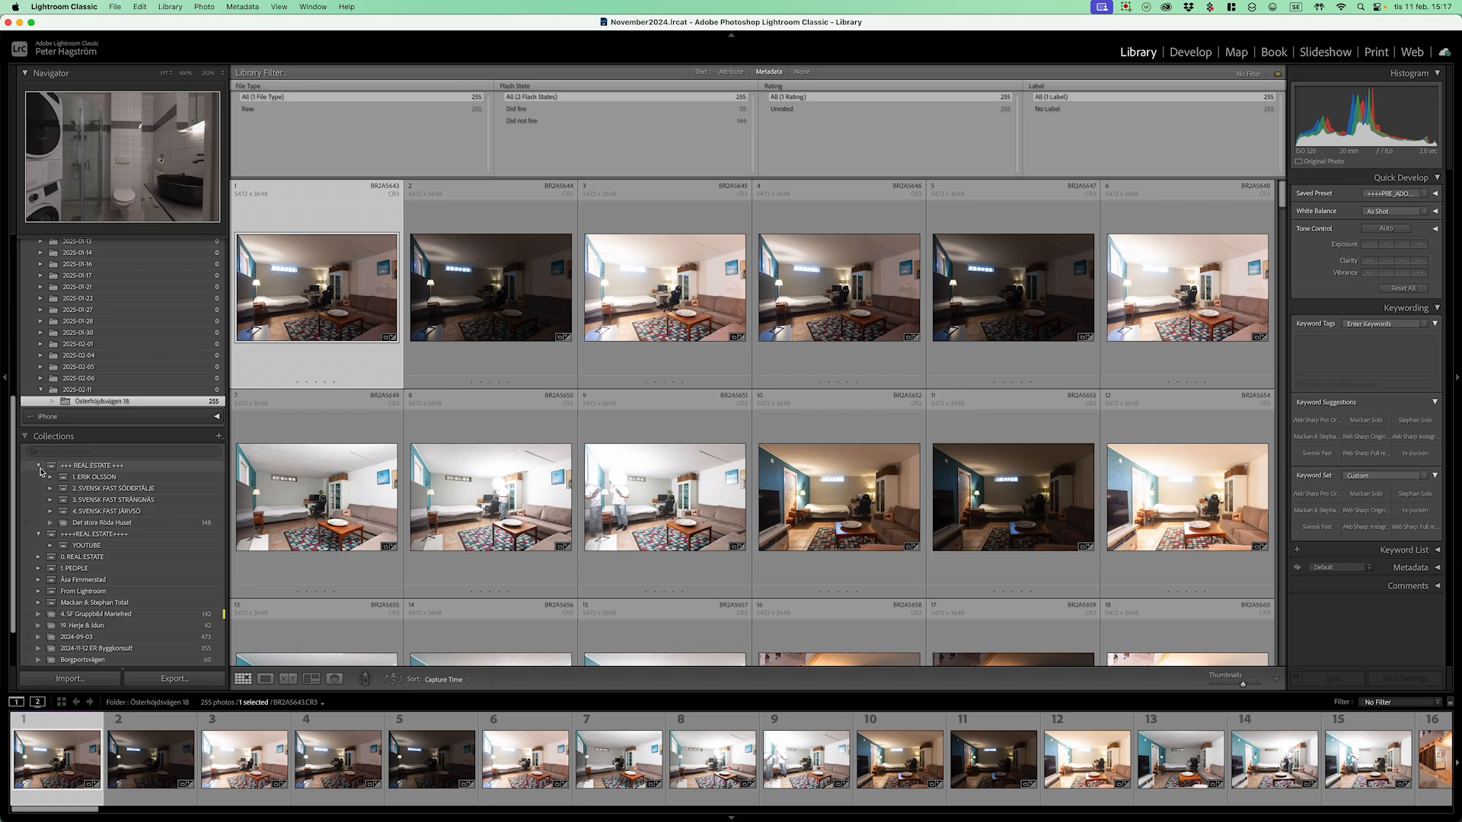
pyautogui.click(39, 466)
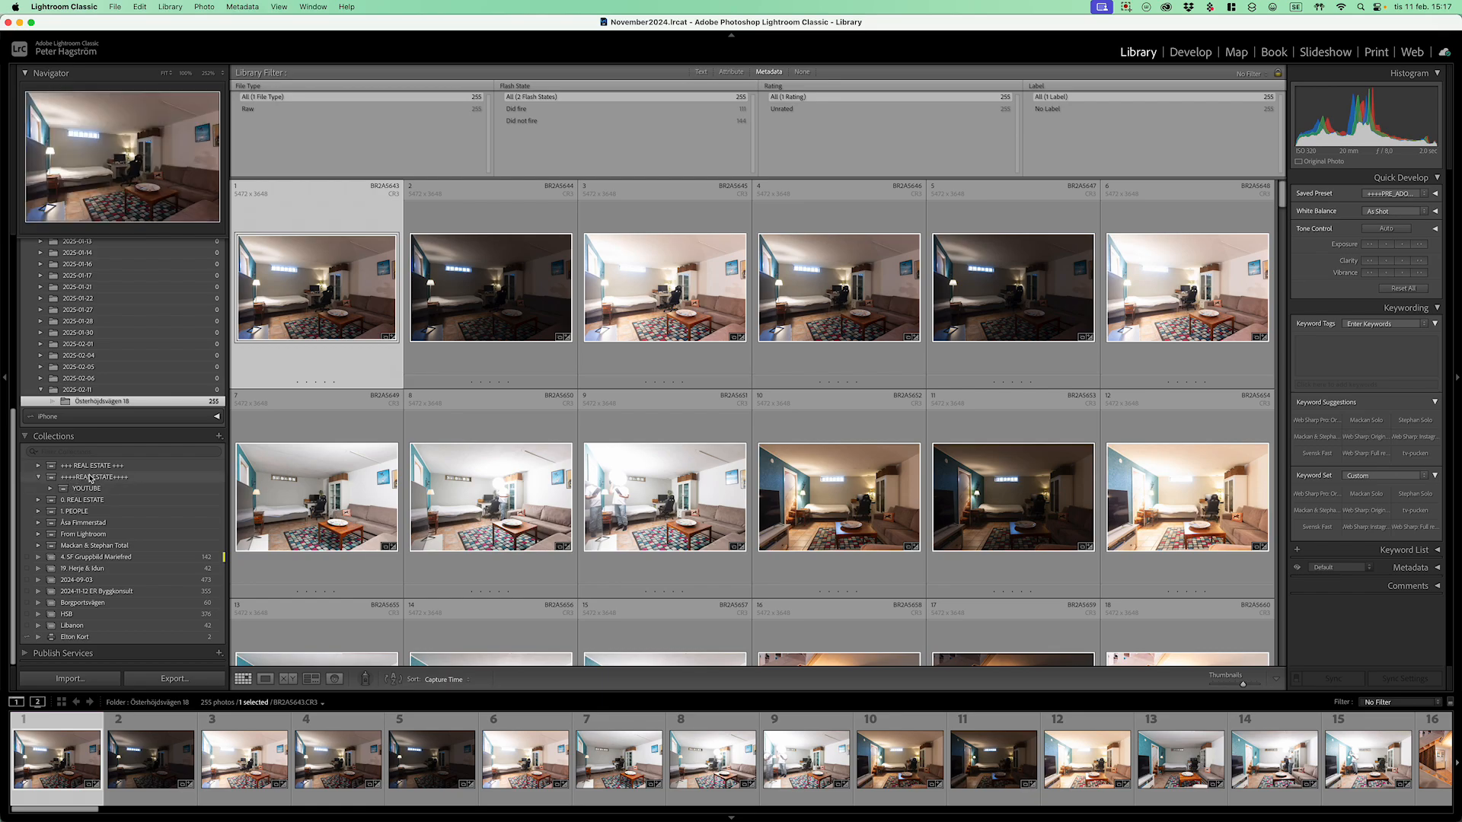
pyautogui.click(50, 489)
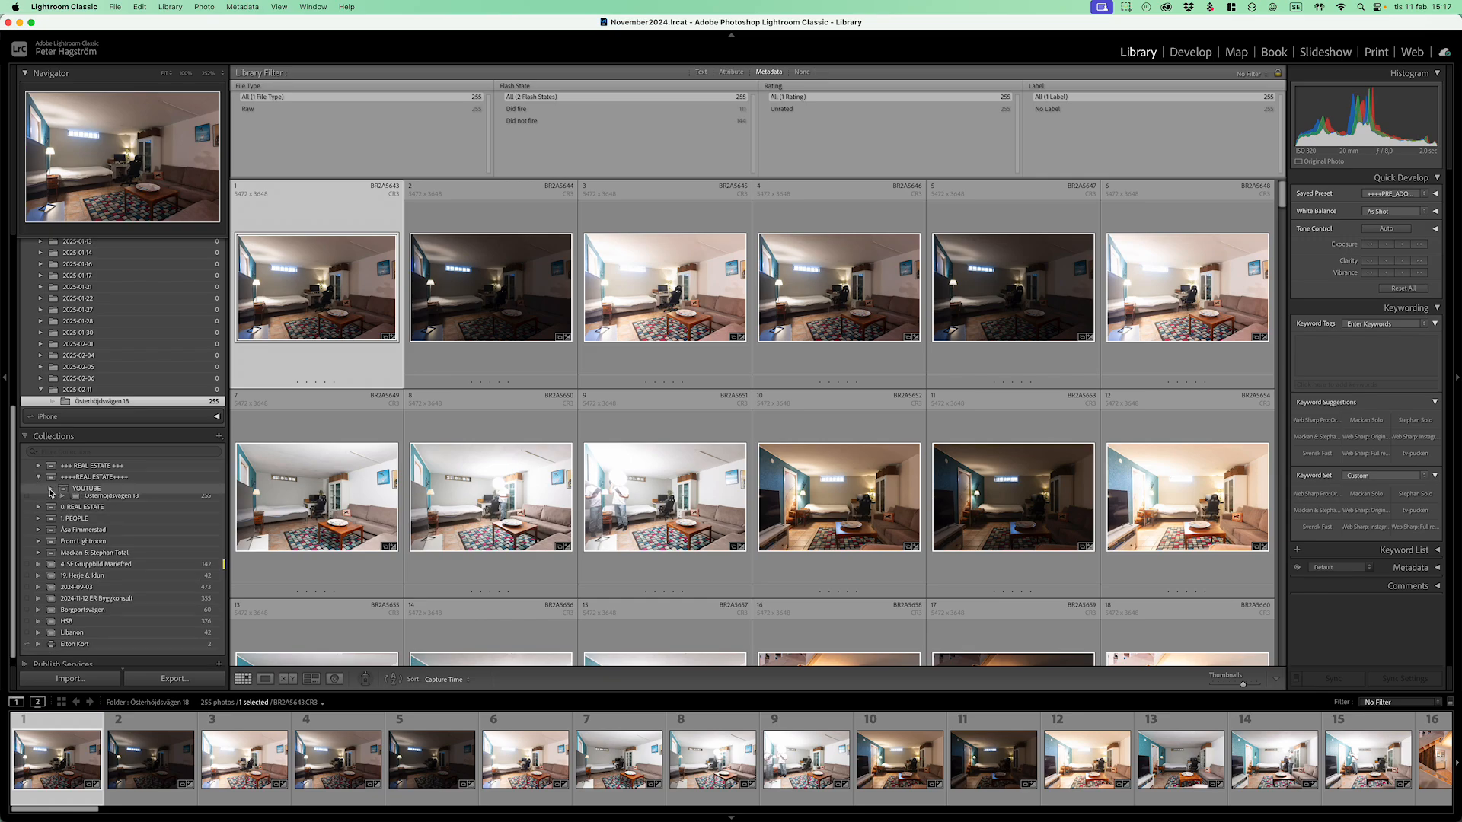
pyautogui.click(123, 501)
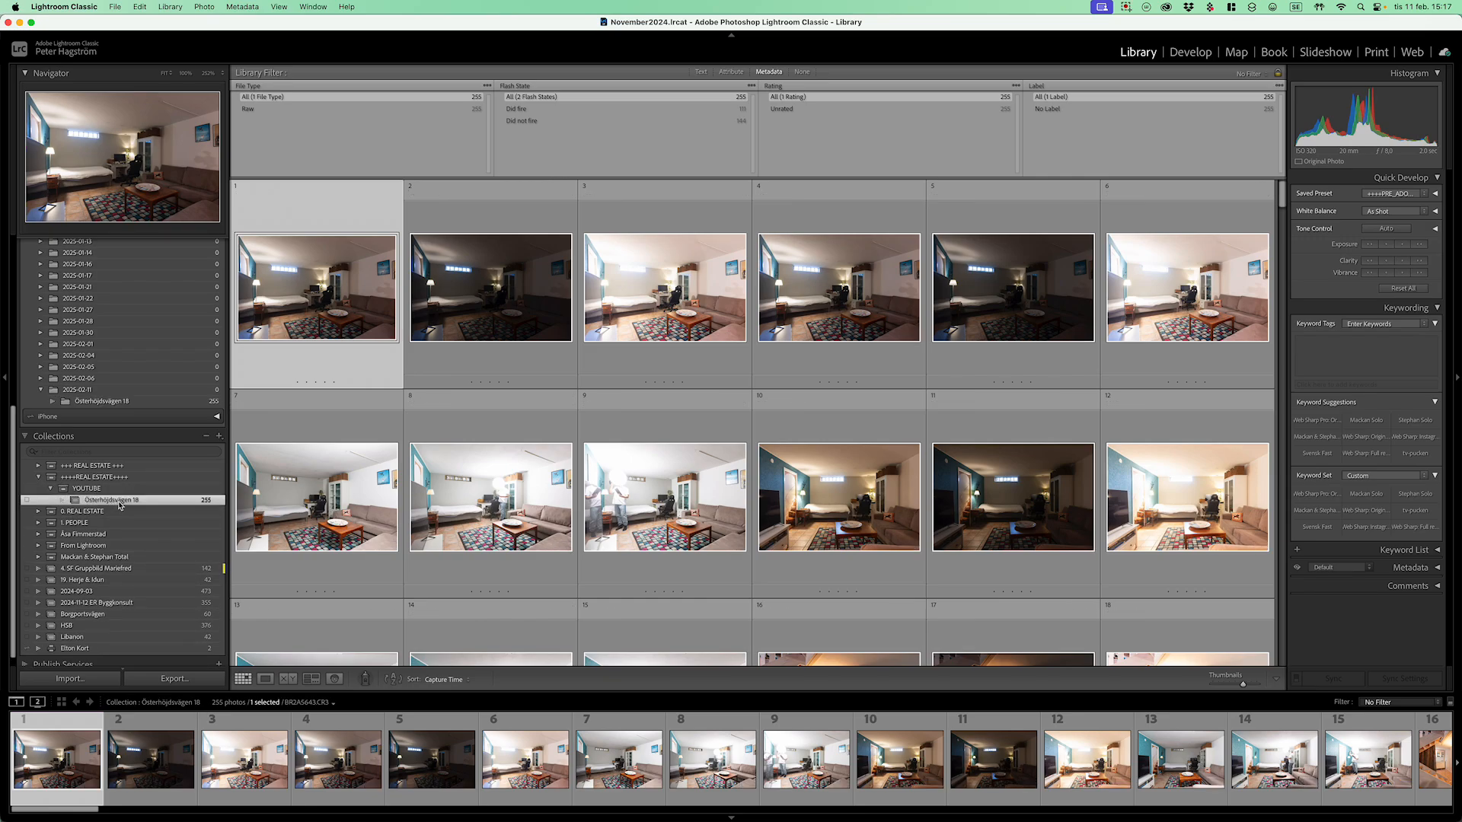
pyautogui.rightClick(135, 502)
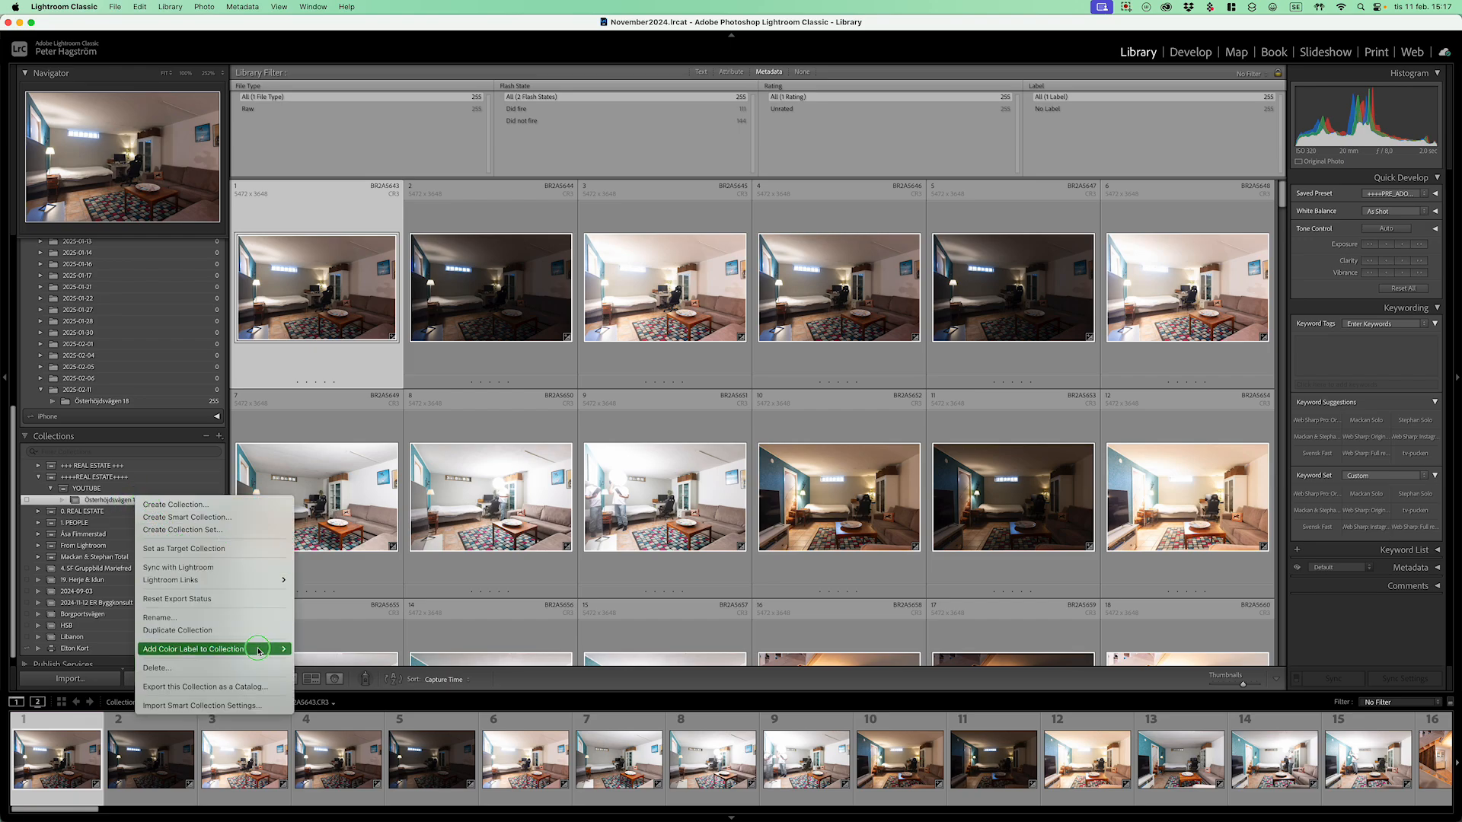
pyautogui.click(306, 649)
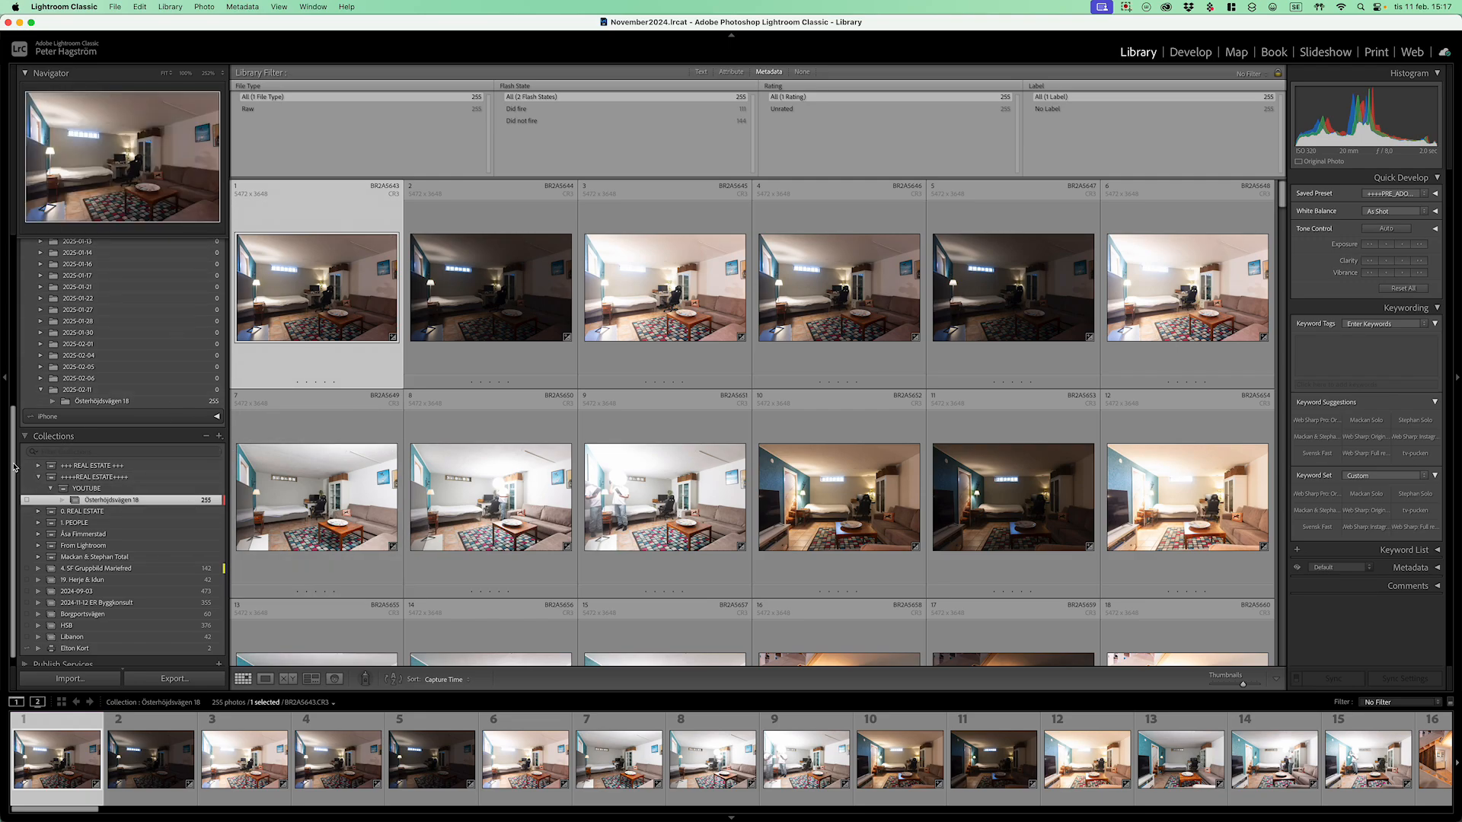
# Step: Filter collections by the red label and give three other property collections red labels
pyautogui.scroll(-1, 11, 460)
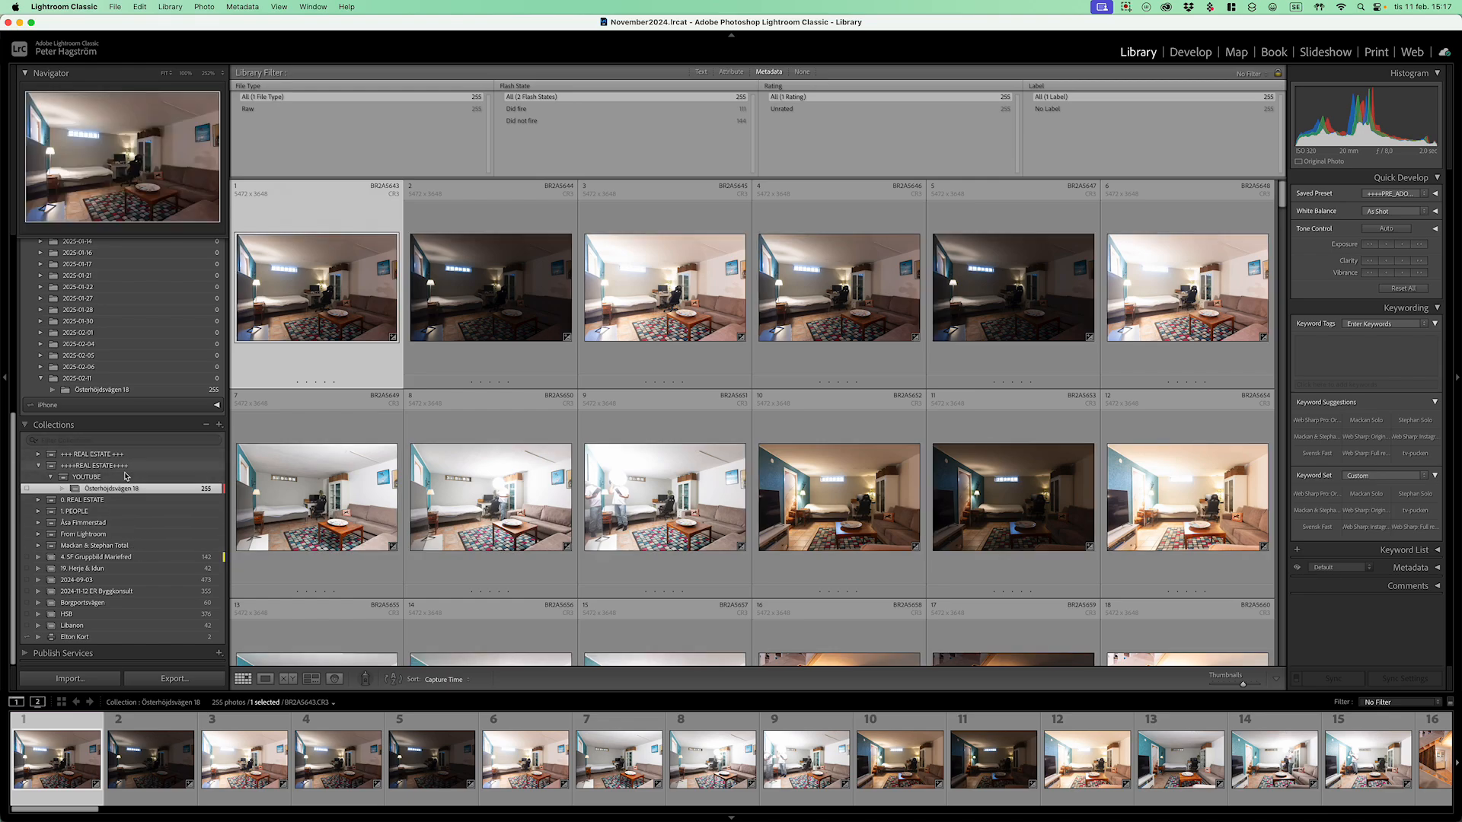
pyautogui.click(34, 441)
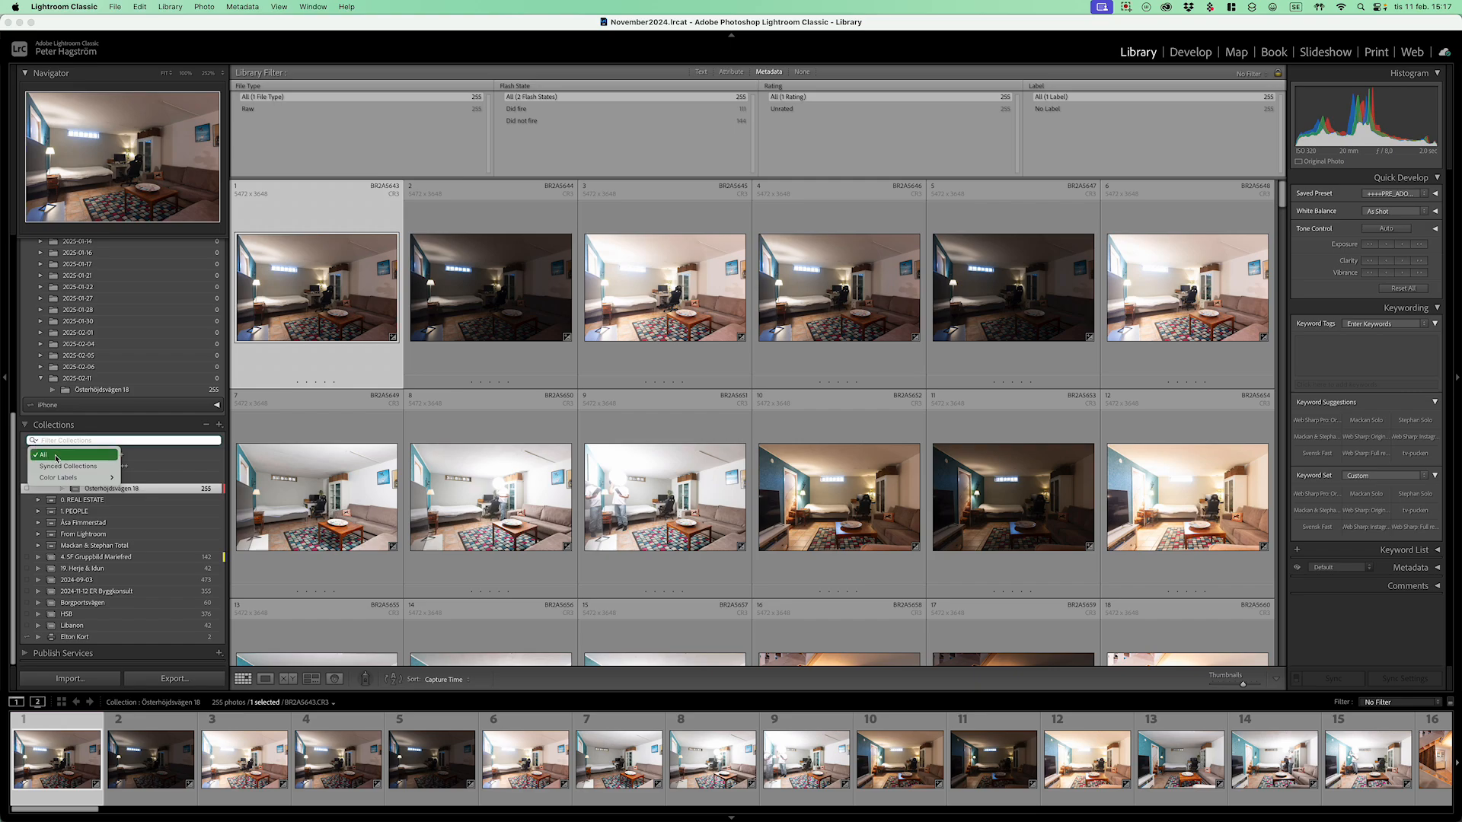
pyautogui.moveTo(75, 477)
pyautogui.click(128, 480)
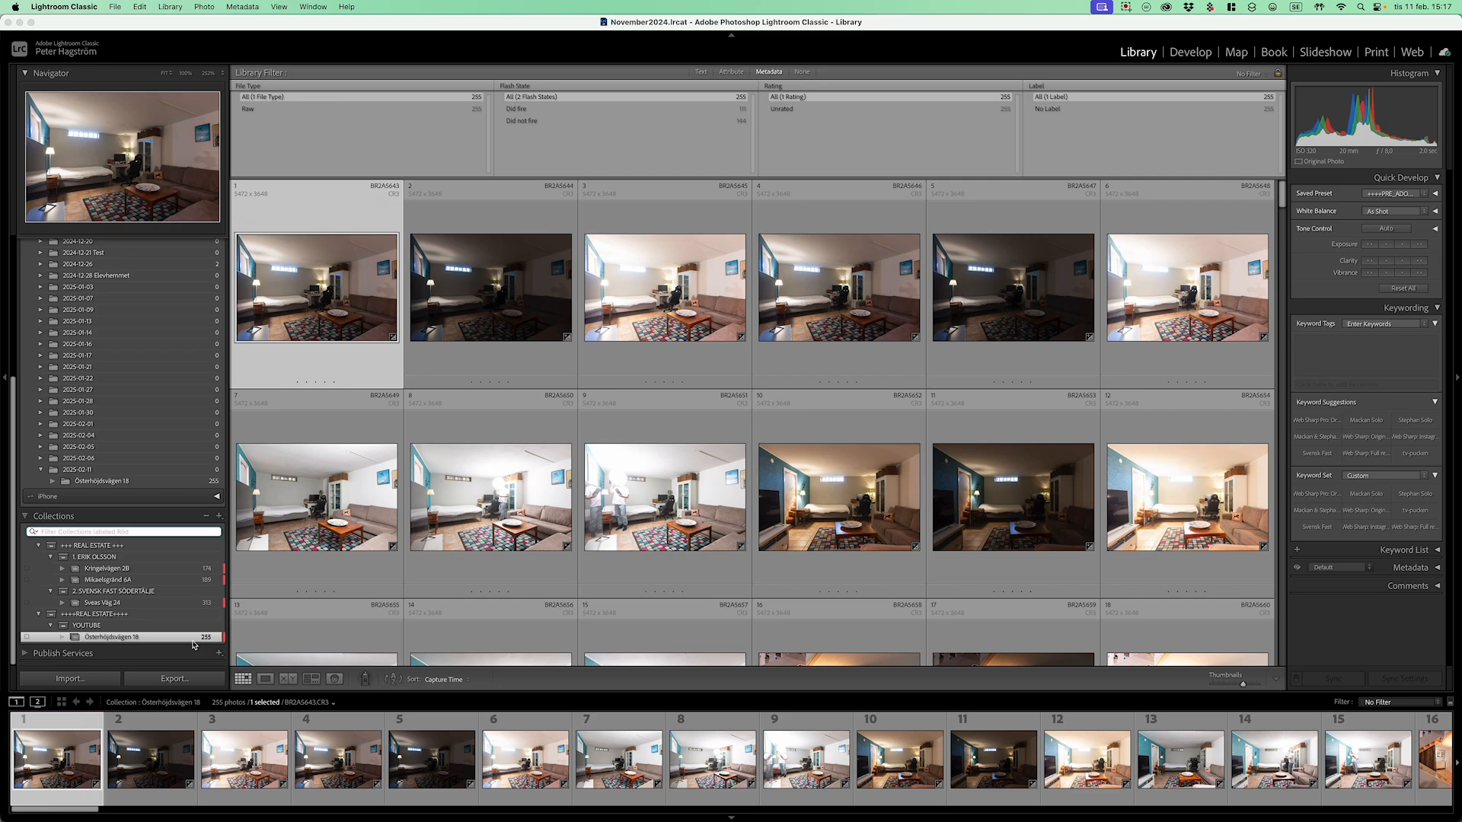
pyautogui.click(175, 604)
pyautogui.keyDown('super'); pyautogui.click(169, 580); pyautogui.keyUp('super')
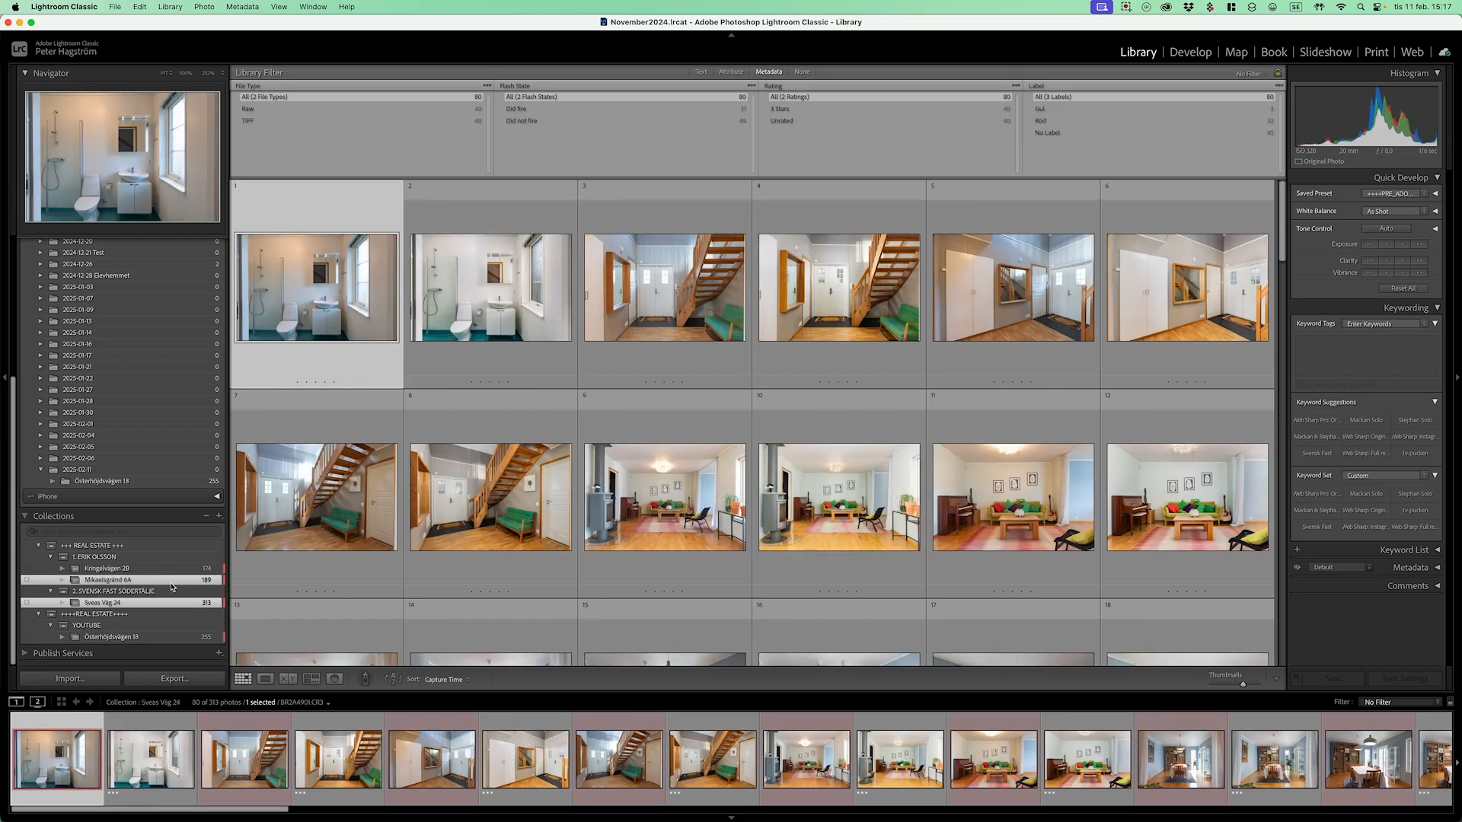
pyautogui.keyDown('super'); pyautogui.click(167, 571); pyautogui.keyUp('super')
pyautogui.rightClick(167, 574)
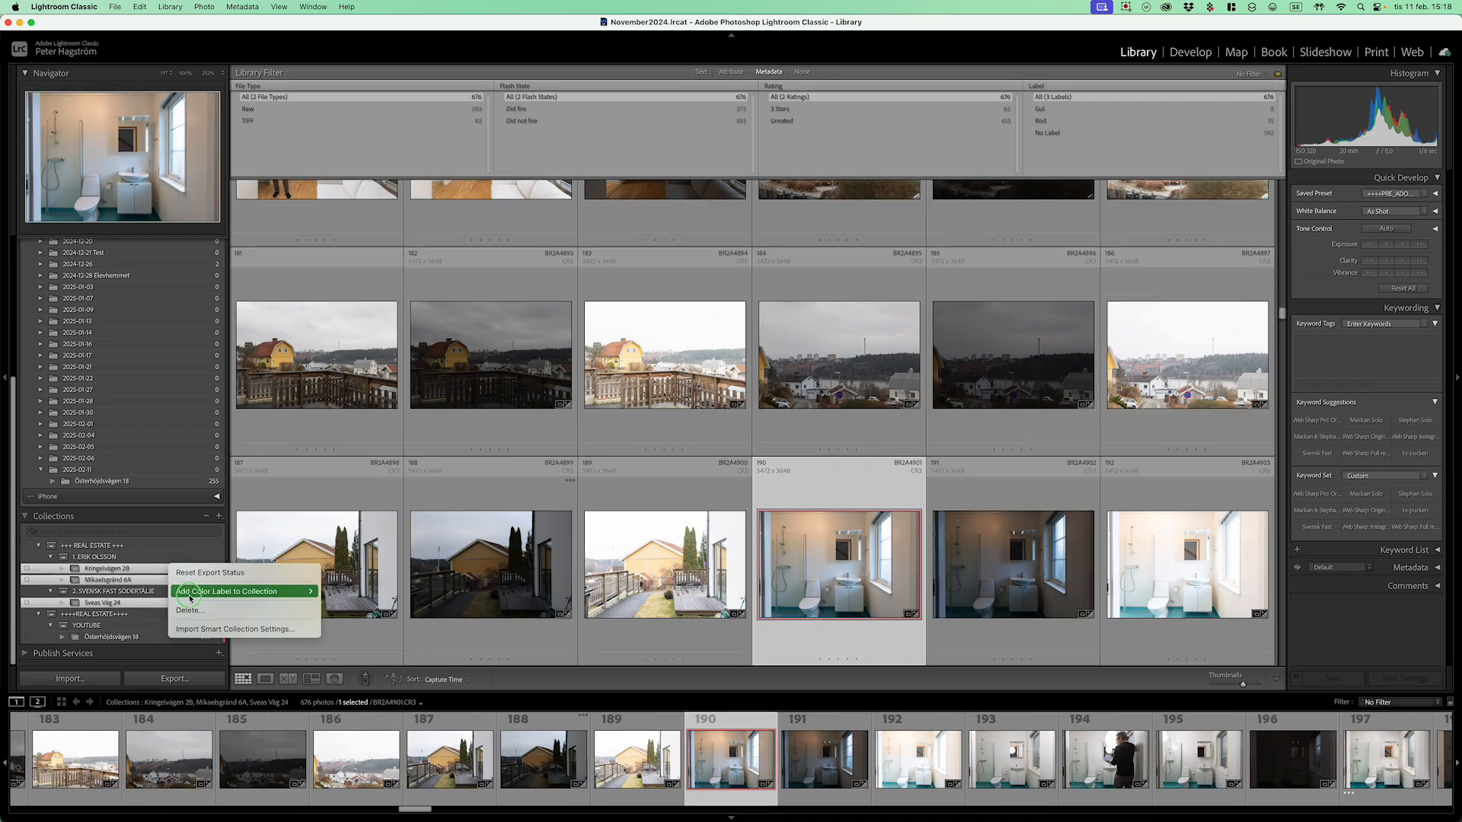
pyautogui.moveTo(301, 591)
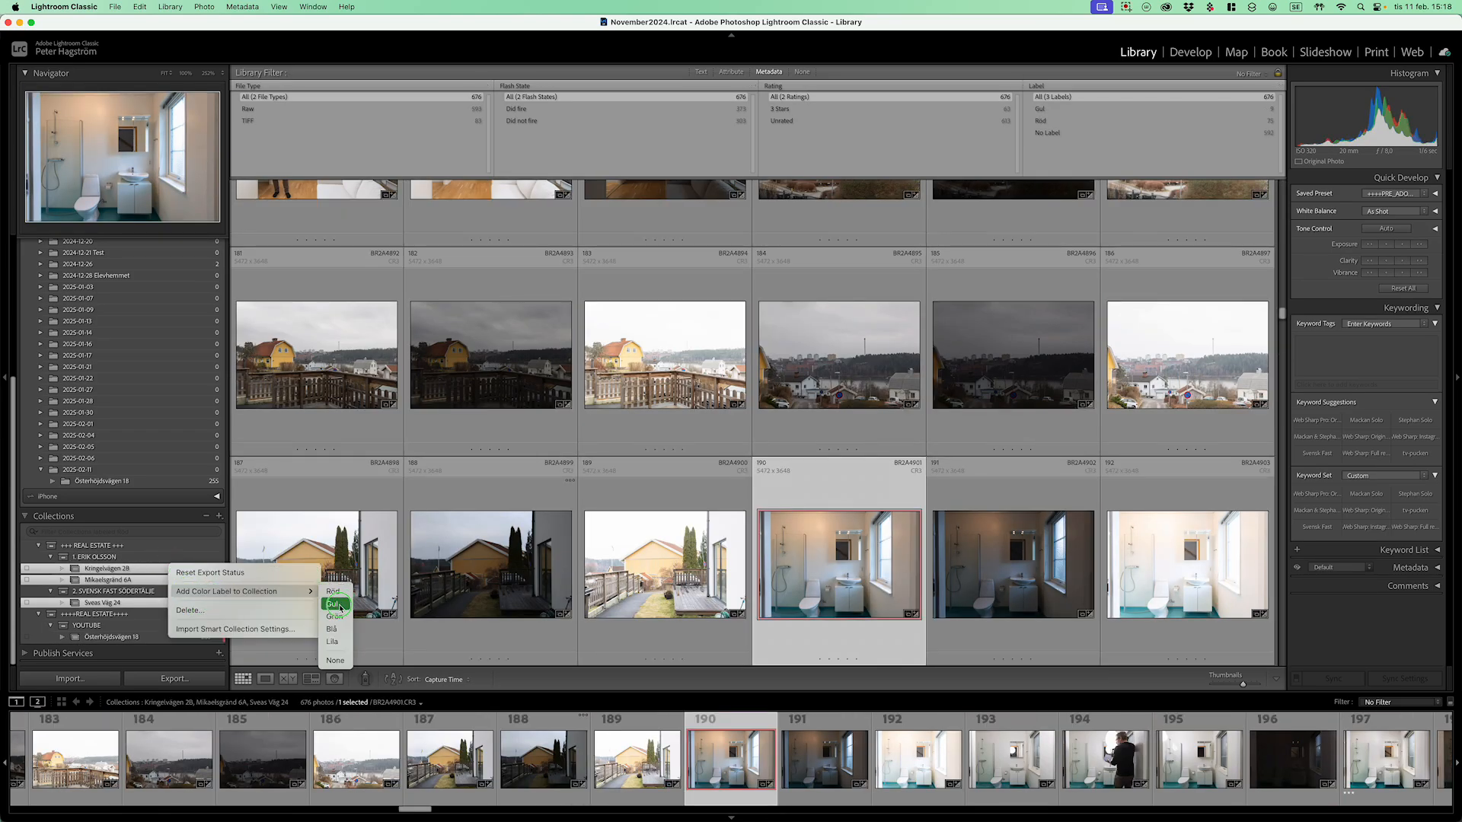
pyautogui.click(342, 597)
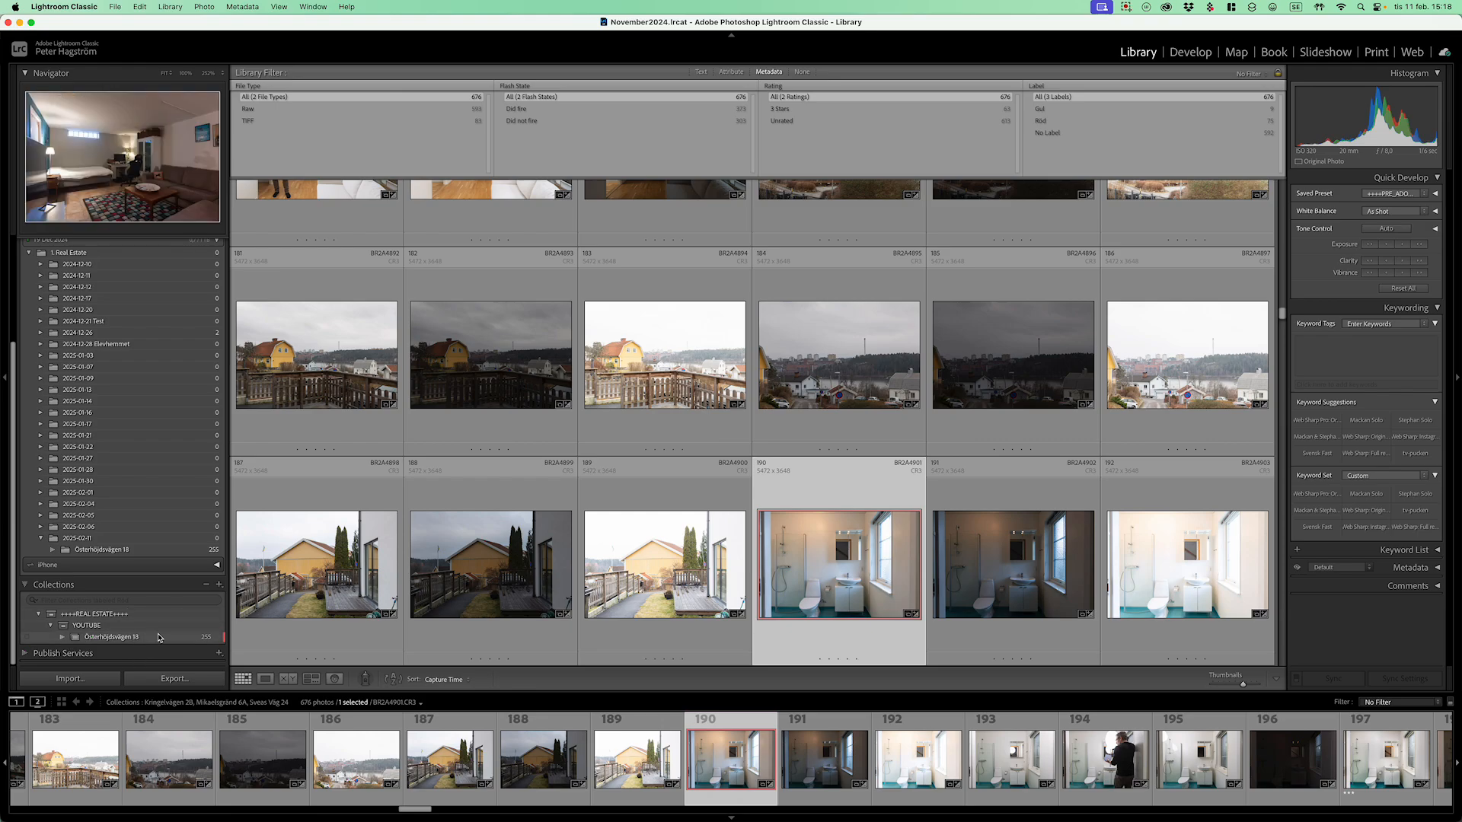
# Step: Open the address collection, apply the Real Estate Edits filter preset, then clear File Type
pyautogui.click(138, 639)
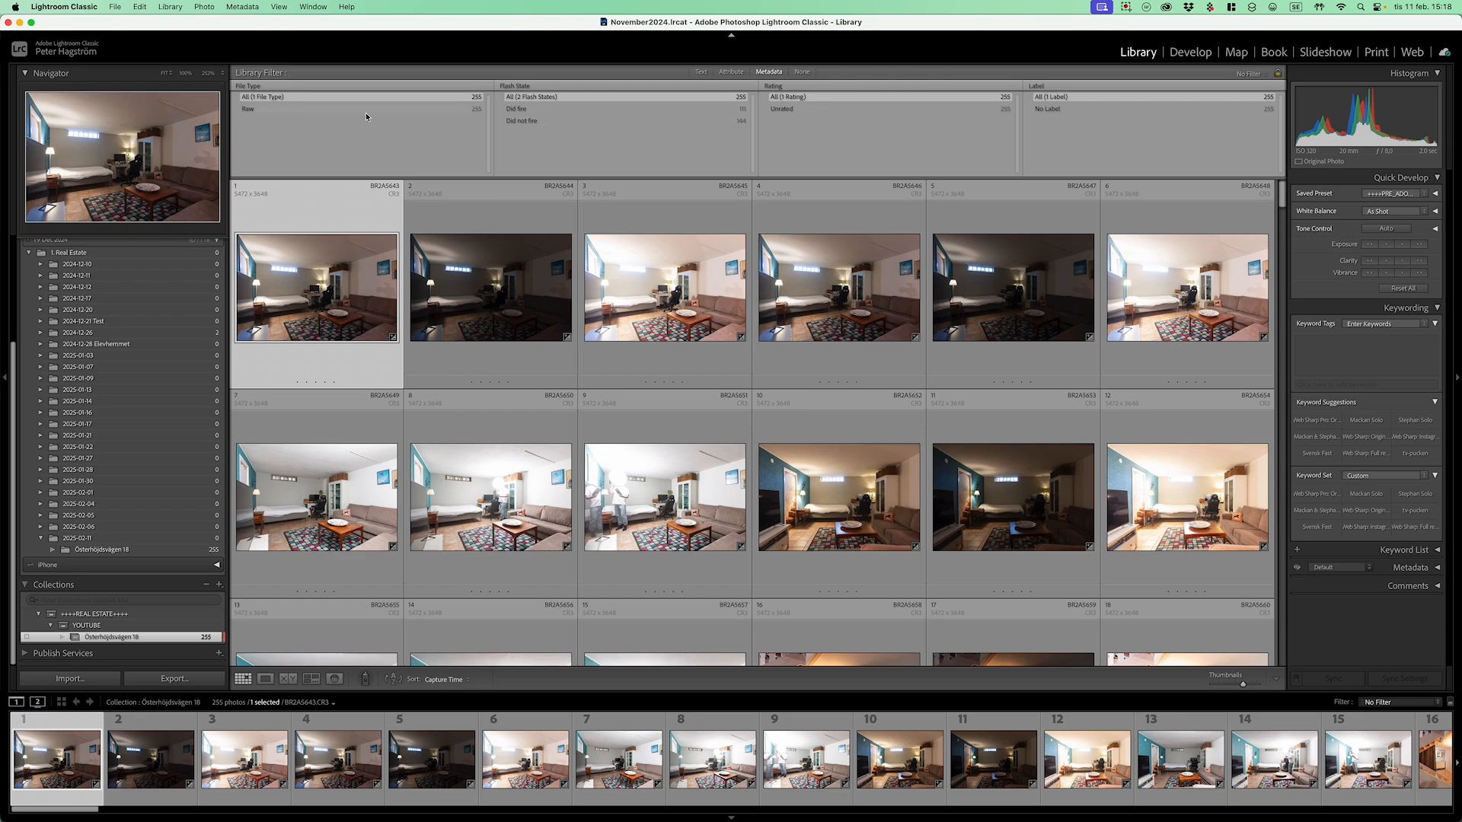
pyautogui.click(1251, 74)
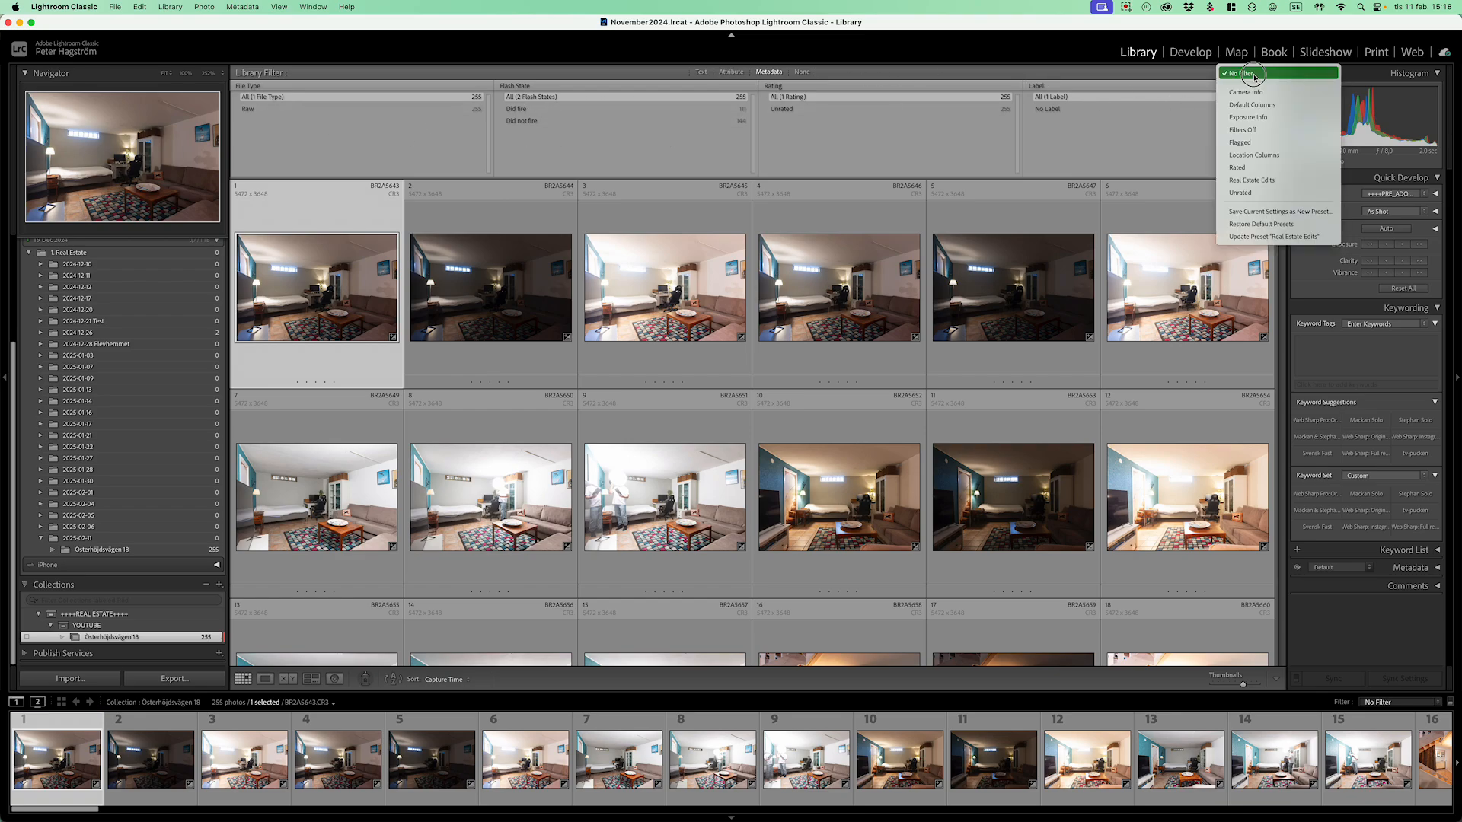
pyautogui.click(1272, 180)
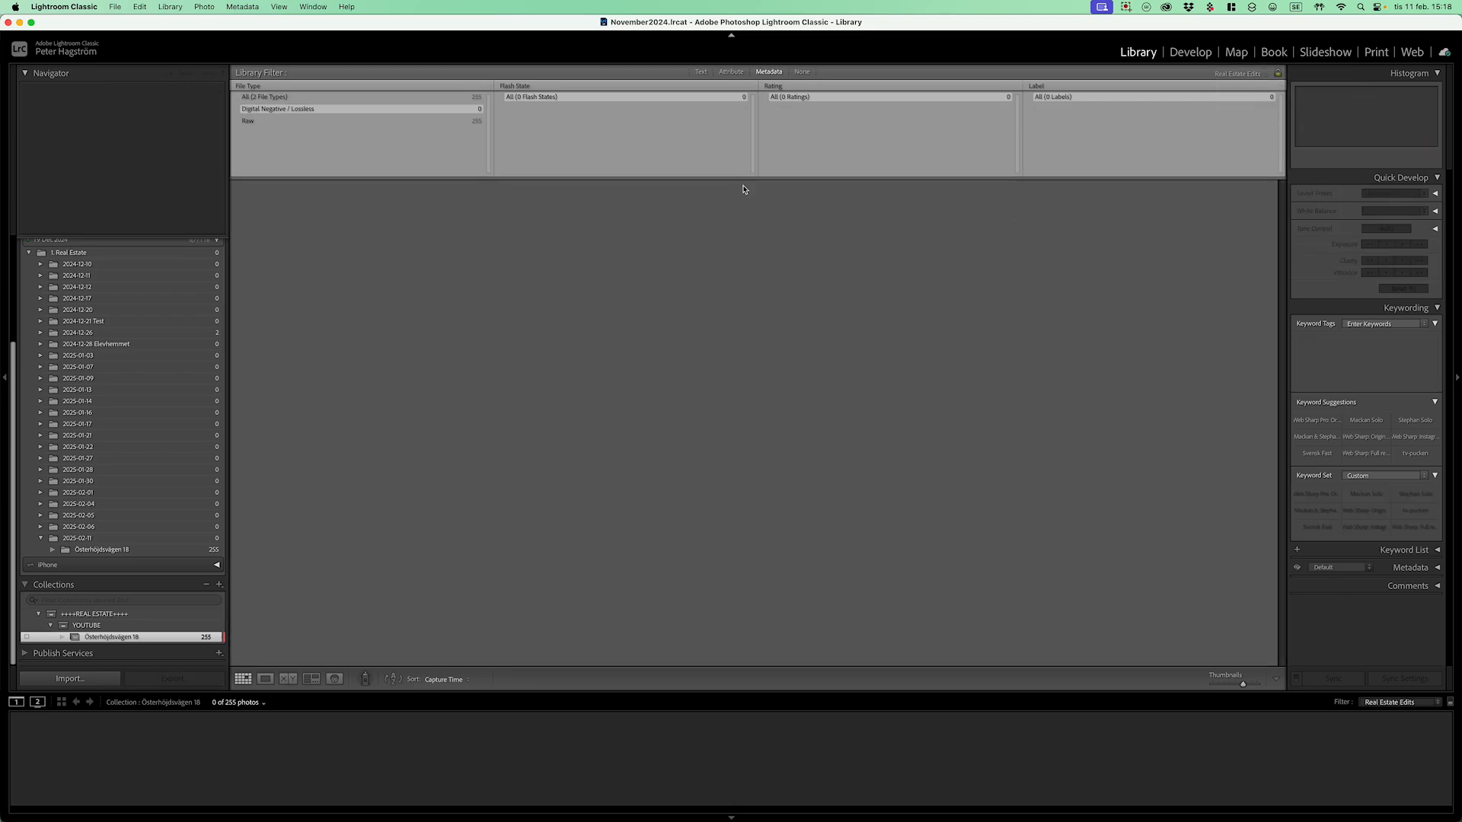
pyautogui.click(375, 98)
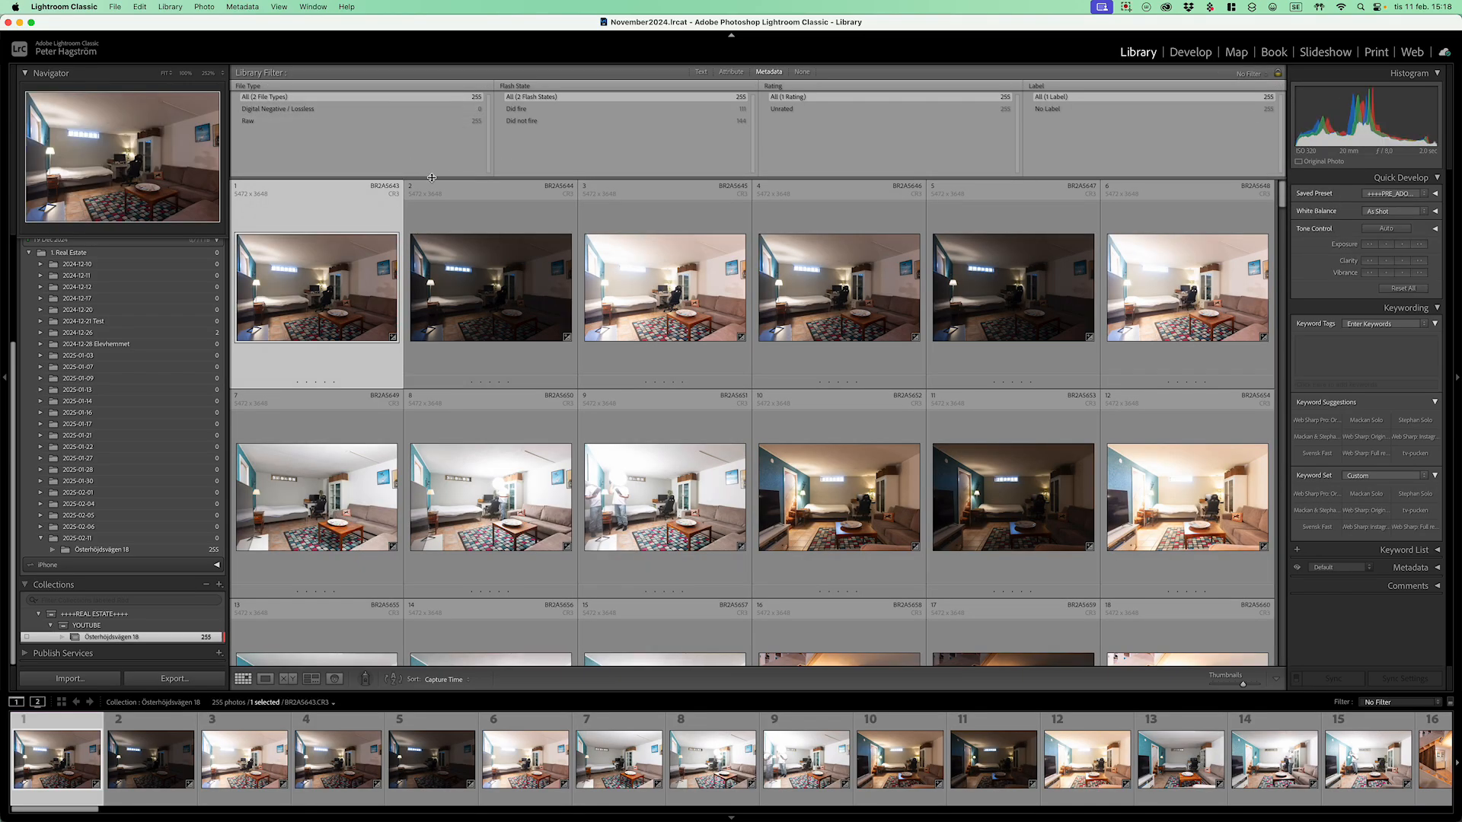
# Step: Limit the Metadata filter's File Type to Raw files
pyautogui.click(283, 122)
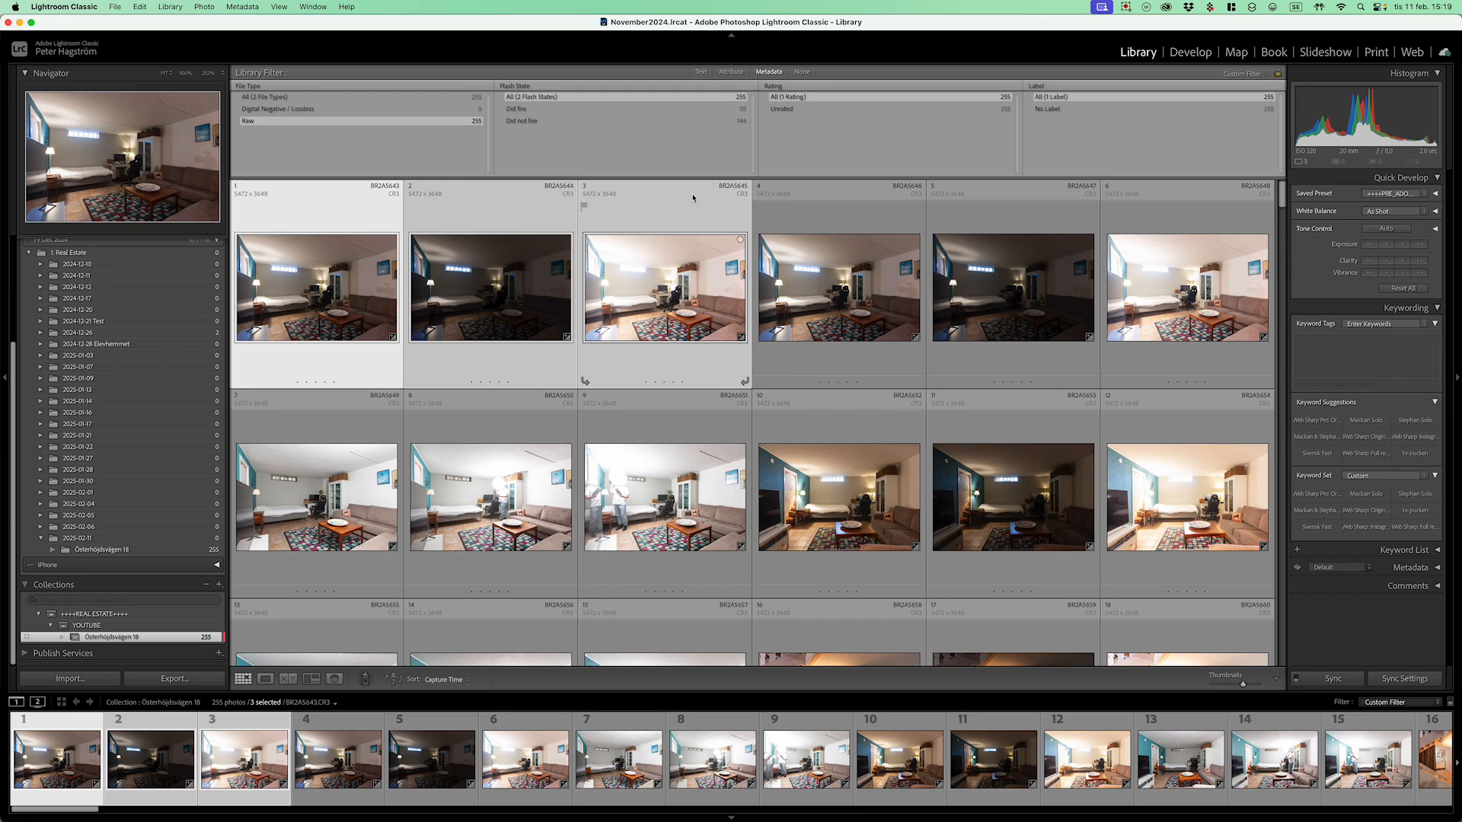
# Step: Remove the three selected photos from the collection and stack the next six photos
pyautogui.press('Delete')
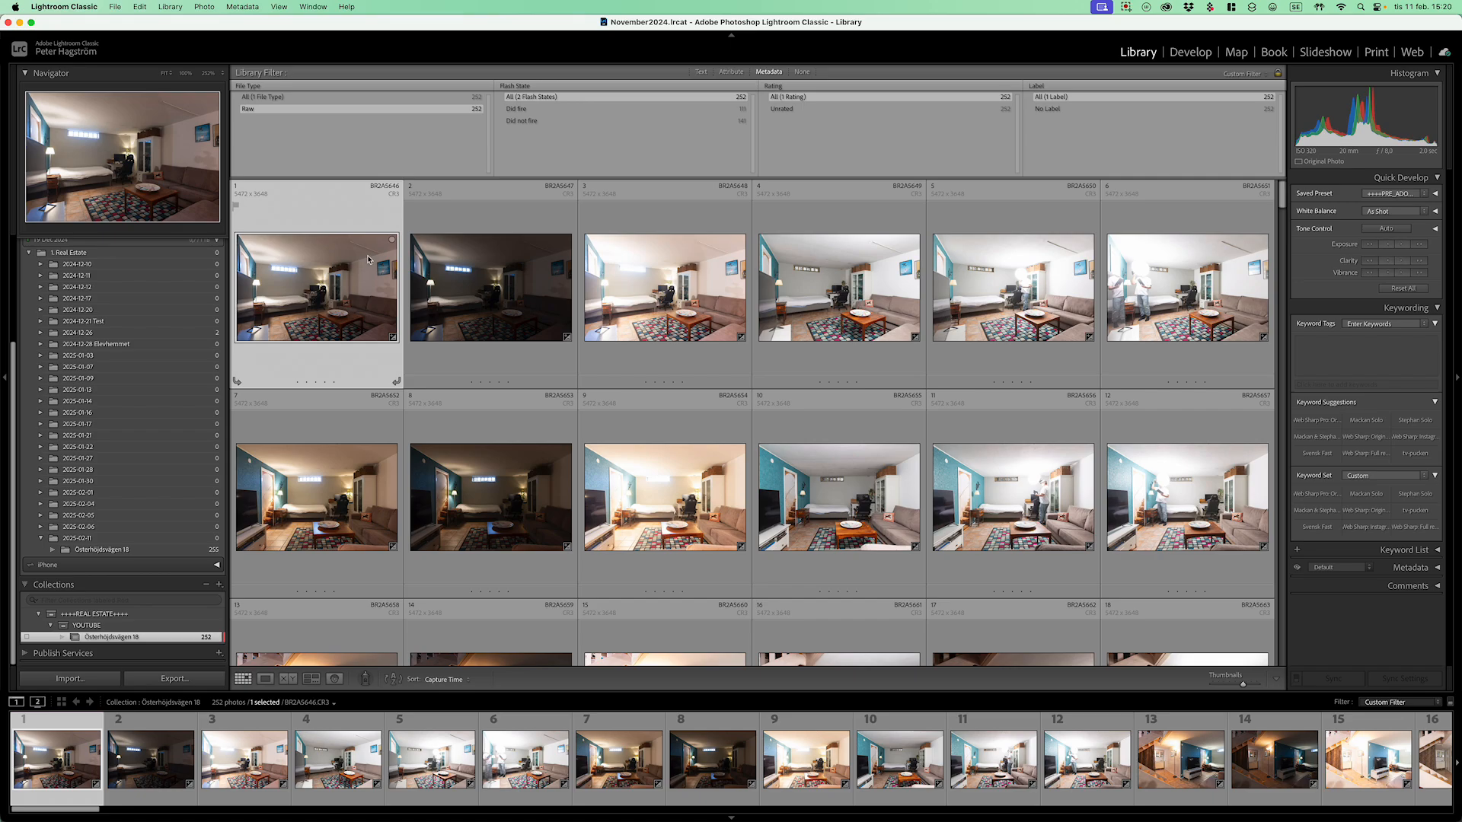
pyautogui.hotkey('shift', 'Right')
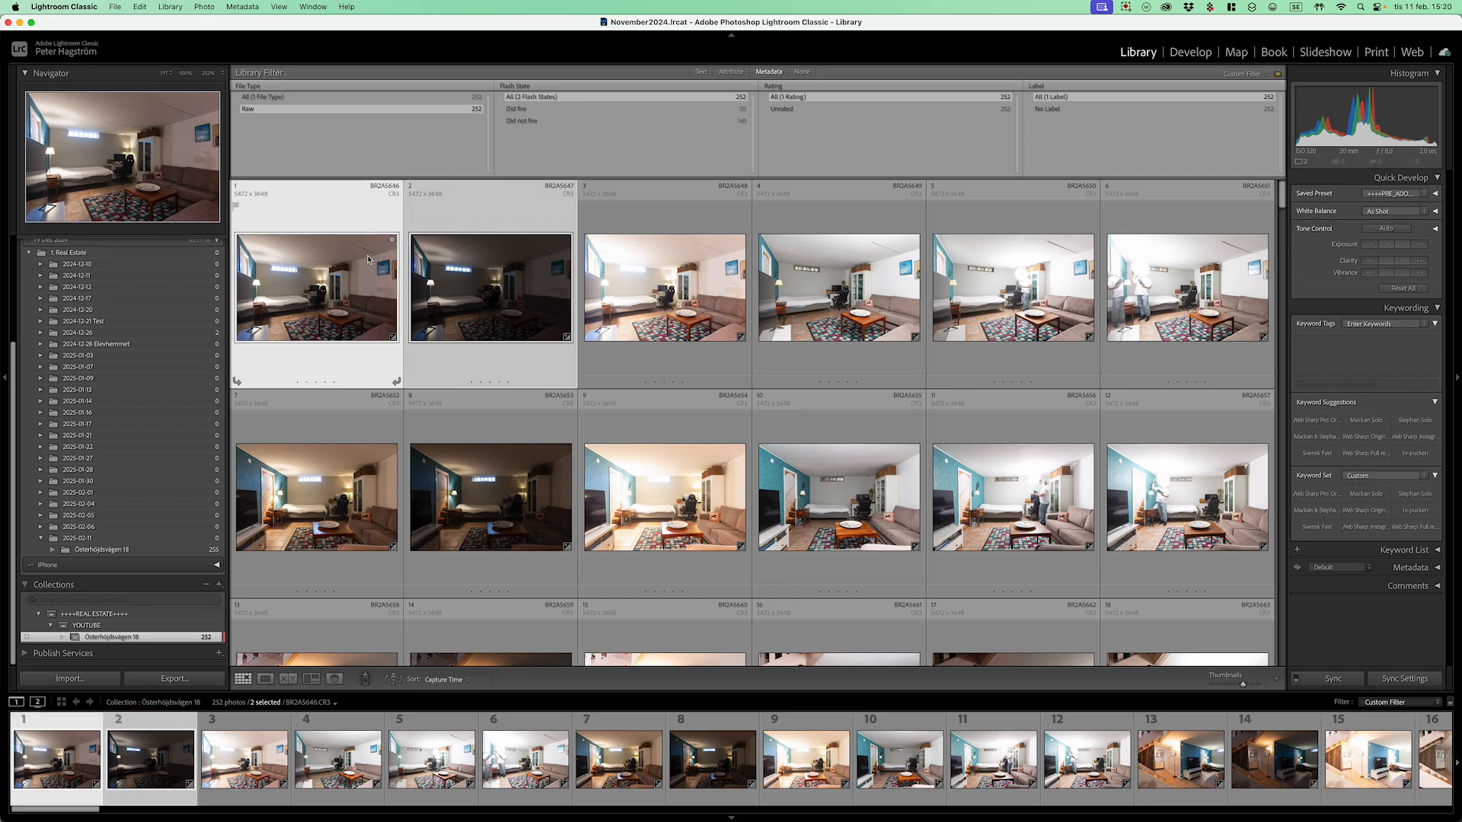
pyautogui.hotkey('shift', 'Right')
pyautogui.hotkey('shift', 'Right')
pyautogui.hotkey('shift', 'Right')
pyautogui.hotkey('shift', 'Right')
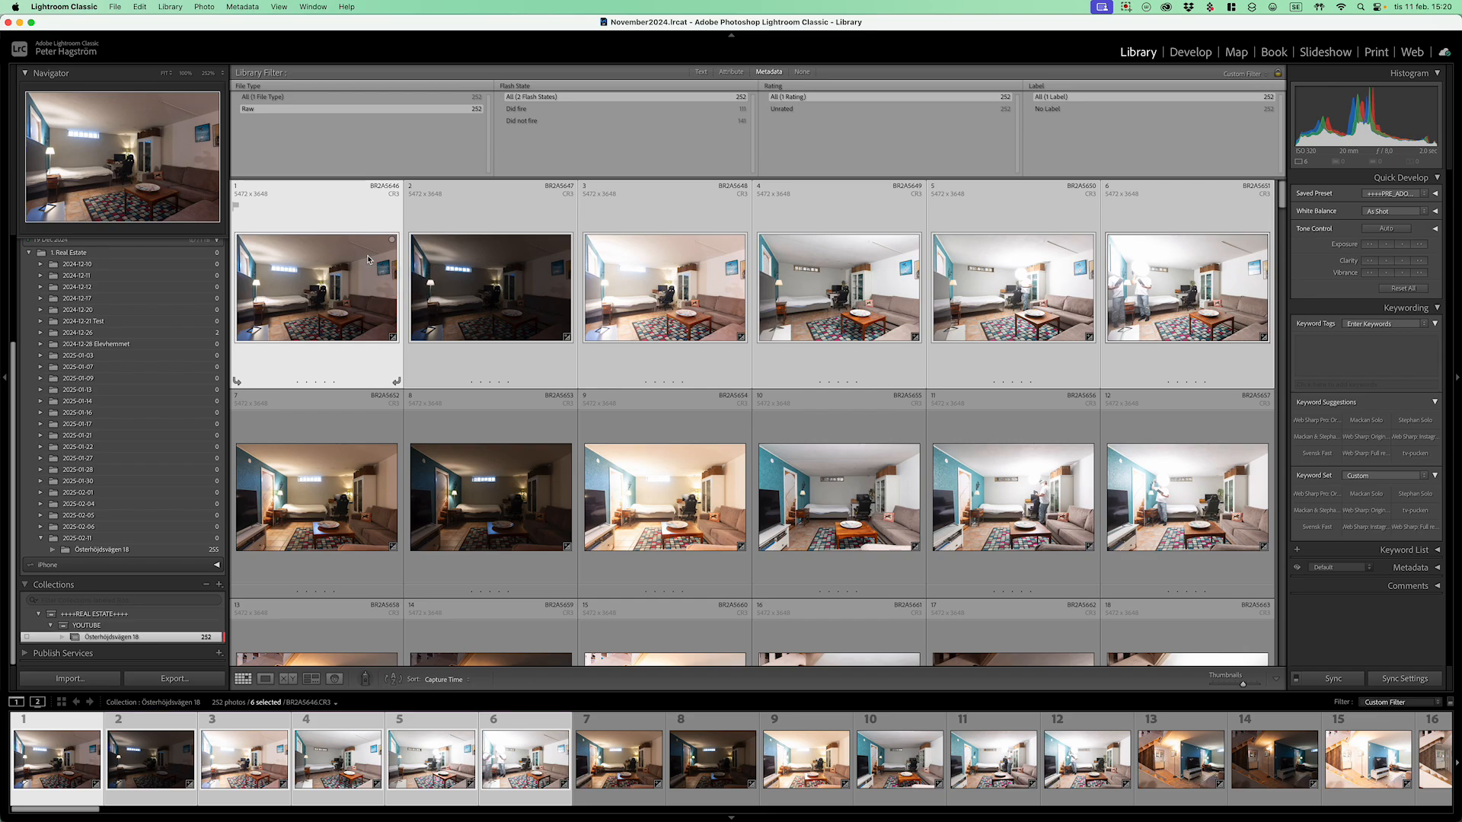
pyautogui.press('super+g')
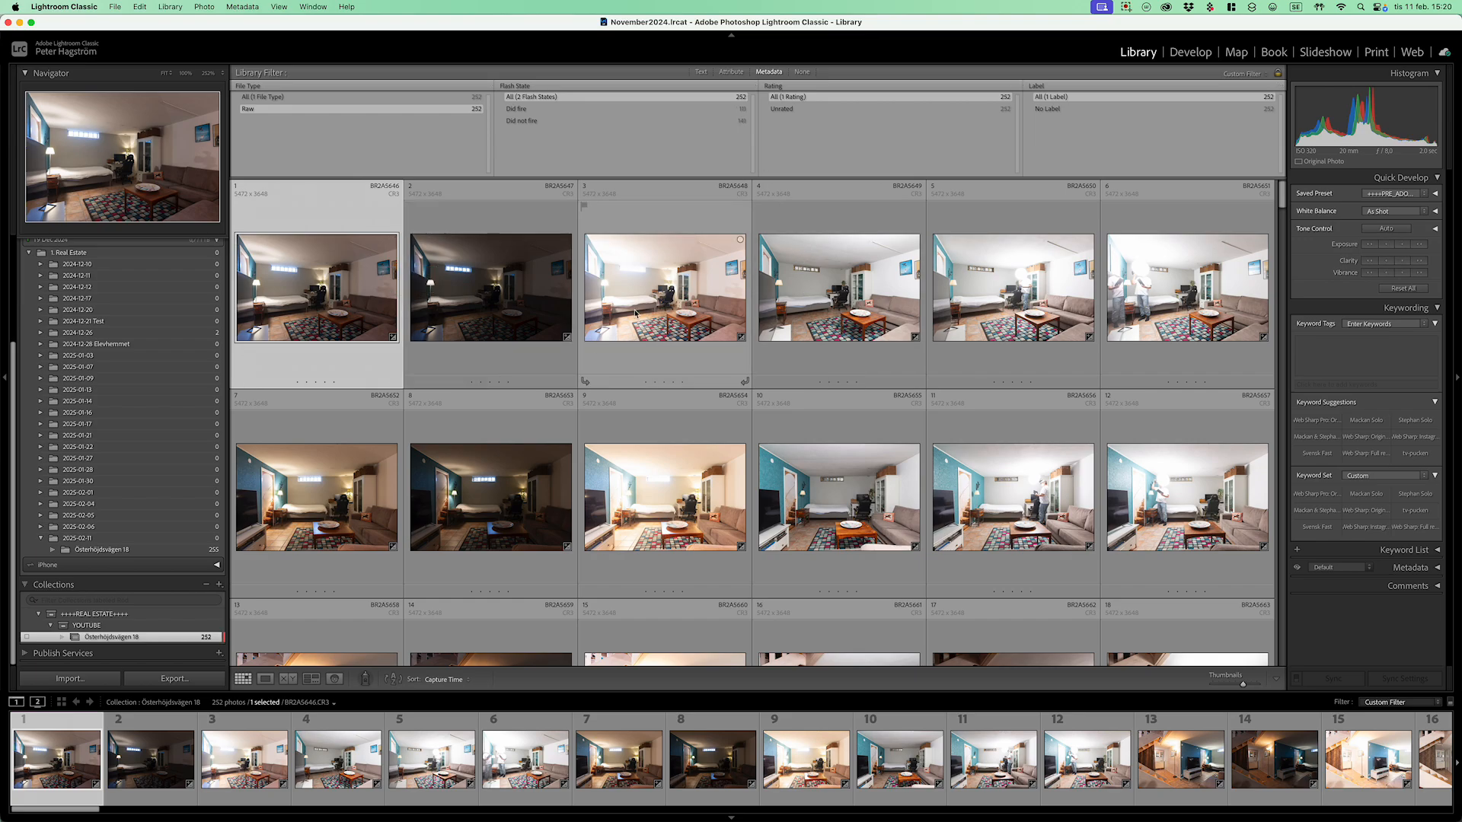
# Step: Auto-stack the collection by capture time with a 26-second gap, producing 41 stacks
pyautogui.click(207, 7)
pyautogui.moveTo(262, 163)
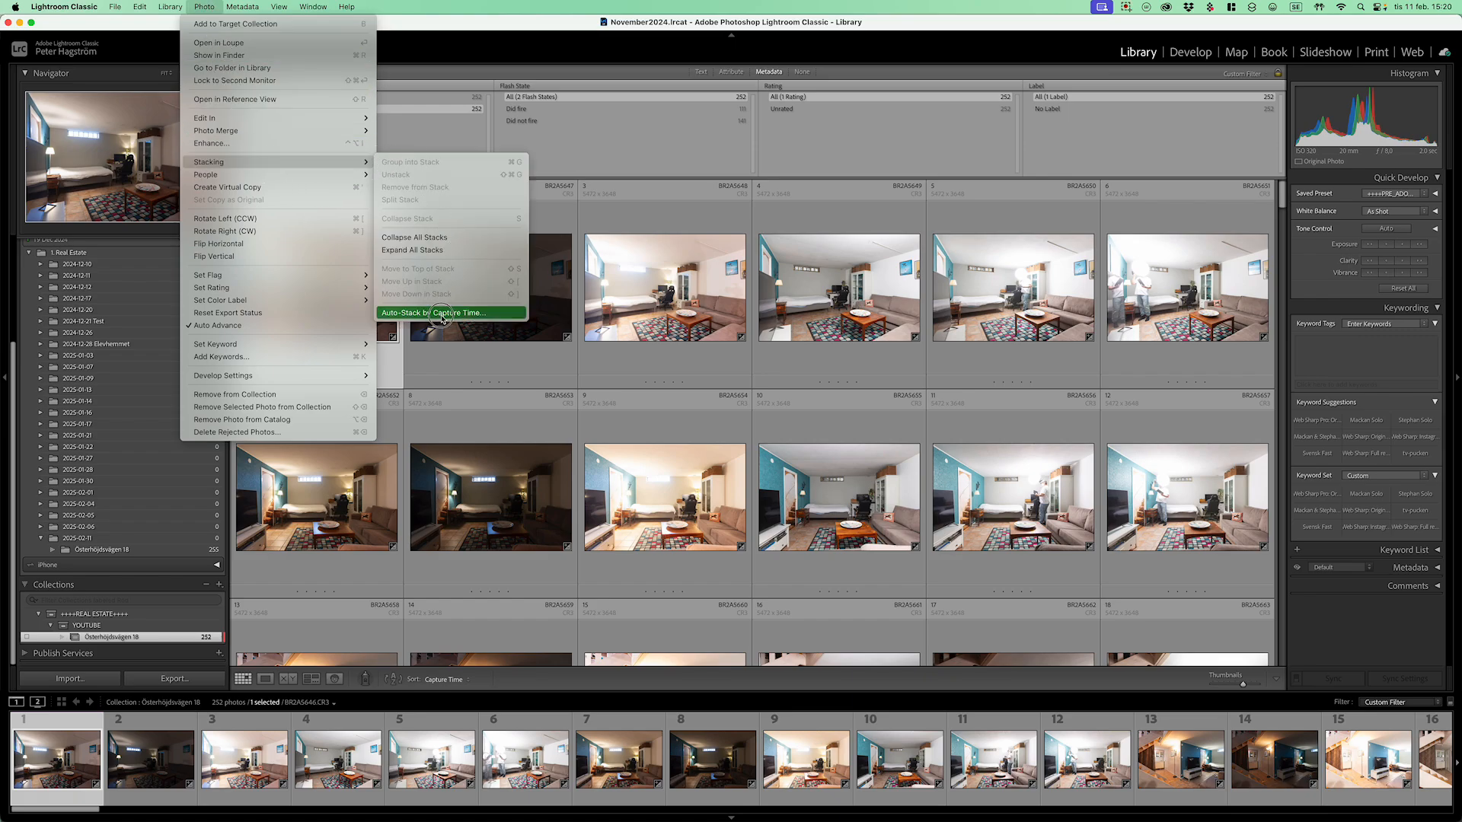
pyautogui.click(442, 315)
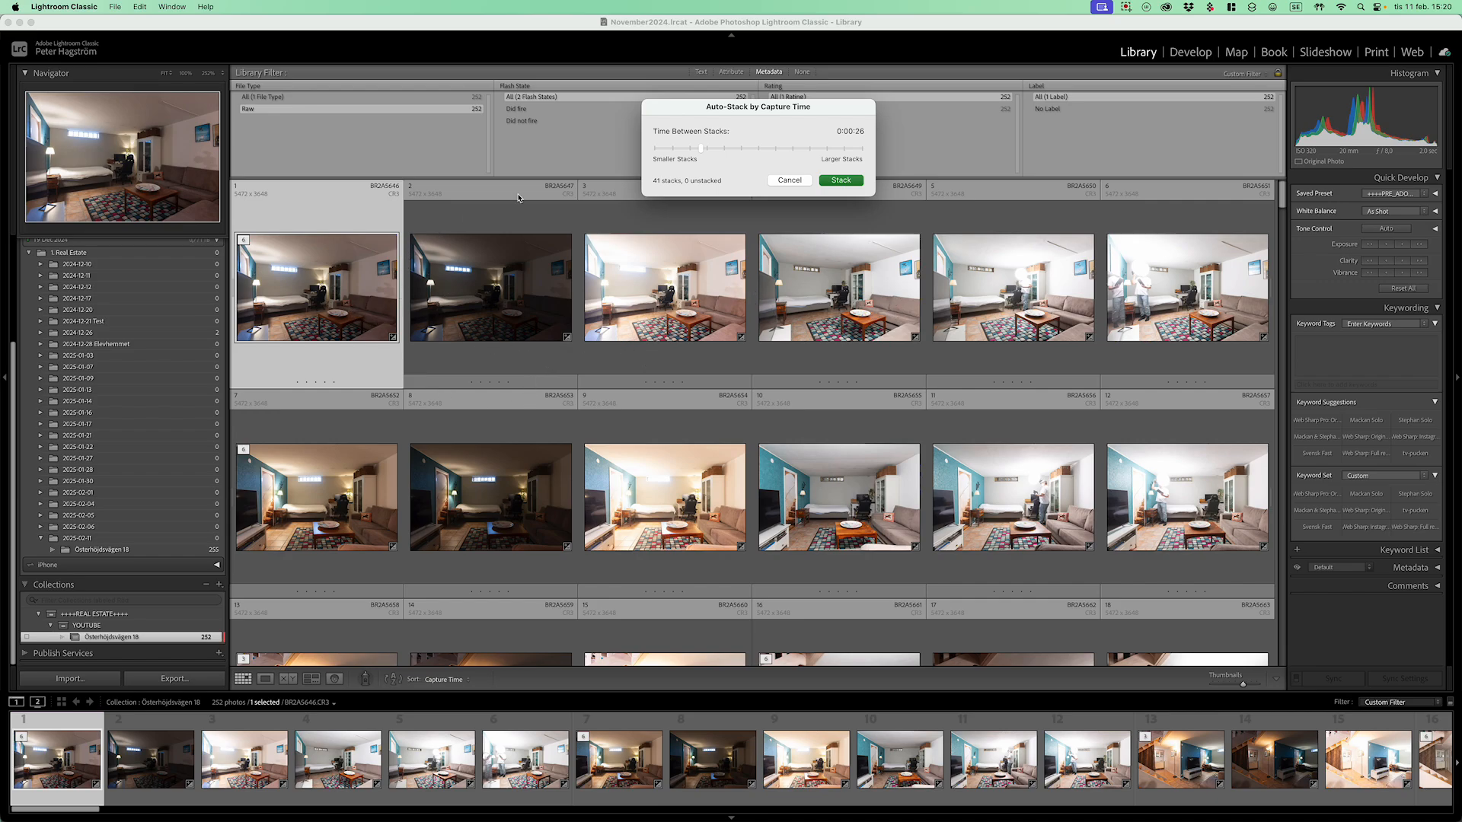
pyautogui.moveTo(702, 150); pyautogui.dragTo(706, 152)
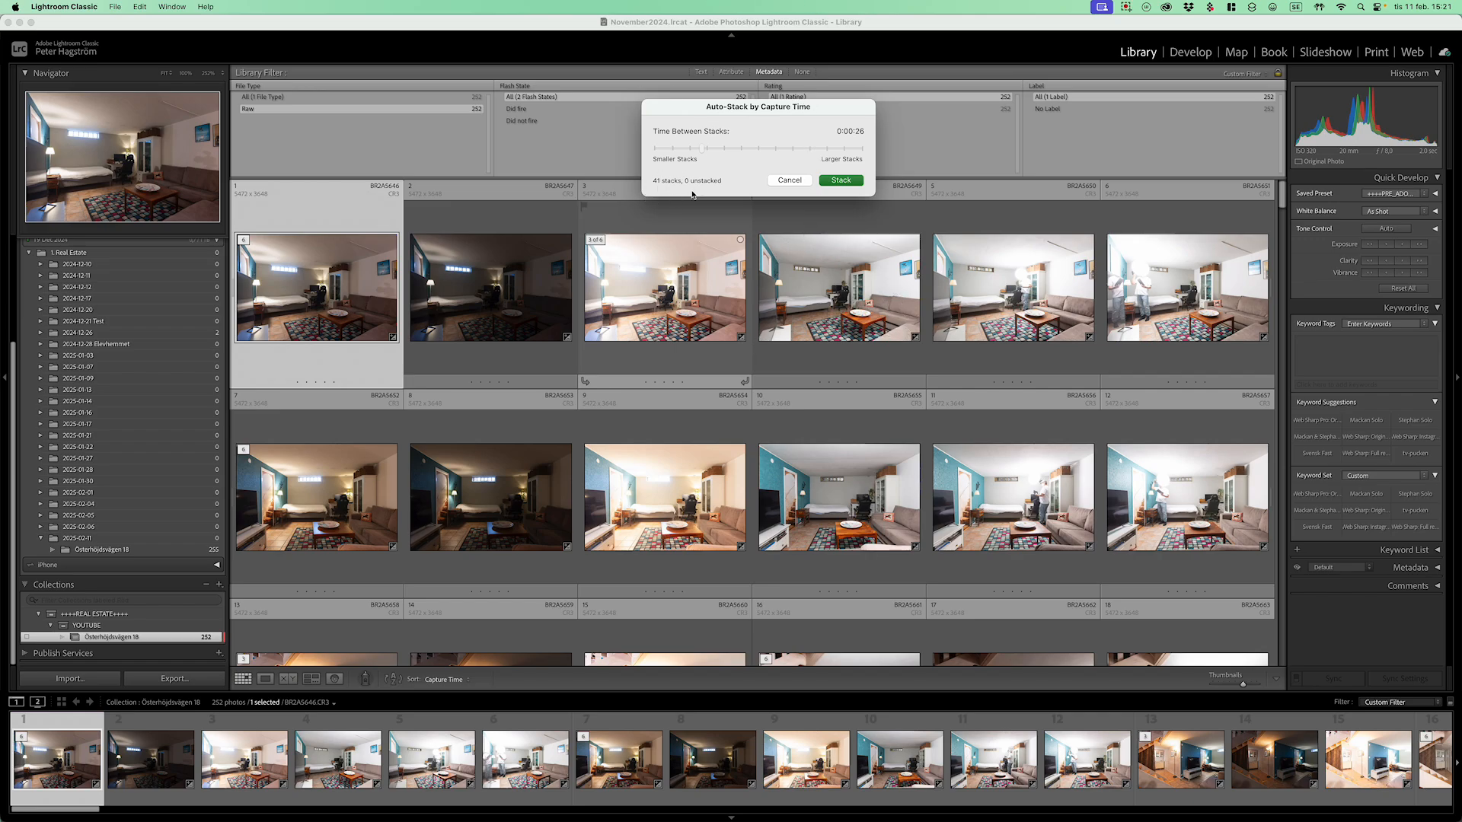
pyautogui.click(842, 181)
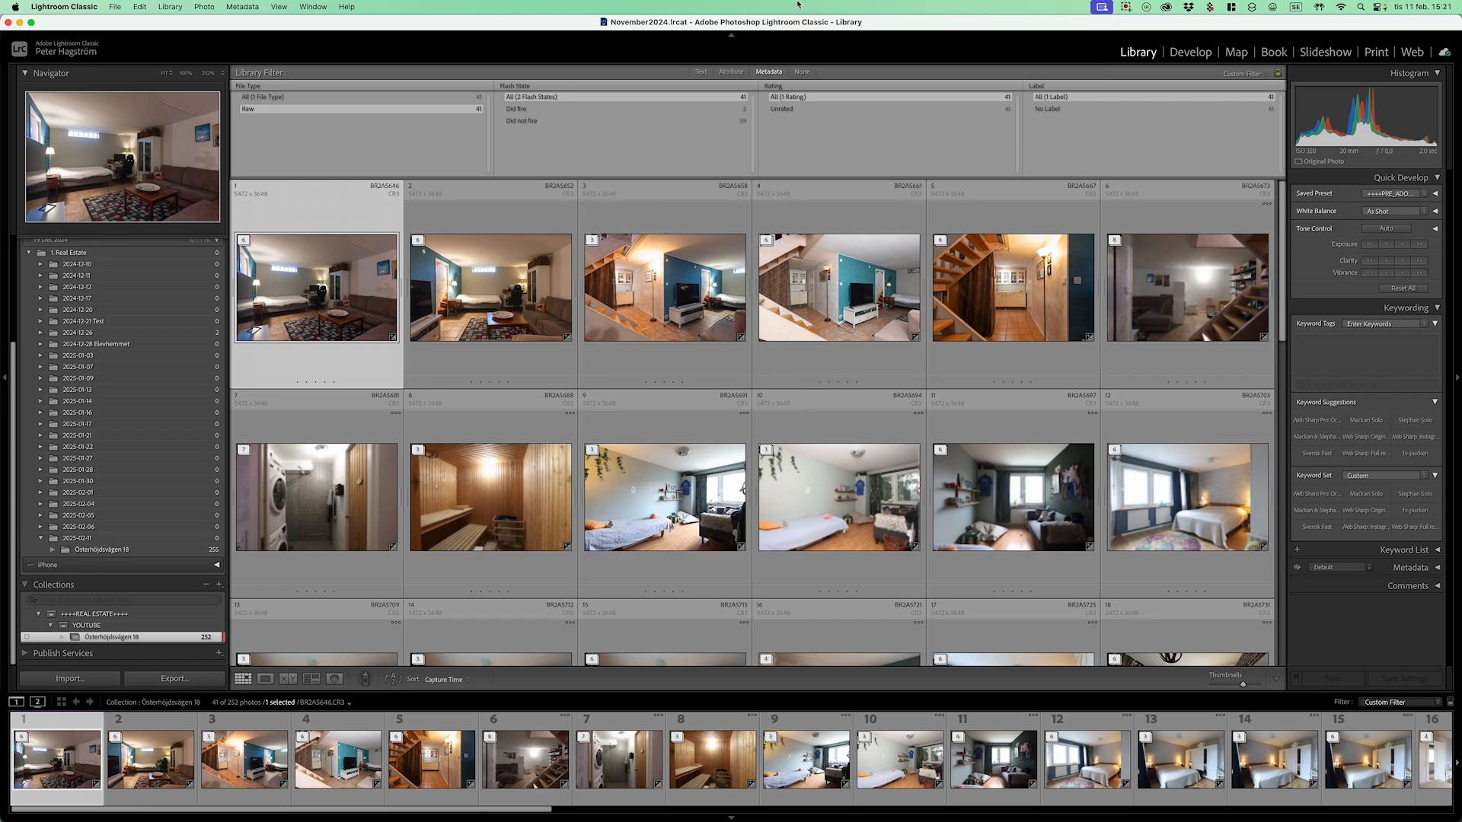
pyautogui.click(245, 240)
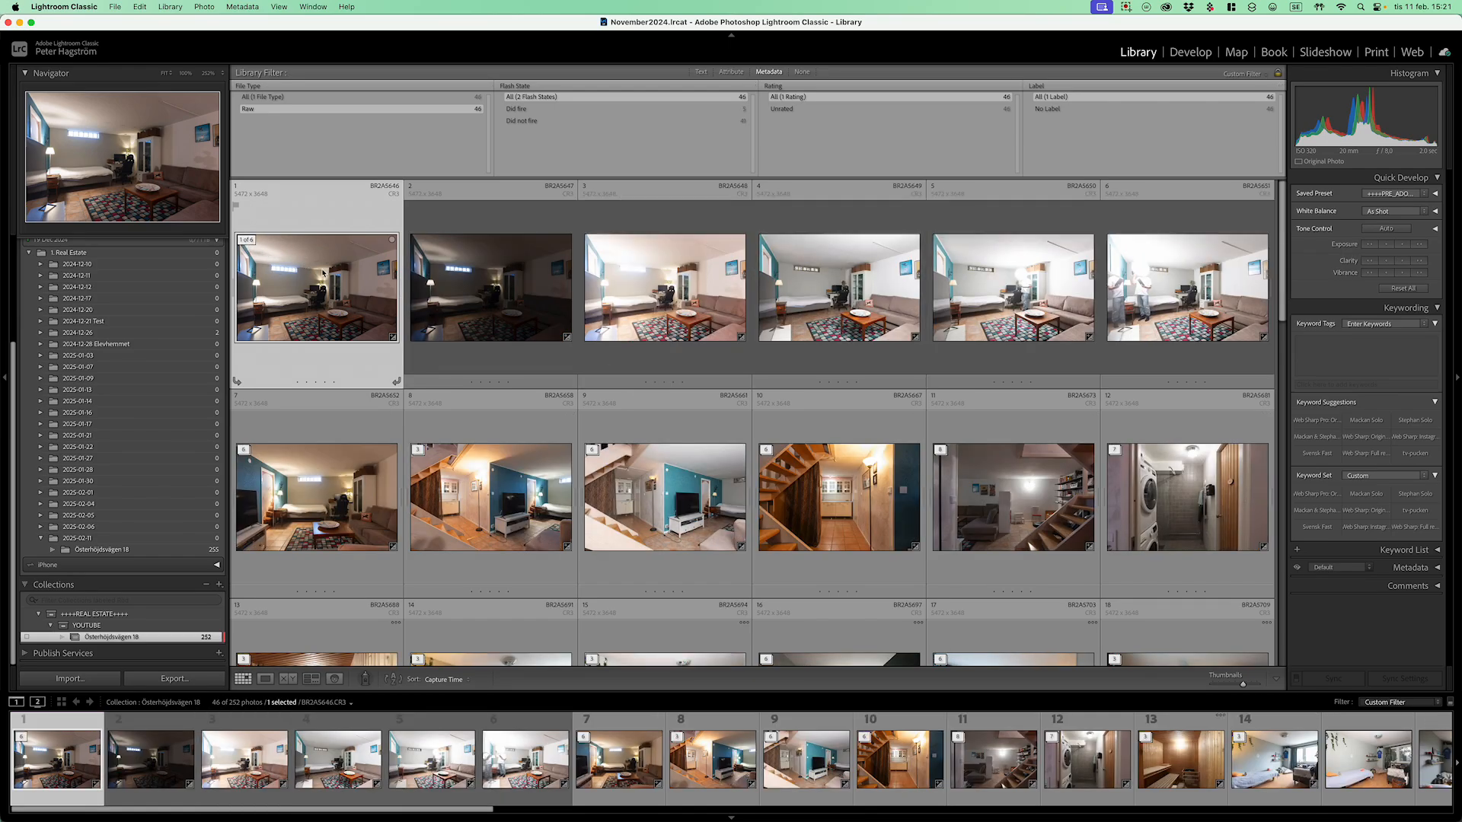
pyautogui.press('s')
pyautogui.press('s')
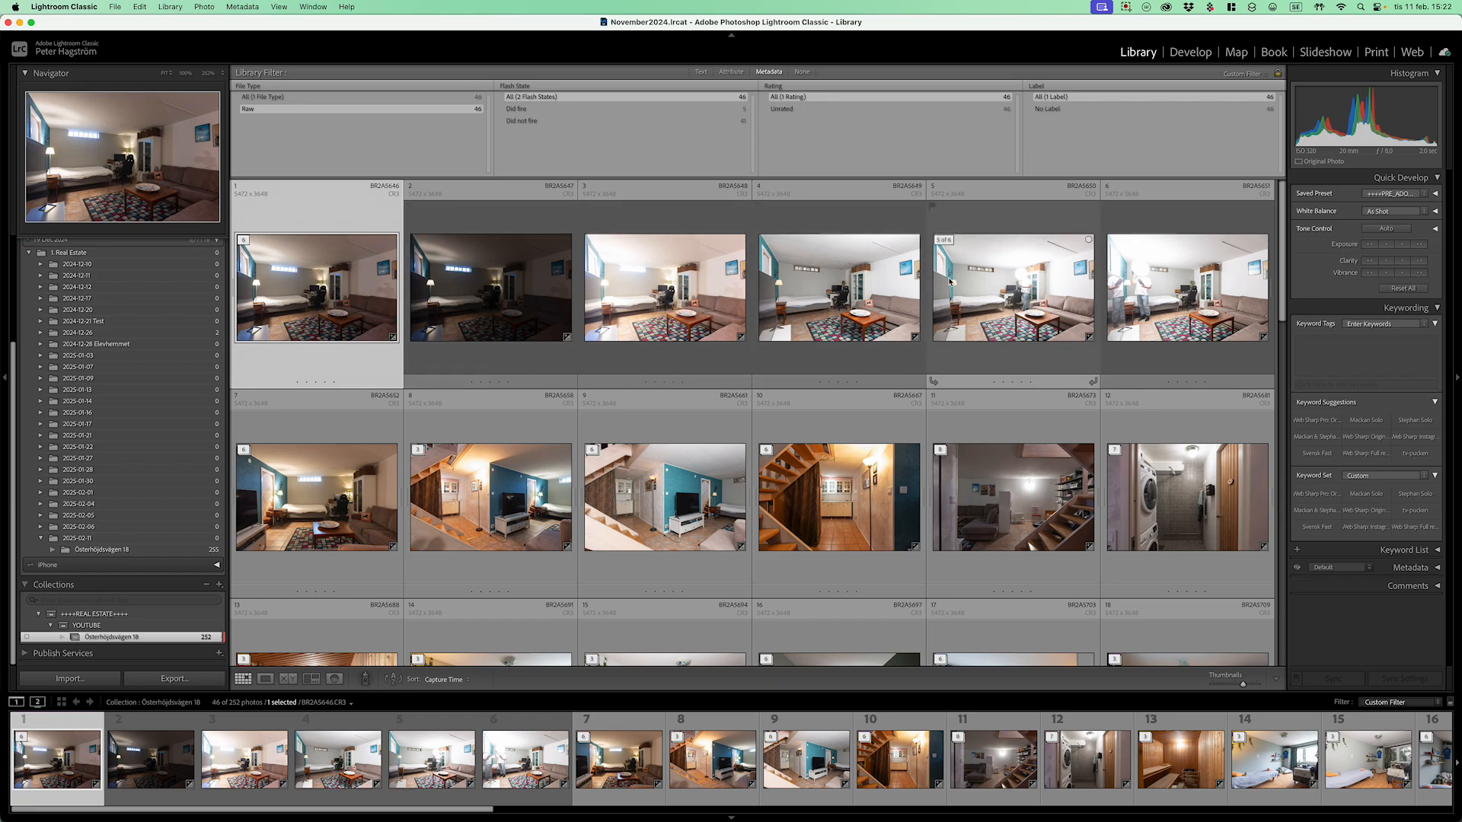
pyautogui.click(1013, 297)
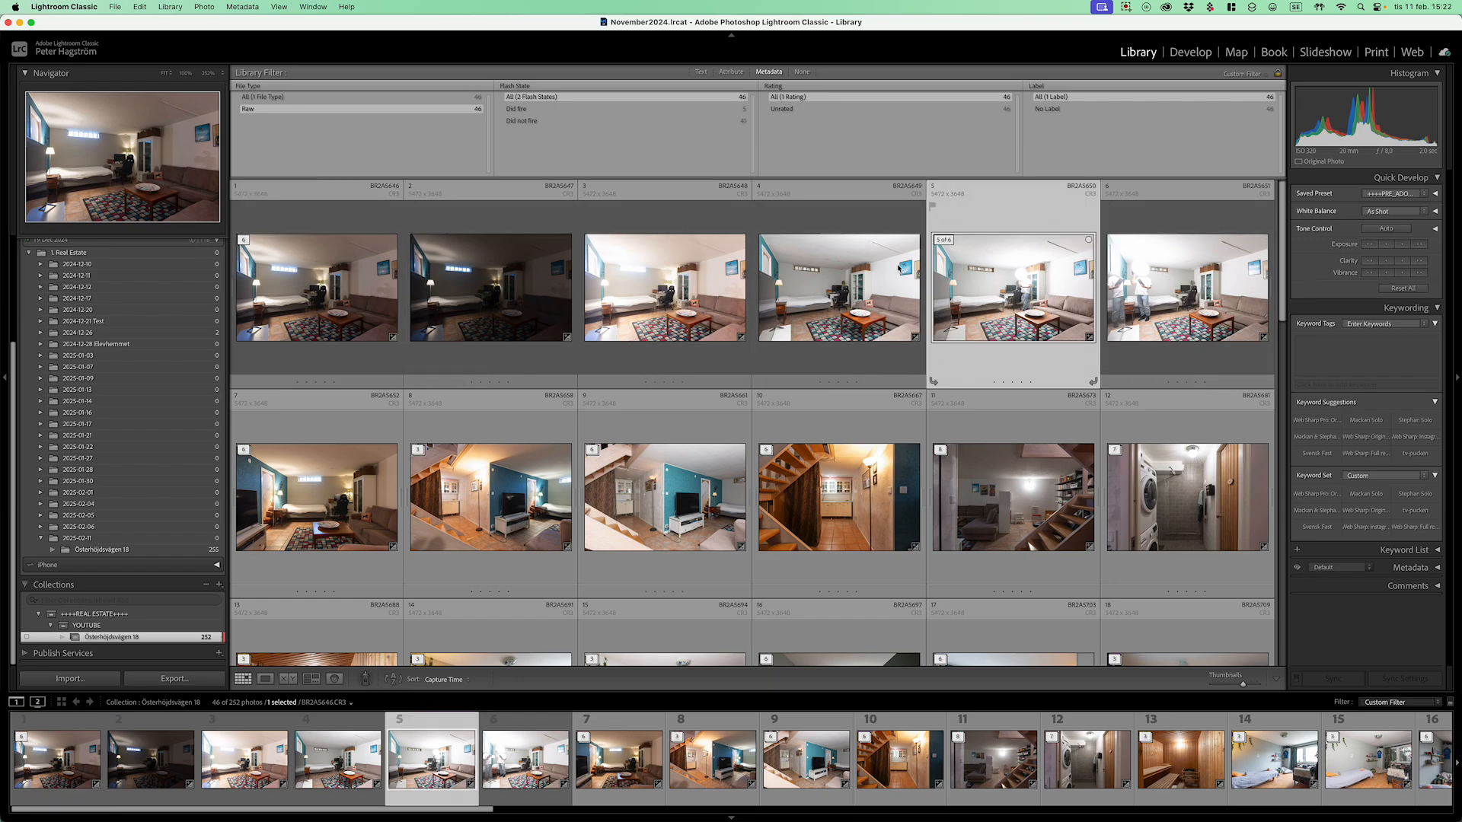
pyautogui.click(837, 301)
pyautogui.click(604, 306)
pyautogui.press('s')
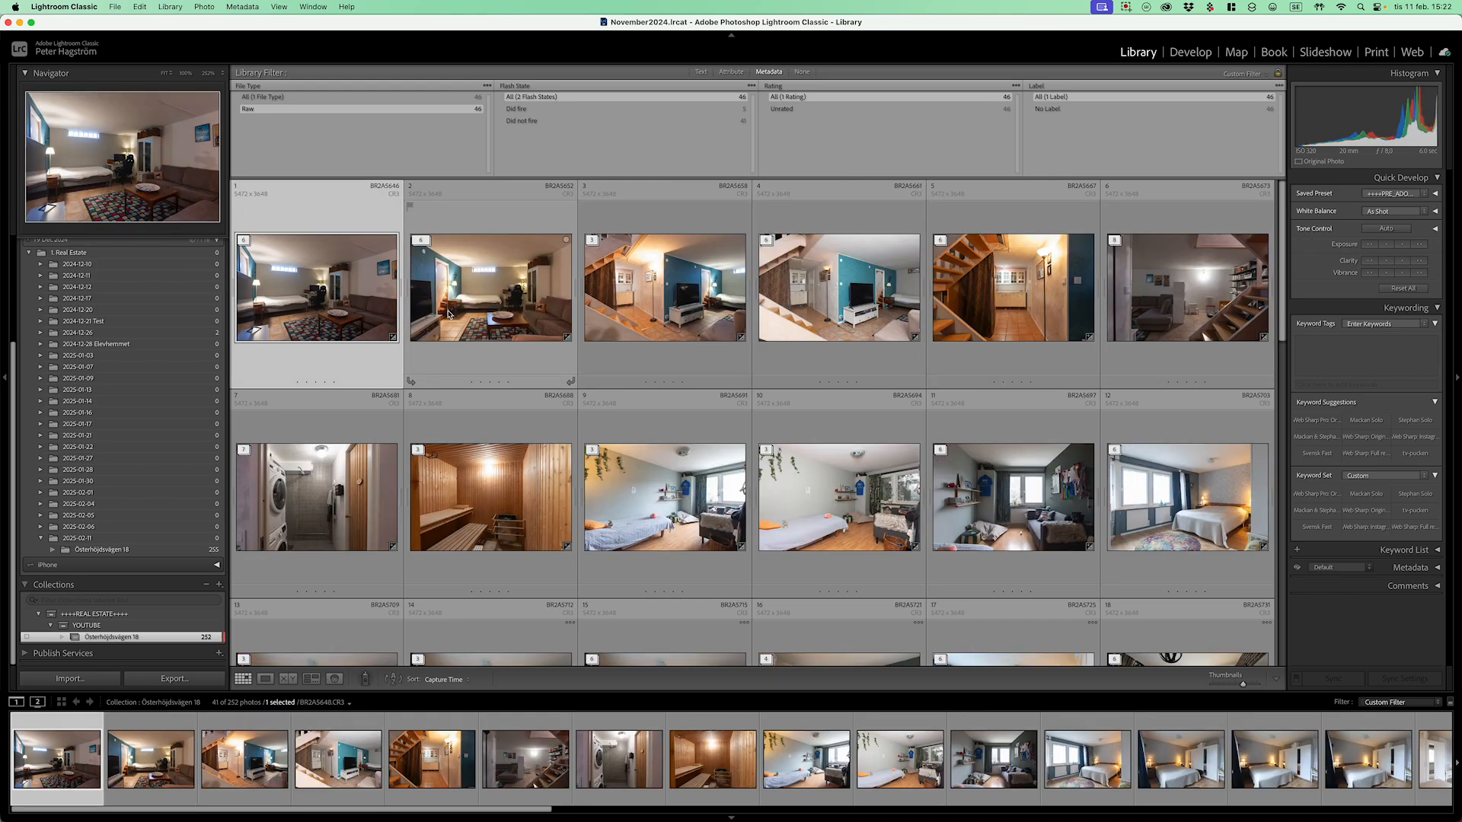
pyautogui.click(500, 219)
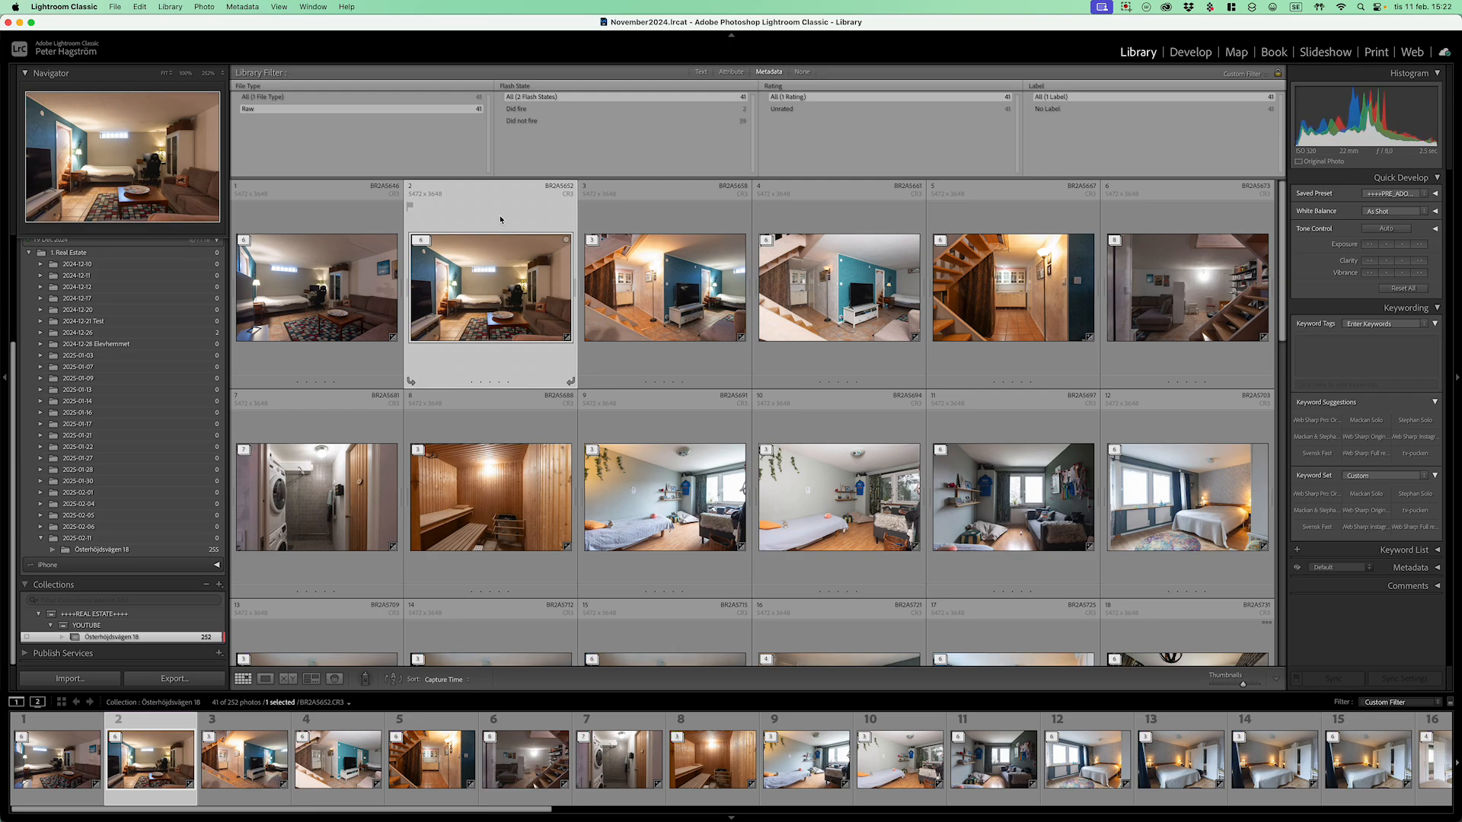
pyautogui.press('Right')
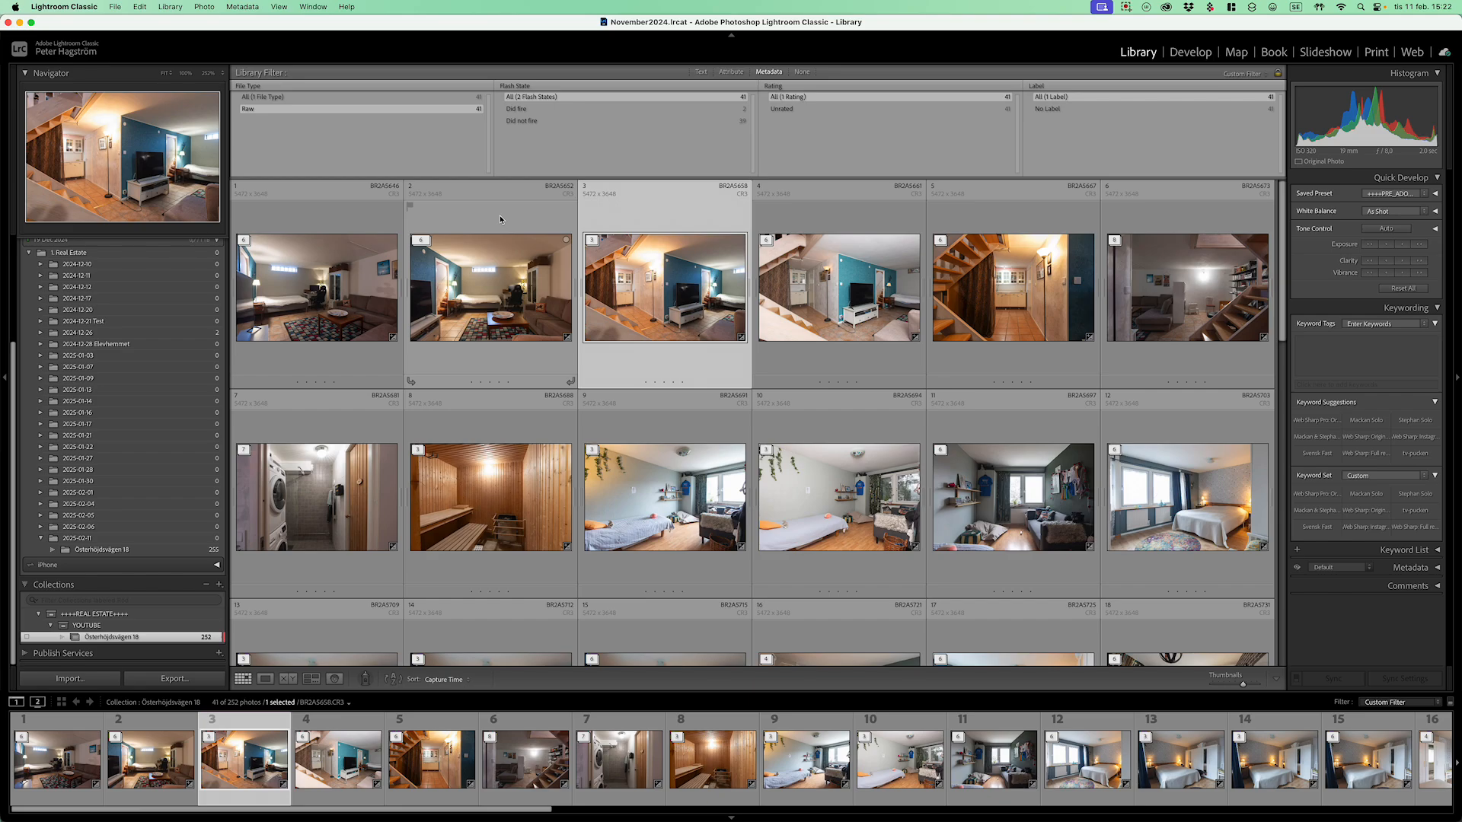
pyautogui.press('Right')
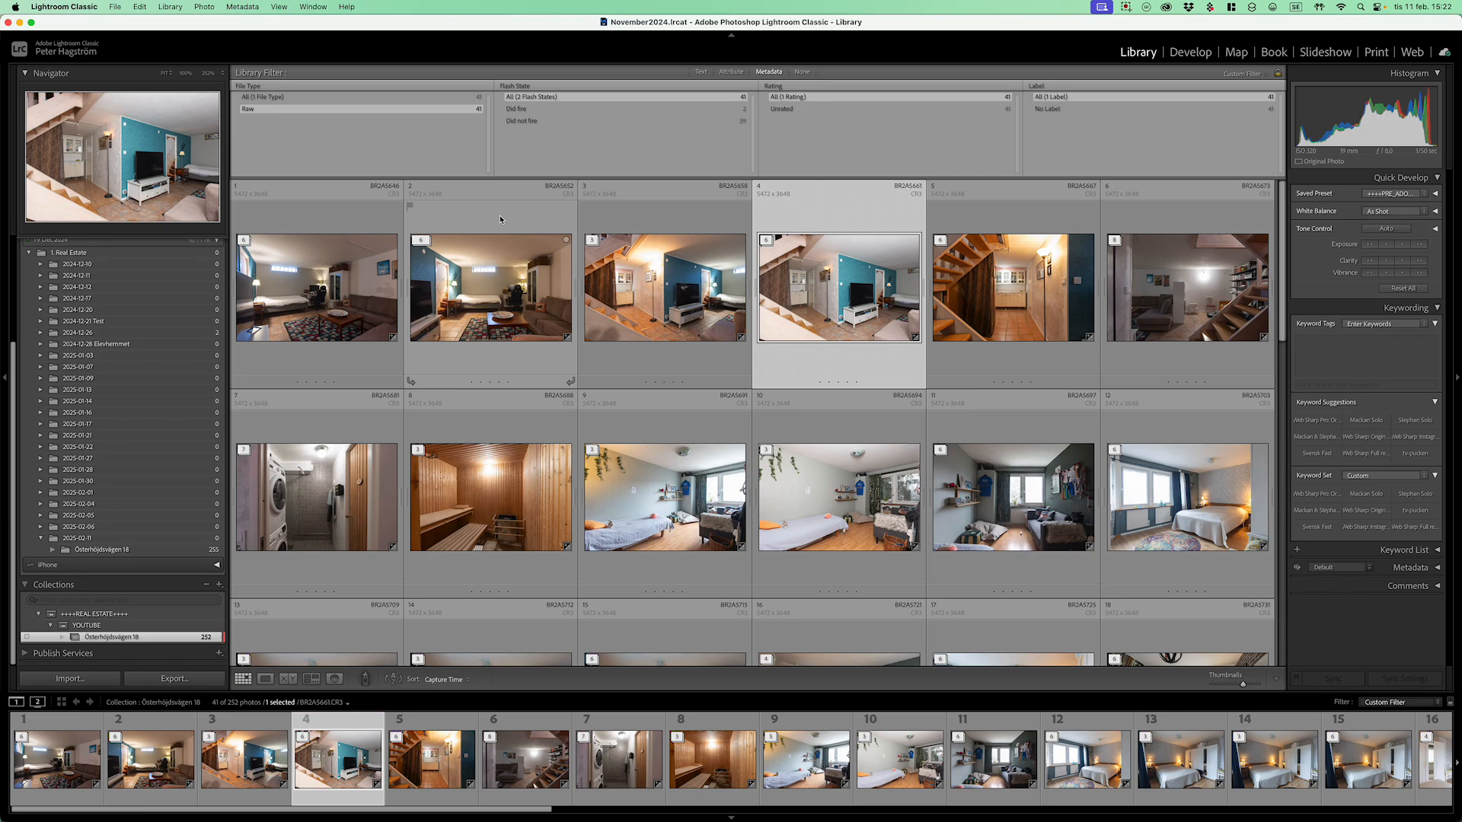
pyautogui.press('Left')
pyautogui.press('Right')
pyautogui.press('Left')
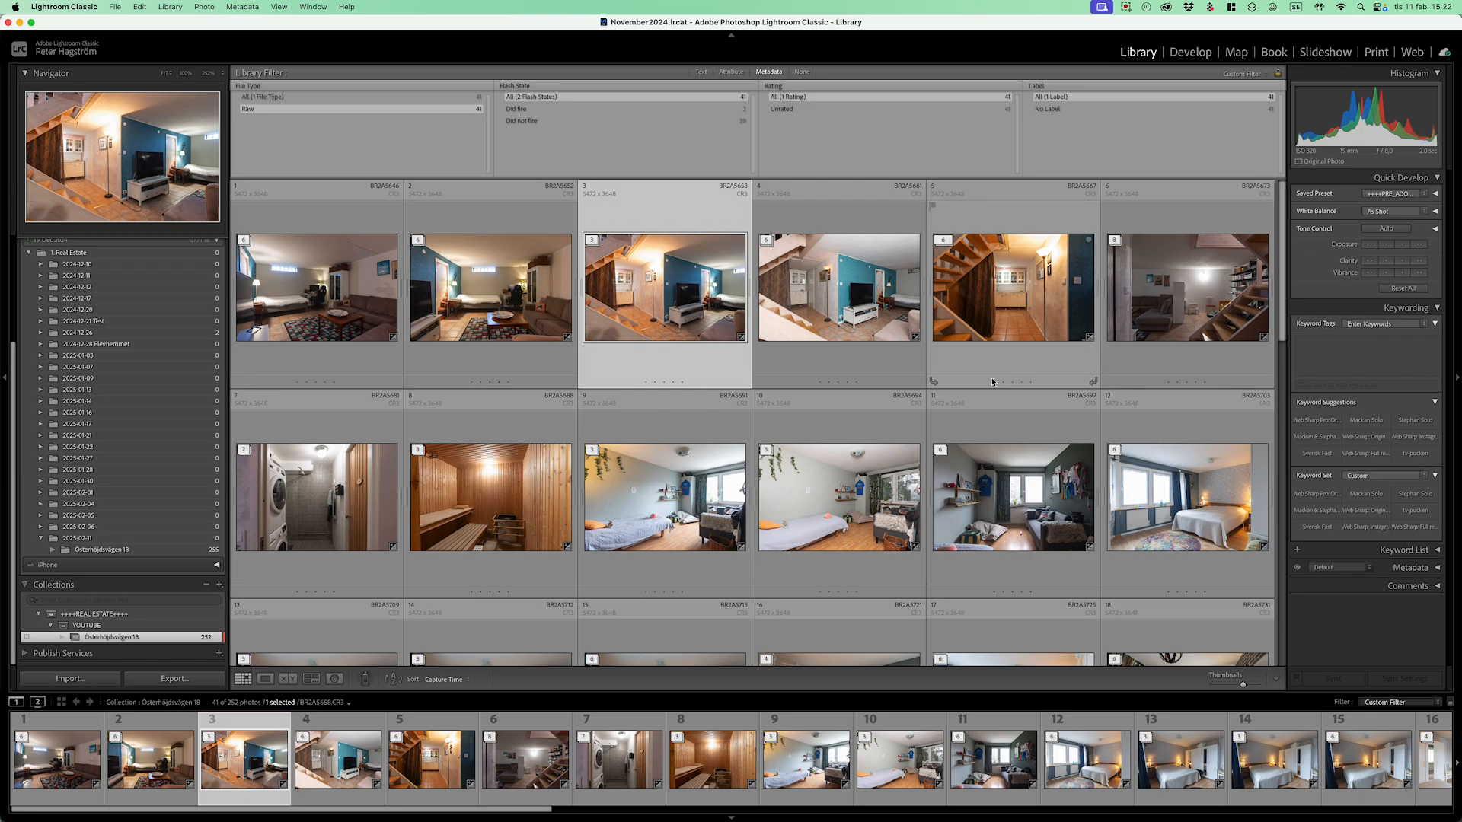
# Step: Stack the two consecutive bedroom photos together
pyautogui.keyDown('shift'); pyautogui.click(859, 308); pyautogui.keyUp('shift')
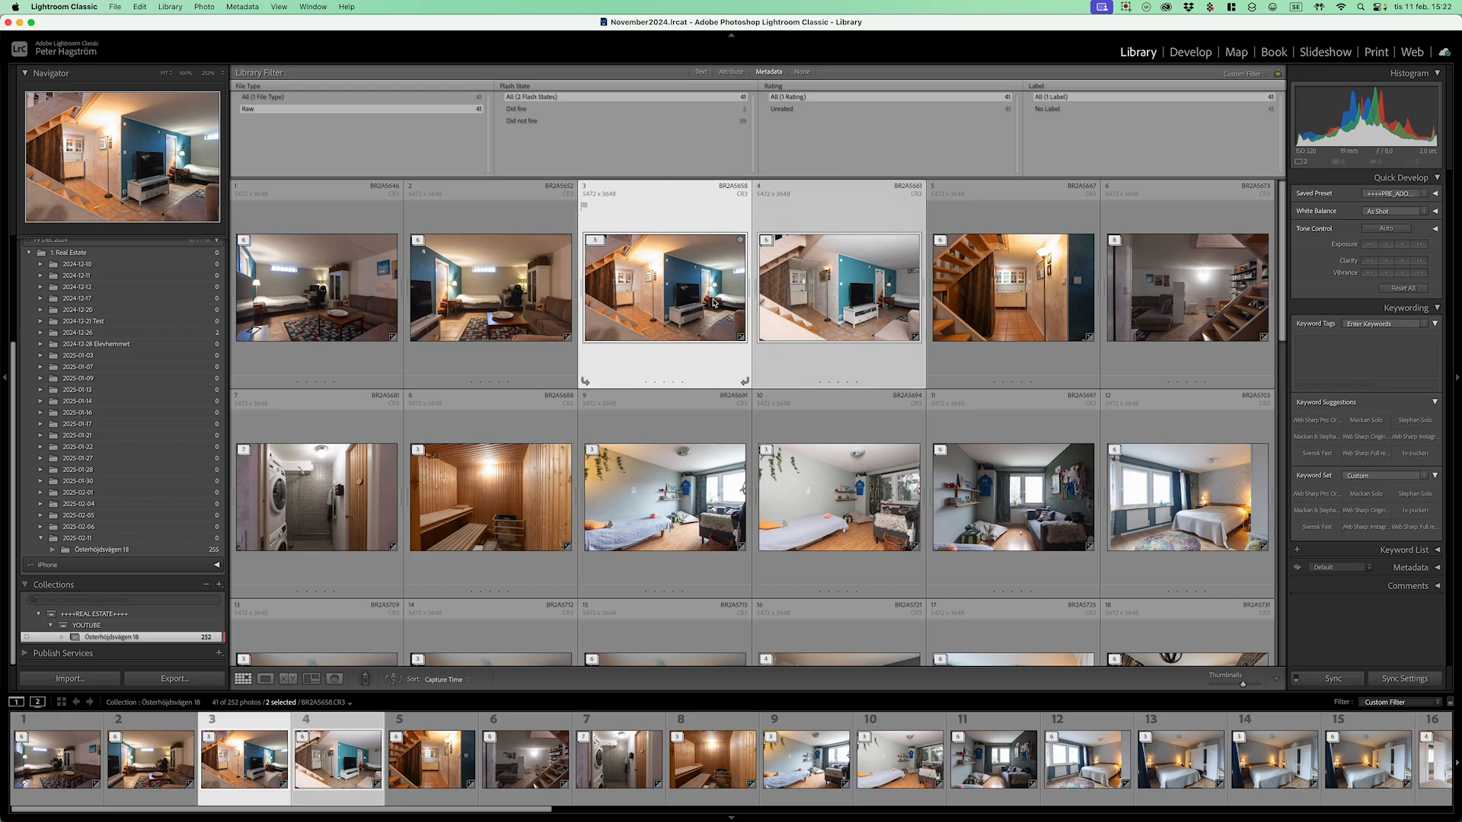
pyautogui.keyDown('super'); pyautogui.click(762, 277); pyautogui.keyUp('super')
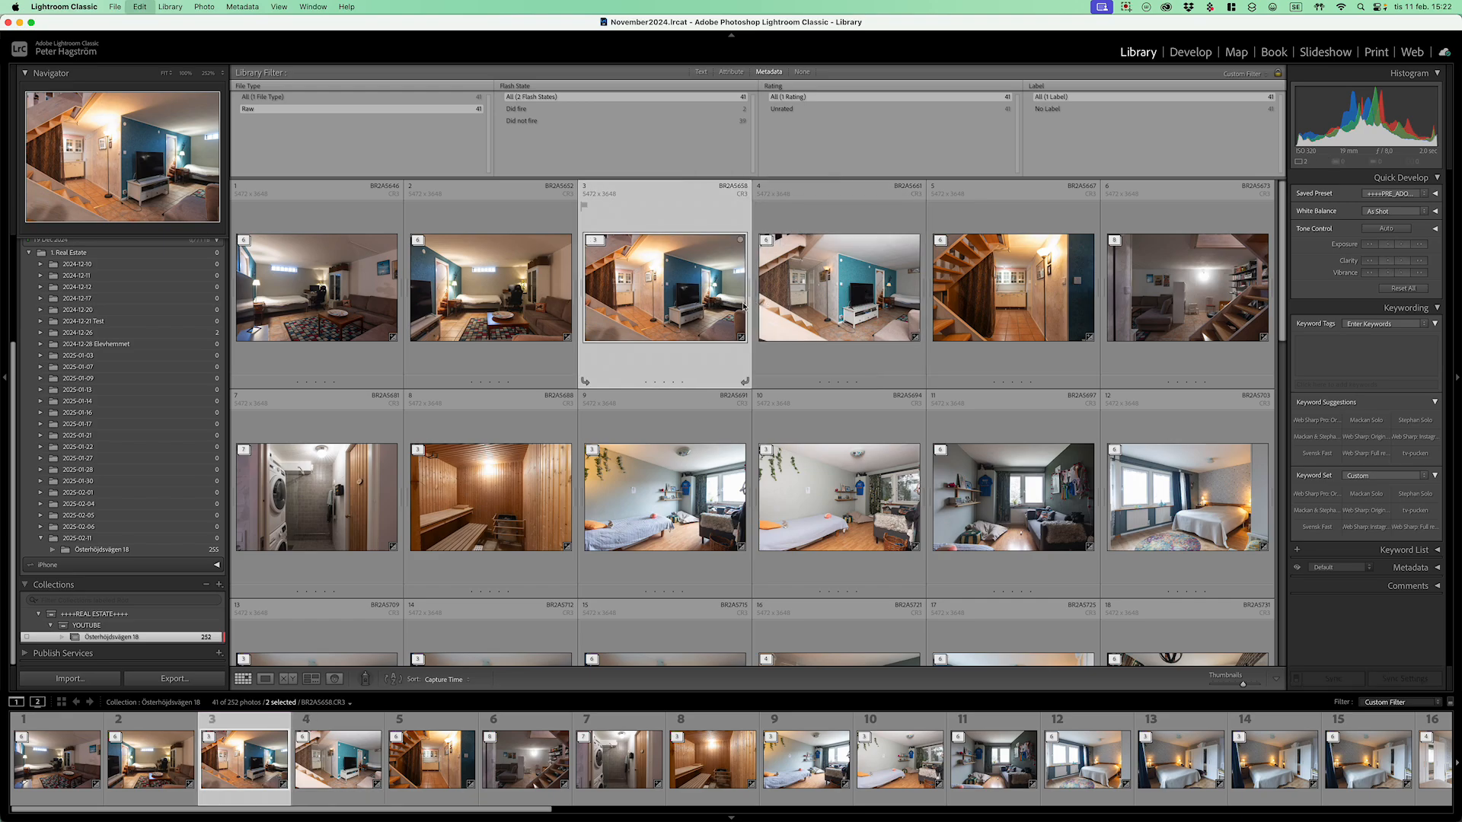
pyautogui.keyDown('super'); pyautogui.click(803, 232); pyautogui.keyUp('super')
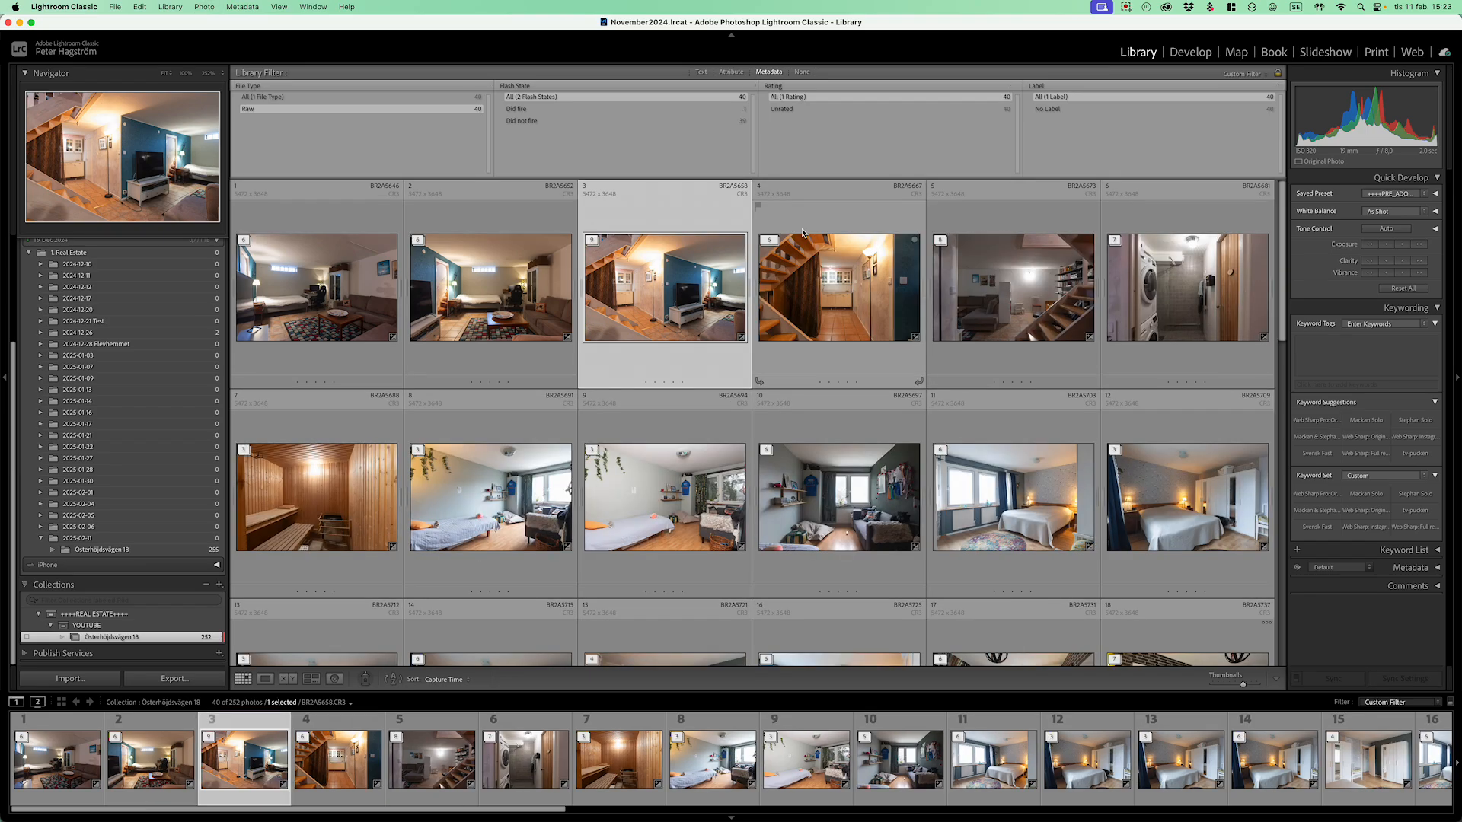
pyautogui.press('Right')
pyautogui.press('Right')
pyautogui.press('Right')
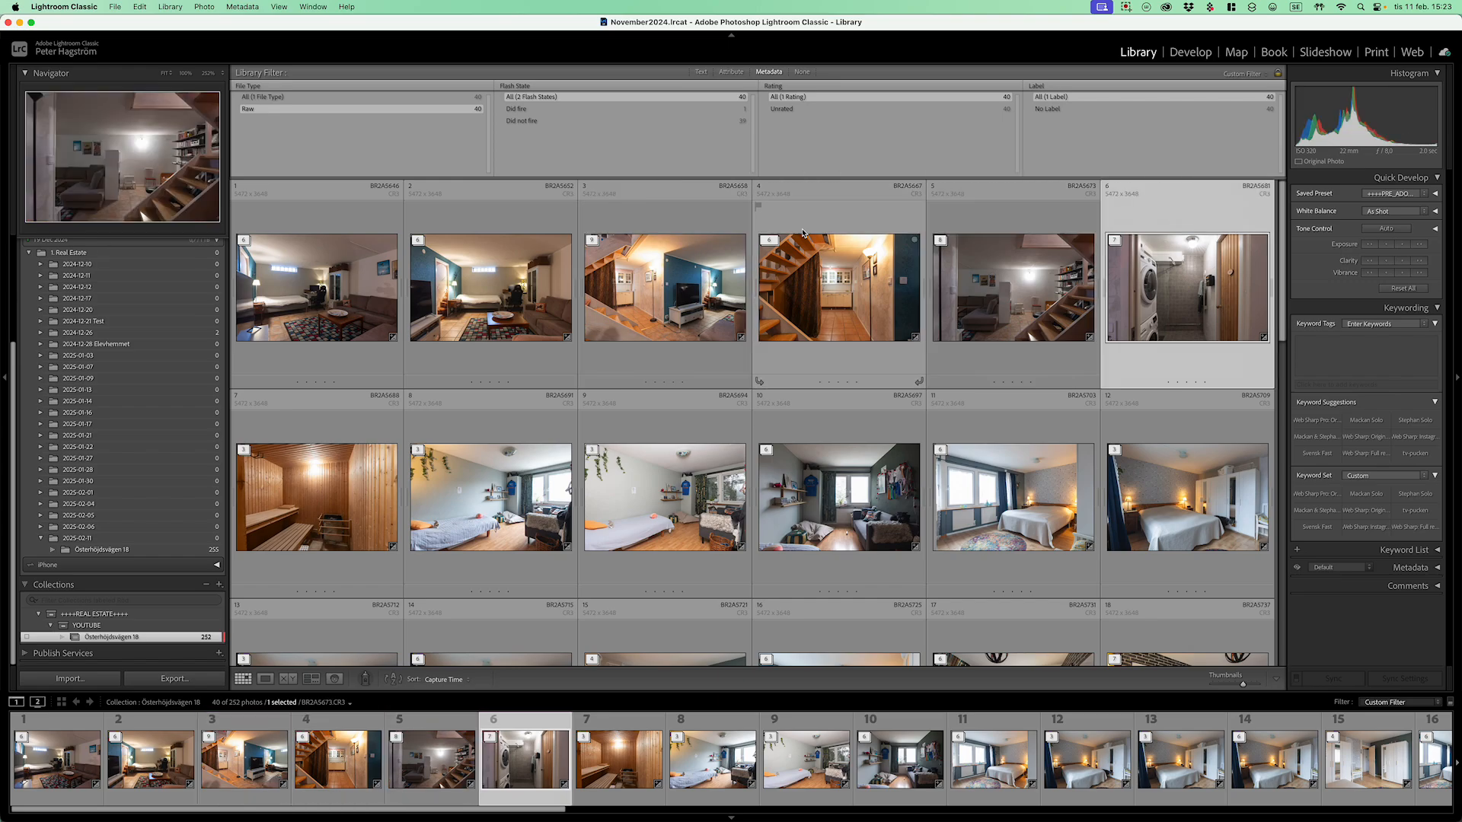
pyautogui.press('Right')
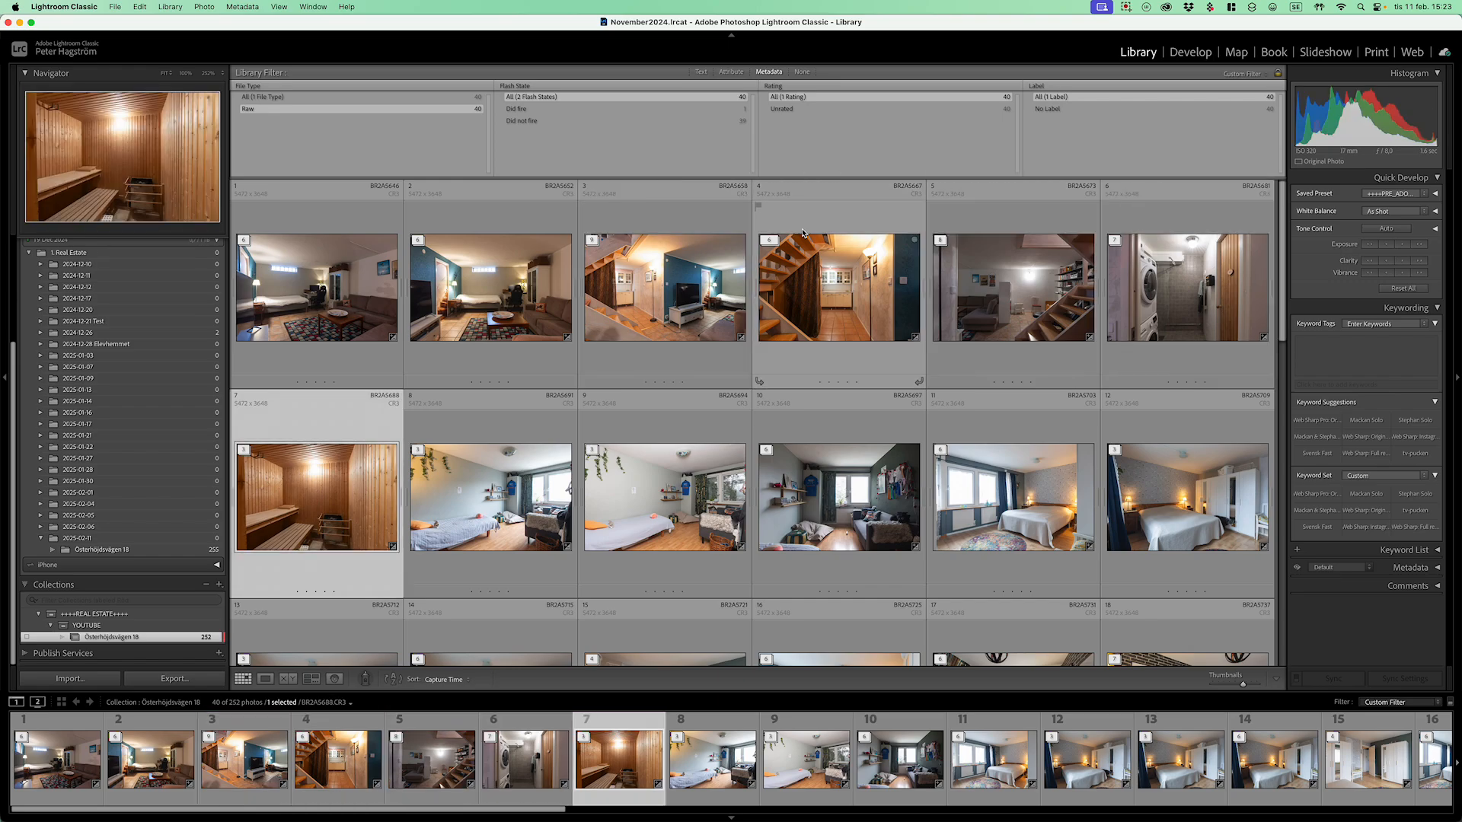
pyautogui.press('Right')
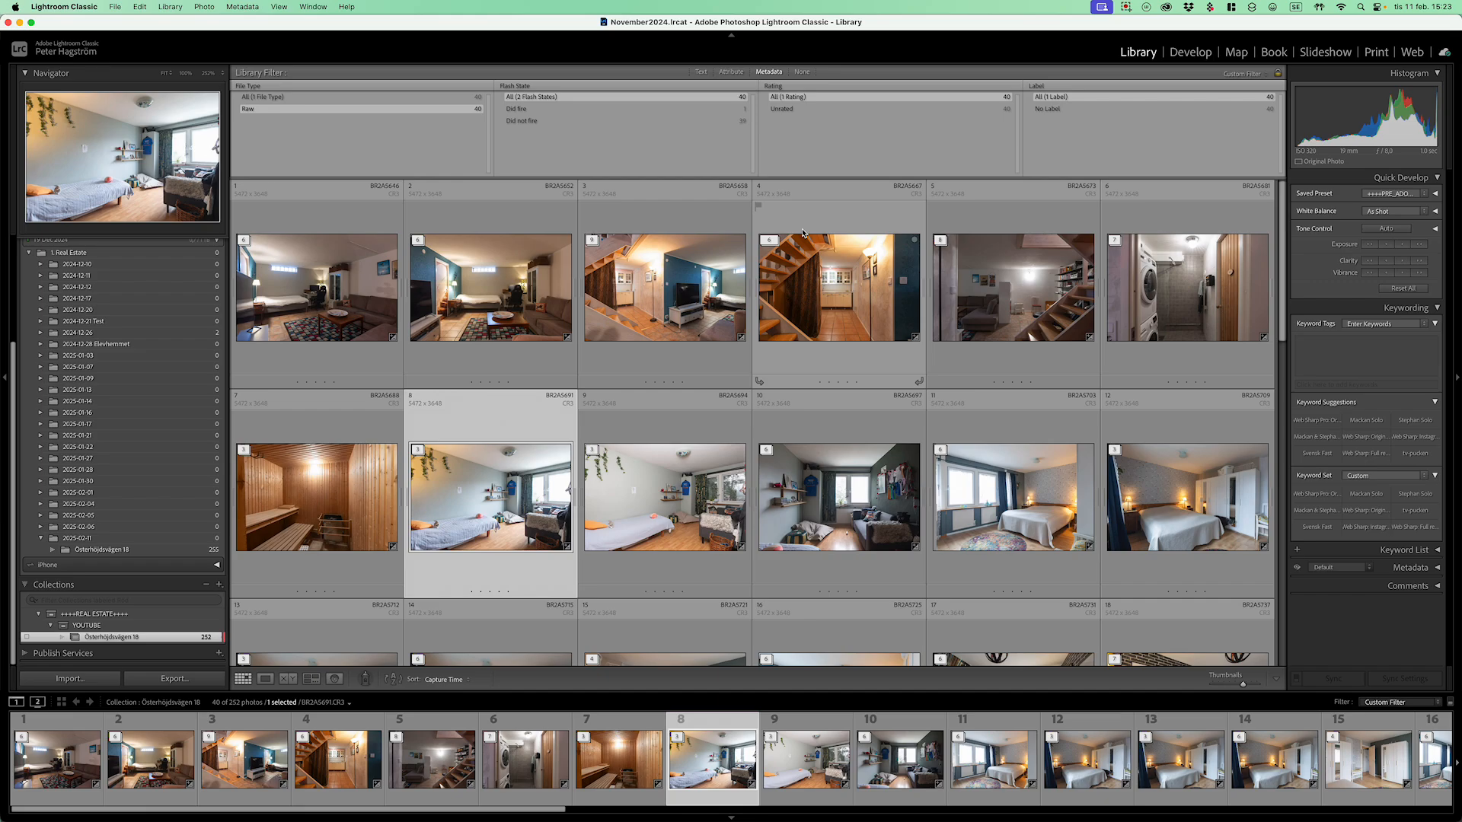
pyautogui.hotkey('shift', 'Right')
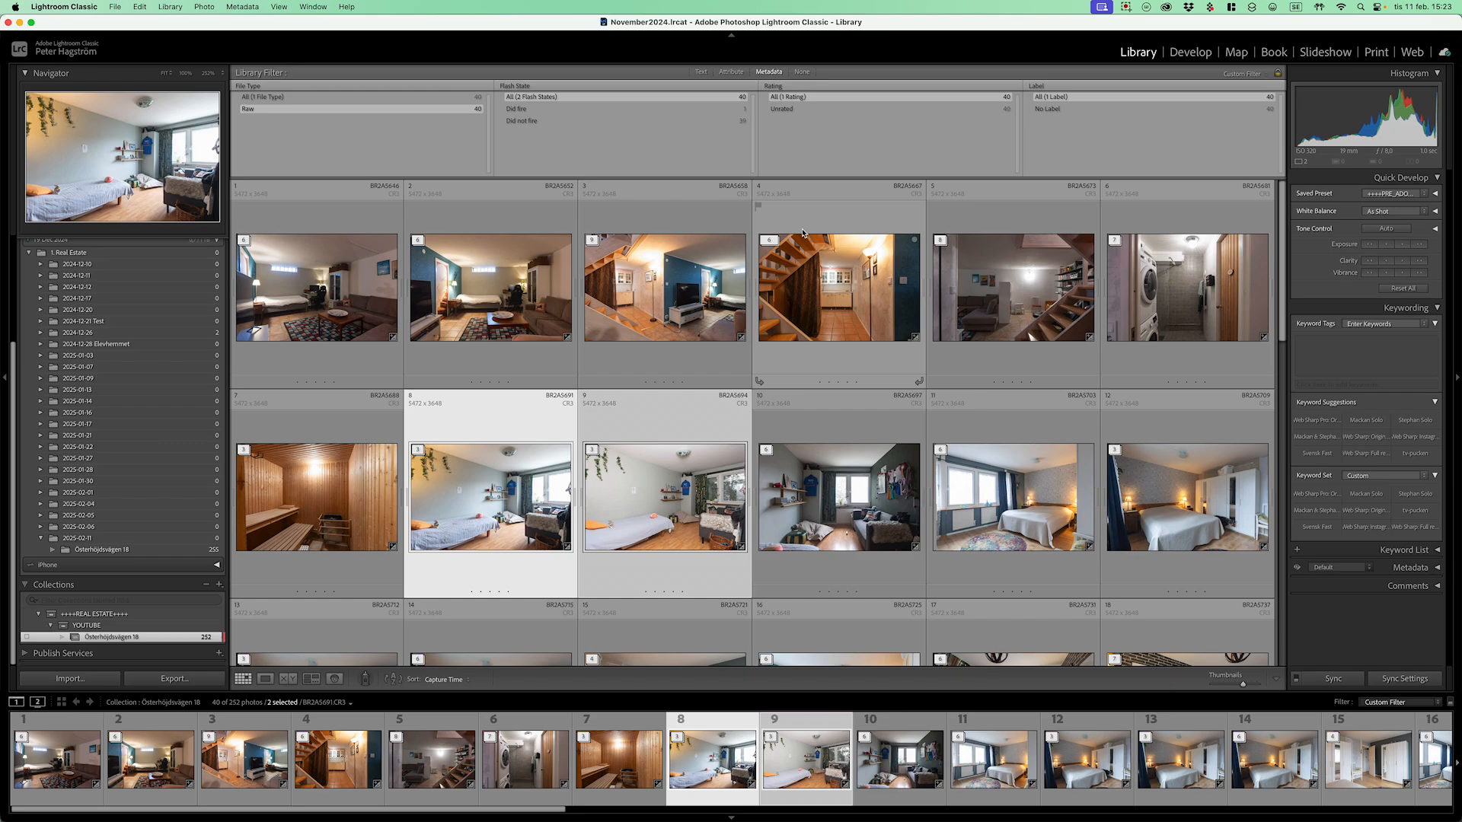
pyautogui.press('super+g')
# Step: Expand photo 11's stack and remove its three bracket frames from the collection
pyautogui.press('Right')
pyautogui.press('Right')
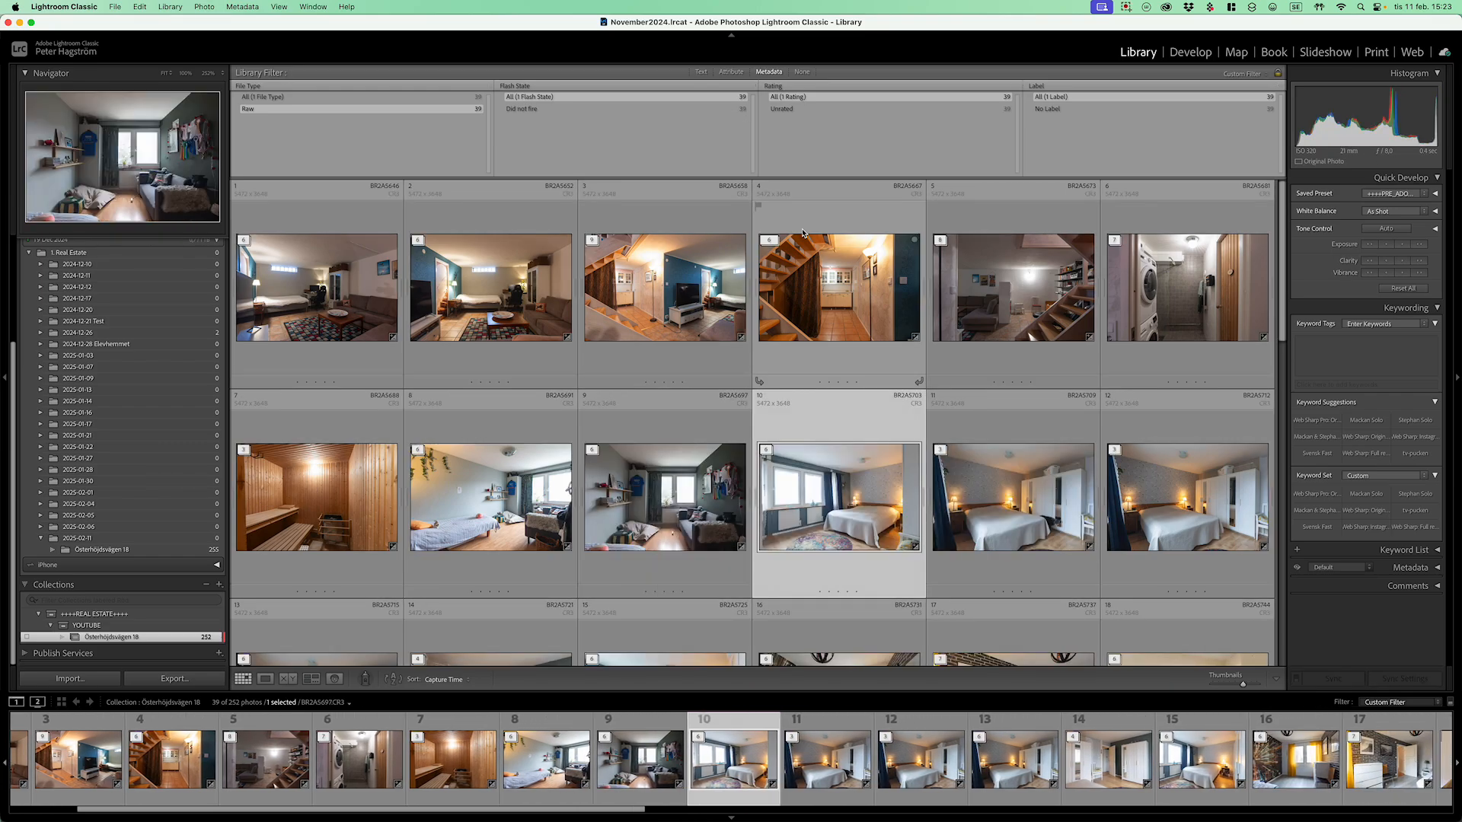
pyautogui.press('Right')
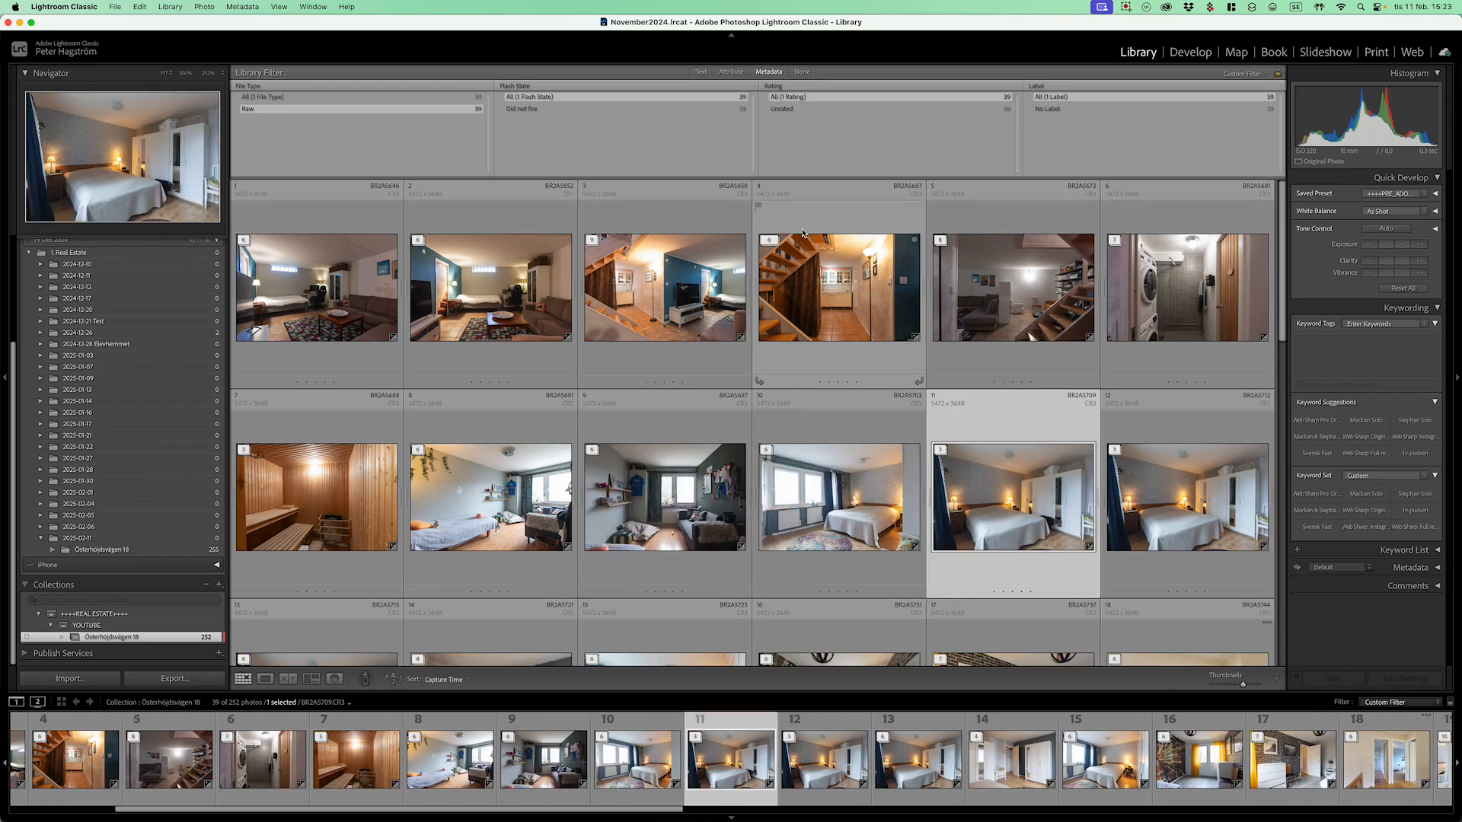
pyautogui.hotkey('shift', 'Right')
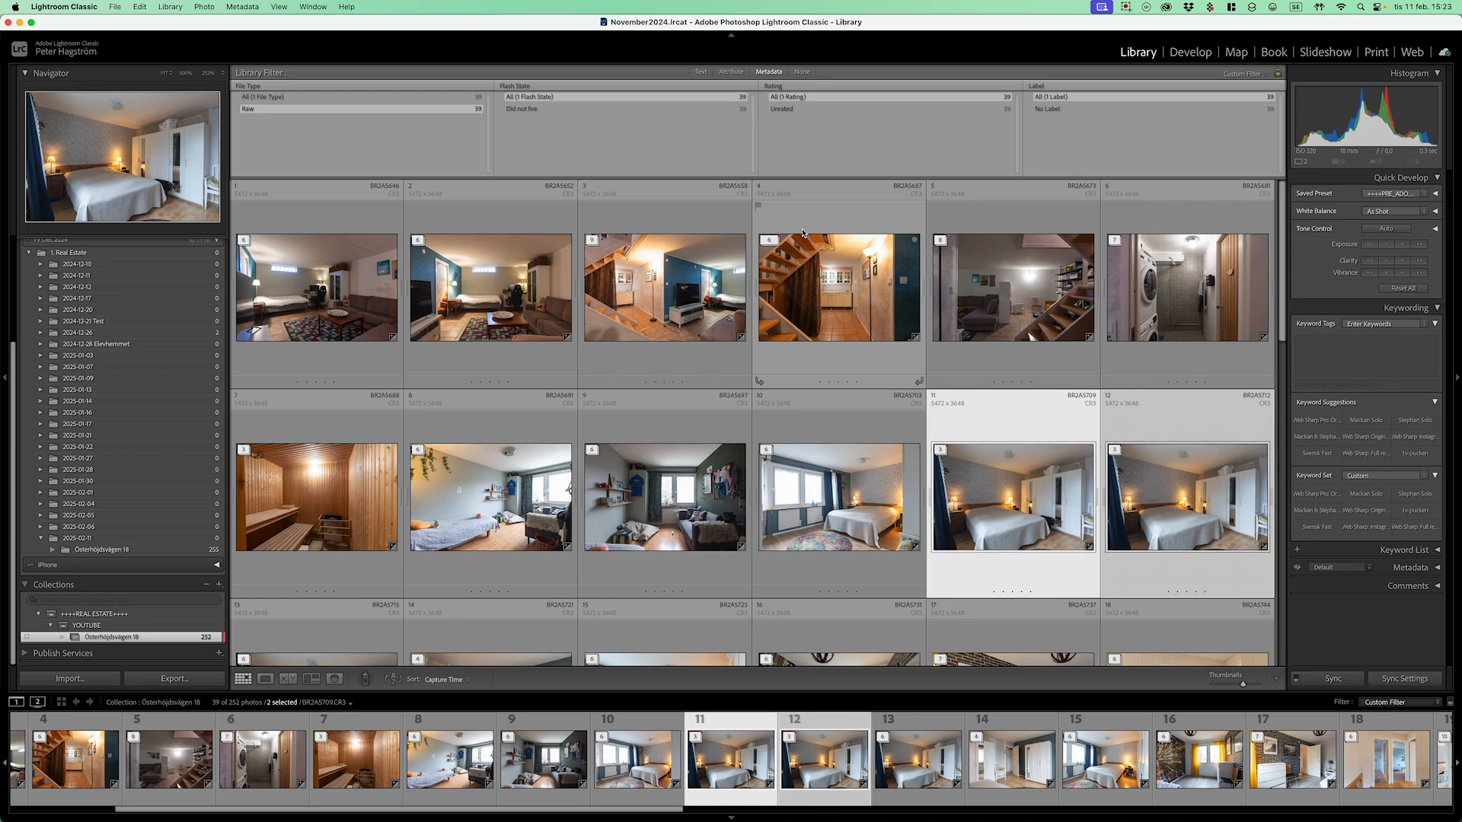
pyautogui.scroll(-3, 804, 261)
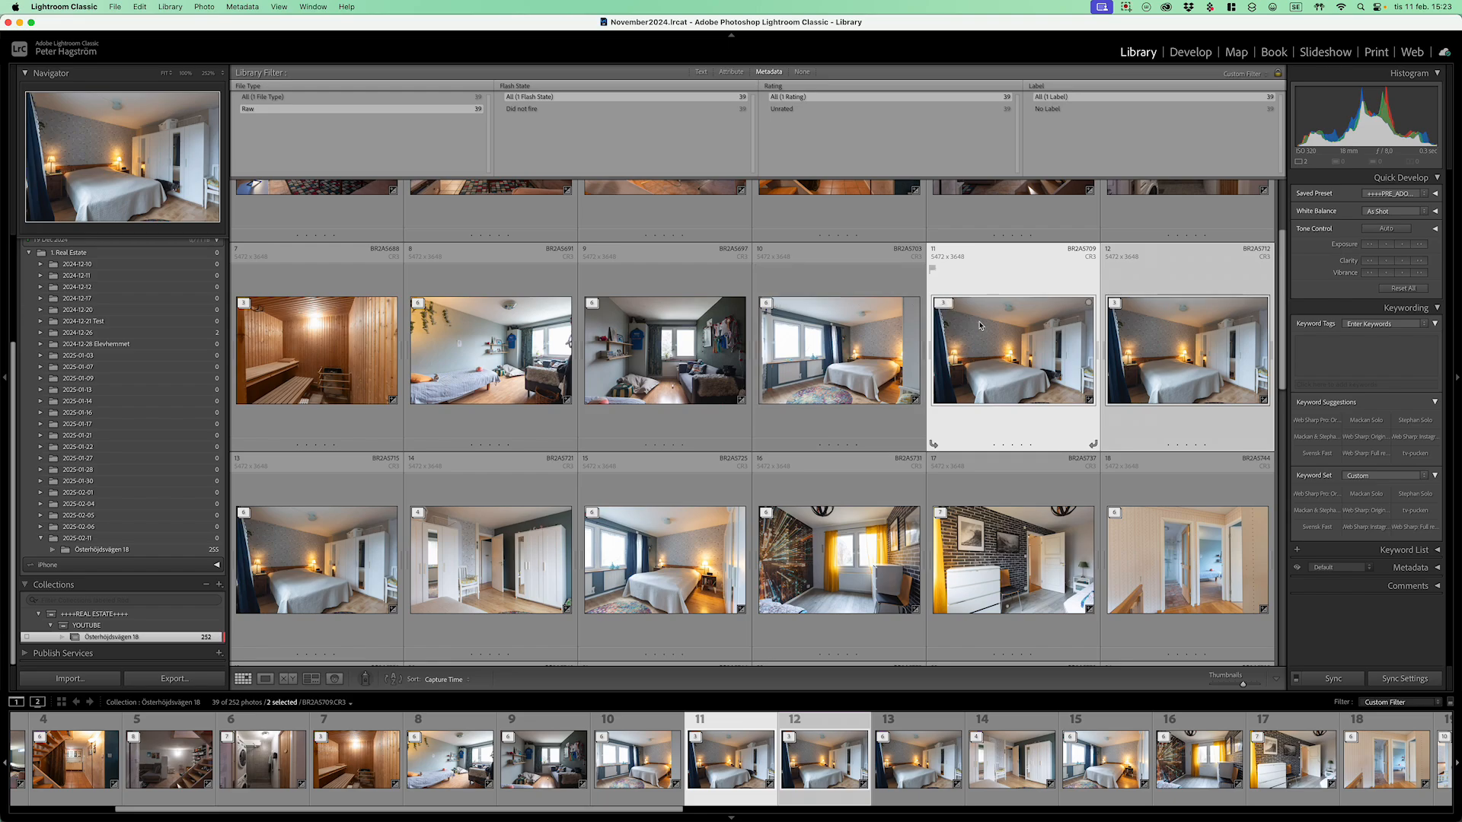
pyautogui.press('Right')
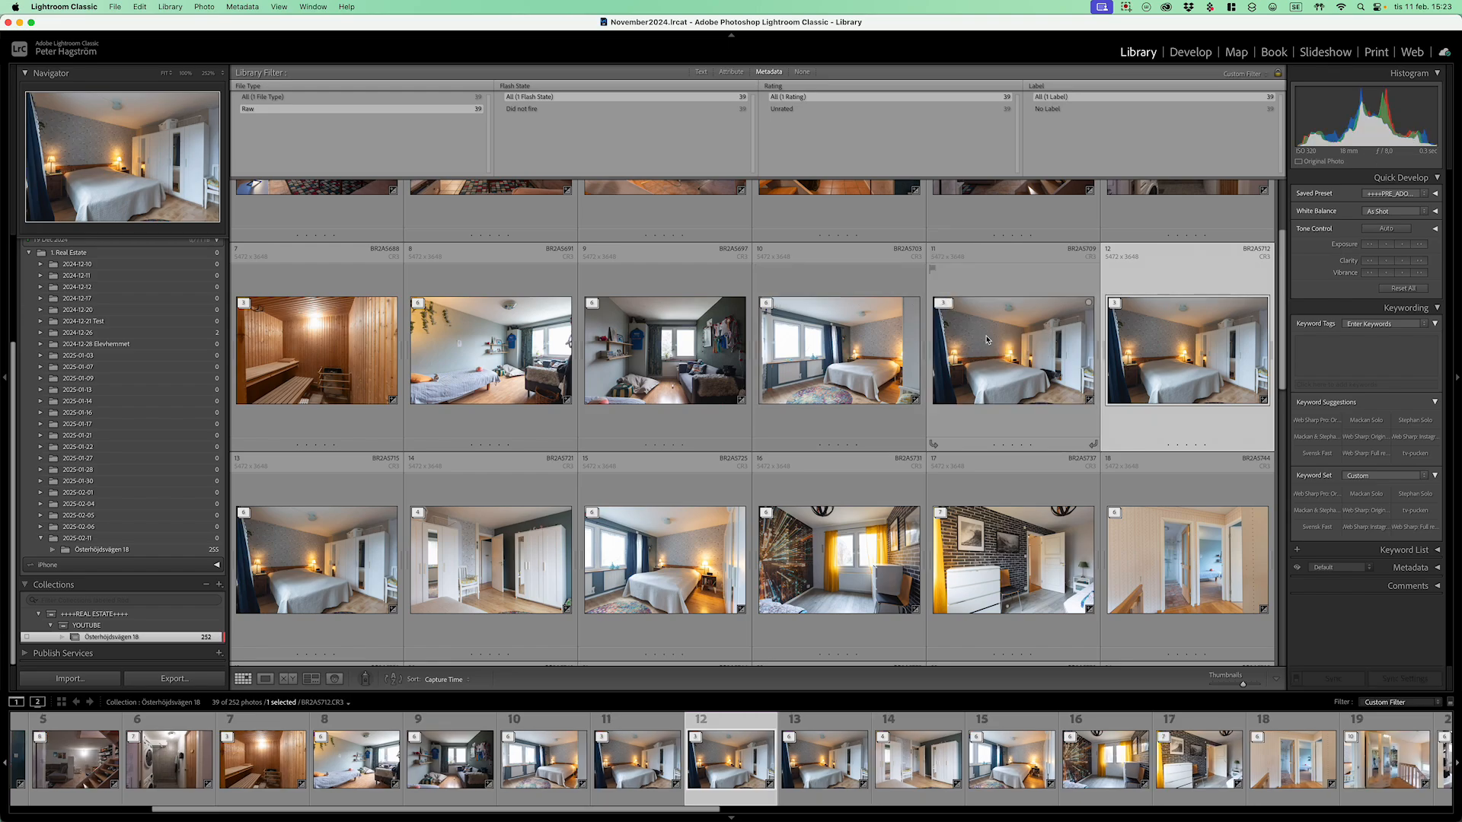
pyautogui.click(987, 340)
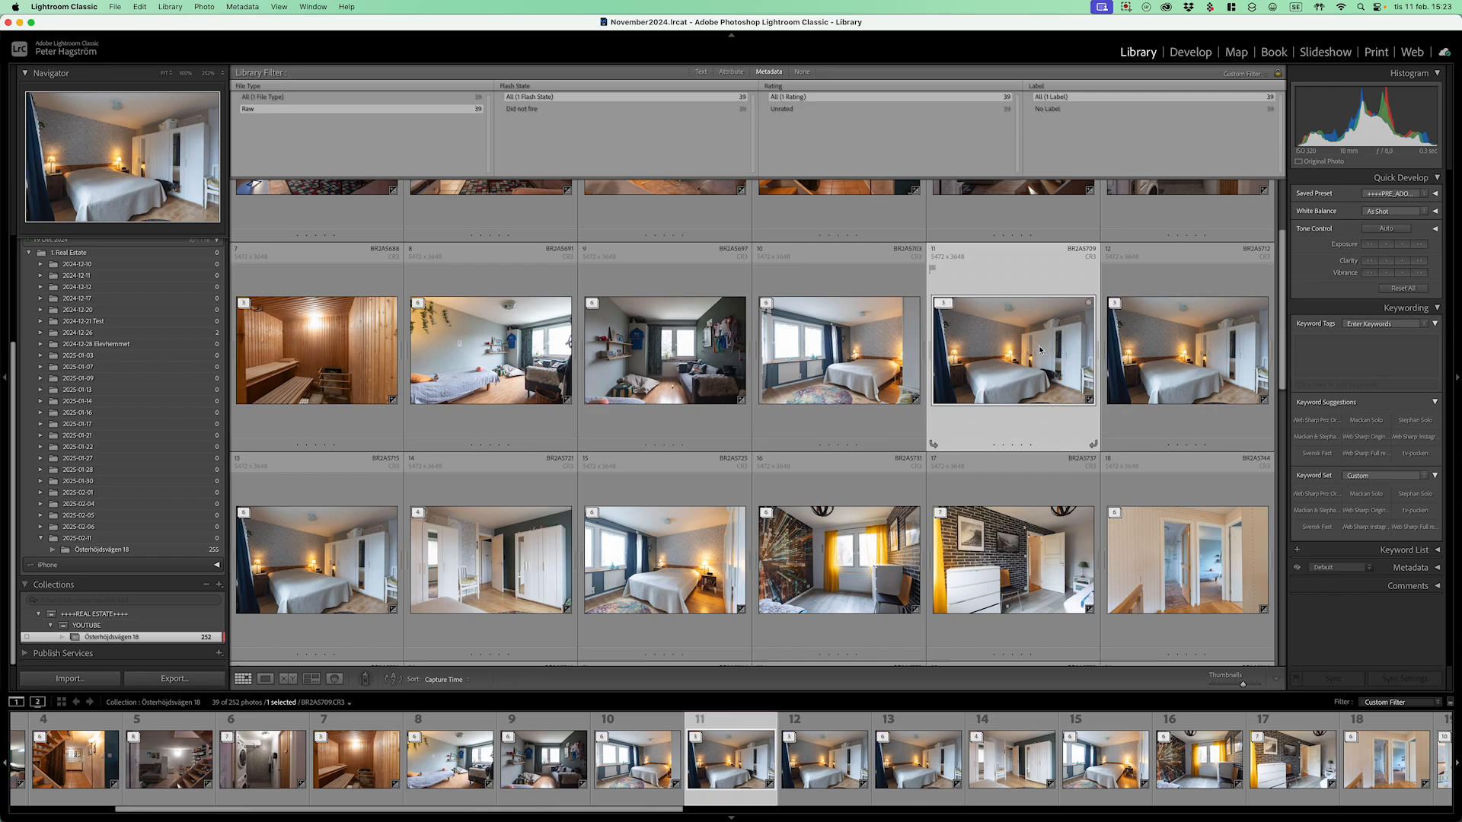
pyautogui.press('s')
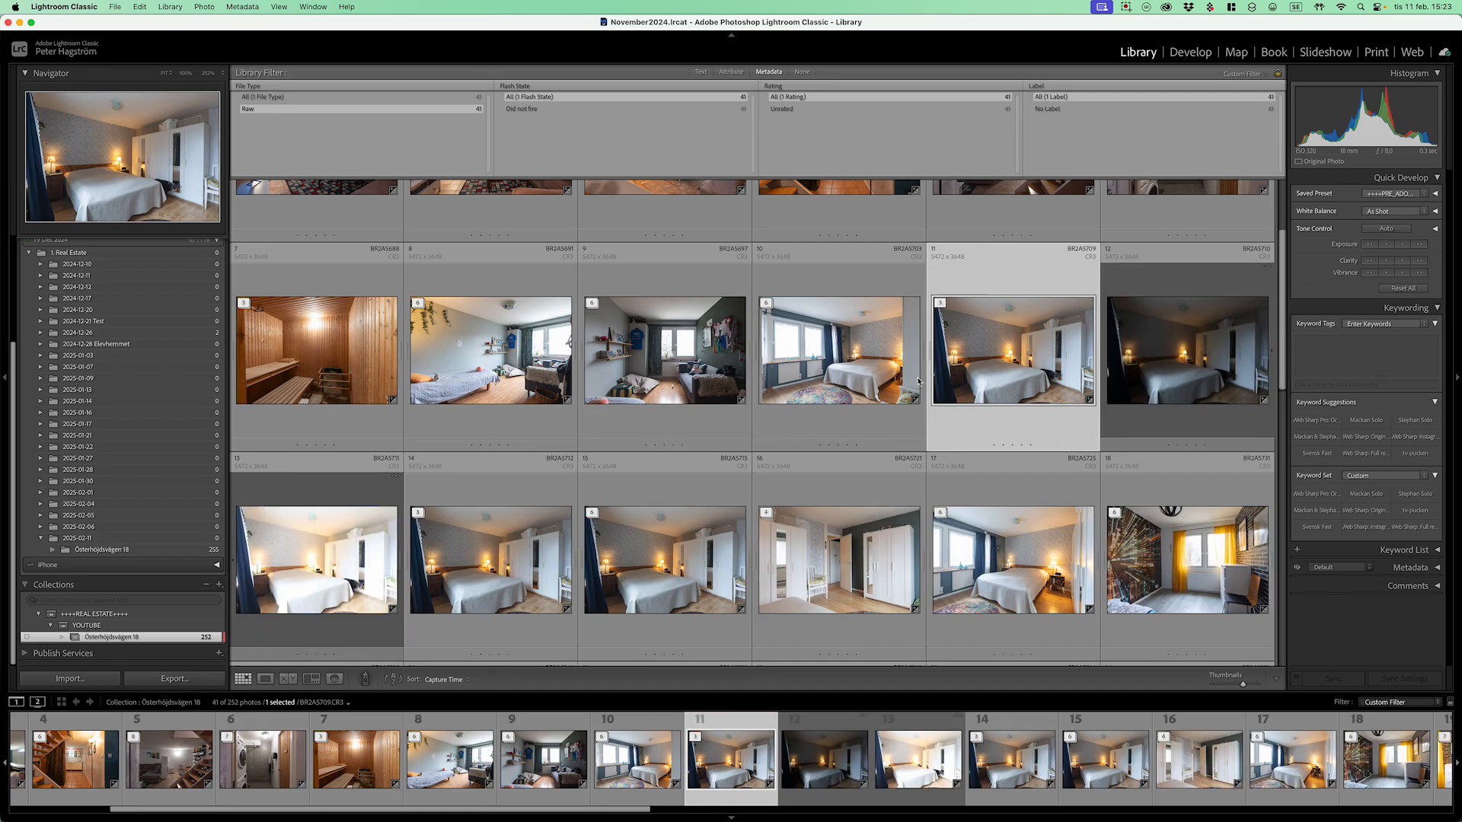
pyautogui.keyDown('shift'); pyautogui.click(352, 544); pyautogui.keyUp('shift')
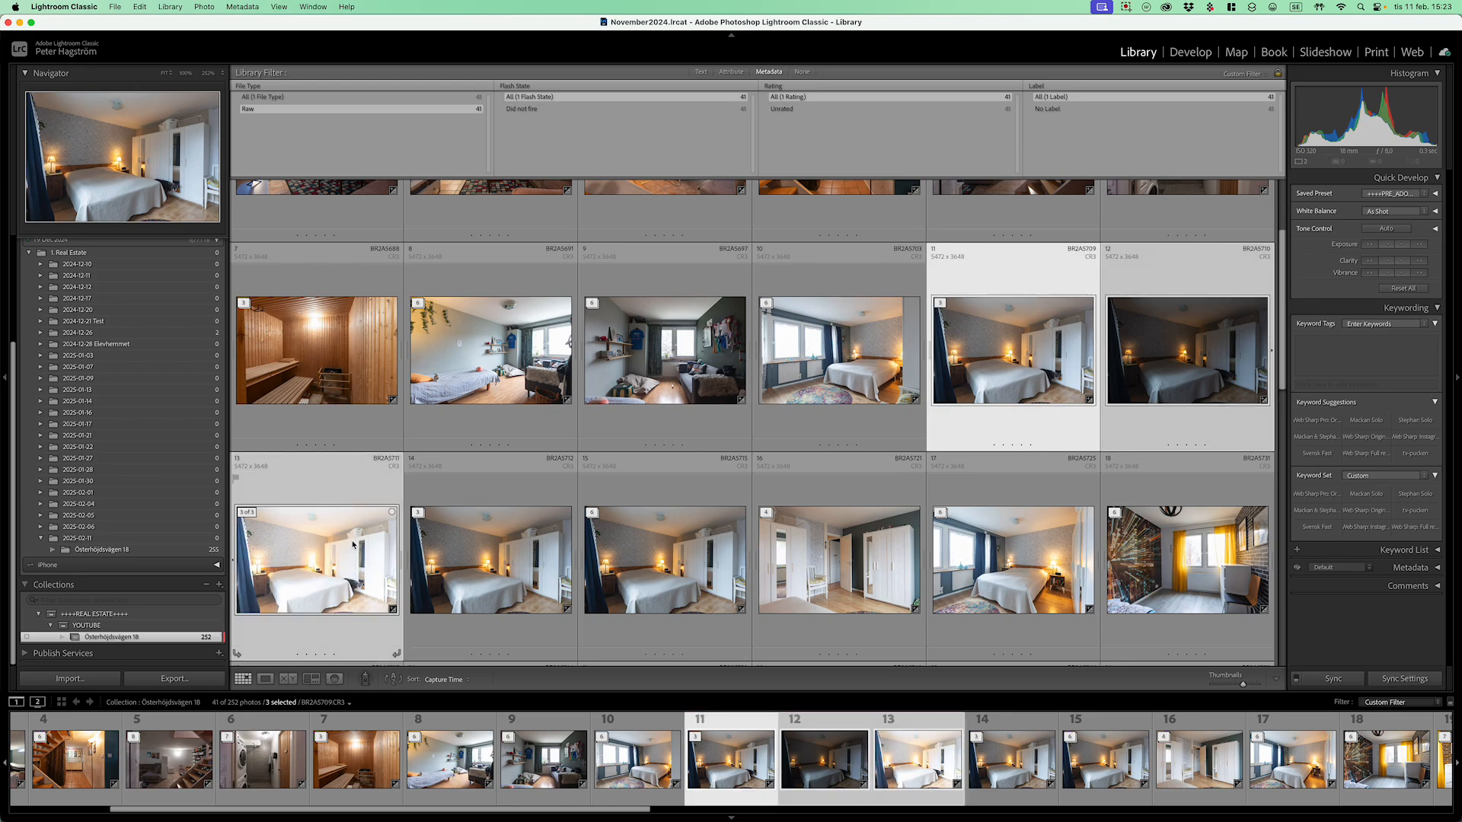
pyautogui.press('Delete')
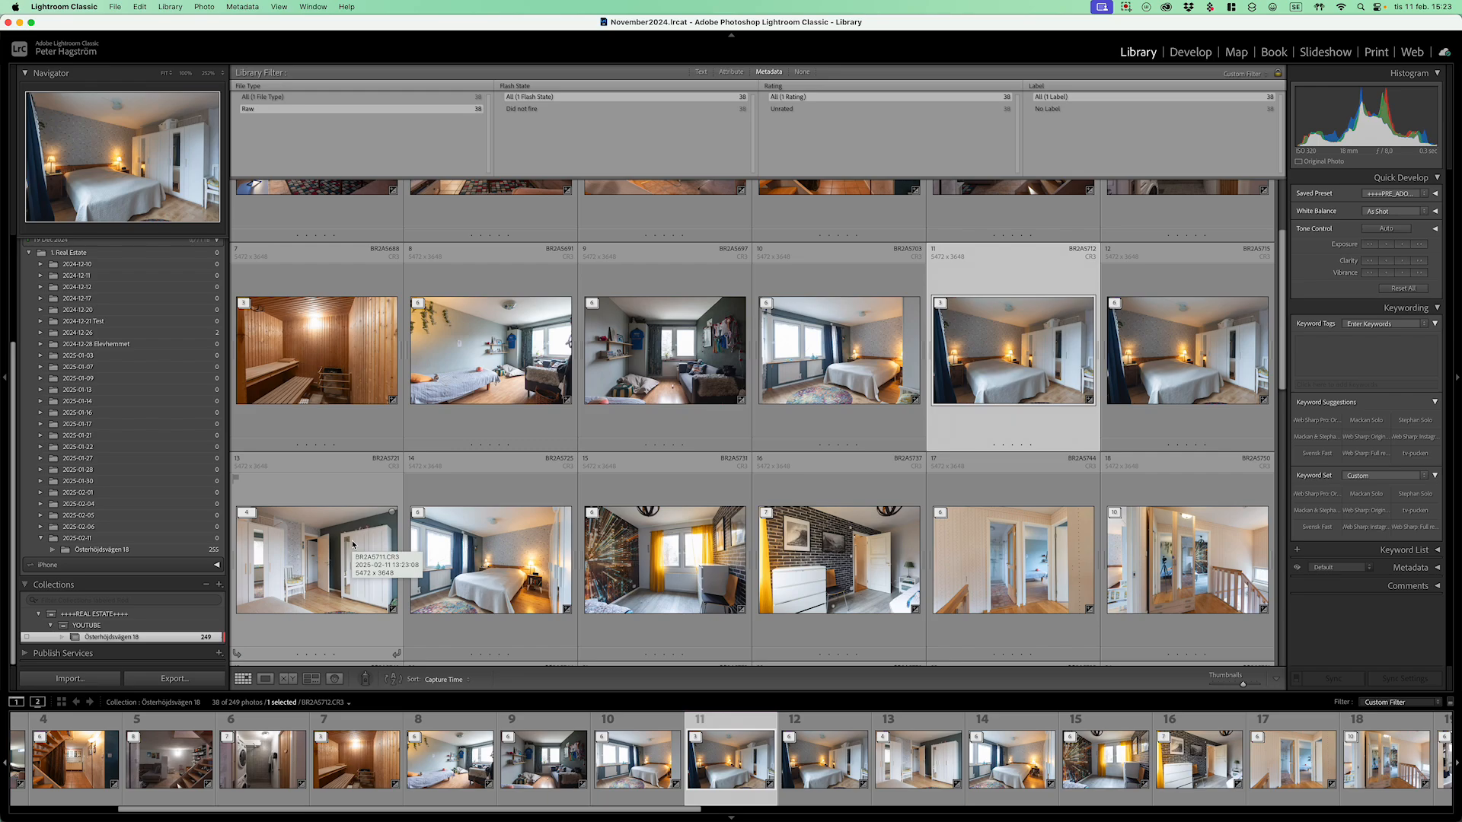
# Step: Review the following photos at full size, then select photo 12, BR2A5715, in the grid
pyautogui.press('Right')
pyautogui.press('e')
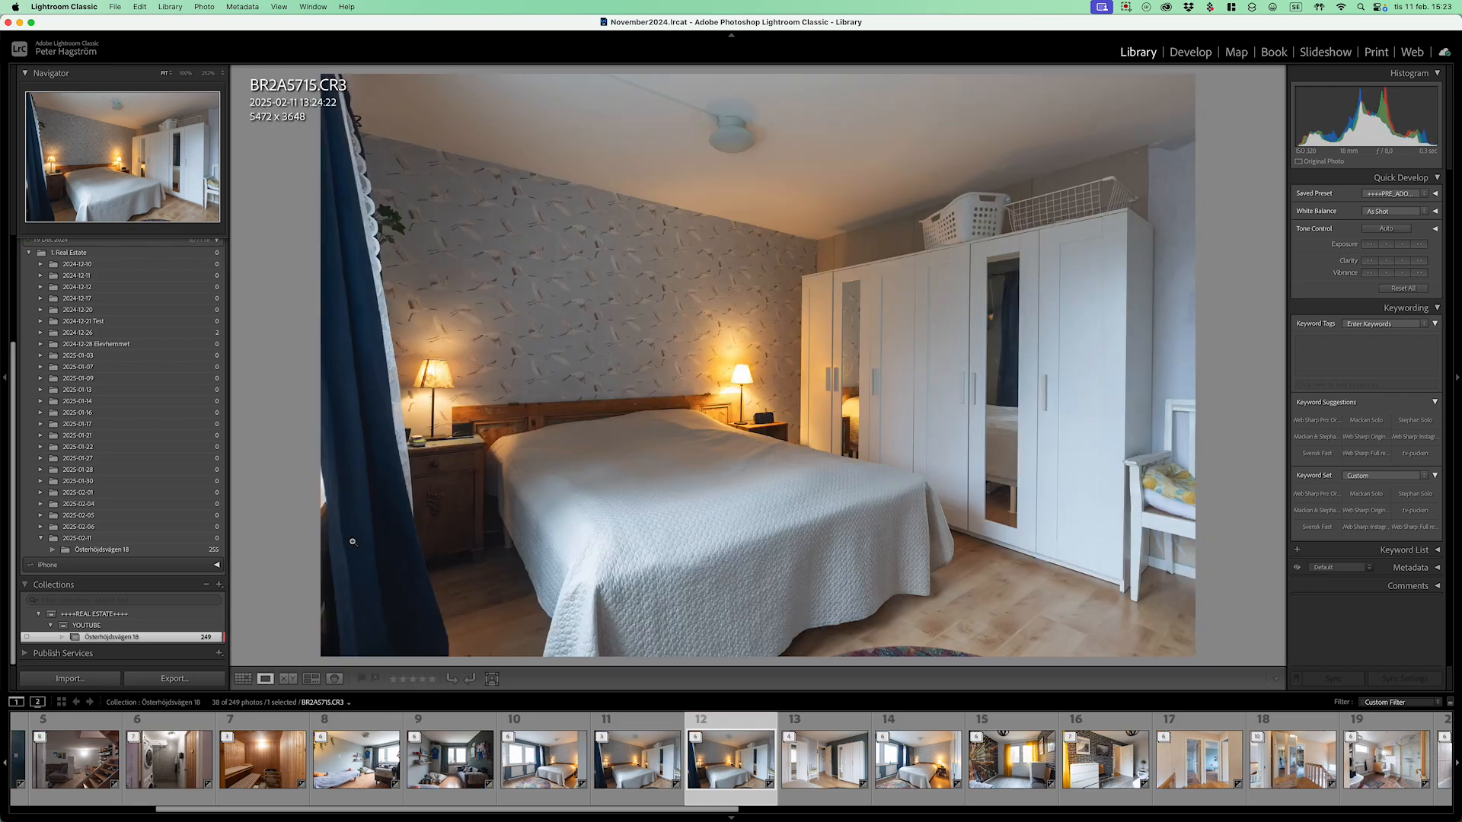
pyautogui.press('Right')
pyautogui.press('Right')
pyautogui.press('Right')
pyautogui.press('Right')
pyautogui.press('Right')
pyautogui.press('Right')
pyautogui.press('Right')
pyautogui.press('Right')
pyautogui.press('Right')
pyautogui.press('Right')
pyautogui.press('Right')
pyautogui.press('Right')
pyautogui.press('Right')
pyautogui.press('Right')
pyautogui.press('Right')
pyautogui.press('Right')
pyautogui.press('Right')
pyautogui.press('Right')
pyautogui.press('Right')
pyautogui.press('Right')
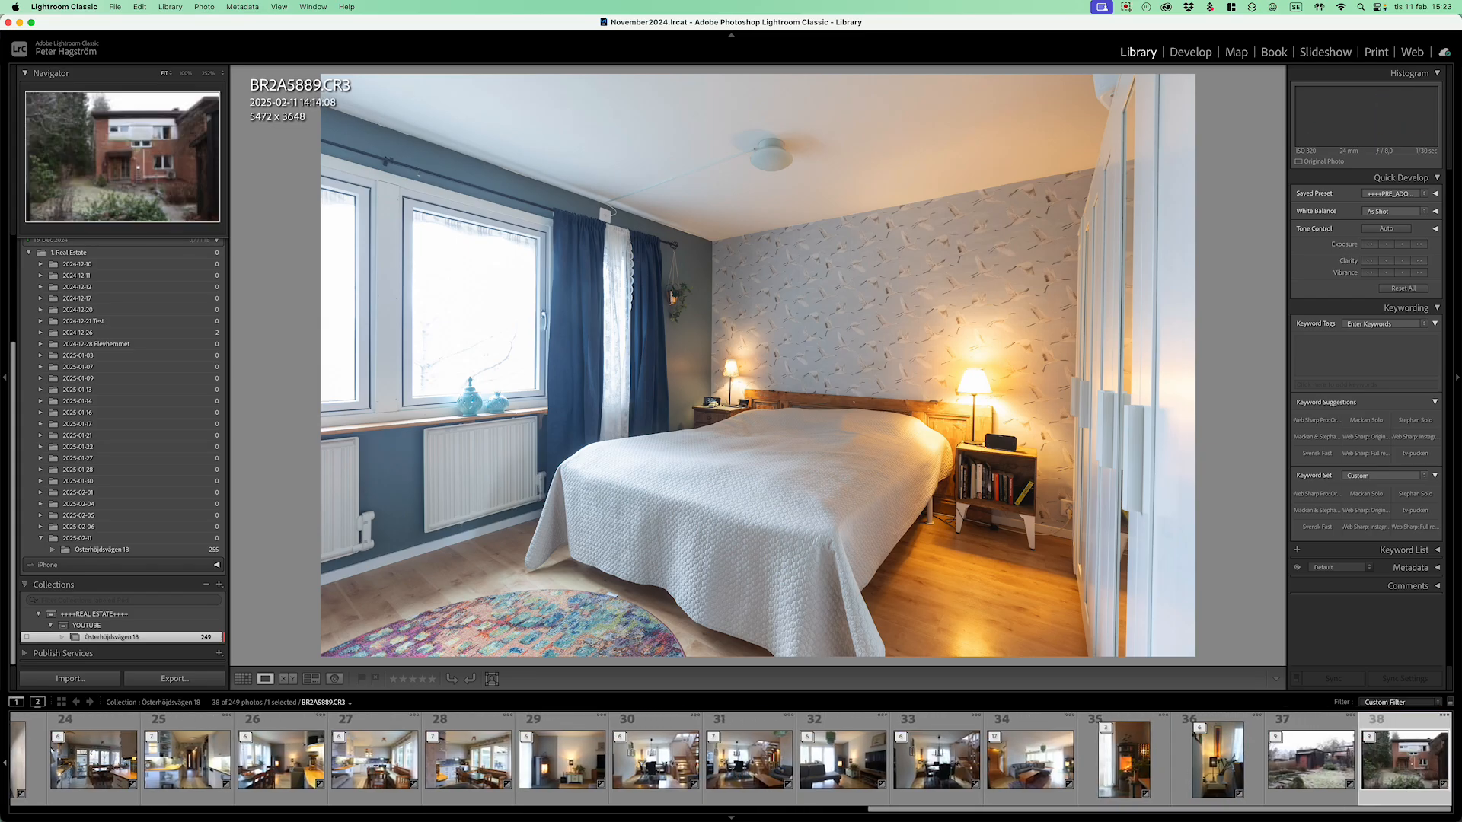
pyautogui.press('Left')
pyautogui.press('g')
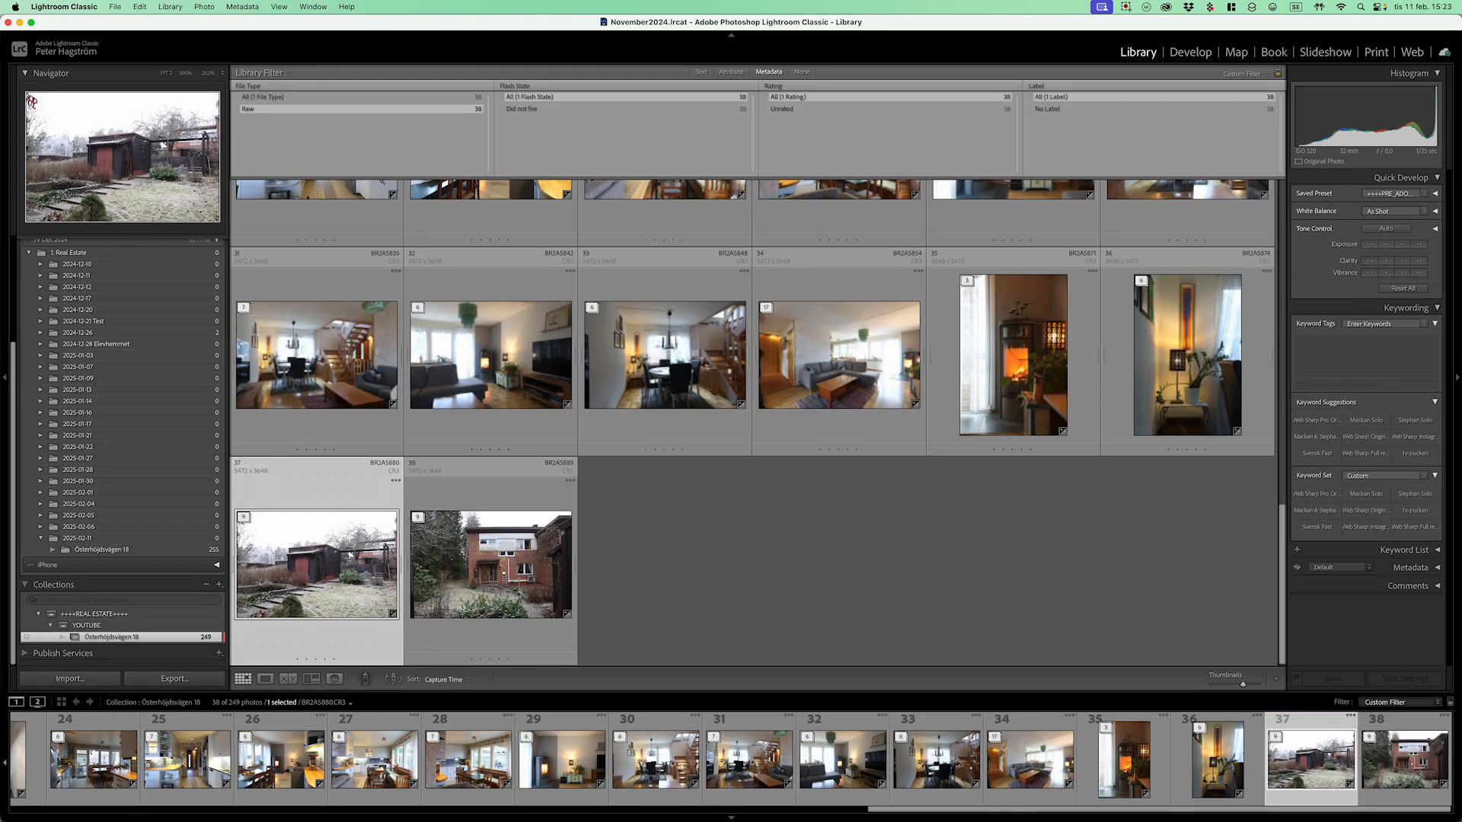
pyautogui.scroll(8, 533, 549)
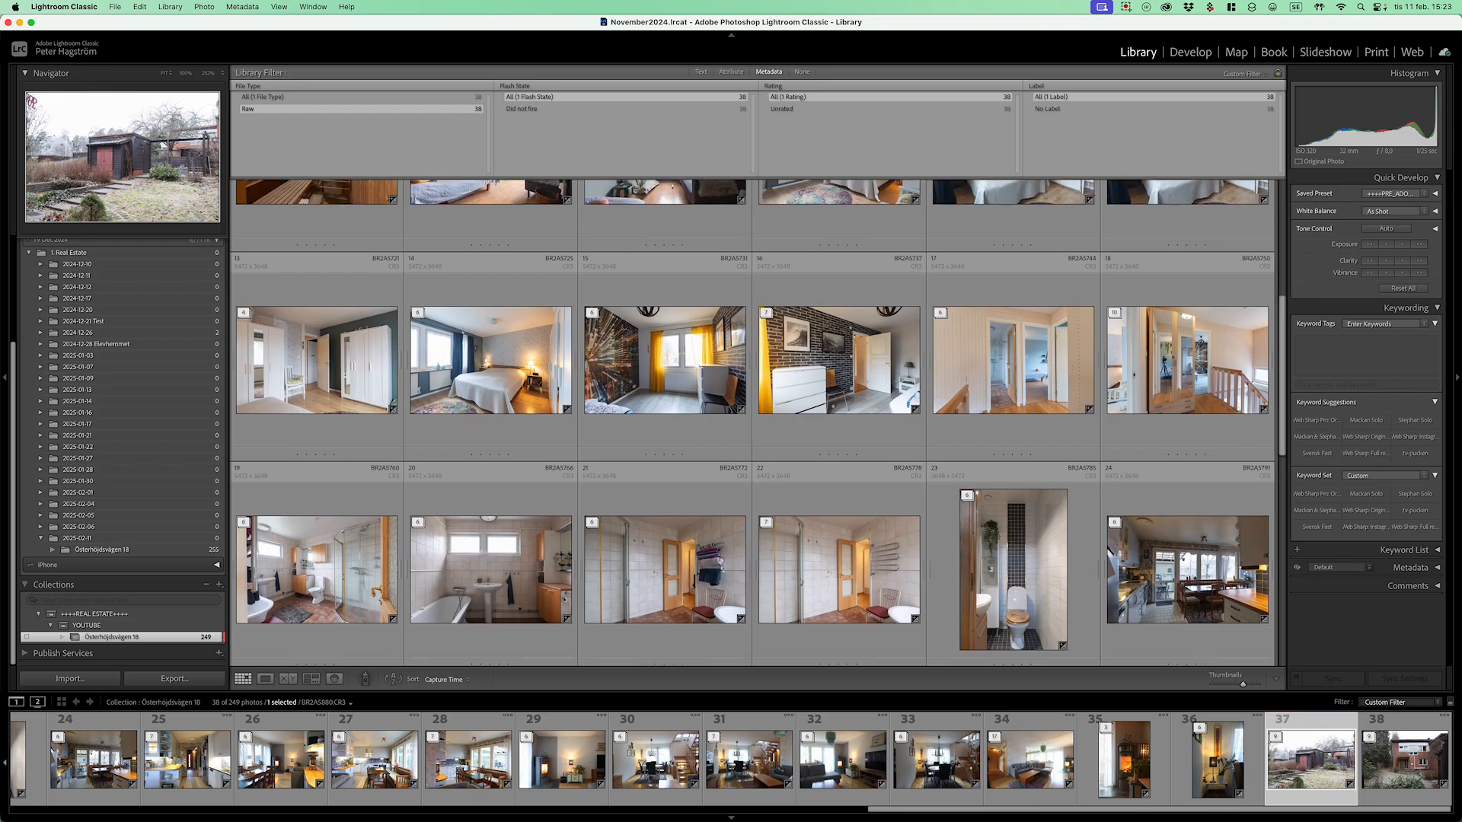
pyautogui.scroll(4, 762, 423)
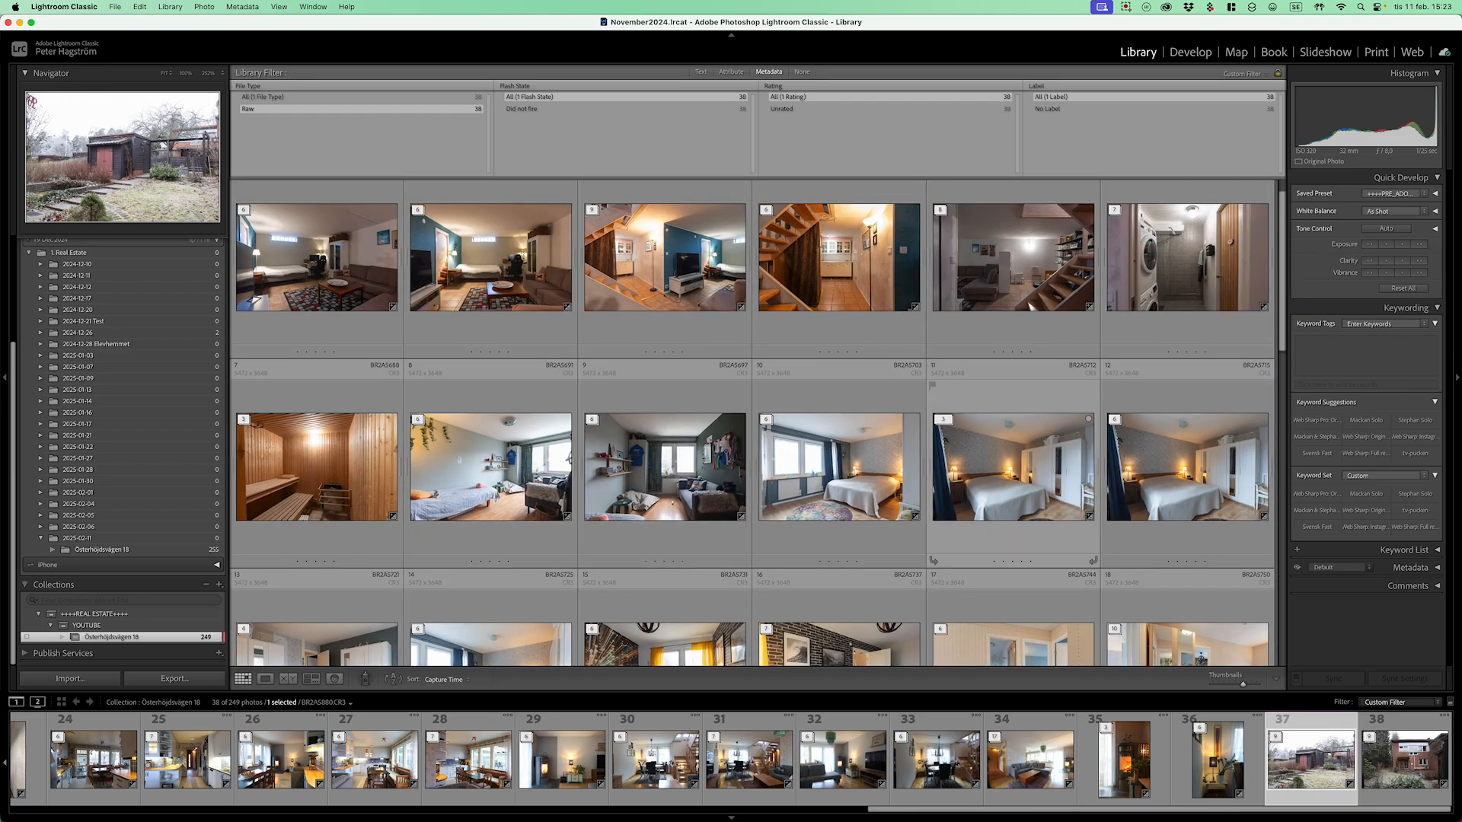
pyautogui.click(1188, 467)
# Step: Inspect photo 12 full size, then expand its six-frame stack, step through it, and collapse it
pyautogui.press('e')
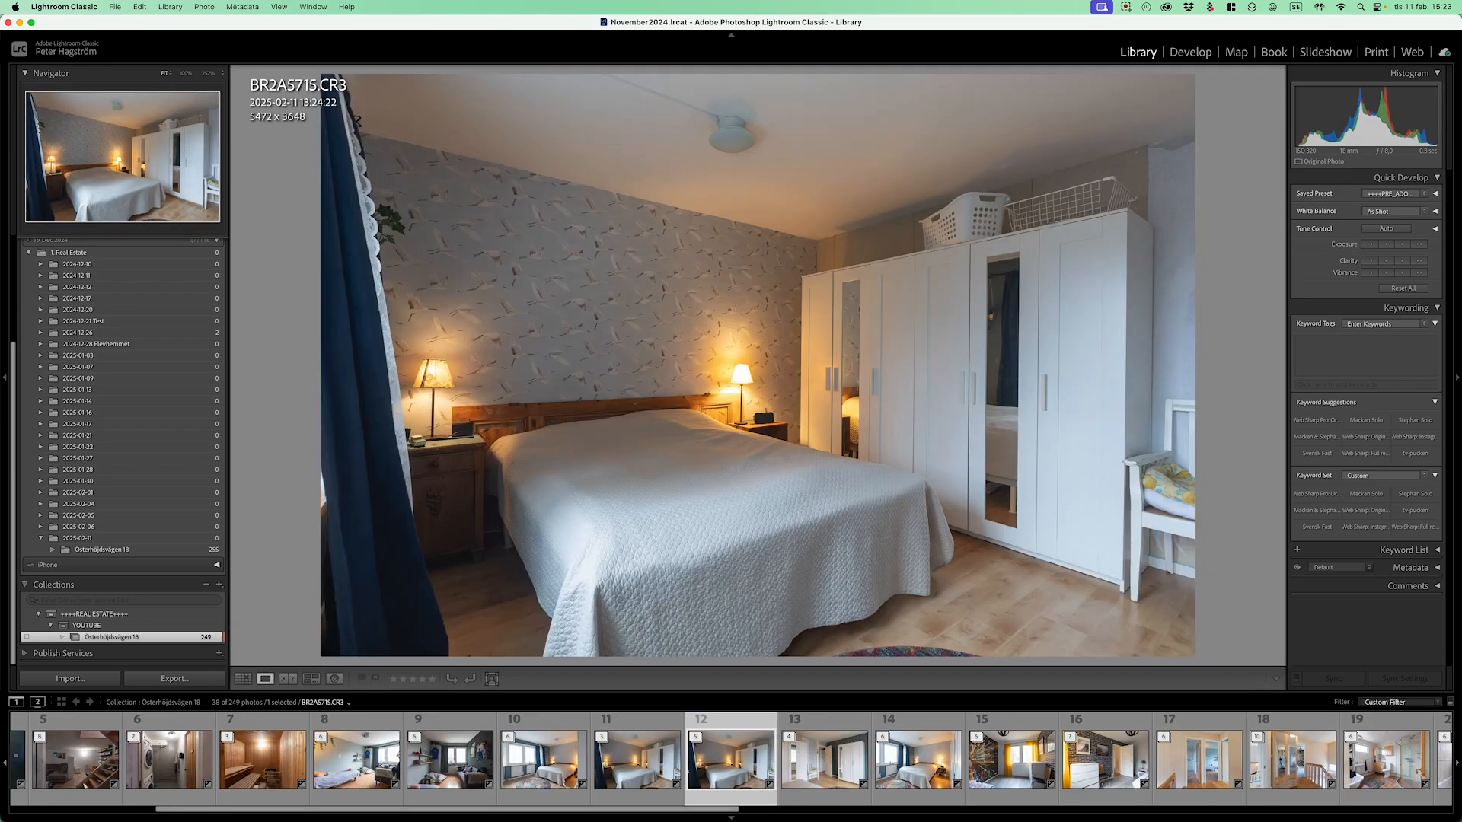
pyautogui.press('g')
pyautogui.press('s')
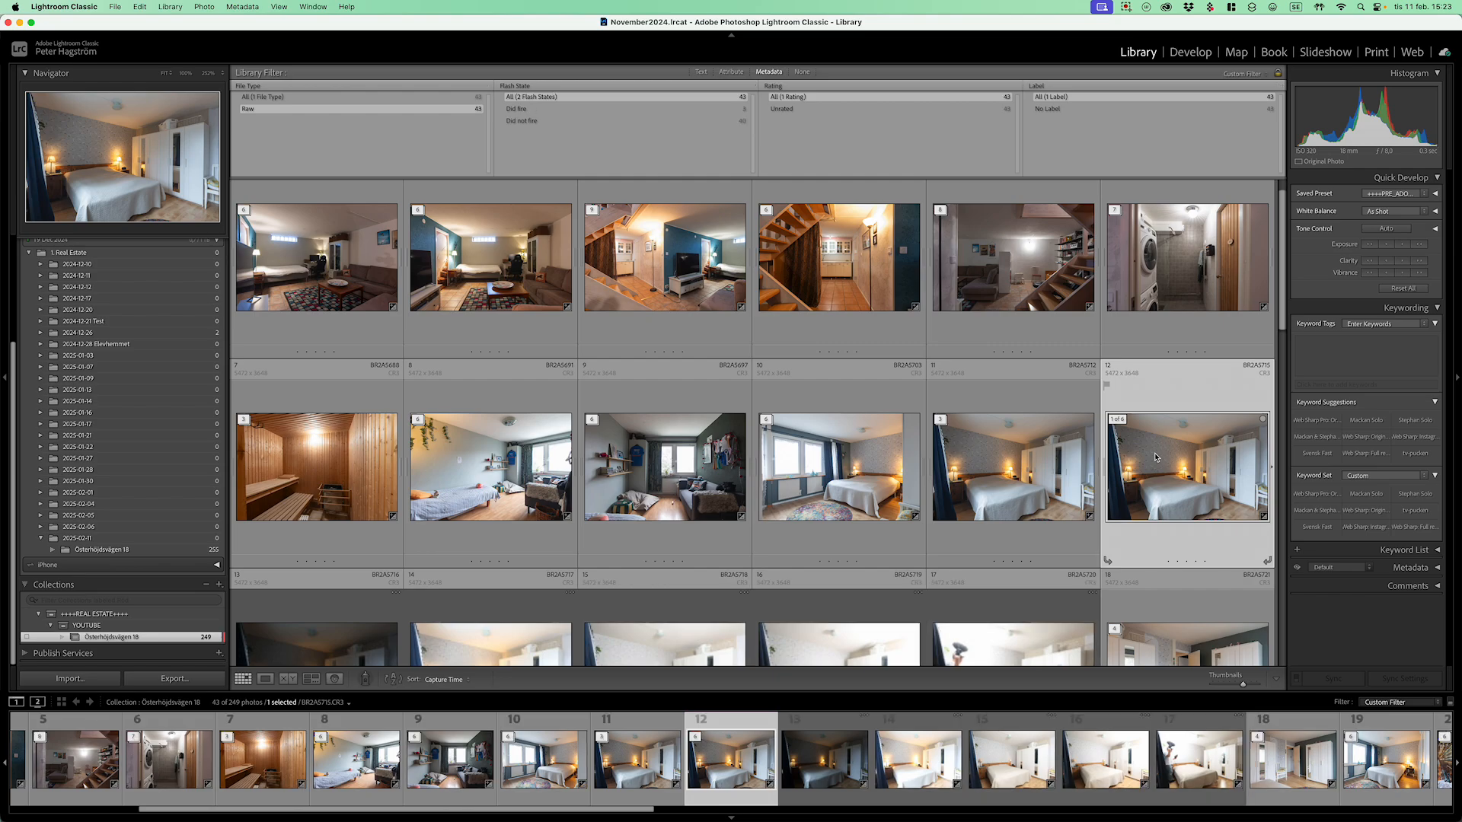
pyautogui.press('Right')
pyautogui.press('Right')
pyautogui.press('Right')
pyautogui.press('Right')
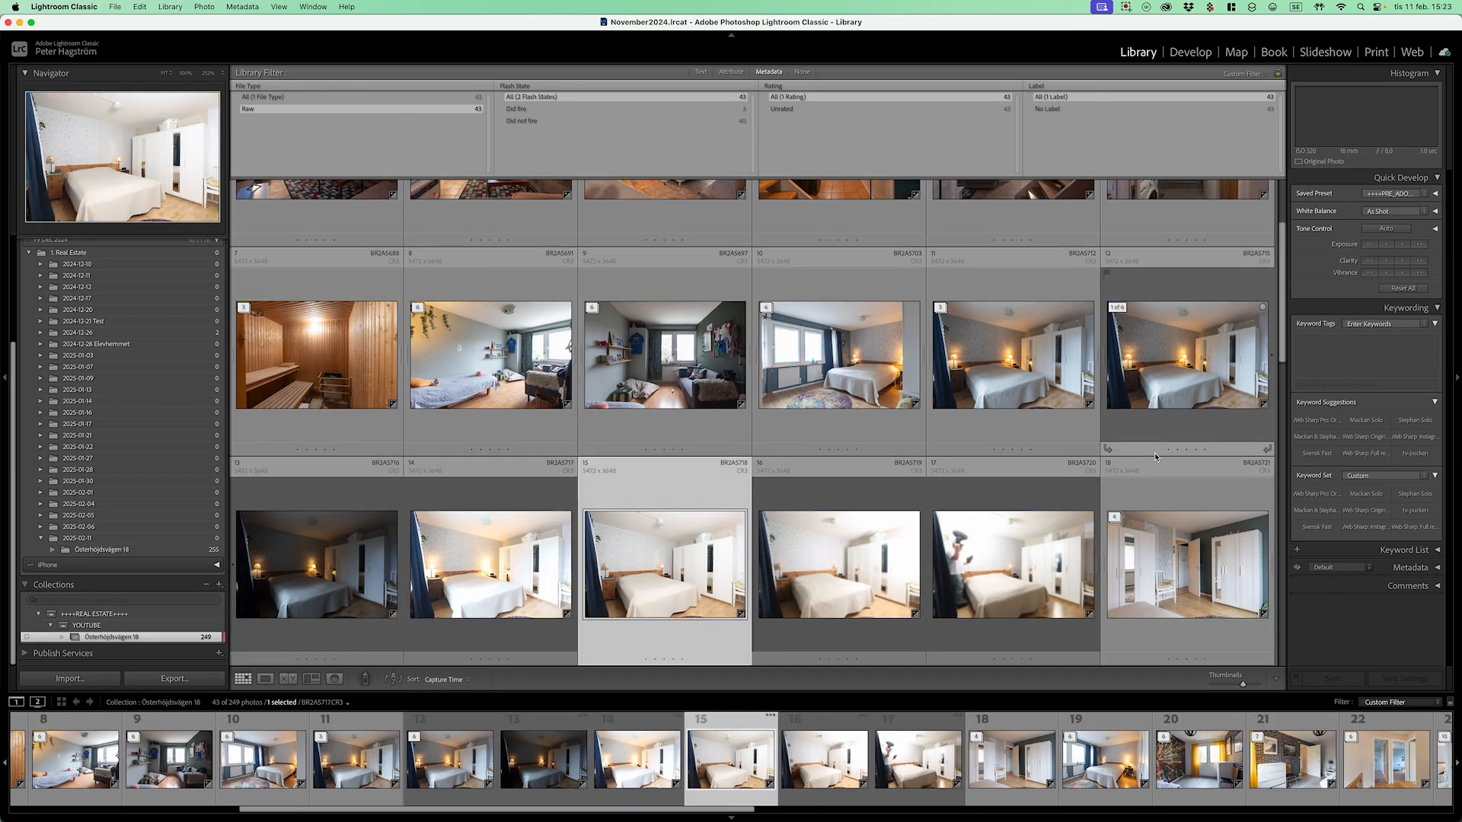
pyautogui.press('Left')
pyautogui.press('Left')
pyautogui.press('Left')
pyautogui.press('Left')
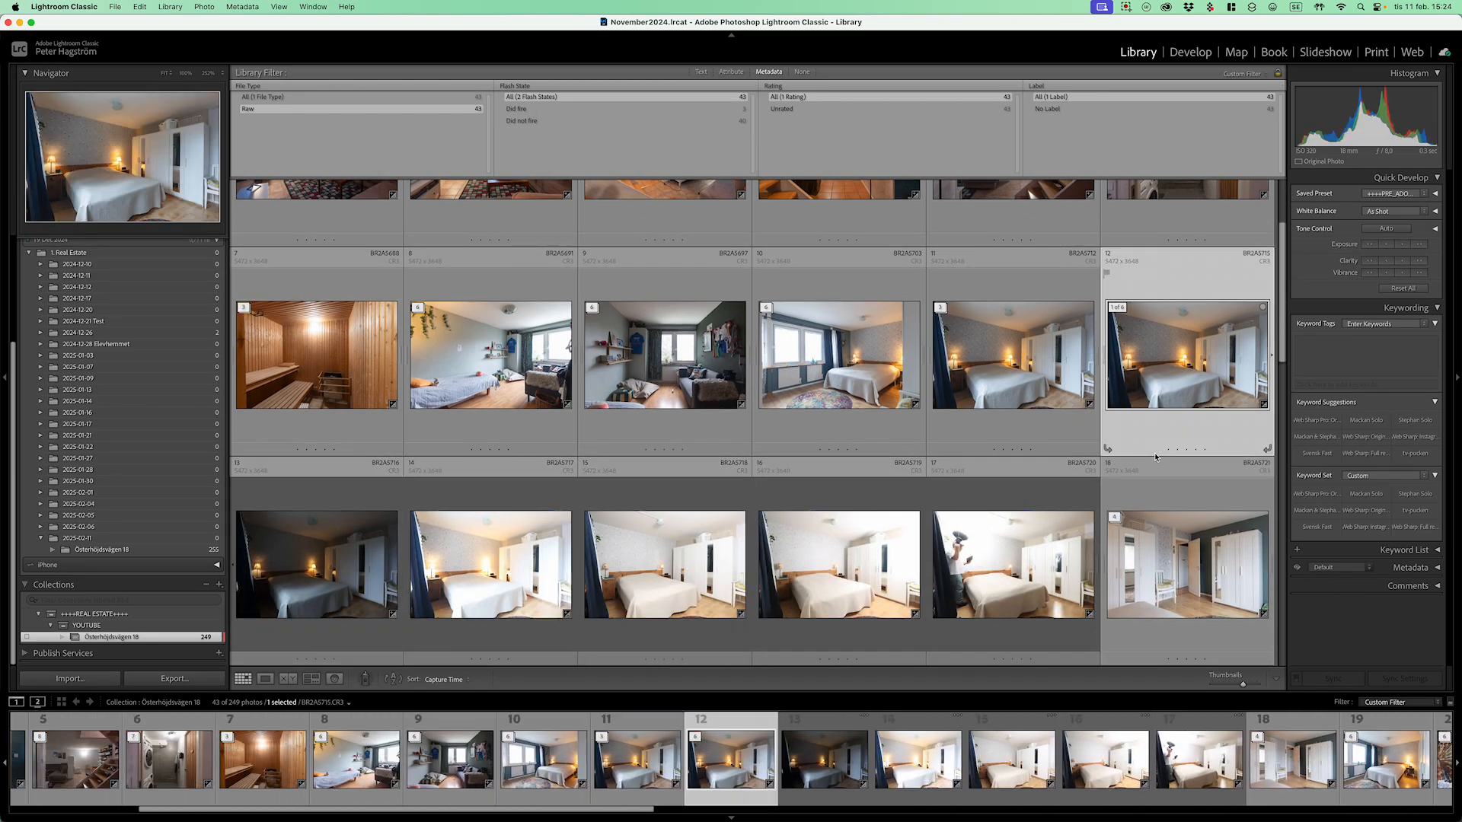
pyautogui.press('s')
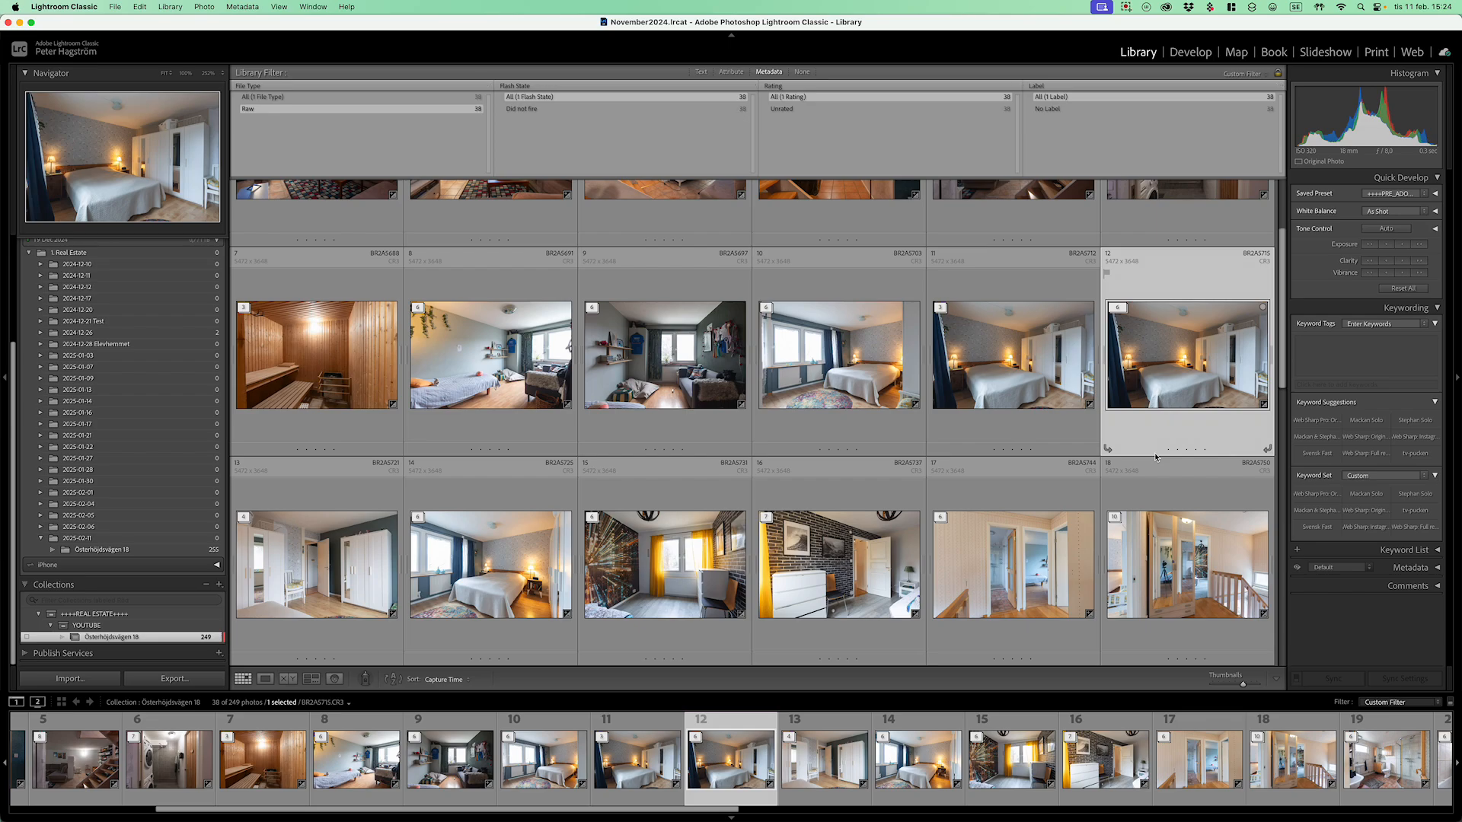
# Step: Expand the three-photo stack at photo 11 and remove BR2A5712–5714 from the collection
pyautogui.press('Left')
pyautogui.press('s')
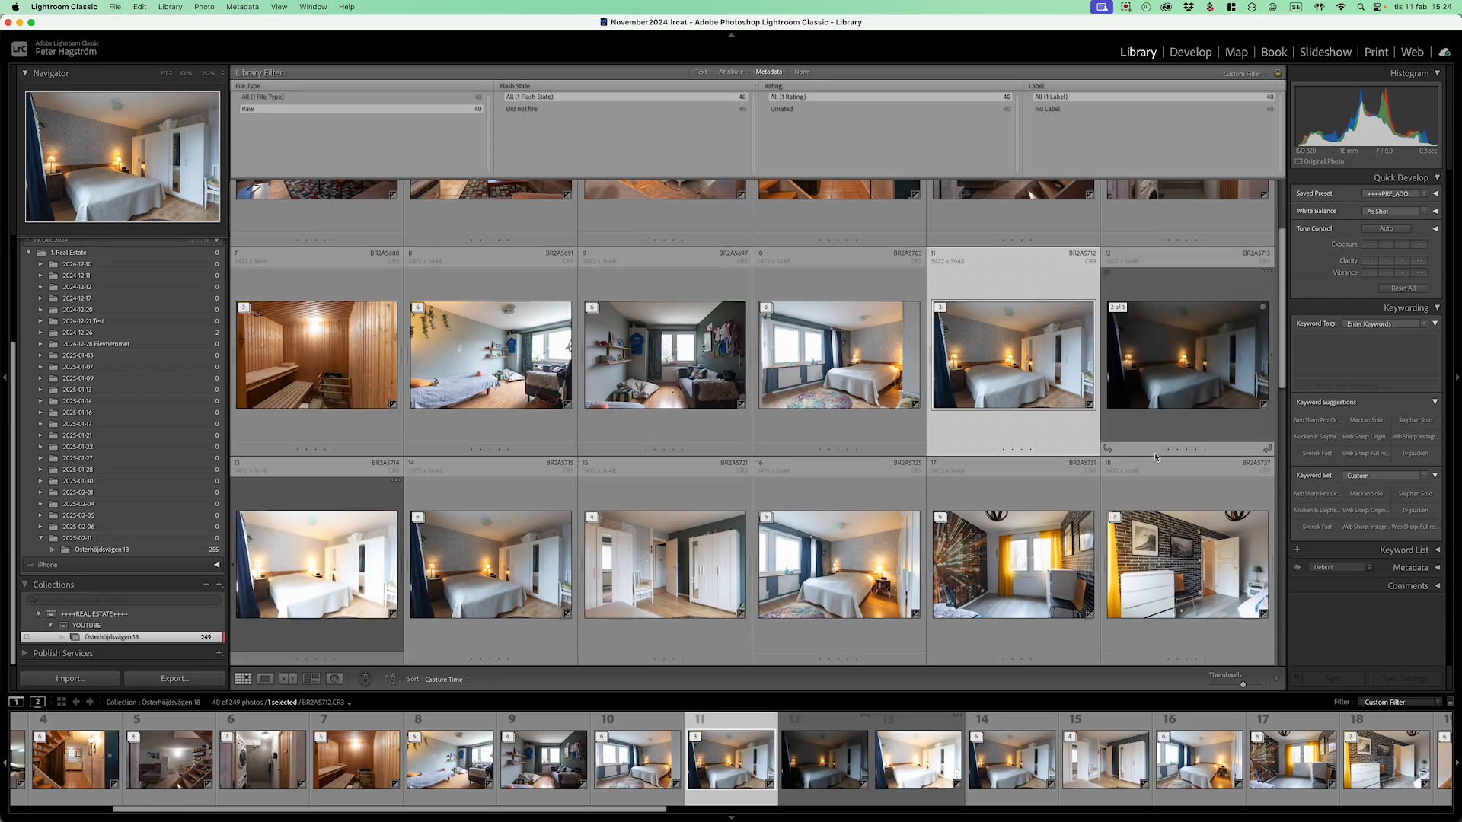
pyautogui.press('Delete')
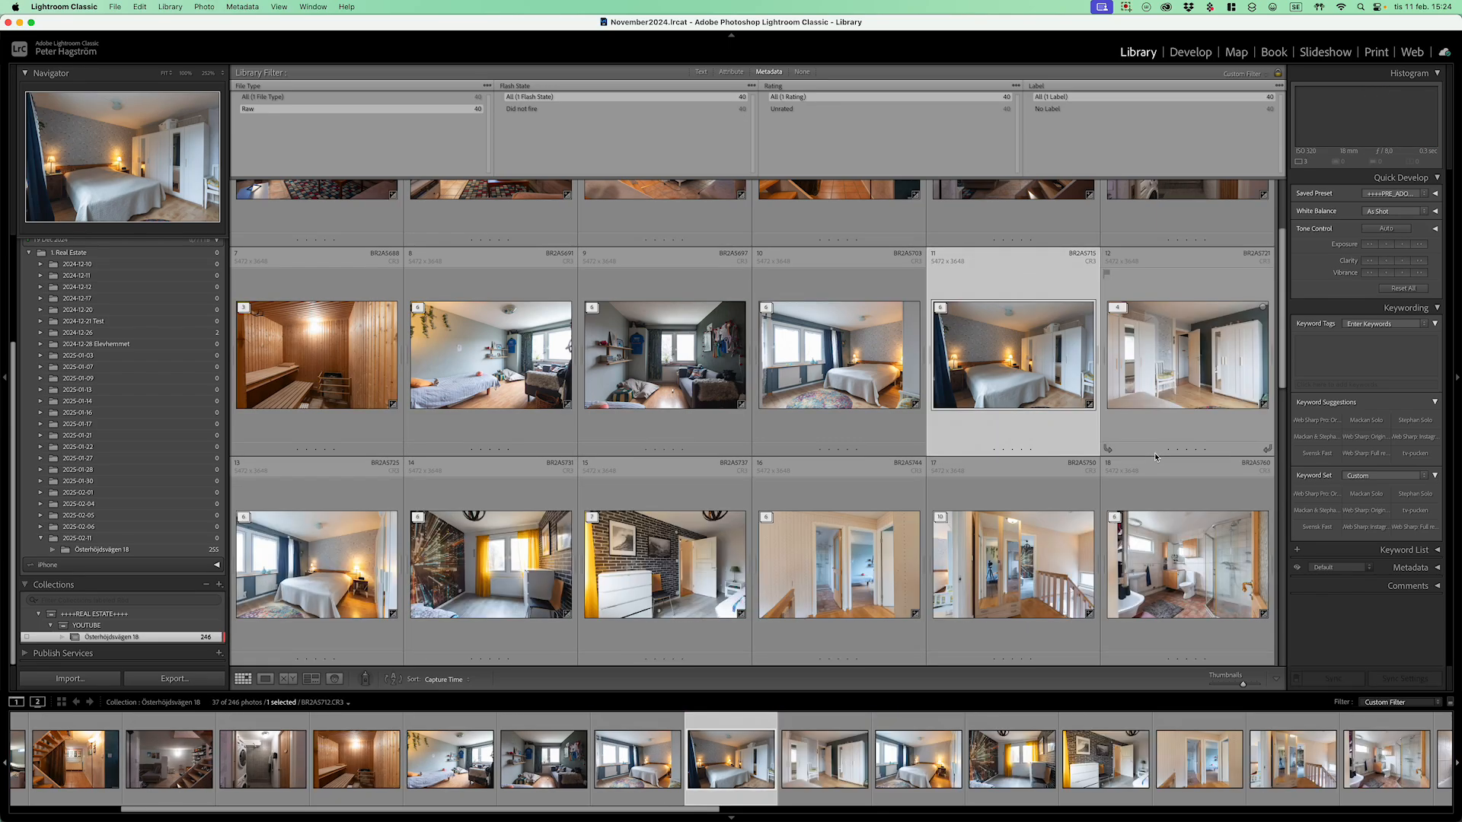
pyautogui.press('Right')
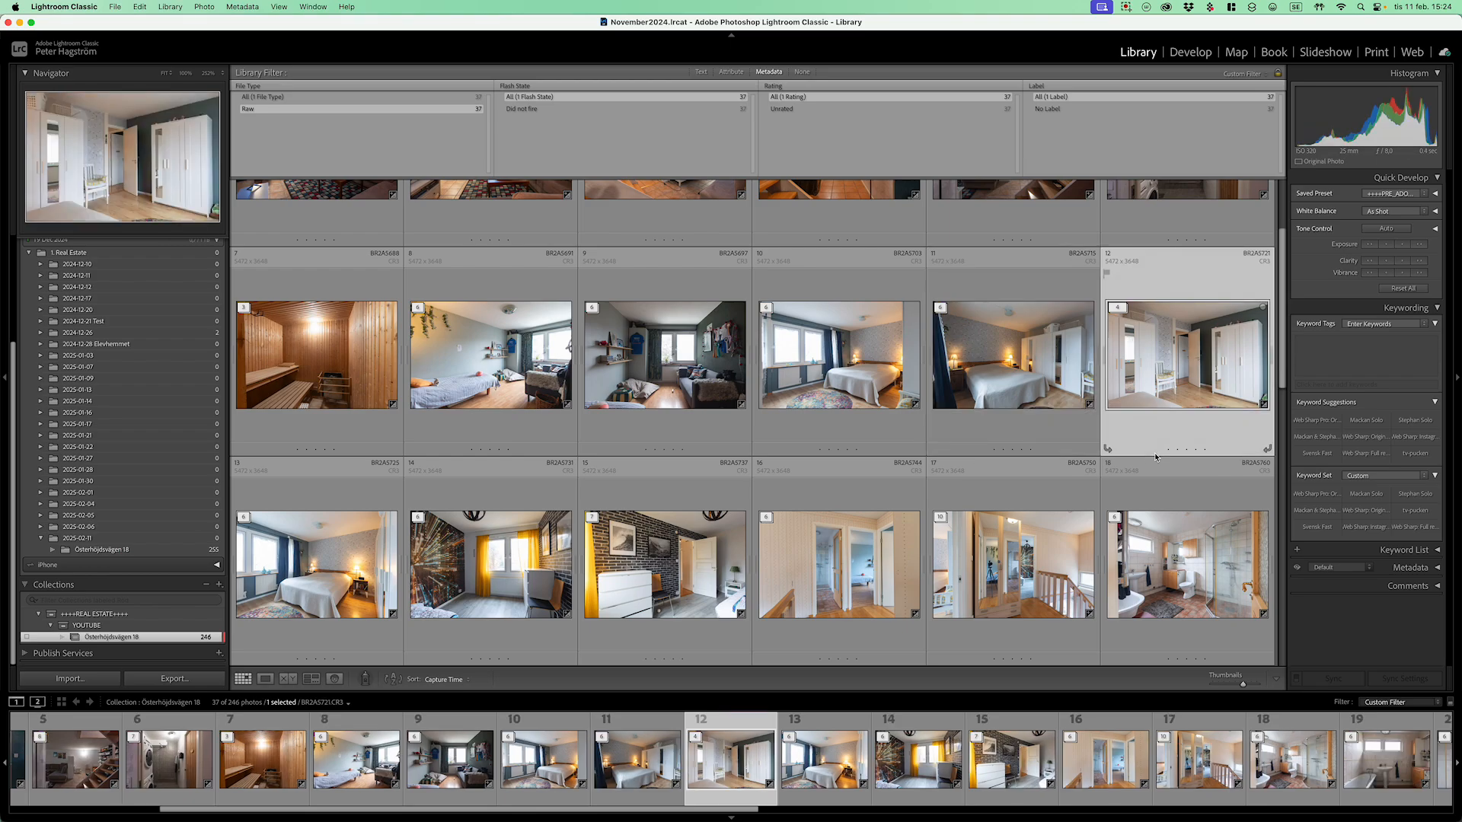
pyautogui.press('Right')
# Step: Step from photo 16 past the bathroom, kitchen and living-room shots to photo 33, BR2A5854
pyautogui.press('Right')
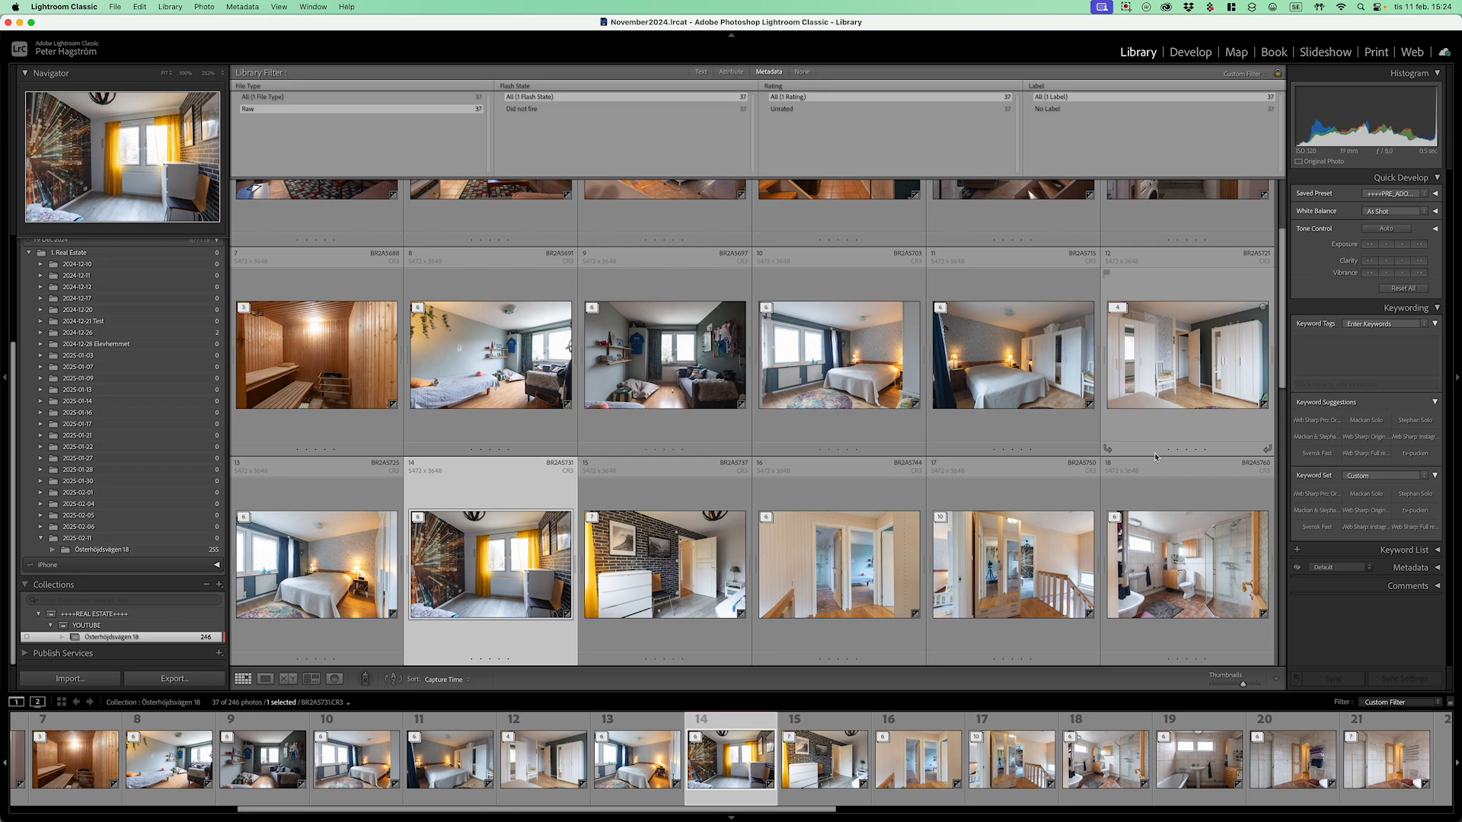
pyautogui.press('Right')
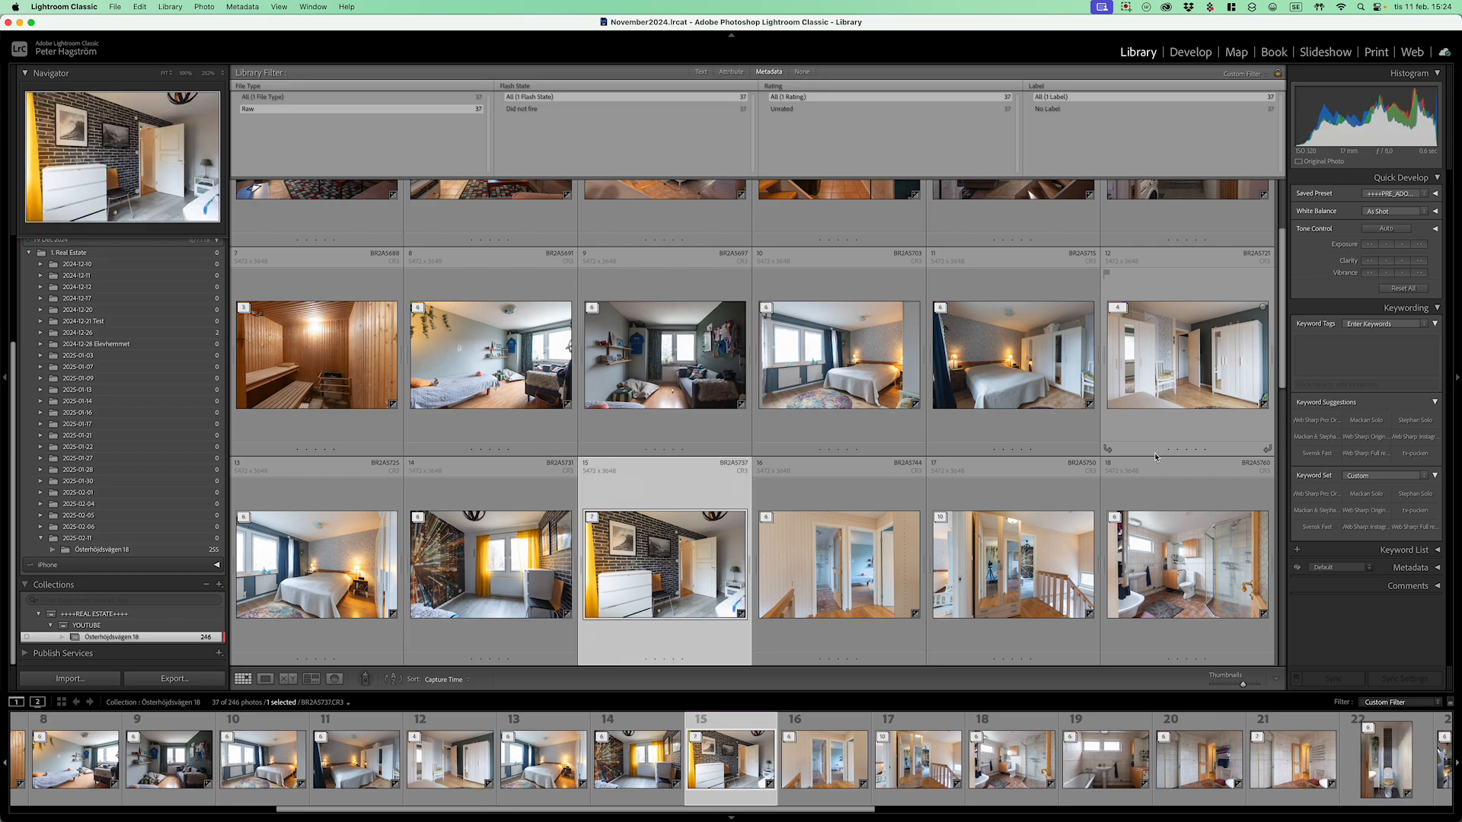
pyautogui.press('Right')
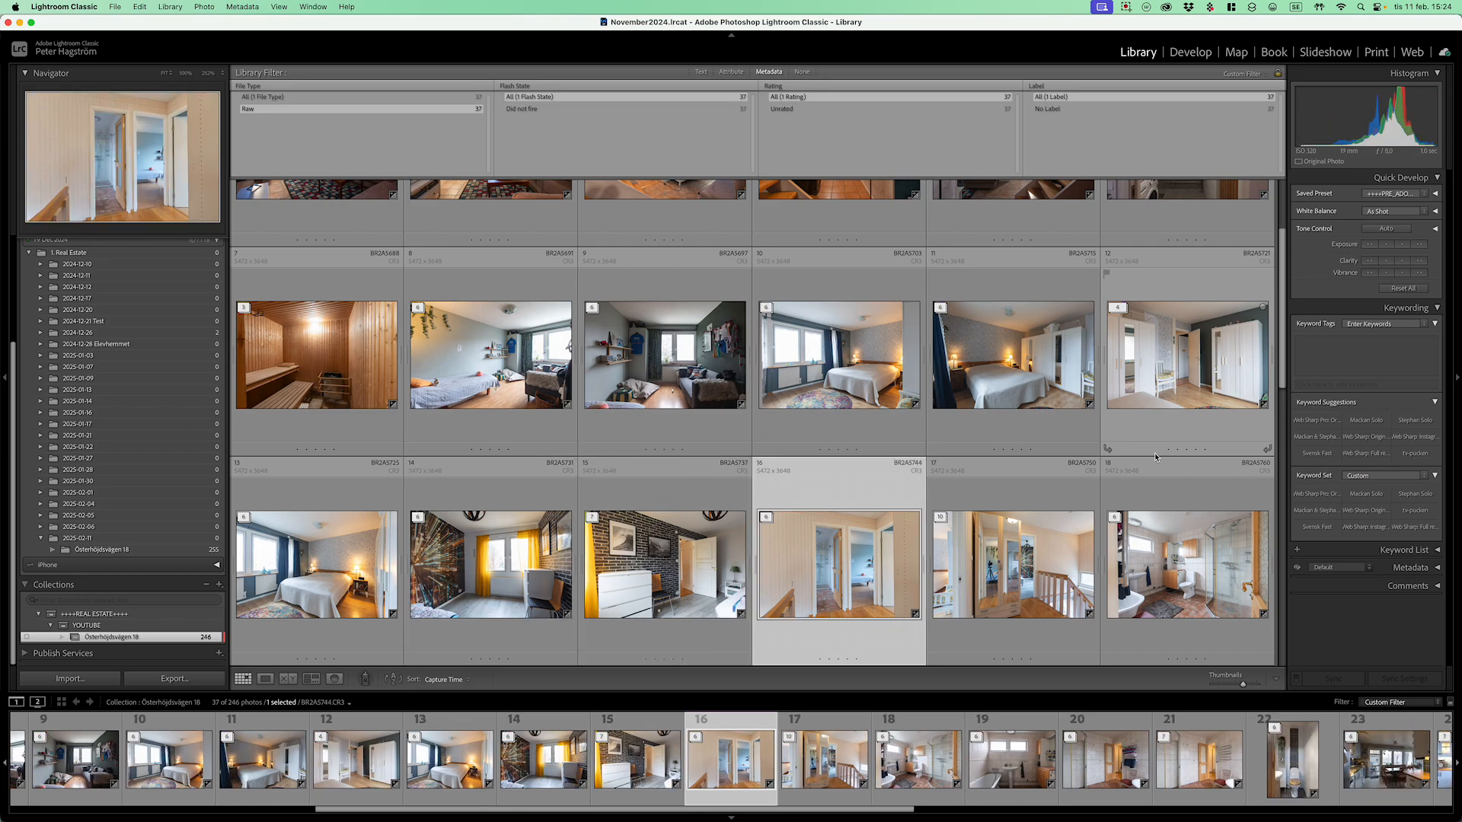
pyautogui.press('Right')
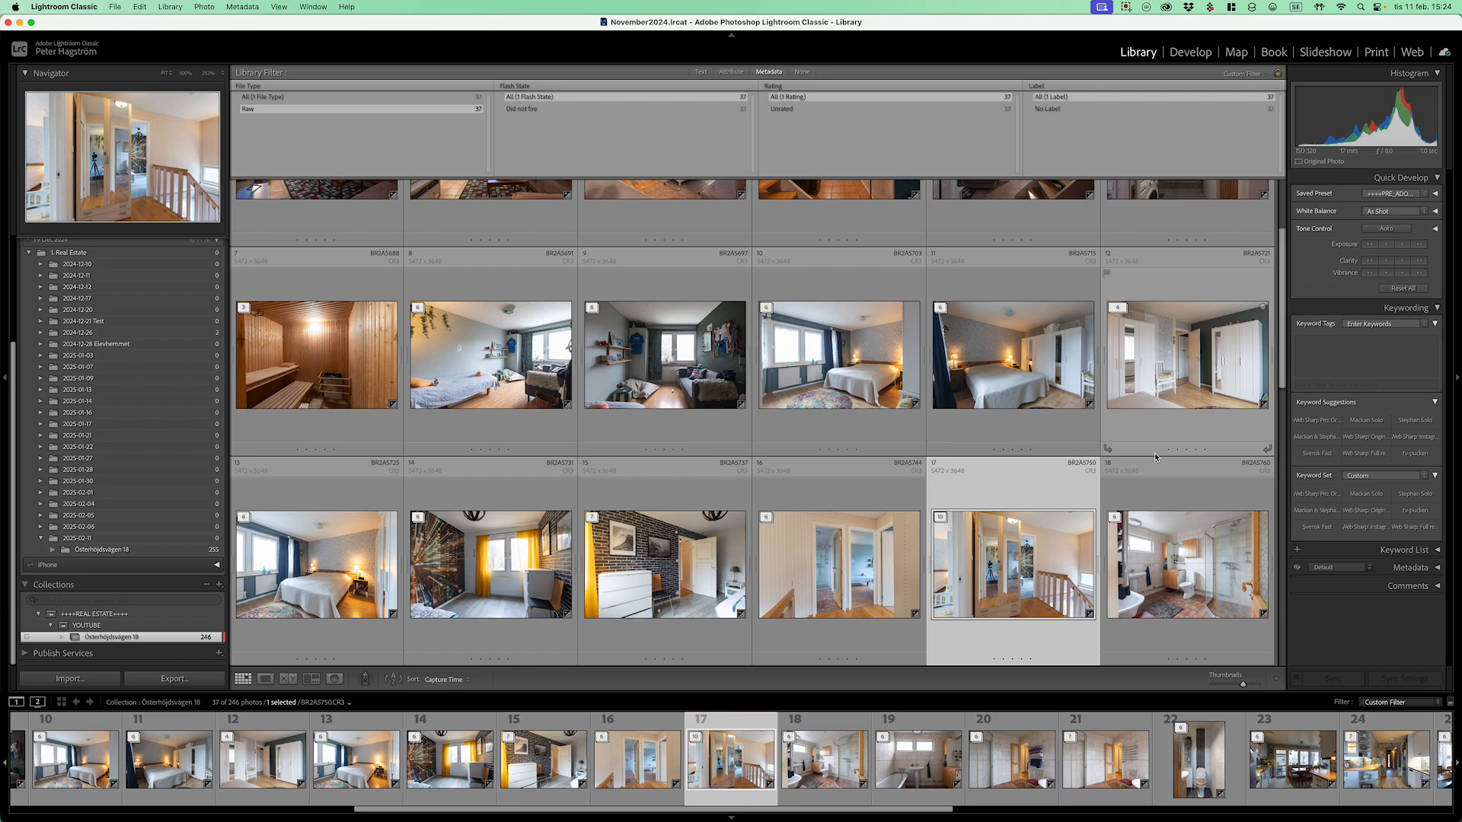
pyautogui.press('Right')
pyautogui.press('Right')
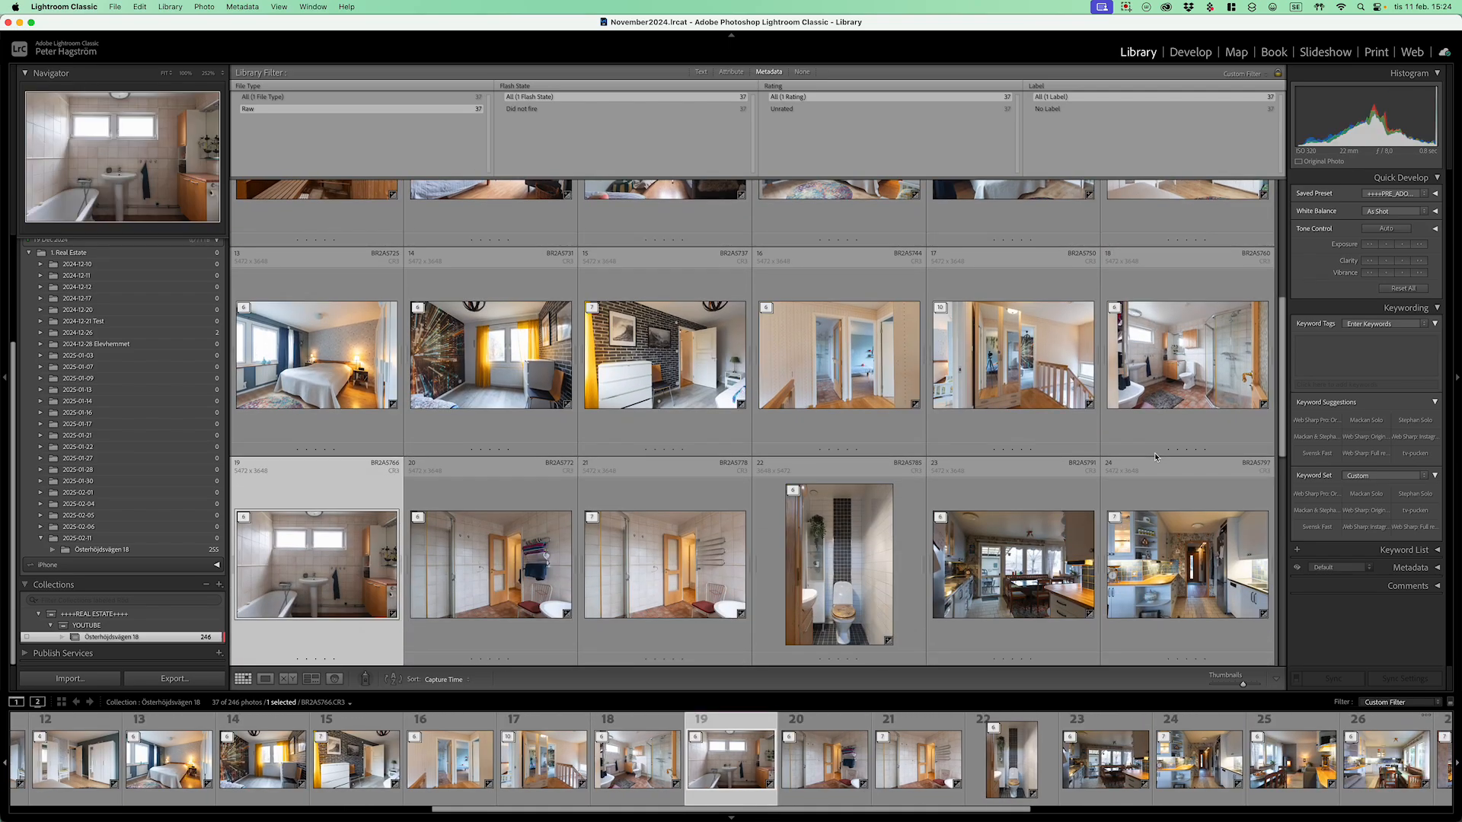
pyautogui.press('Right')
pyautogui.press('Right')
pyautogui.press('Right')
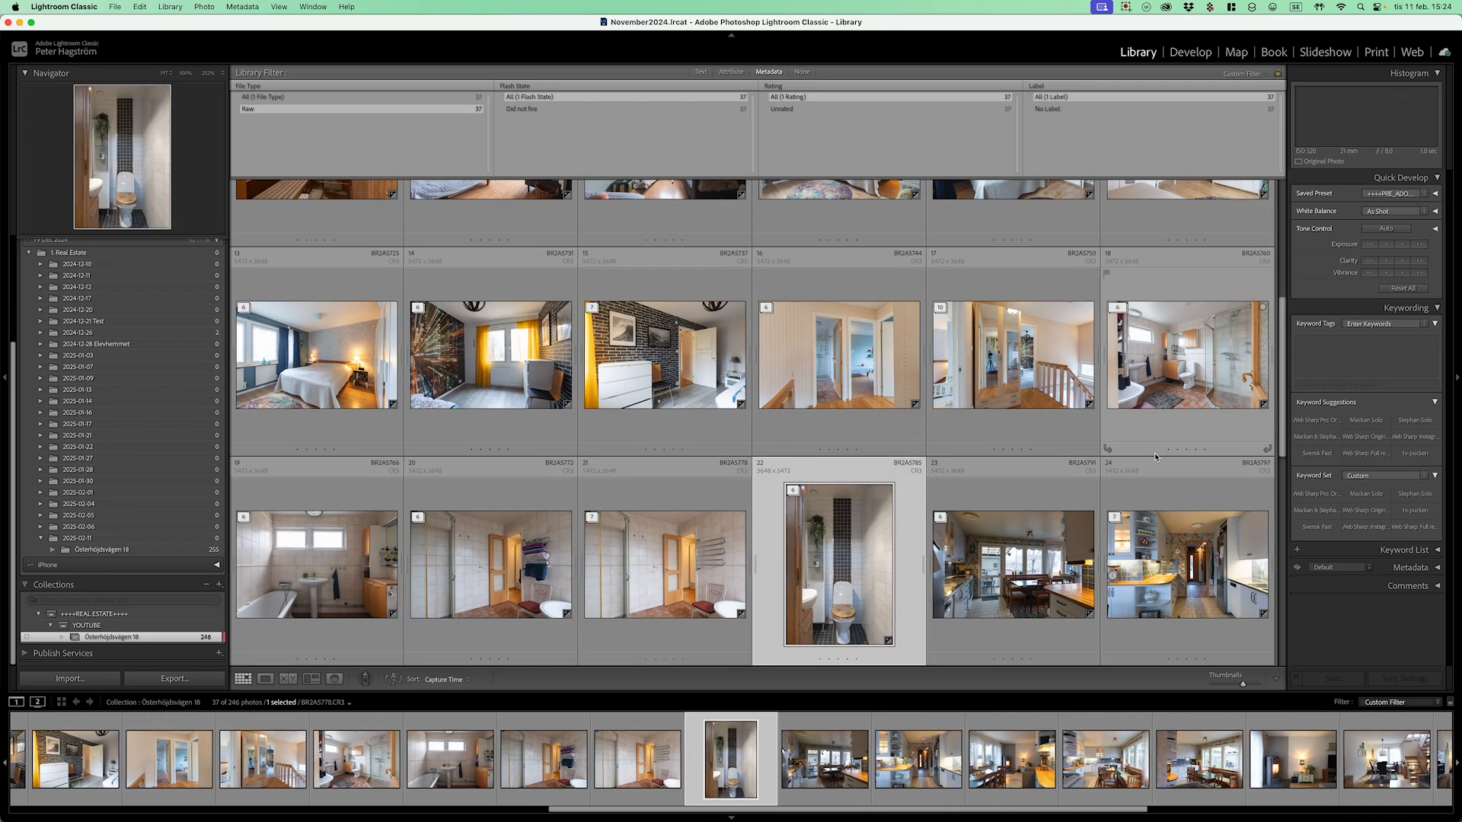
pyautogui.press('Right')
pyautogui.press('Right')
pyautogui.press('Right')
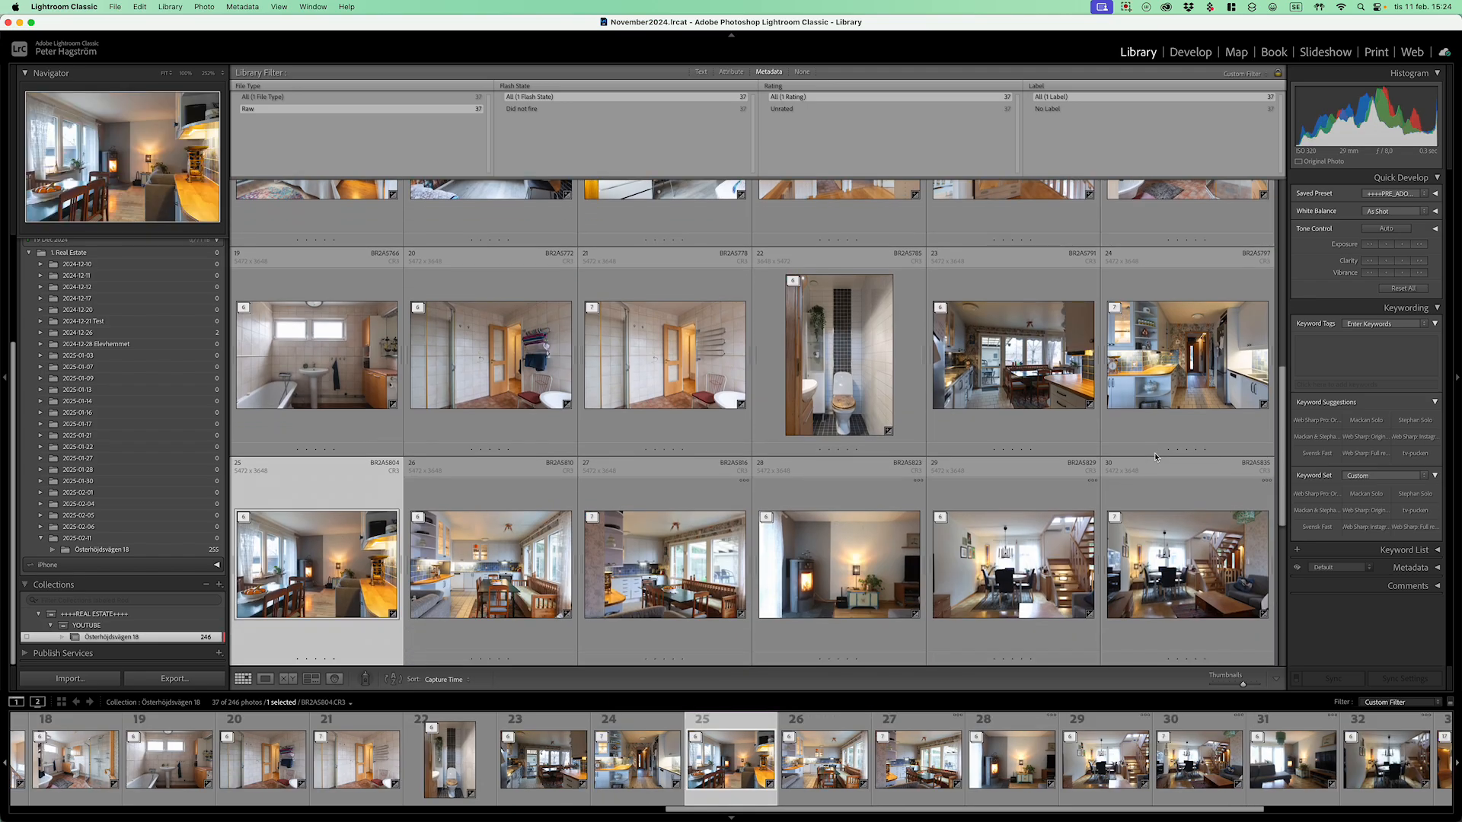
pyautogui.press('Right')
pyautogui.press('Right')
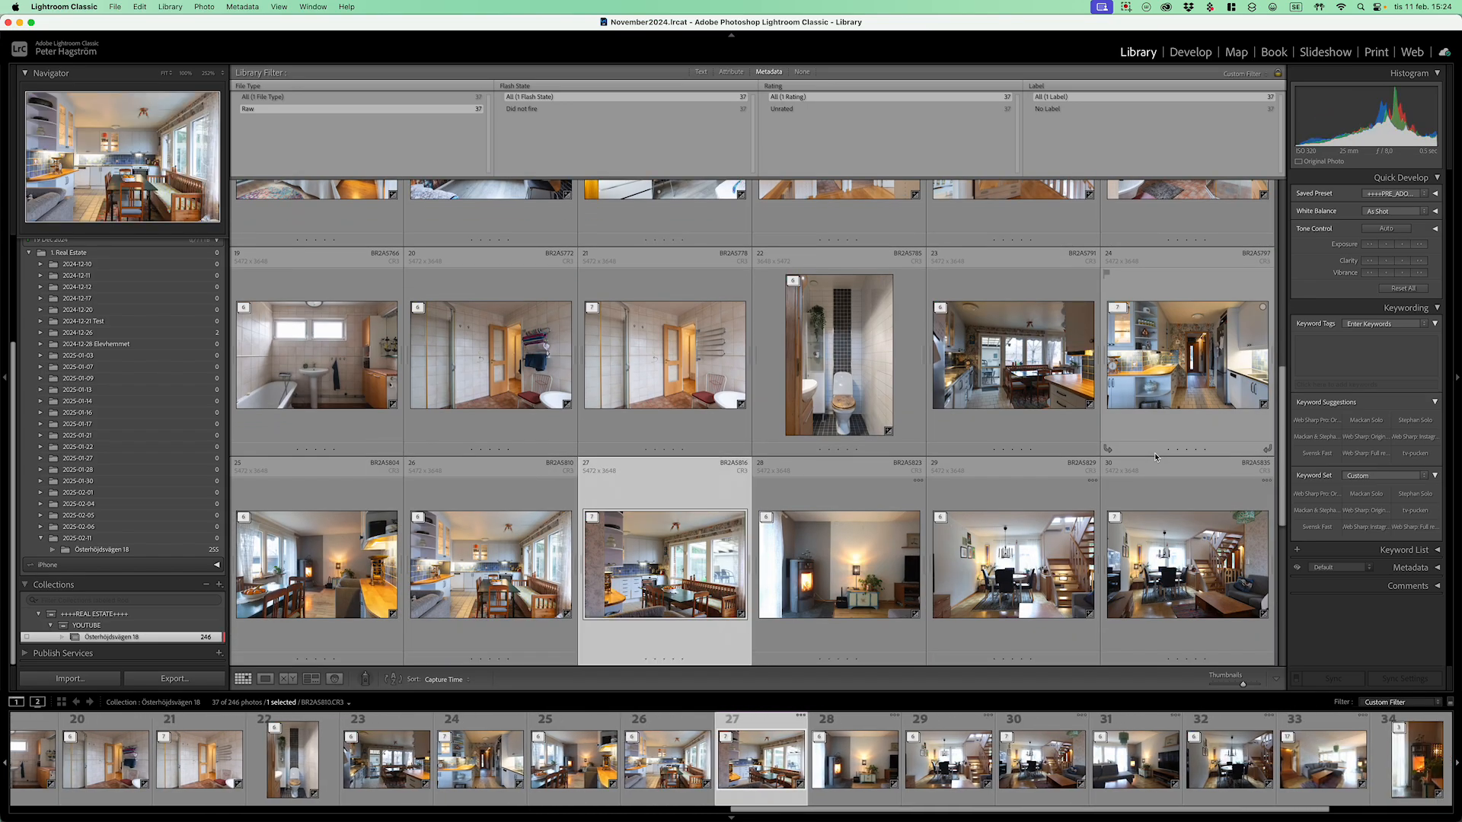
pyautogui.press('Right')
pyautogui.press('Right')
pyautogui.press('Right')
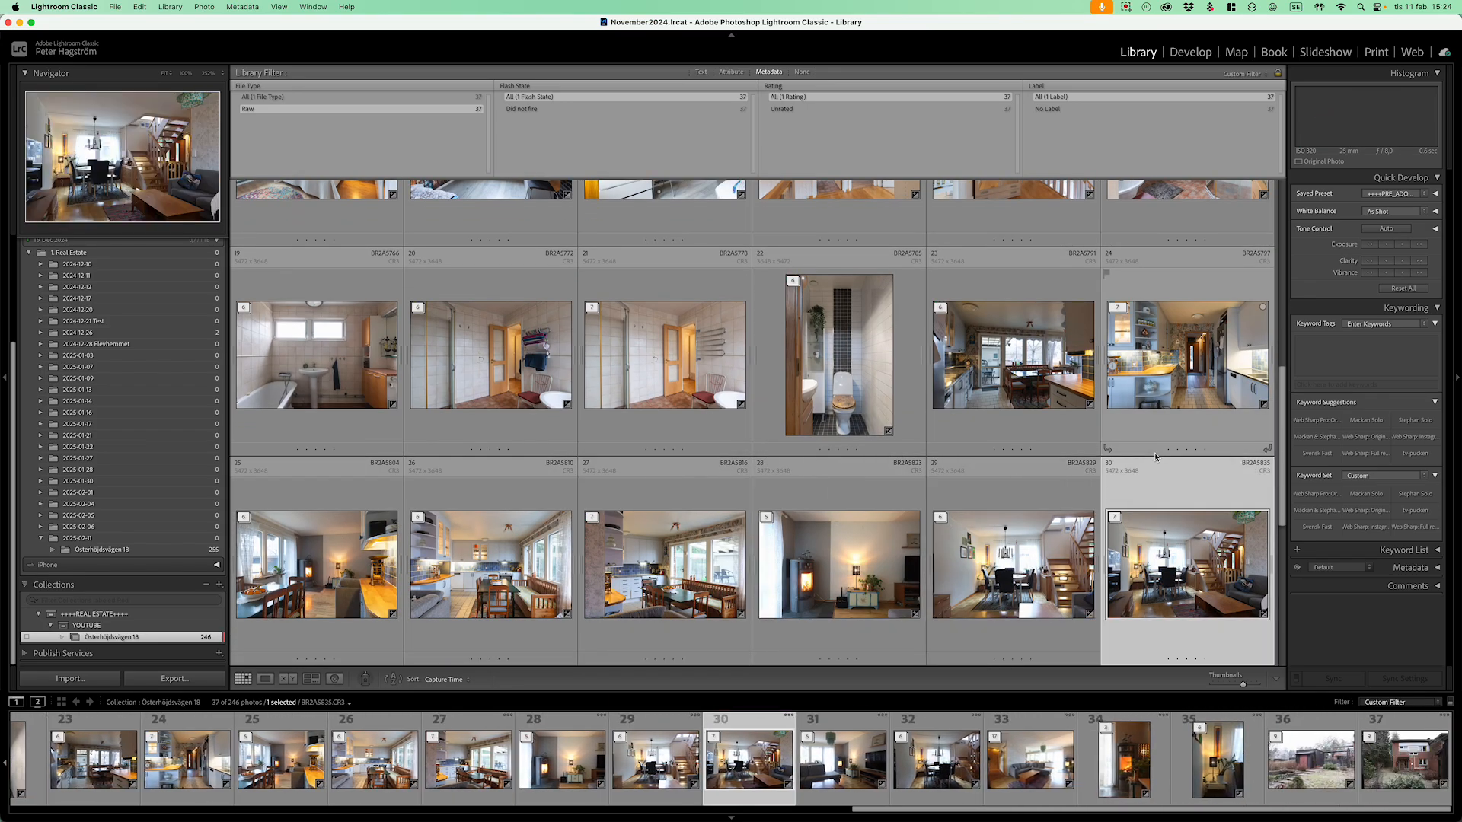
pyautogui.press('Right')
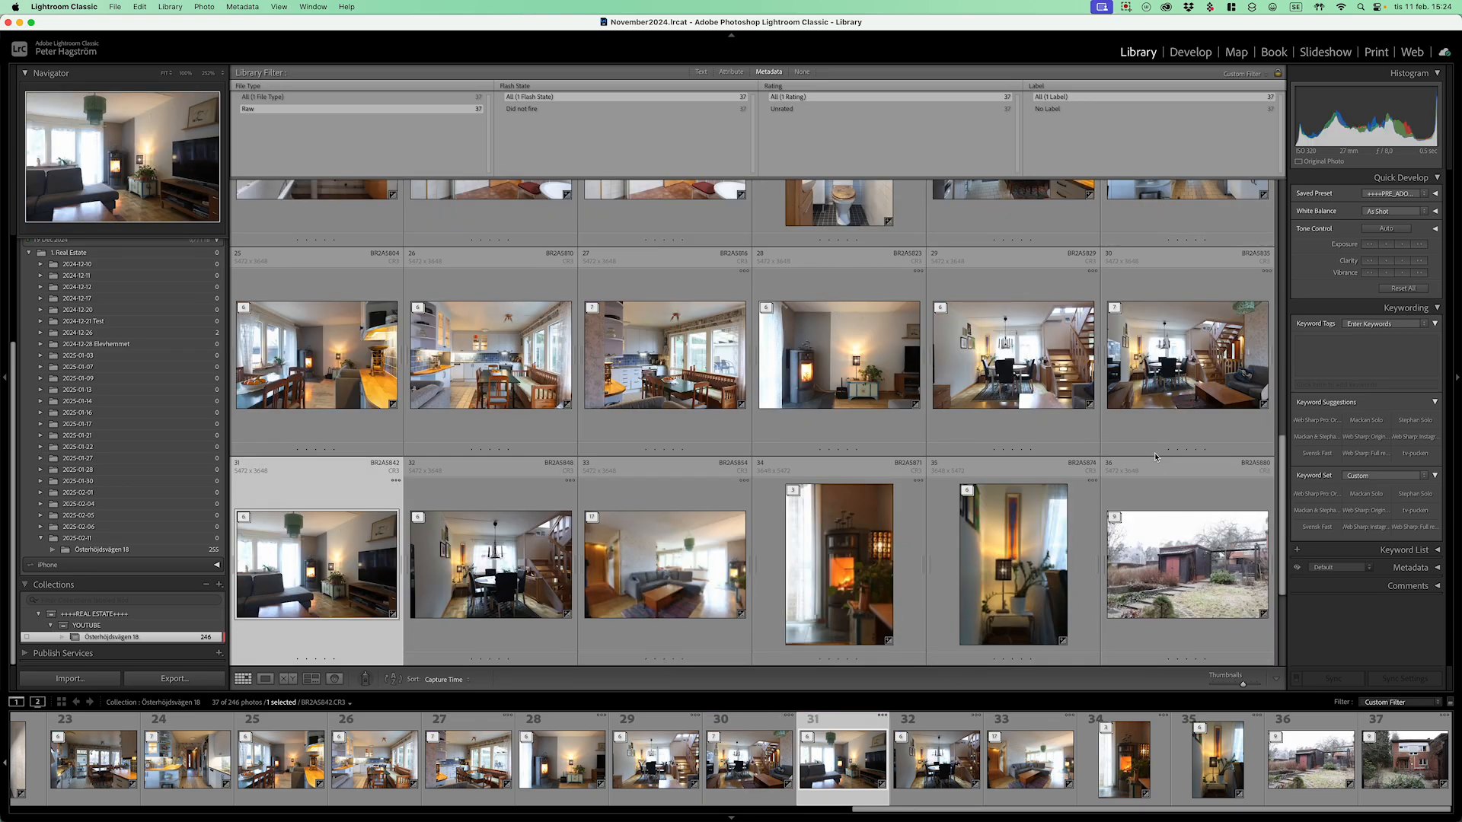
pyautogui.press('Right')
pyautogui.press('Right')
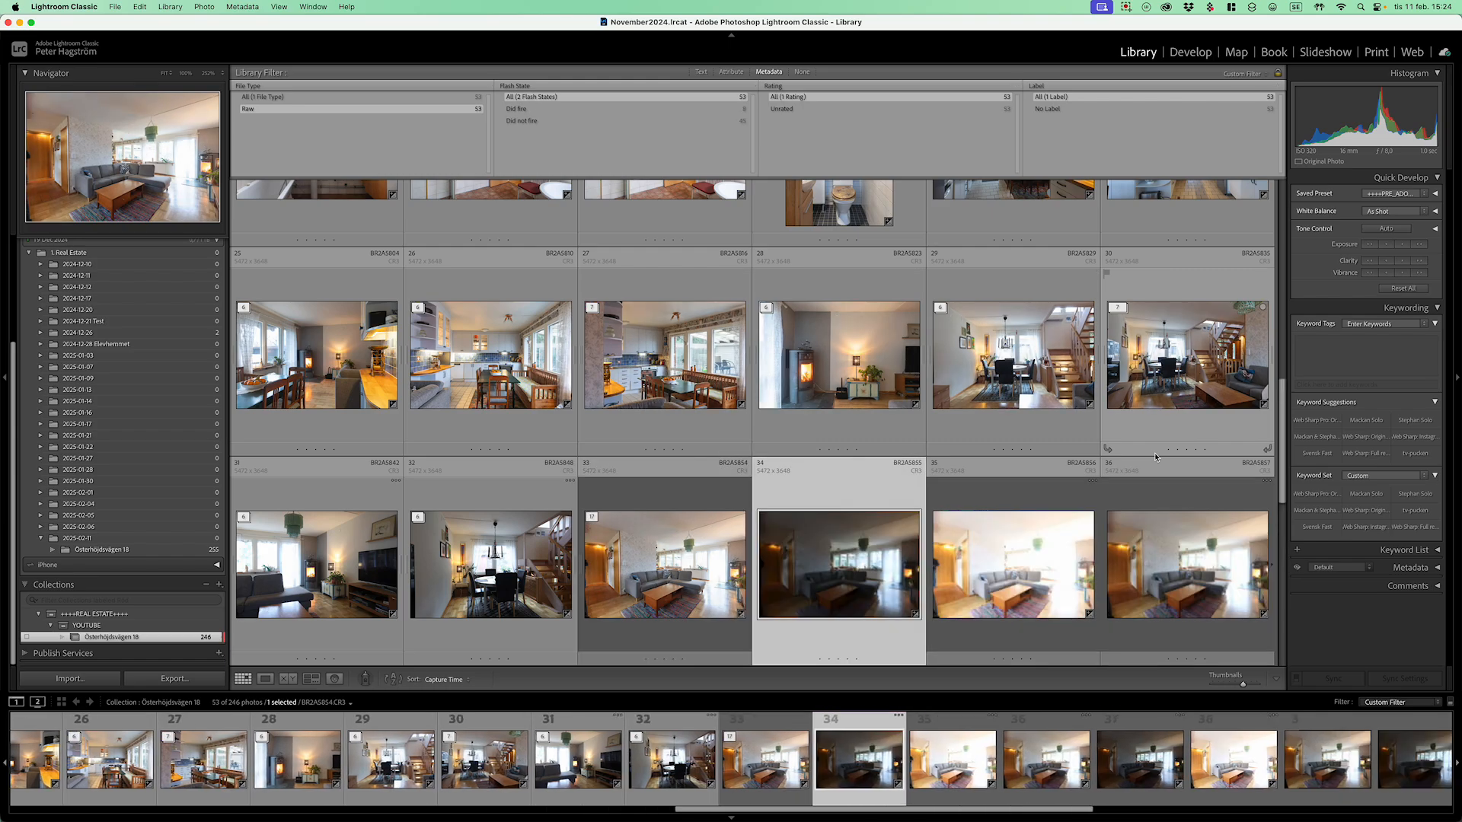
# Step: Arrow through stack 33's living-room exposures, then show BR2A5854 enlarged in Loupe view
pyautogui.press('Right')
pyautogui.press('Right')
pyautogui.press('Right')
pyautogui.press('Right')
pyautogui.press('Right')
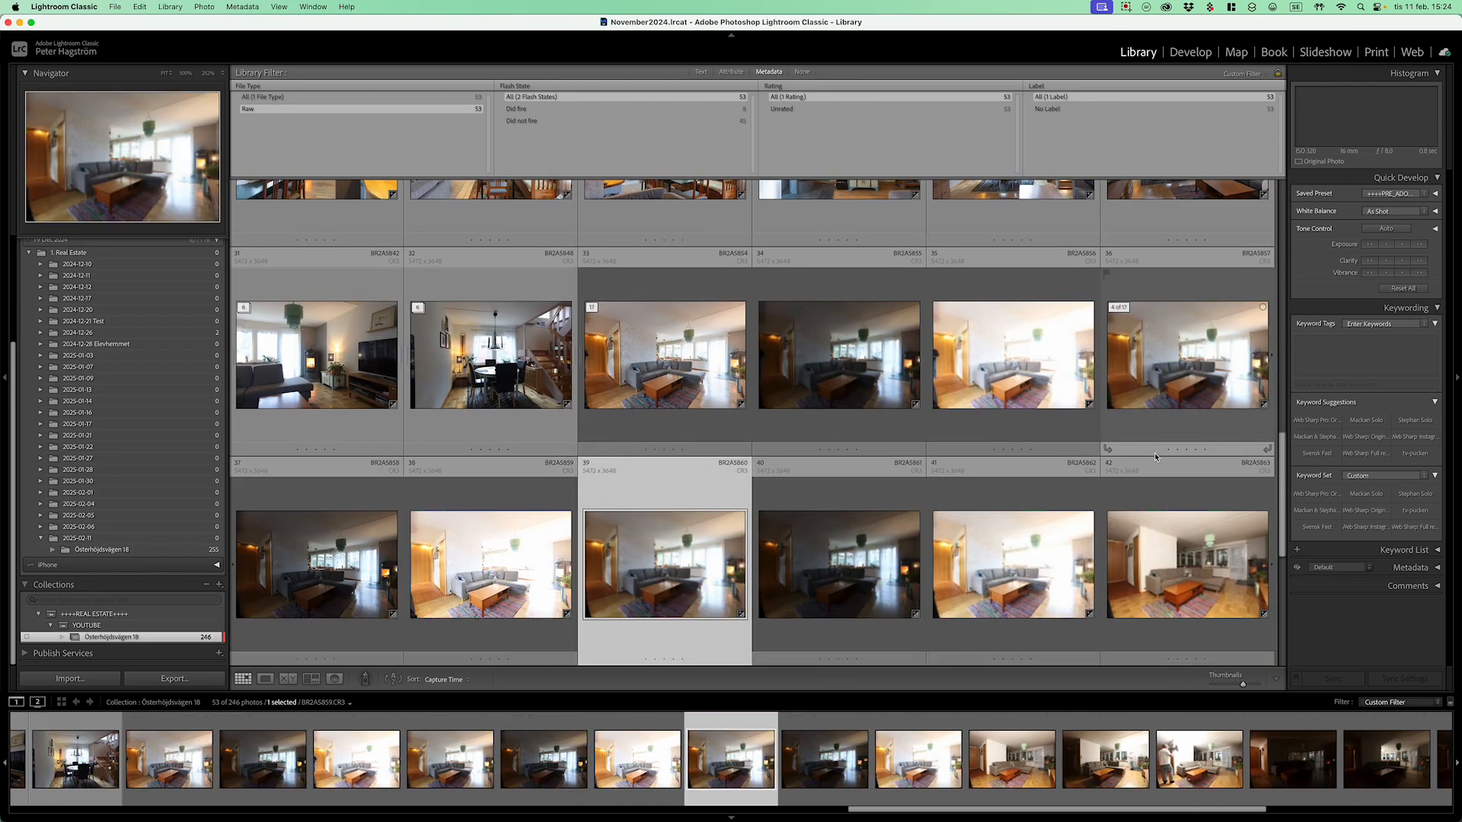
pyautogui.press('Right')
pyautogui.press('Right')
pyautogui.press('Right')
pyautogui.press('Left')
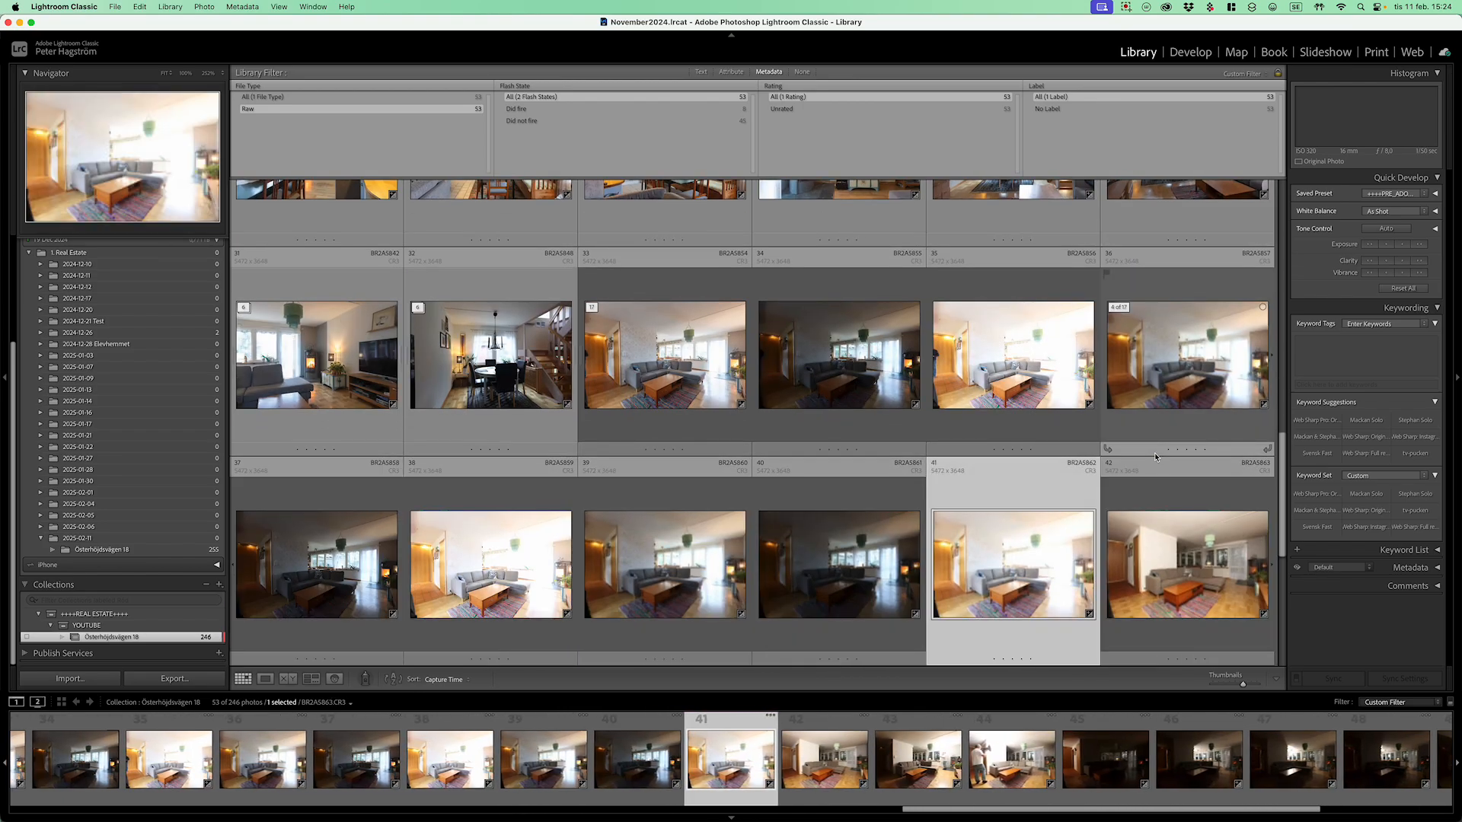
pyautogui.press('Left')
pyautogui.press('Left')
pyautogui.press('Left')
pyautogui.press('Left')
pyautogui.press('Left')
pyautogui.press('Left')
pyautogui.press('Left')
pyautogui.press('Left')
pyautogui.press('e')
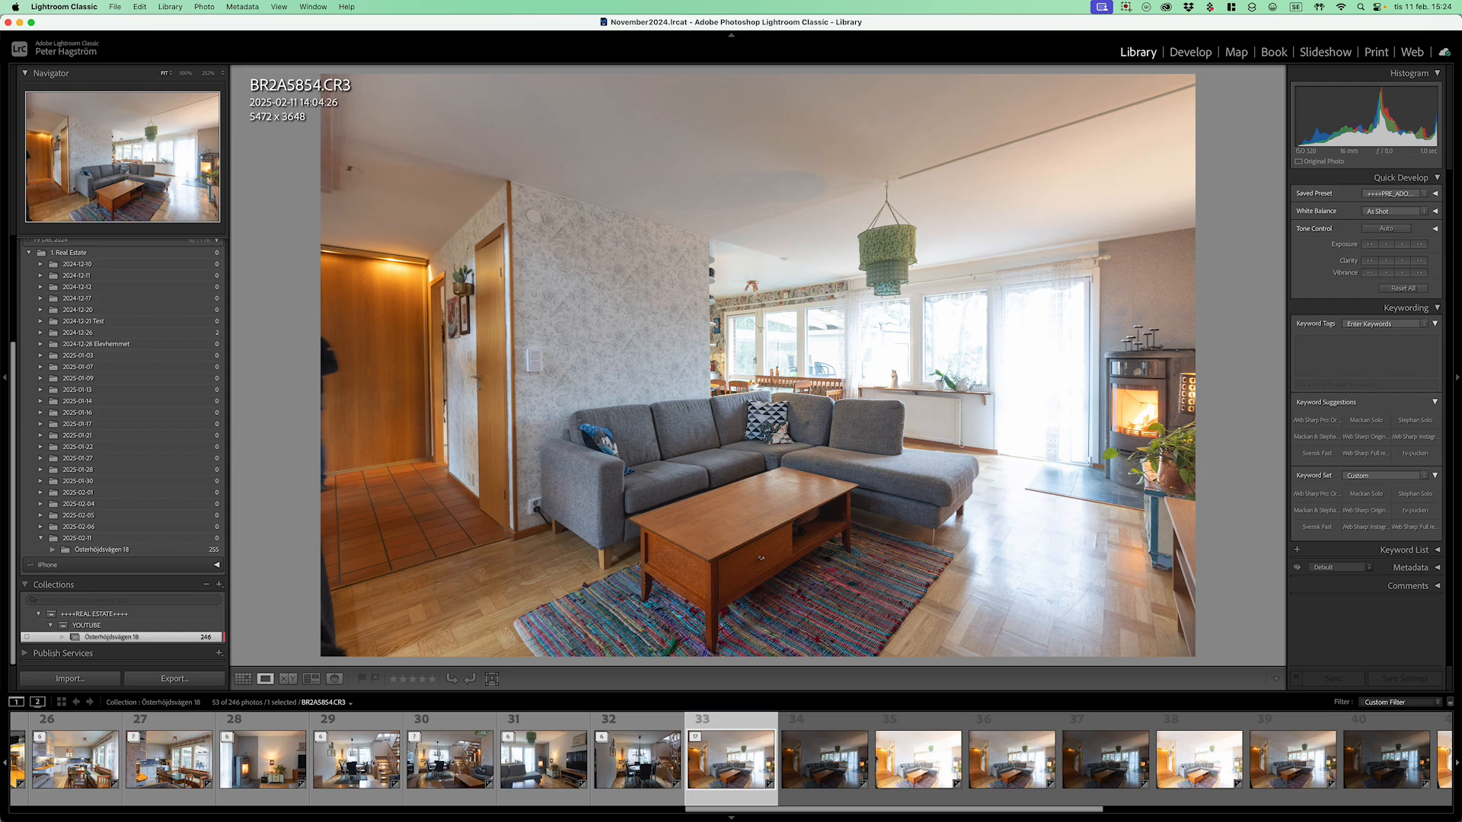
# Step: Select exposures 33–35 and remove BR2A5854 and the other selected exposures from the collection
pyautogui.hotkey('shift', 'Right')
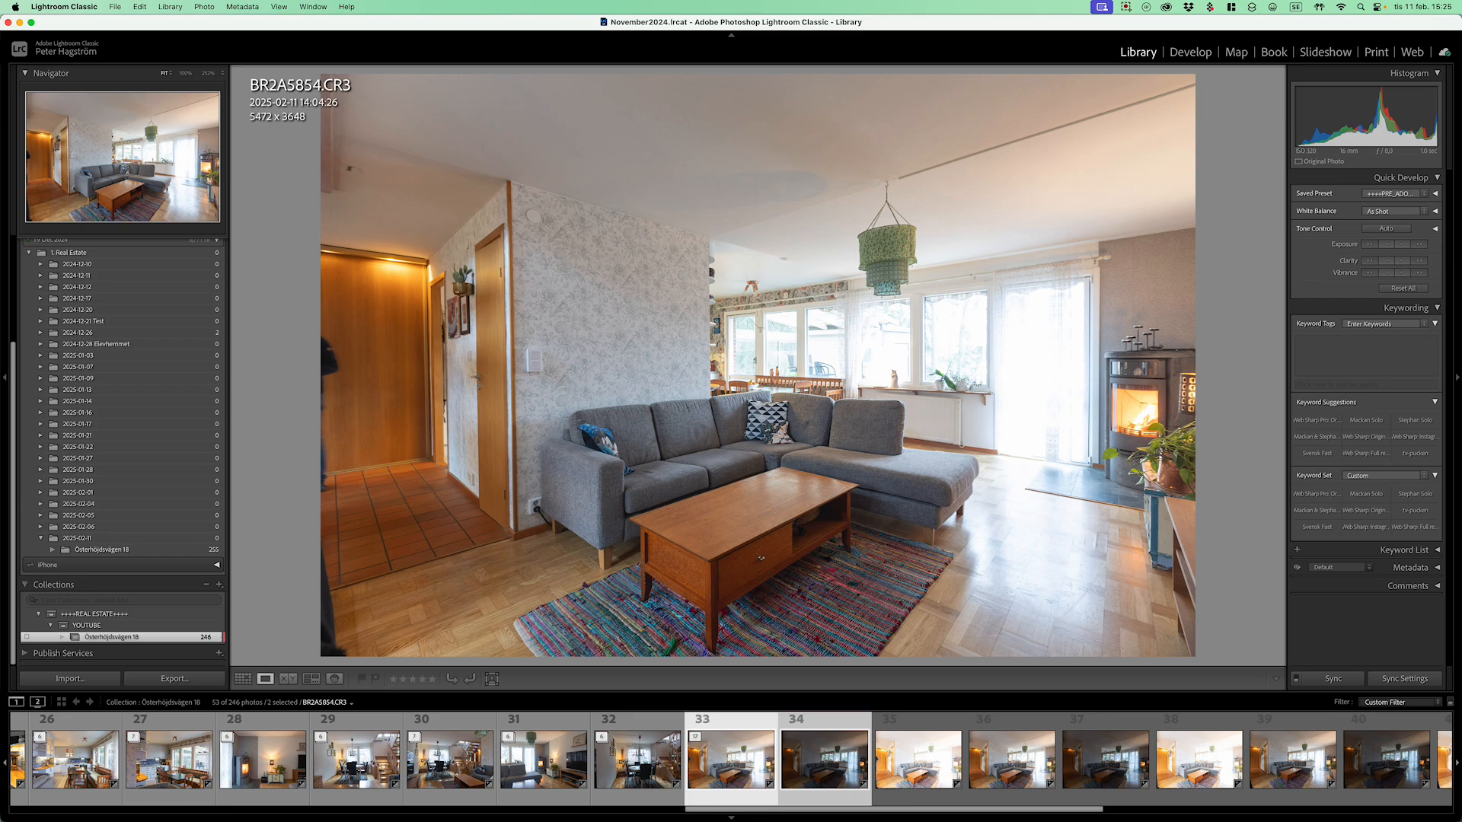
pyautogui.hotkey('shift', 'Right')
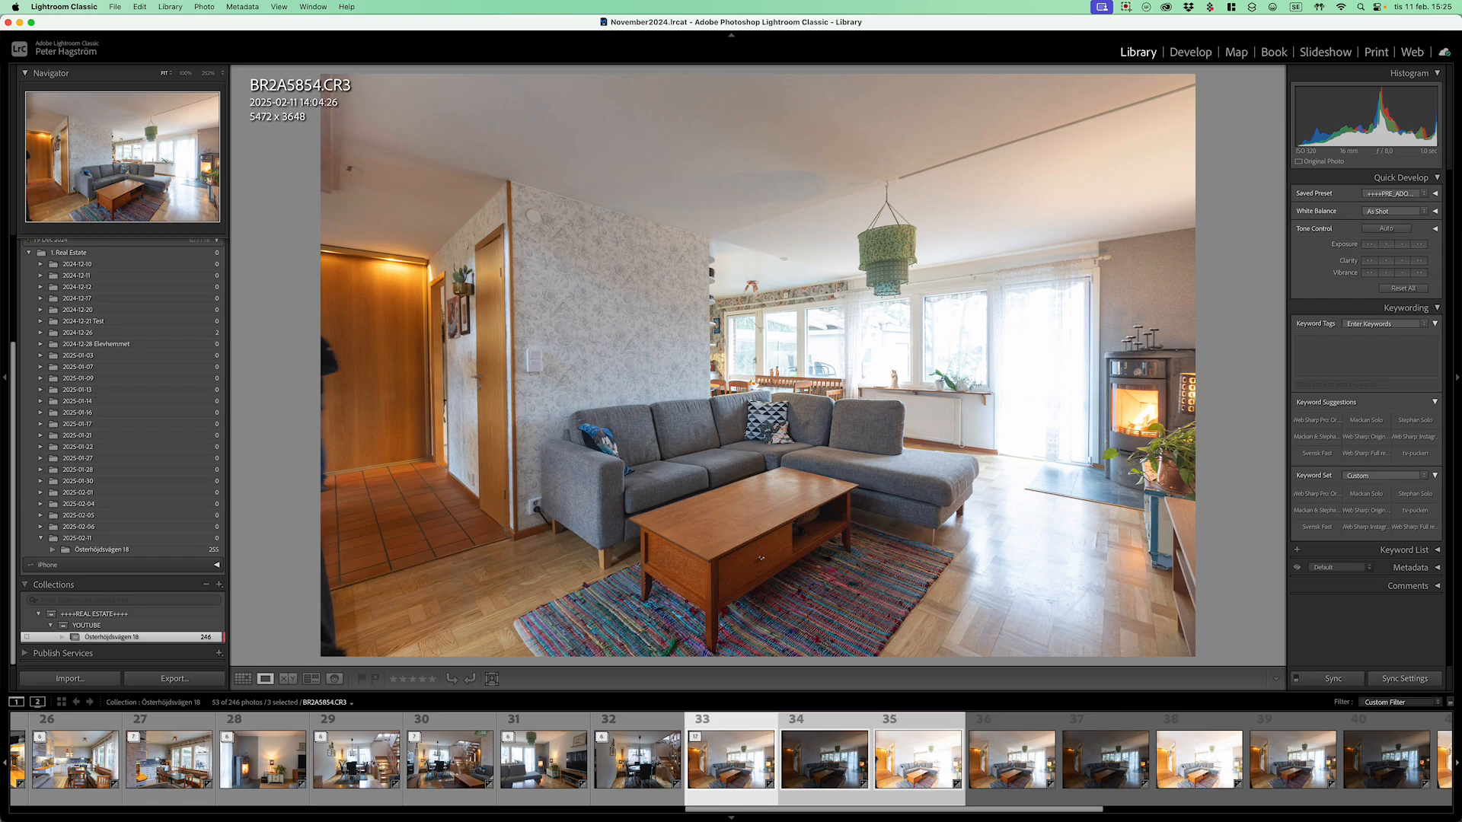
pyautogui.press('Delete')
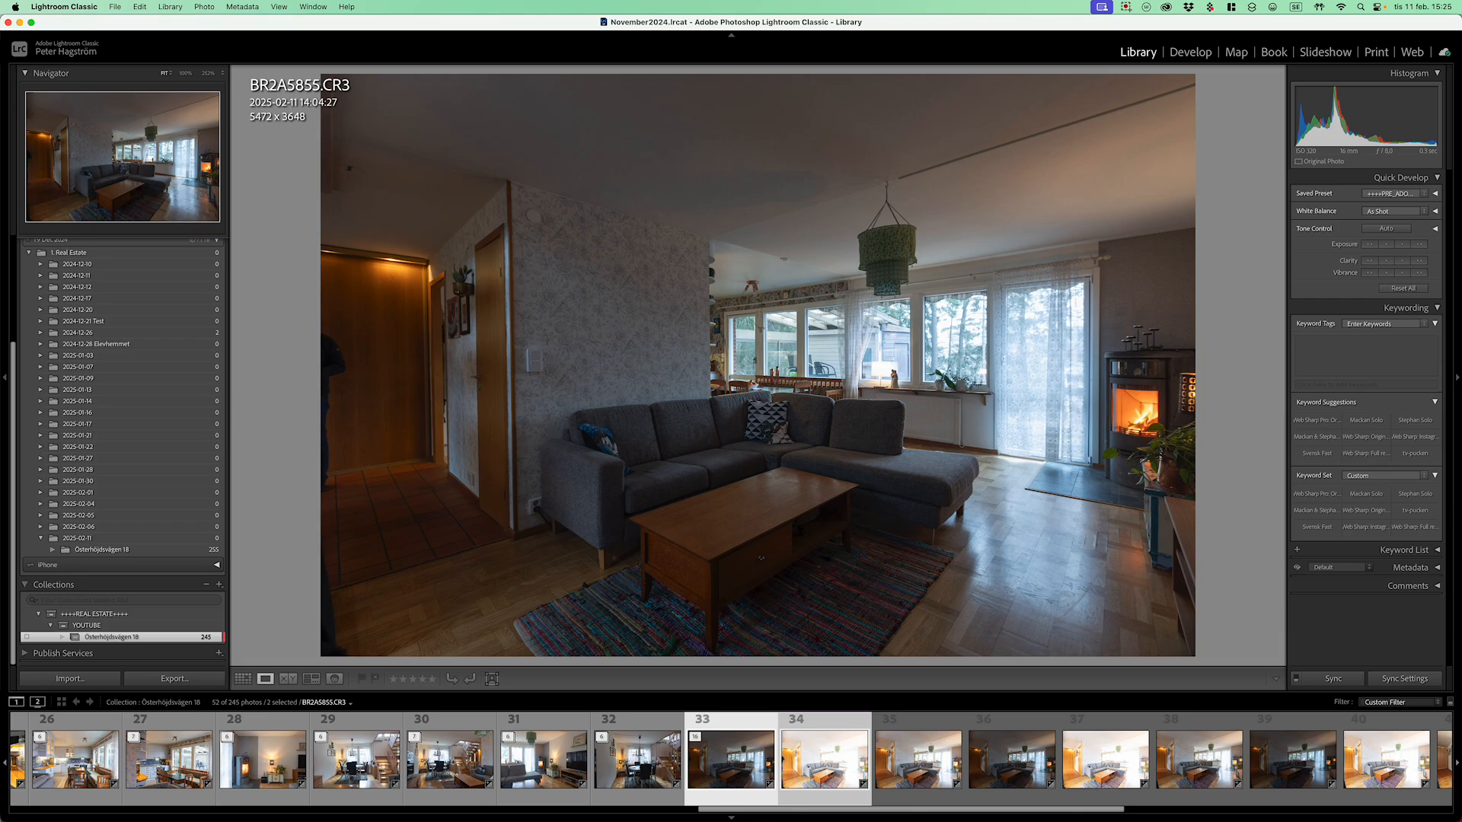
pyautogui.press('Delete')
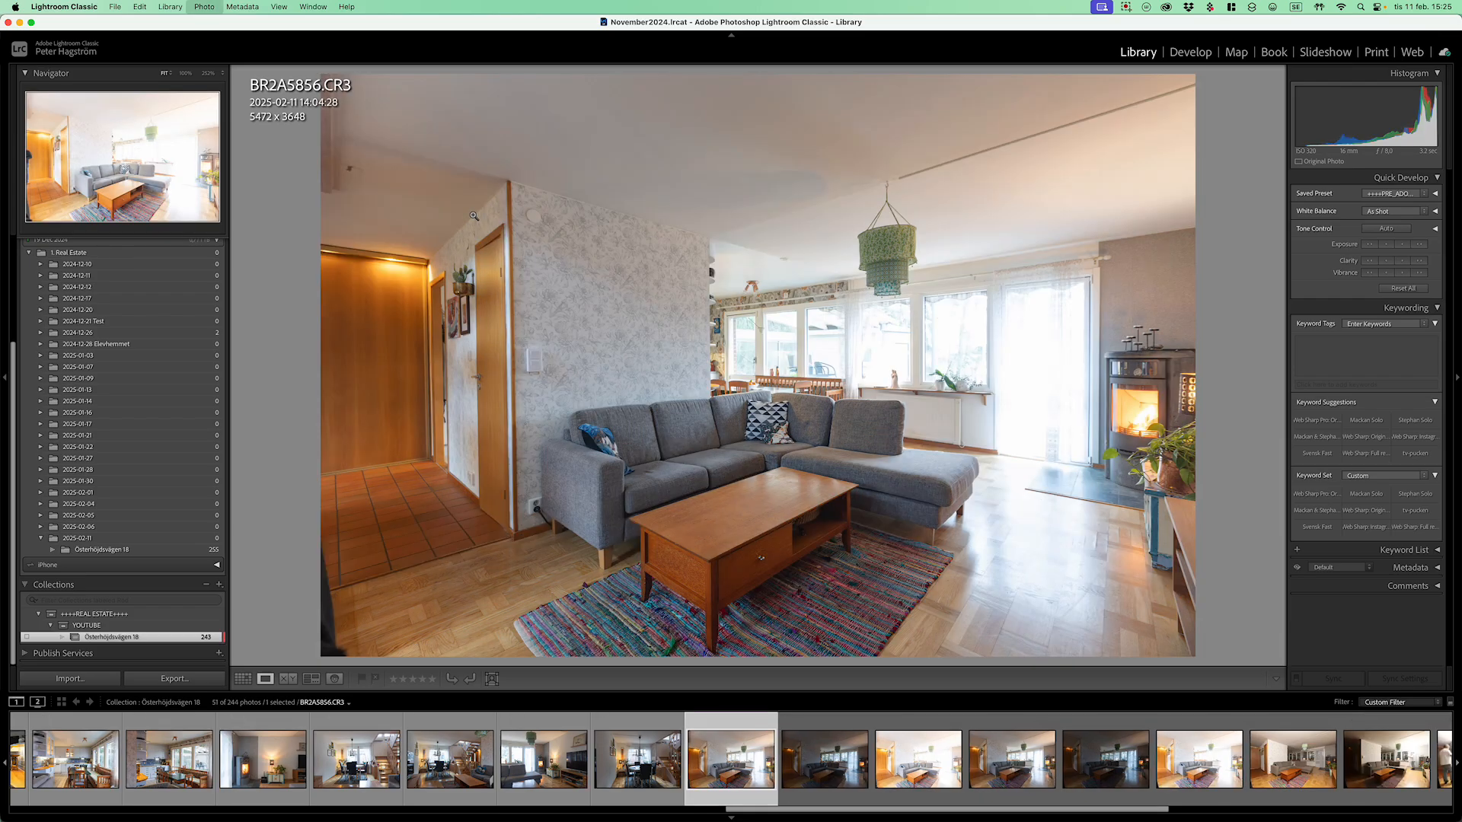
# Step: Review the next exposures, select photos 33–35, and remove those three from the collection
pyautogui.press('Right')
pyautogui.press('Right')
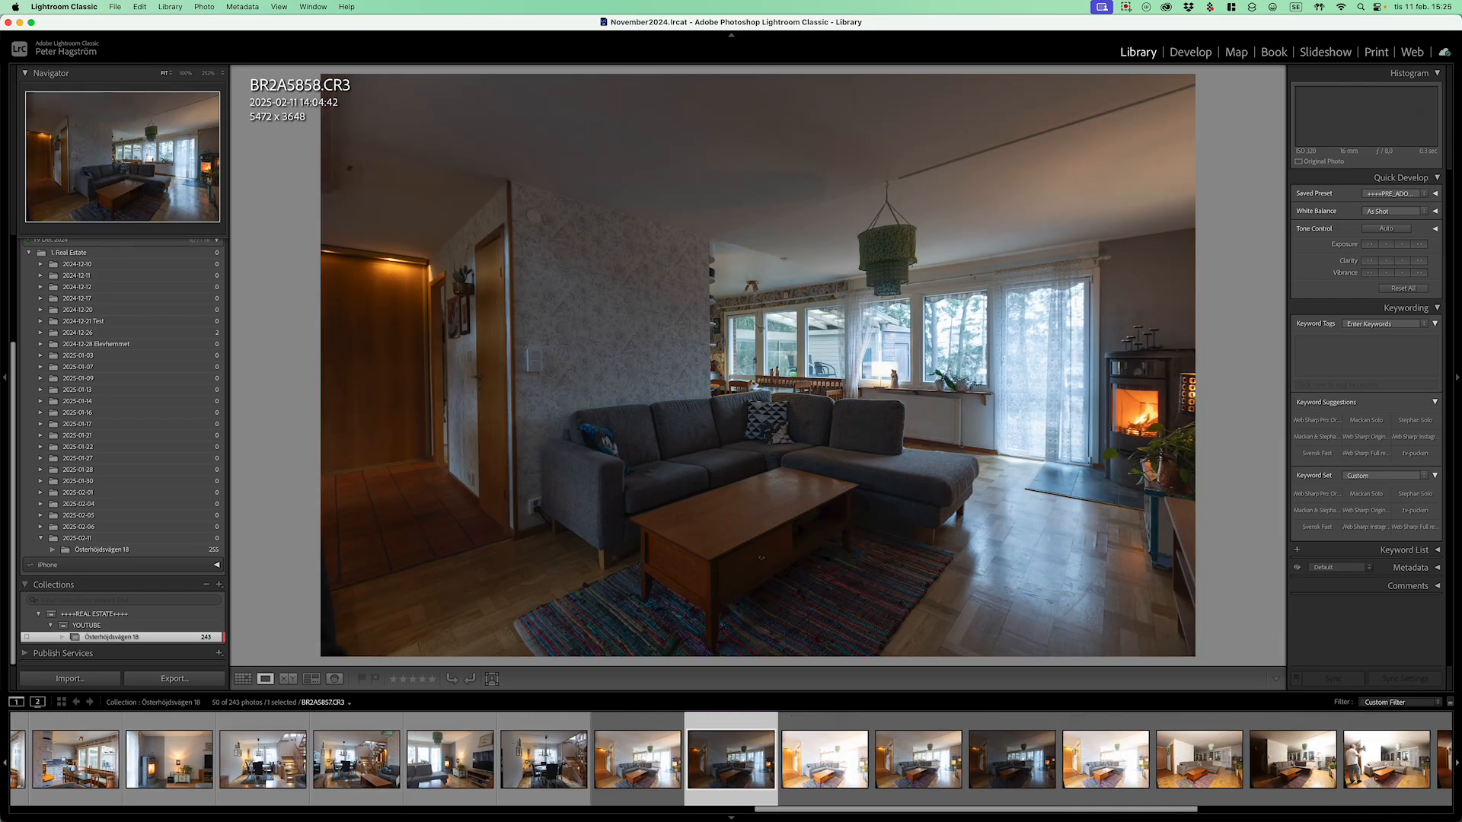
pyautogui.press('Right')
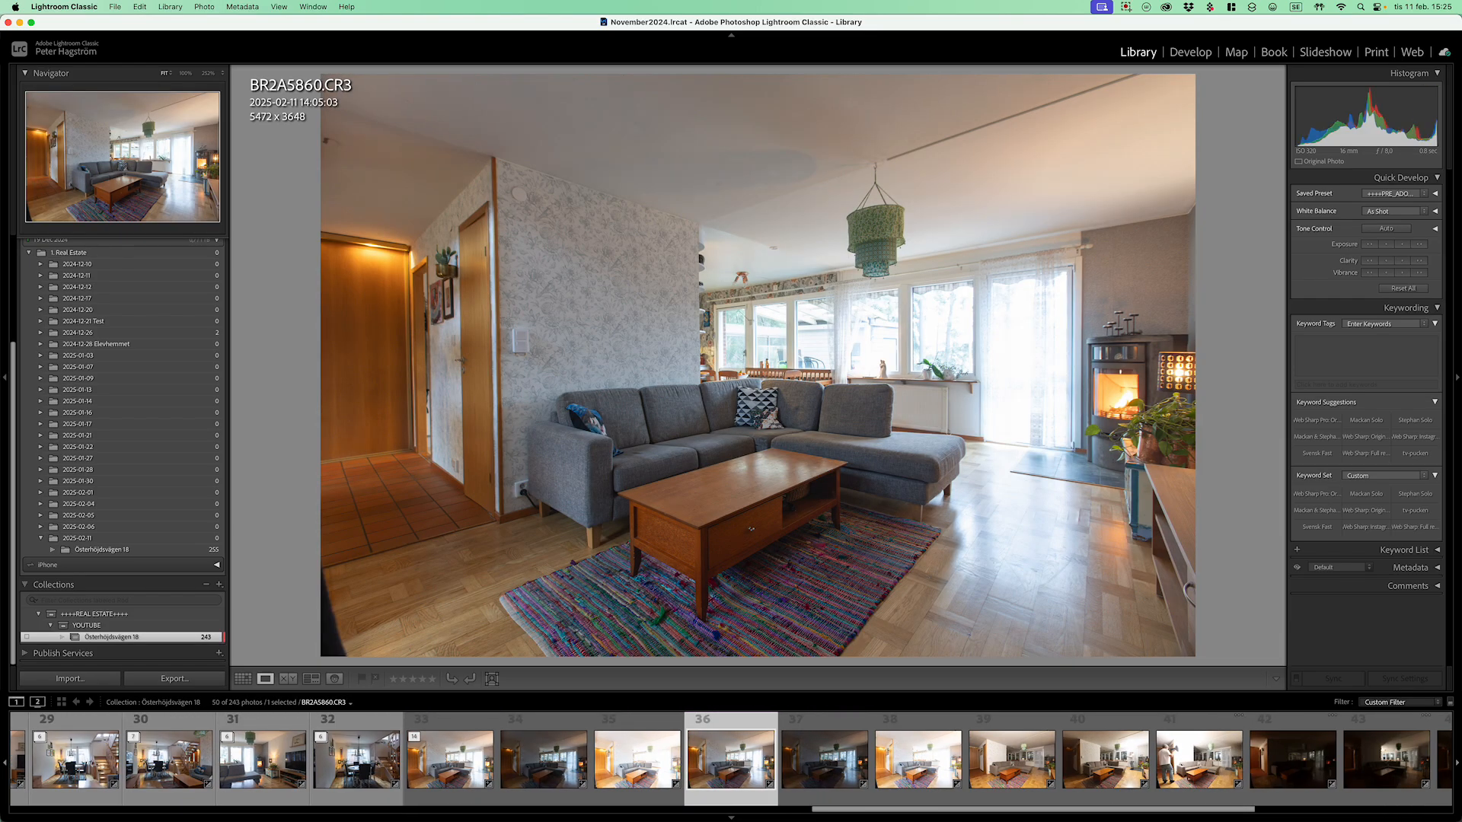
pyautogui.press('Left')
pyautogui.press('Left')
pyautogui.press('Left')
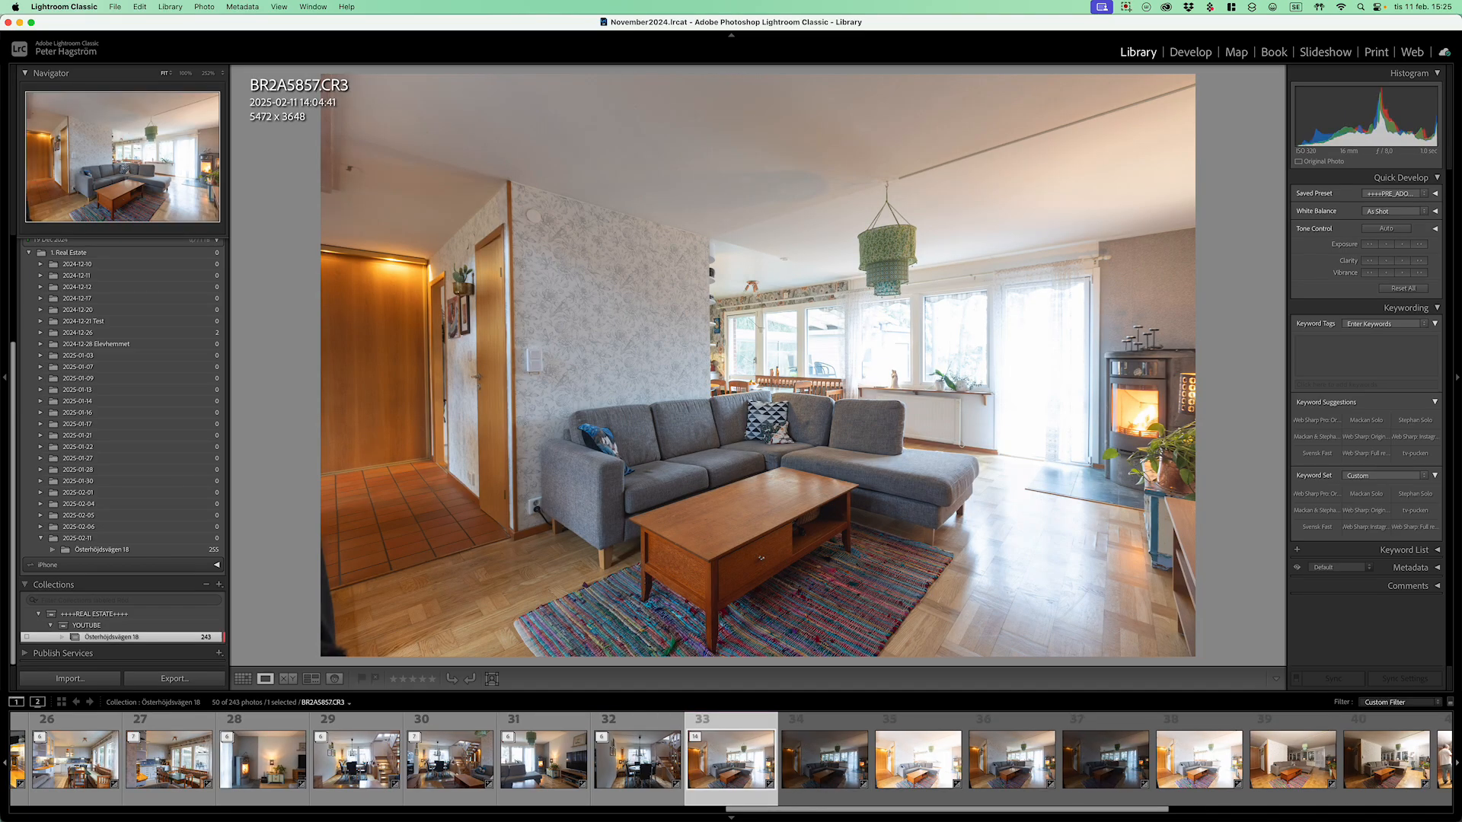
pyautogui.hotkey('shift', 'Right')
pyautogui.hotkey('shift', 'Right')
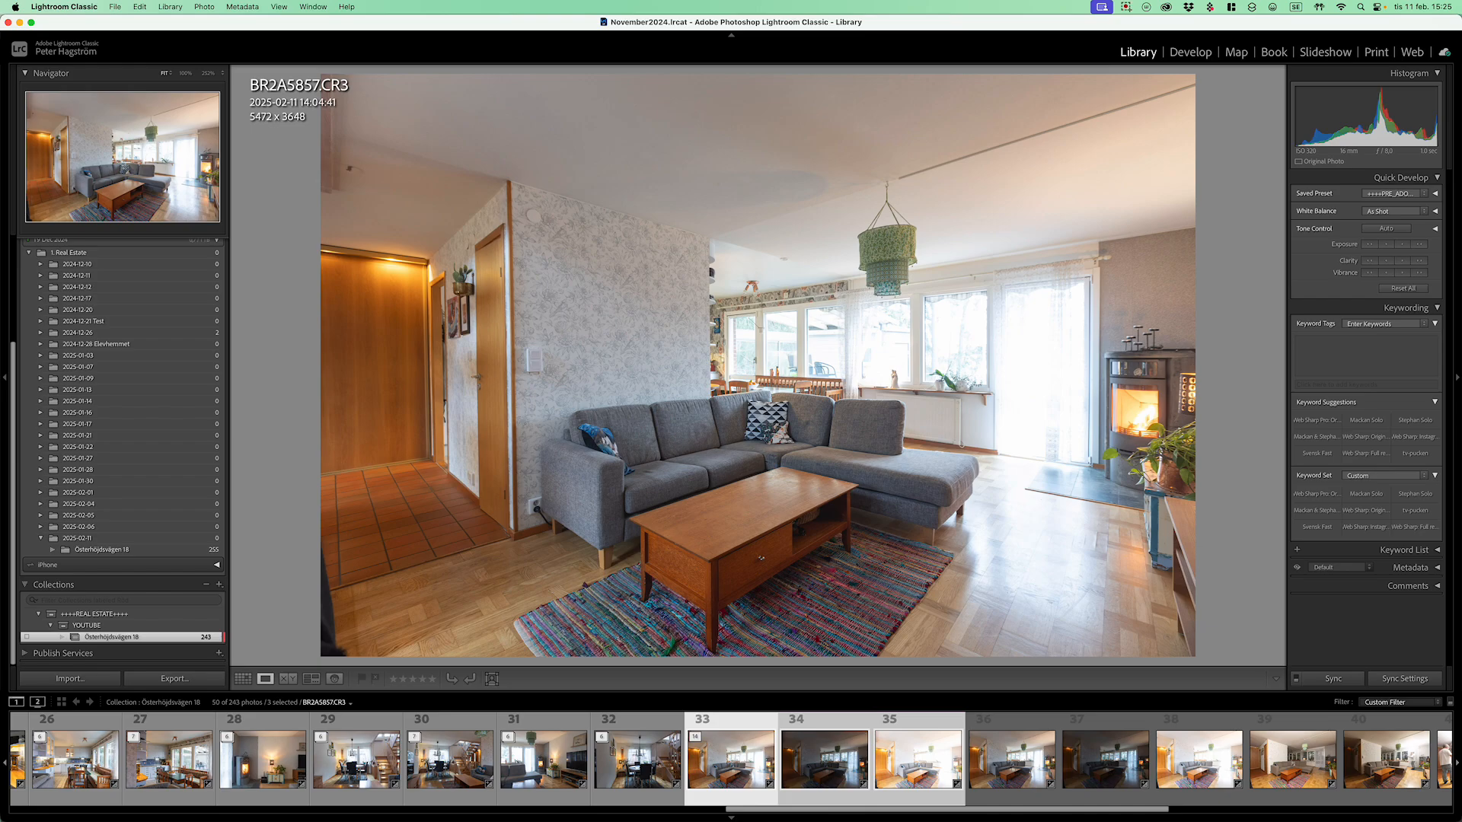
pyautogui.press('g')
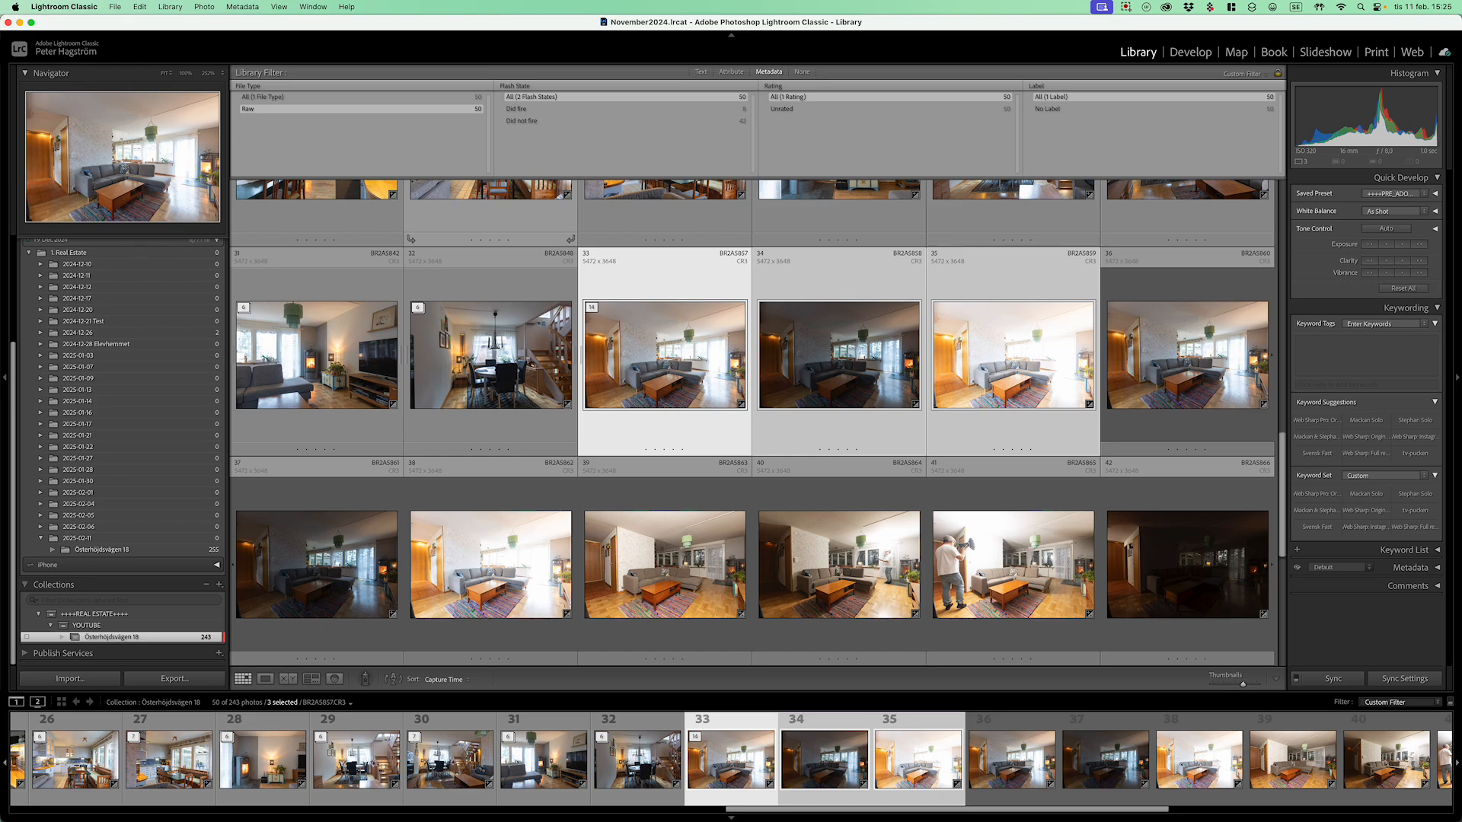
pyautogui.press('Delete')
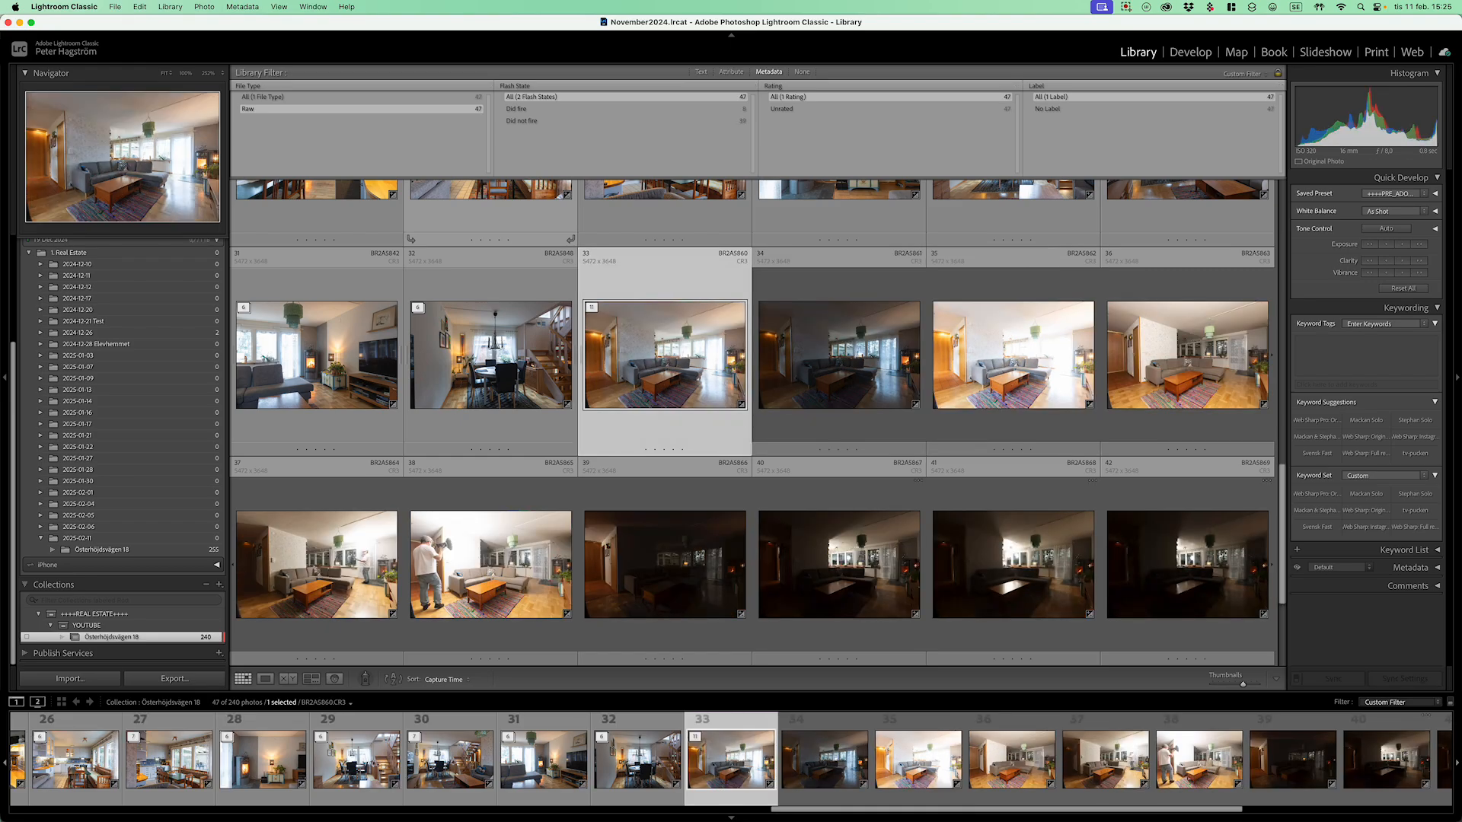
# Step: Review BR2A5860, BR2A5863, BR2A5866 and BR2A5868 enlarged, then return to the grid
pyautogui.press('e')
pyautogui.press('Right')
pyautogui.press('Right')
pyautogui.press('Right')
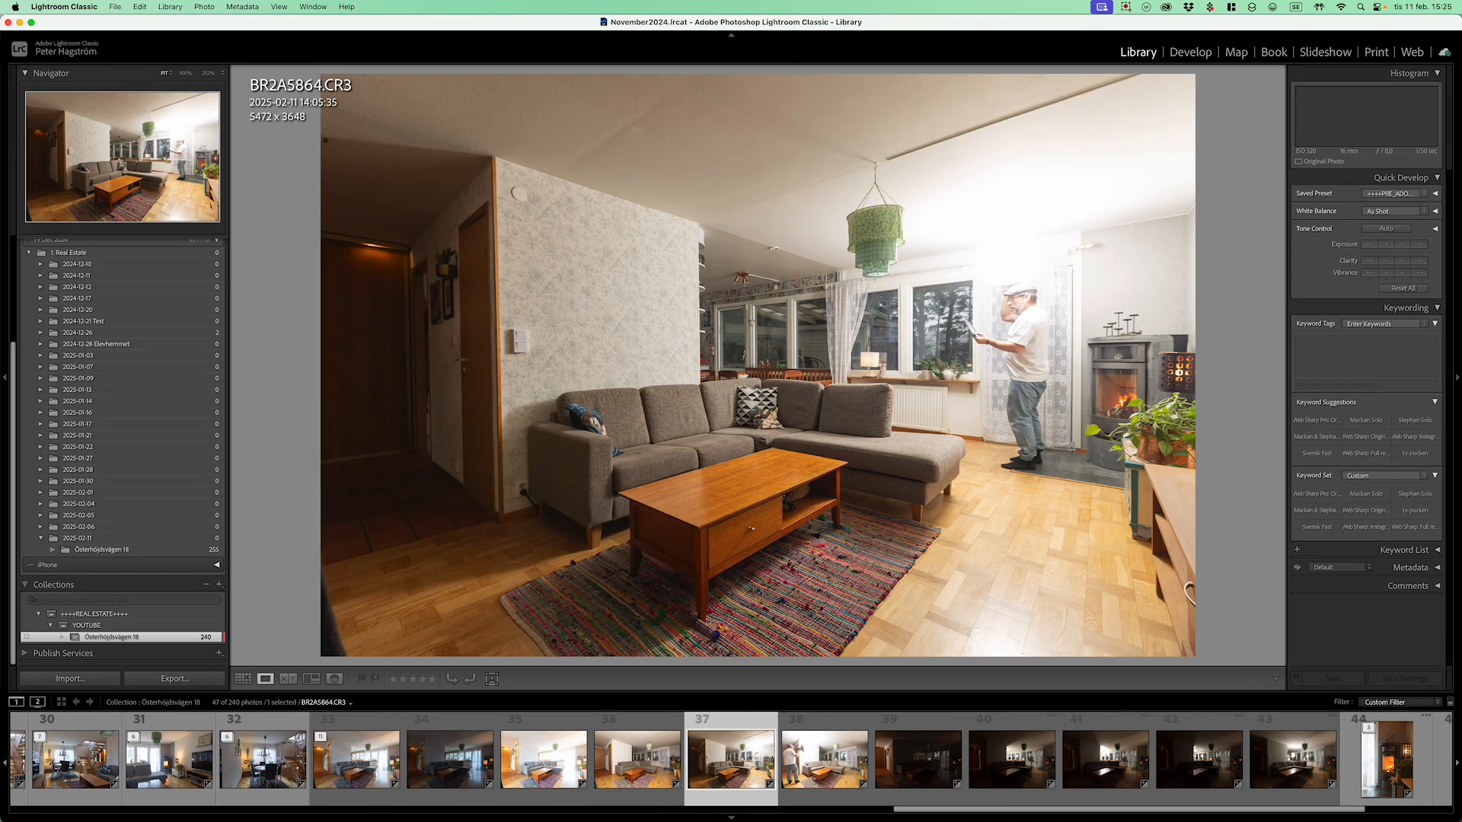
pyautogui.press('Right')
pyautogui.press('Right')
pyautogui.press('Right')
pyautogui.press('Right')
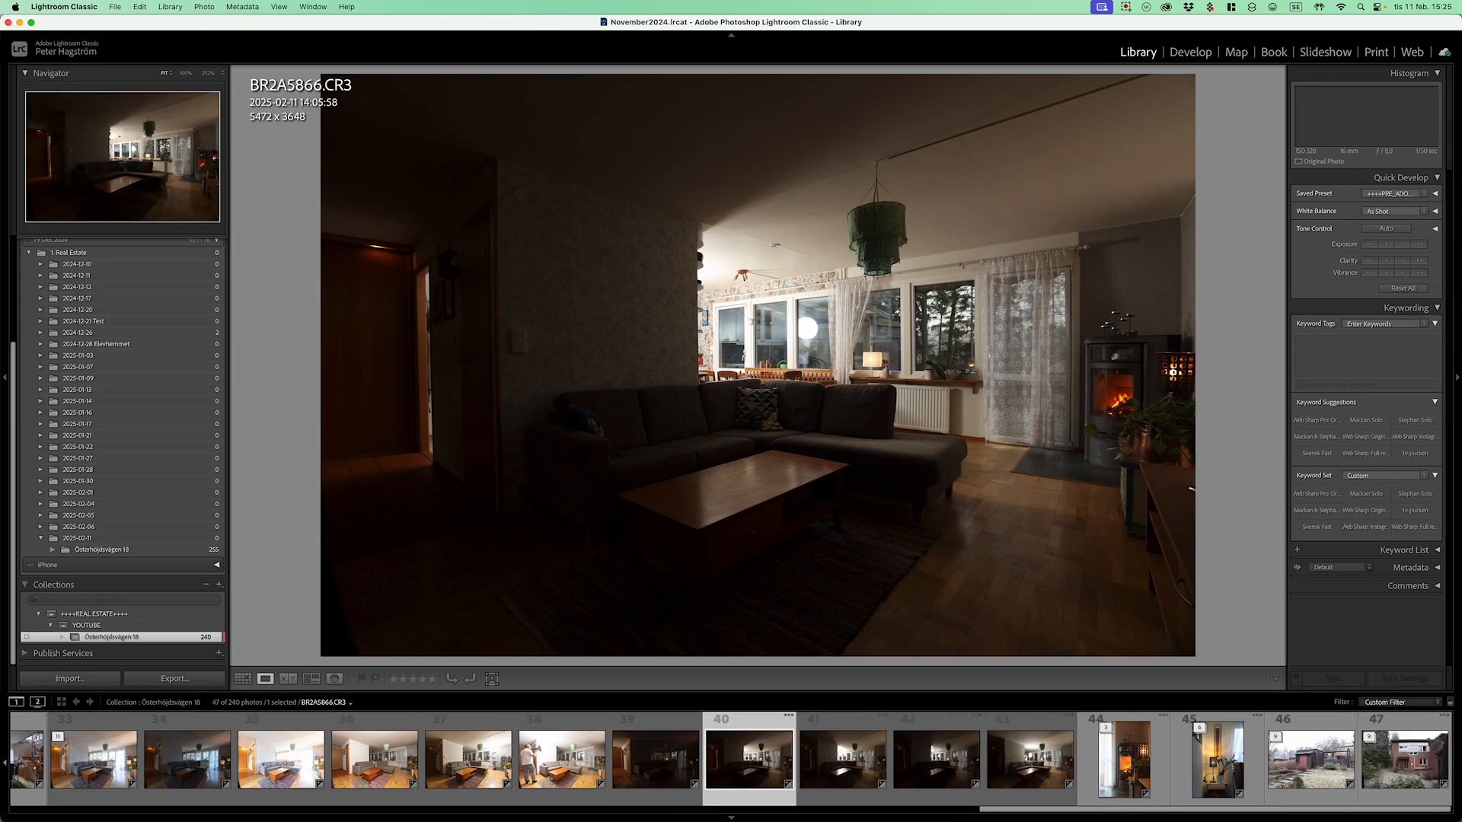
pyautogui.press('Right')
pyautogui.press('Right')
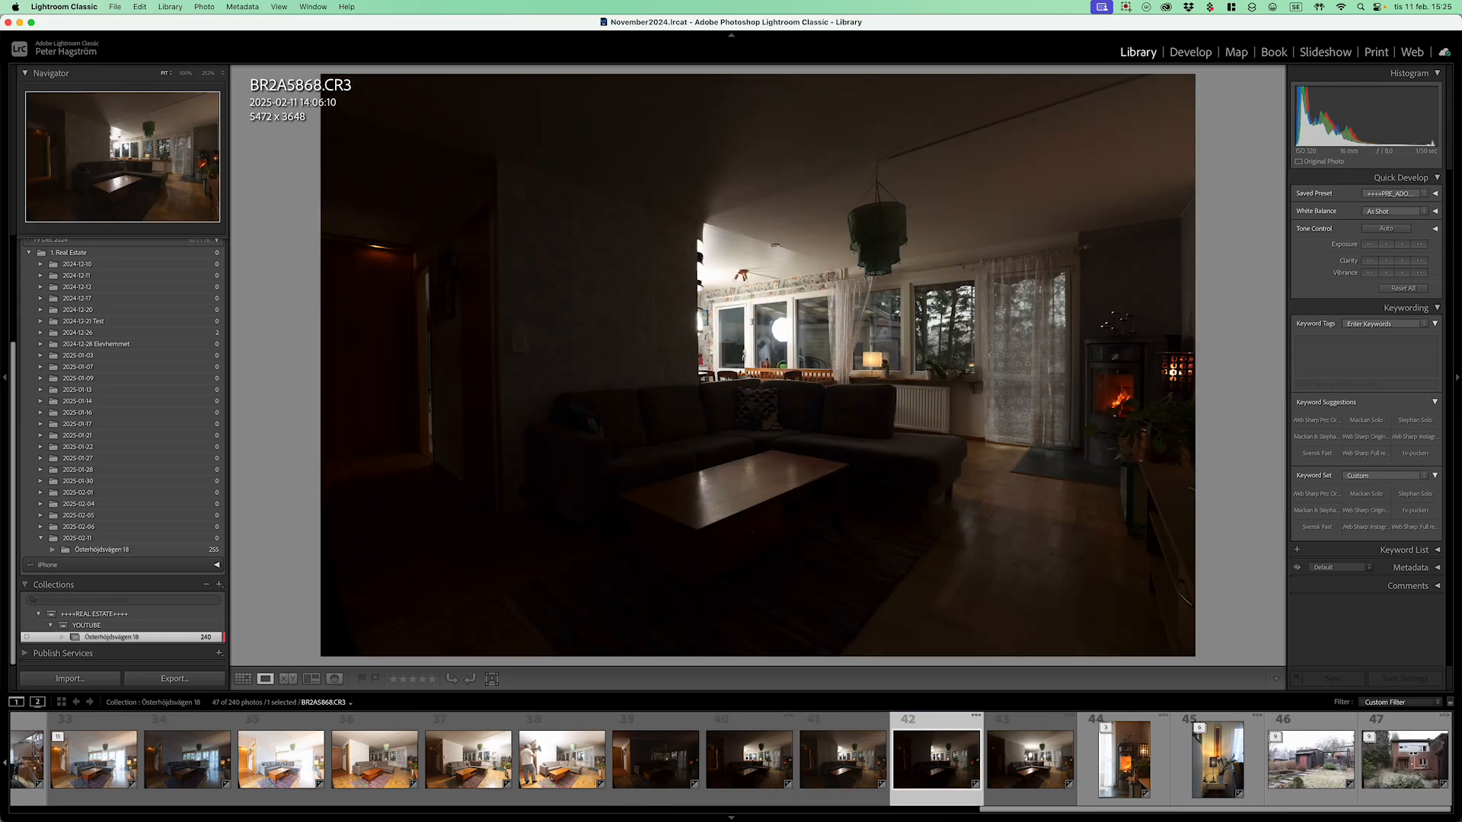
pyautogui.press('g')
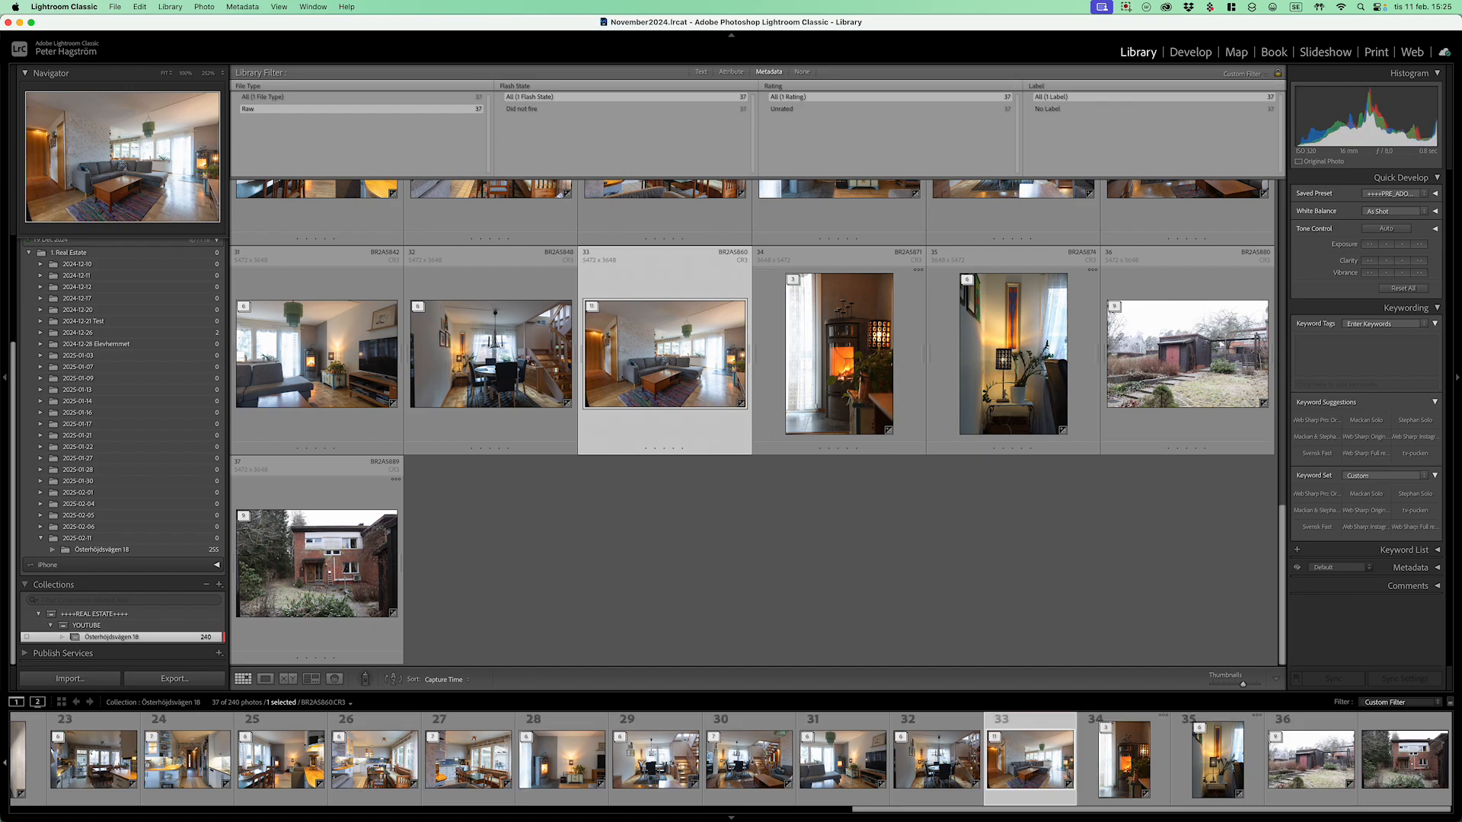
# Step: Group photos 35–37 and the next three-photo staircase bracket set into stacks
pyautogui.press('Right')
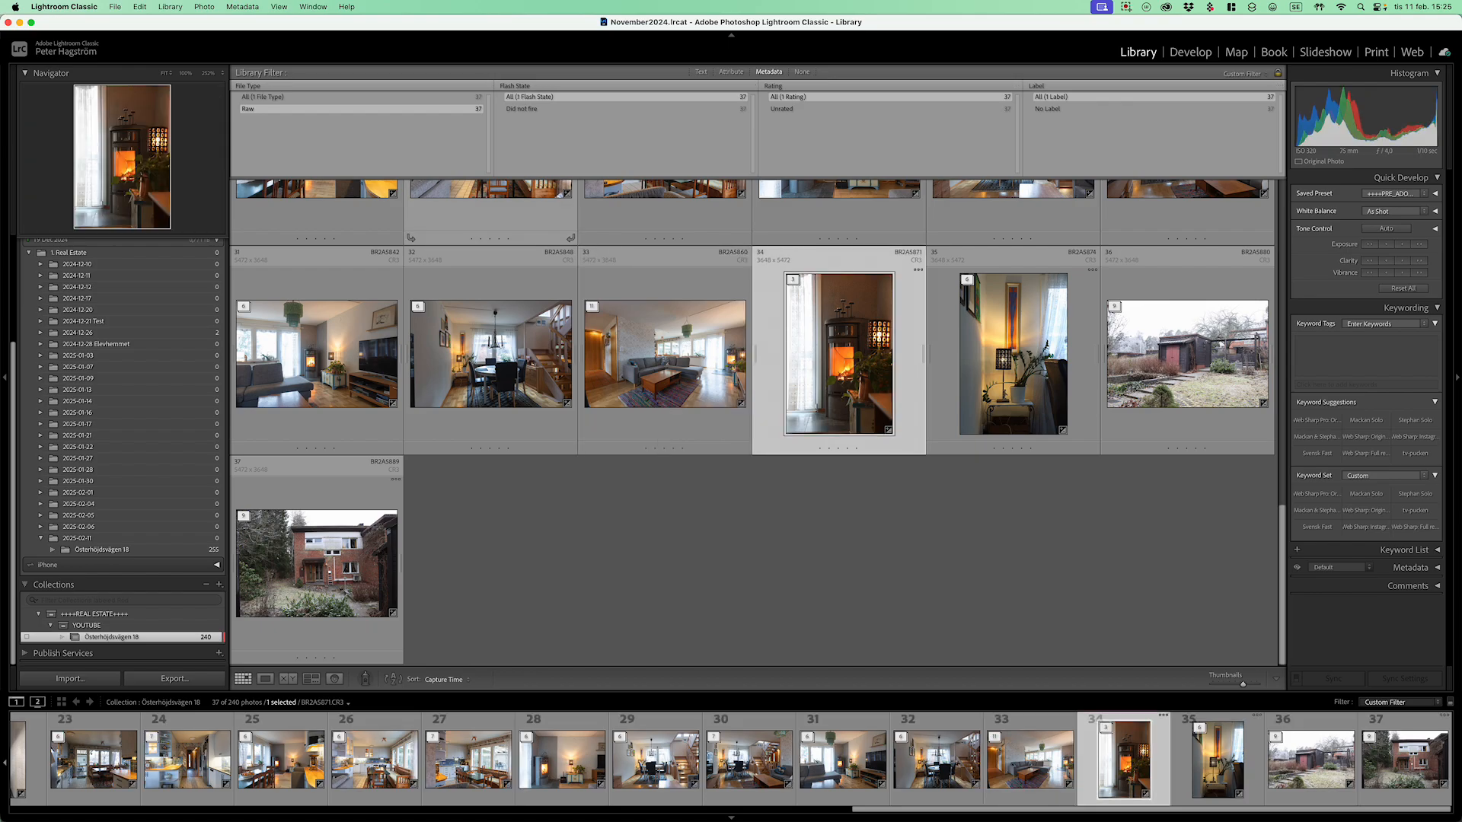
pyautogui.press('Right')
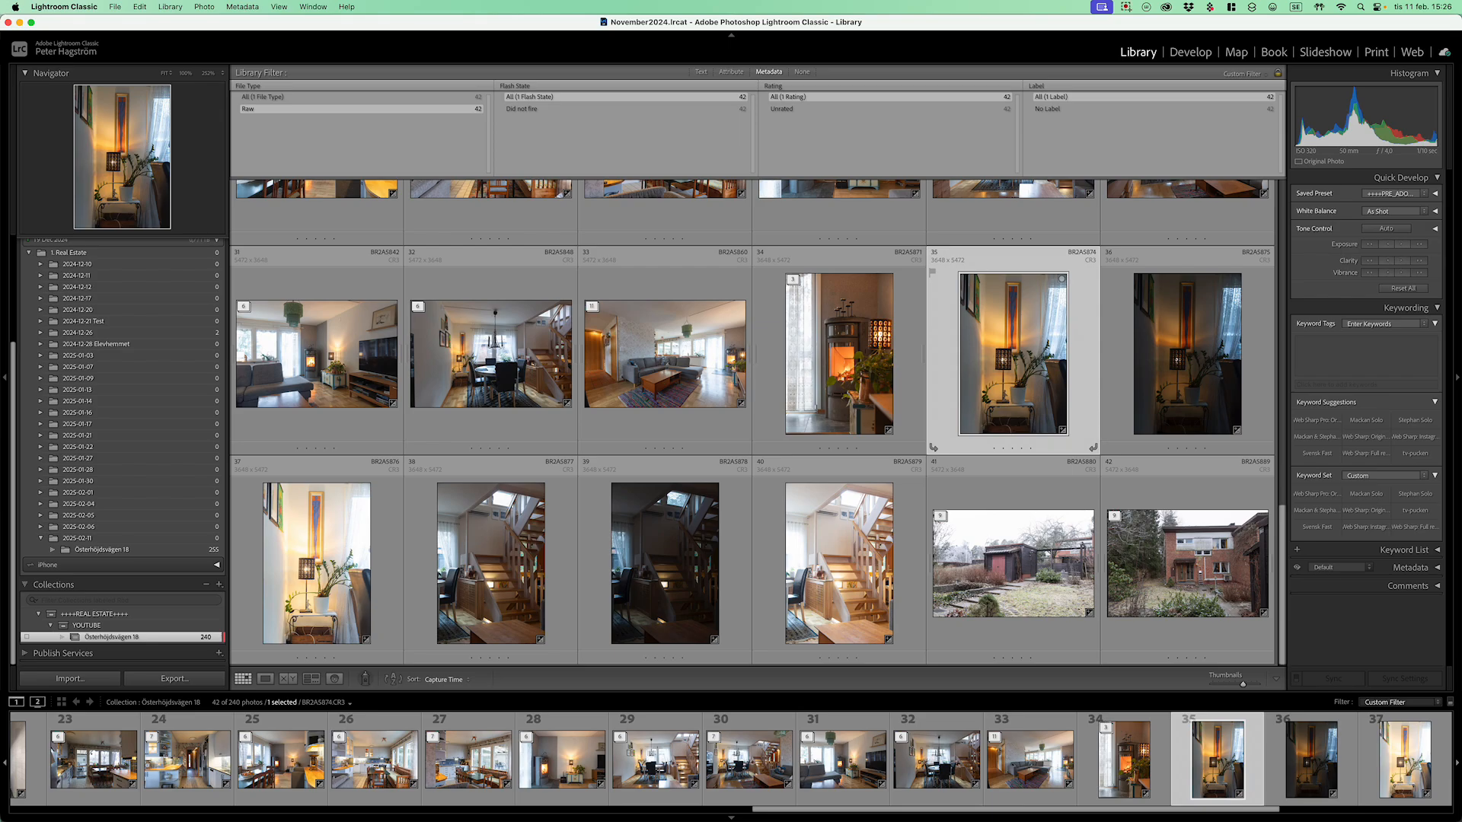
pyautogui.hotkey('shift', 'Right')
pyautogui.hotkey('shift', 'Right')
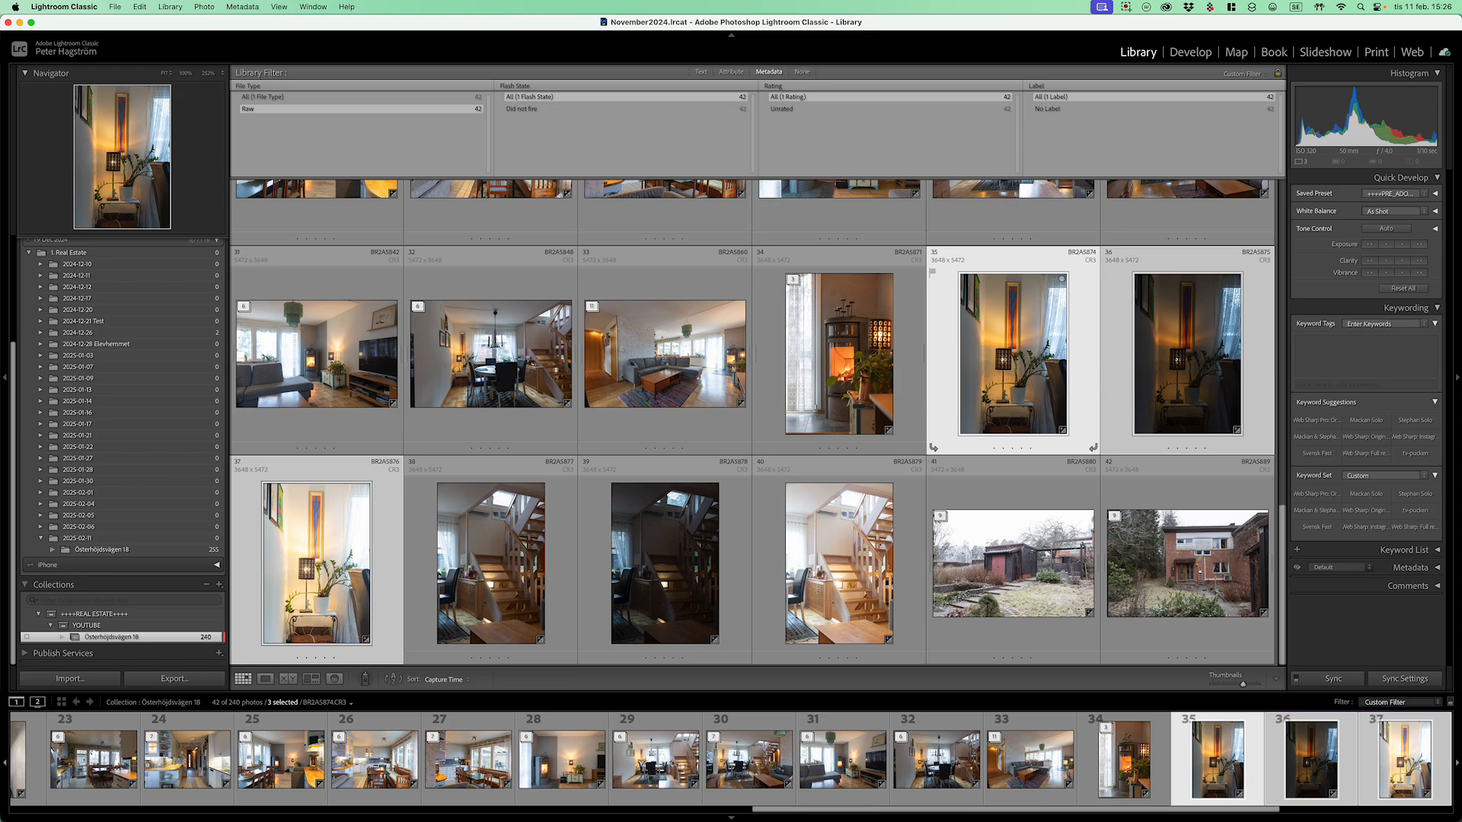
pyautogui.press('super+g')
pyautogui.press('Right')
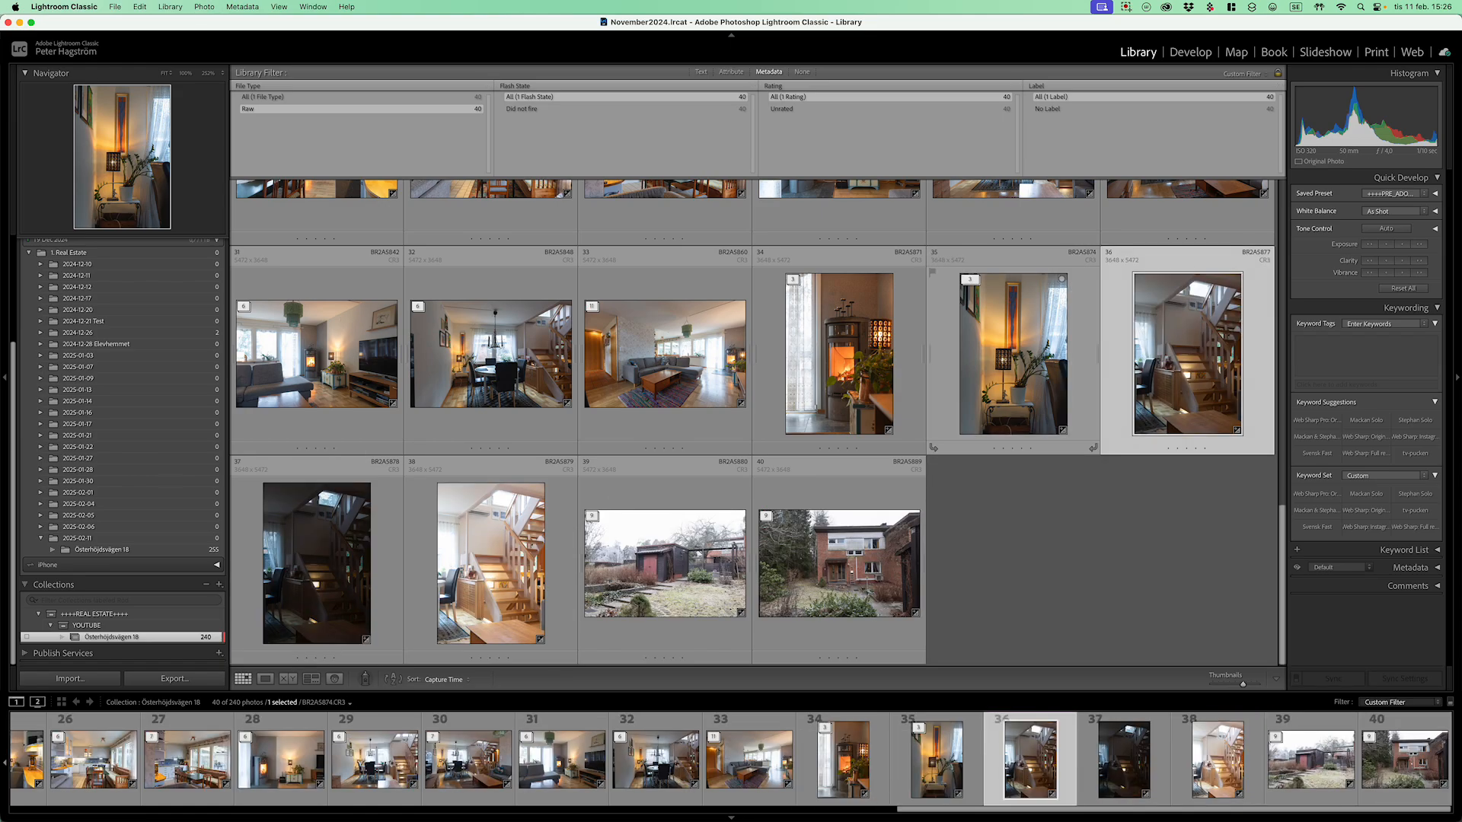
pyautogui.hotkey('shift', 'Right')
pyautogui.hotkey('shift', 'Right')
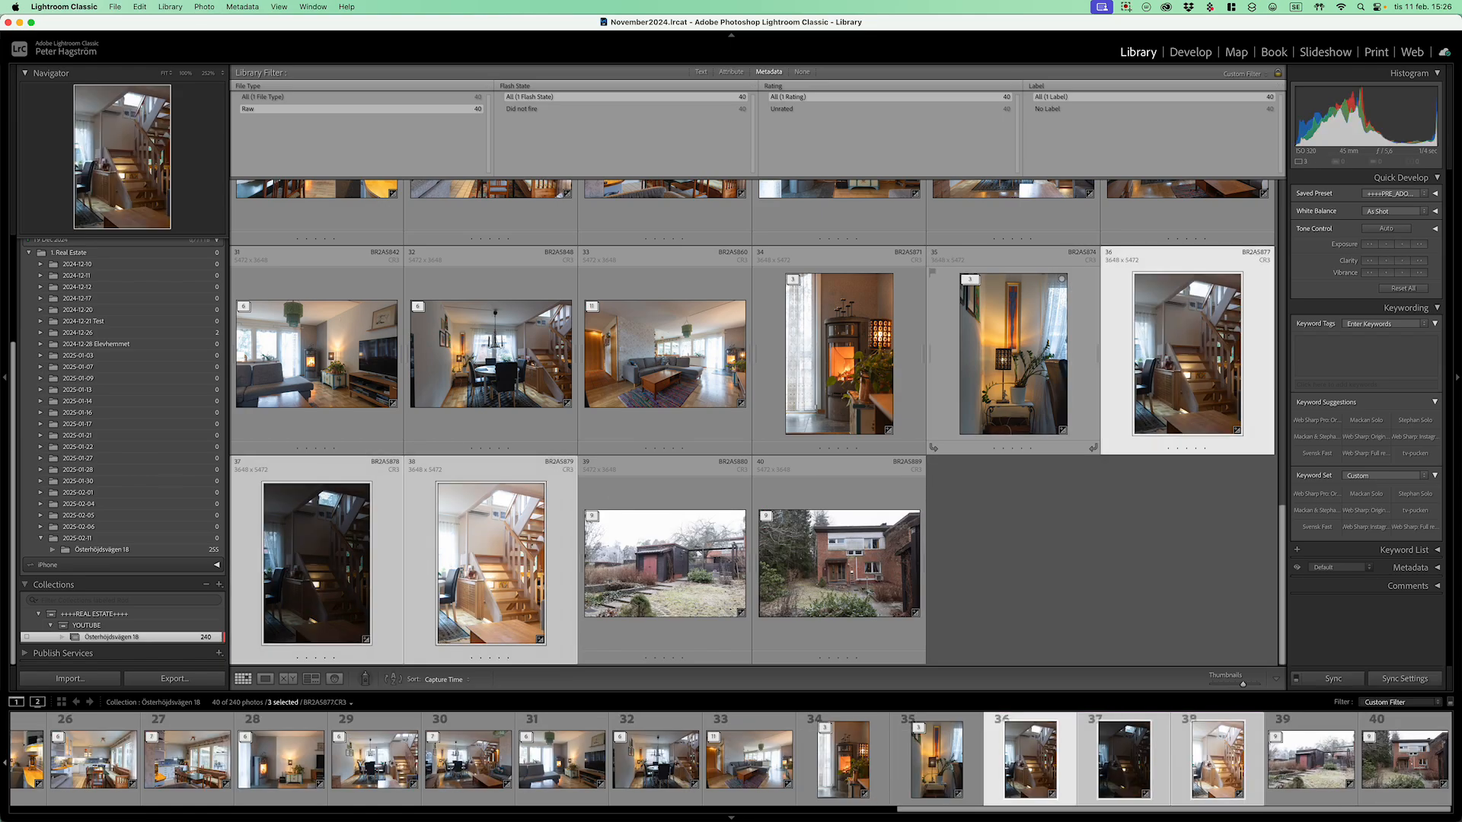
pyautogui.press('super+g')
pyautogui.press('Right')
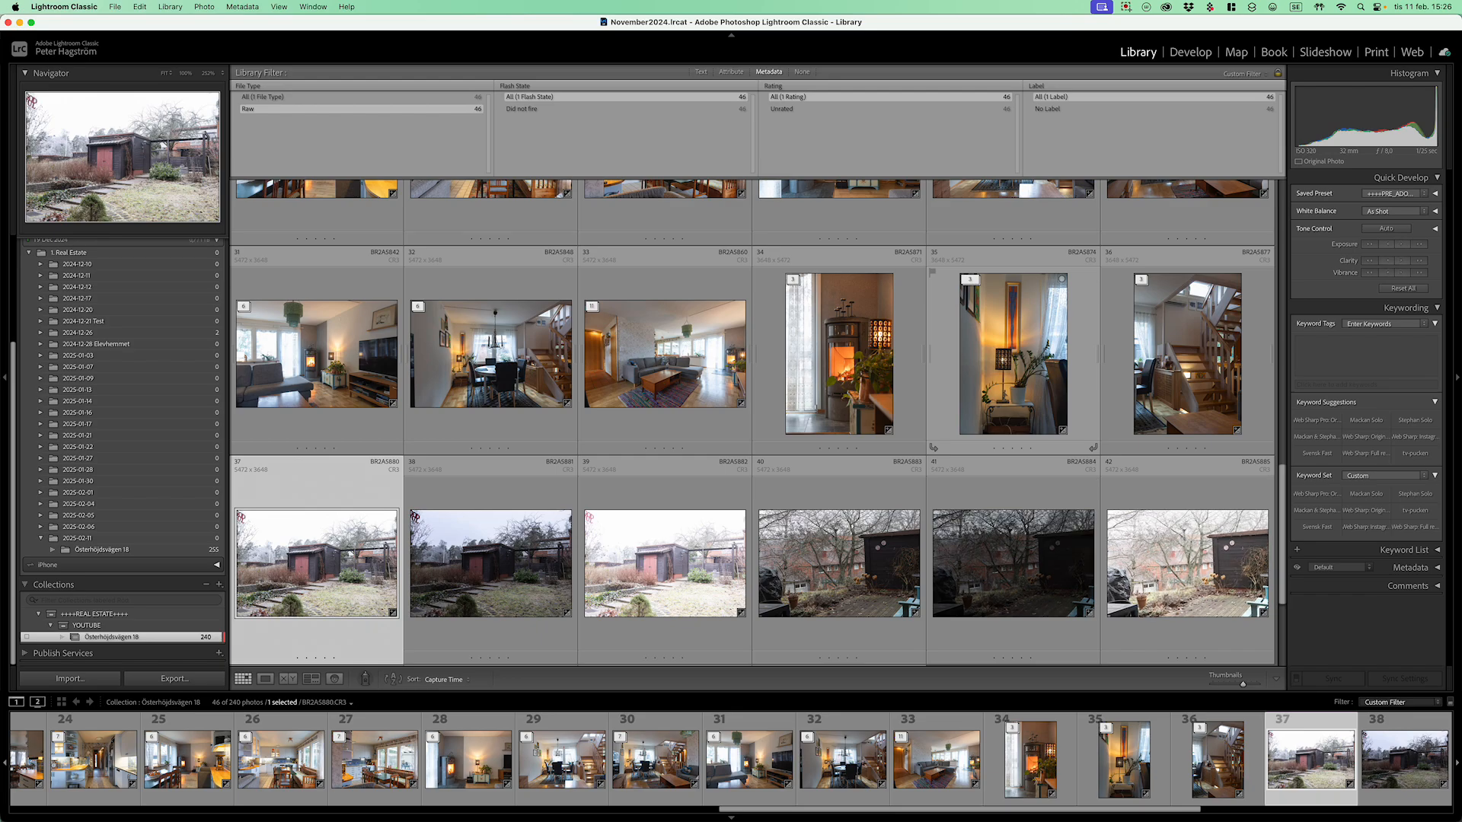
# Step: Group garden brackets 37–39 and the next two three-photo sets into stacks
pyautogui.hotkey('shift', 'Right')
pyautogui.hotkey('shift', 'Right')
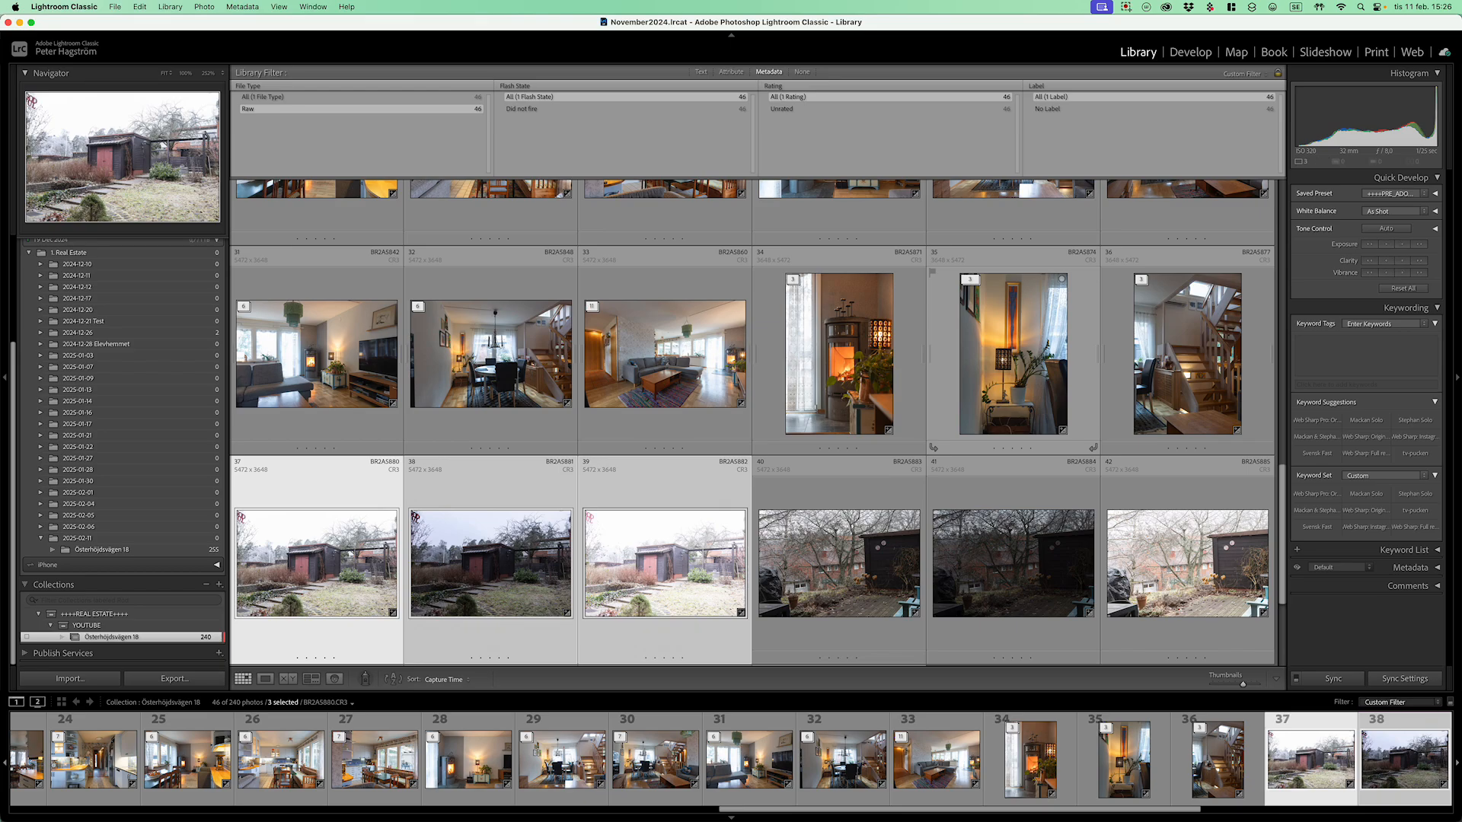
pyautogui.hotkey('ctrl', 'g')
pyautogui.press('Right')
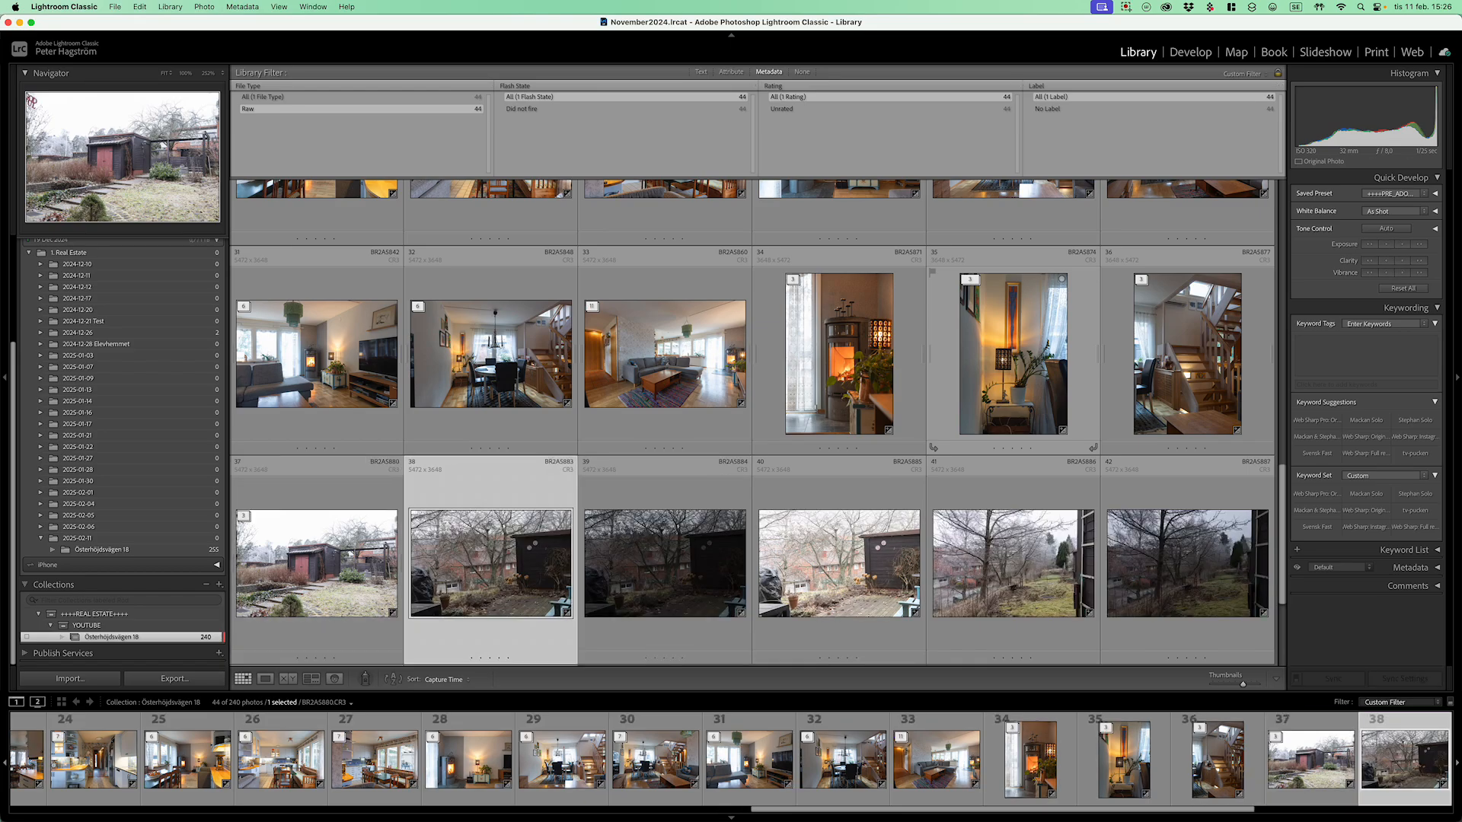
pyautogui.hotkey('shift', 'Right')
pyautogui.hotkey('shift', 'Right')
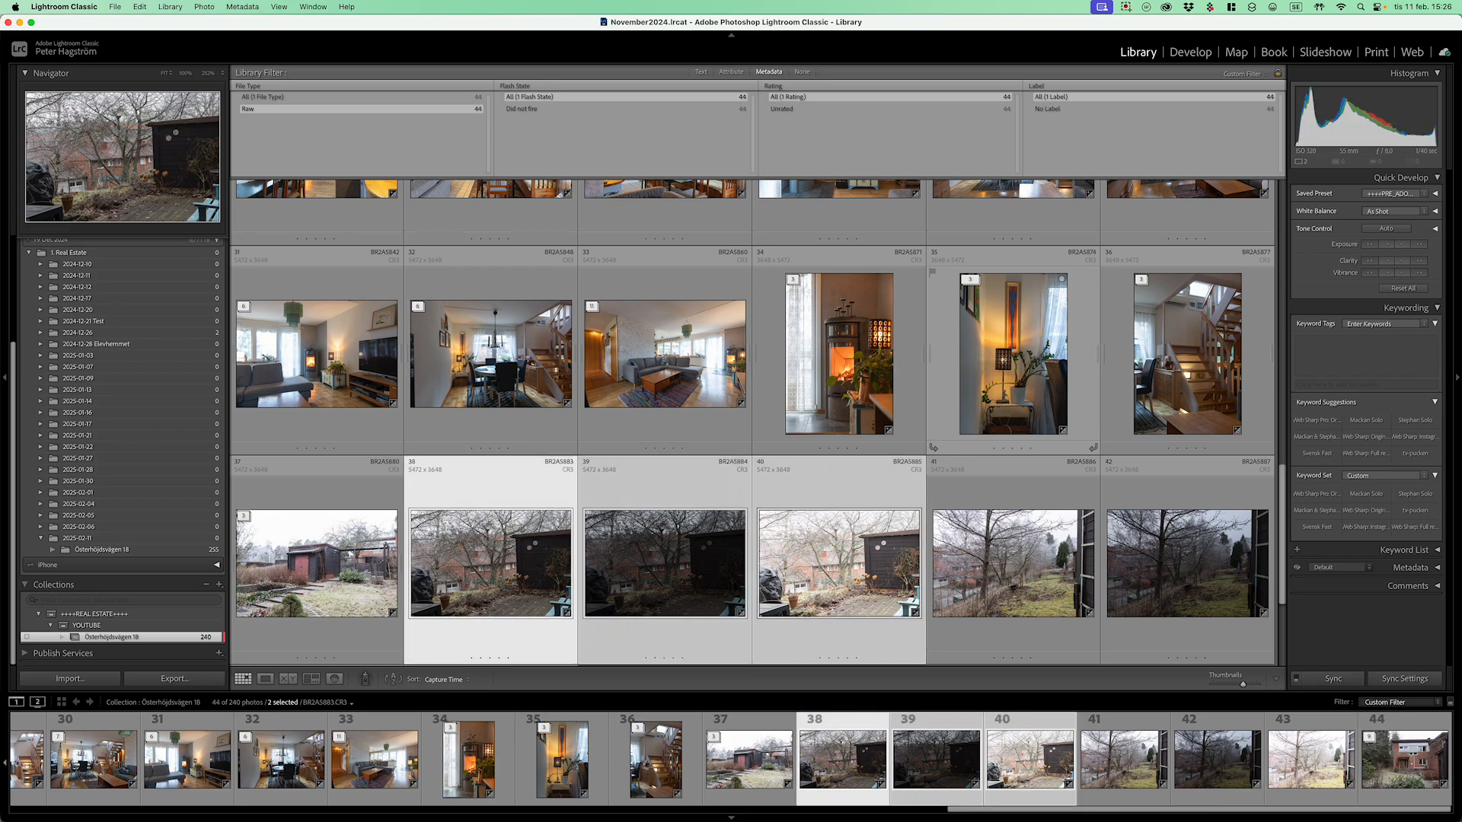
pyautogui.press('super+g')
pyautogui.press('Right')
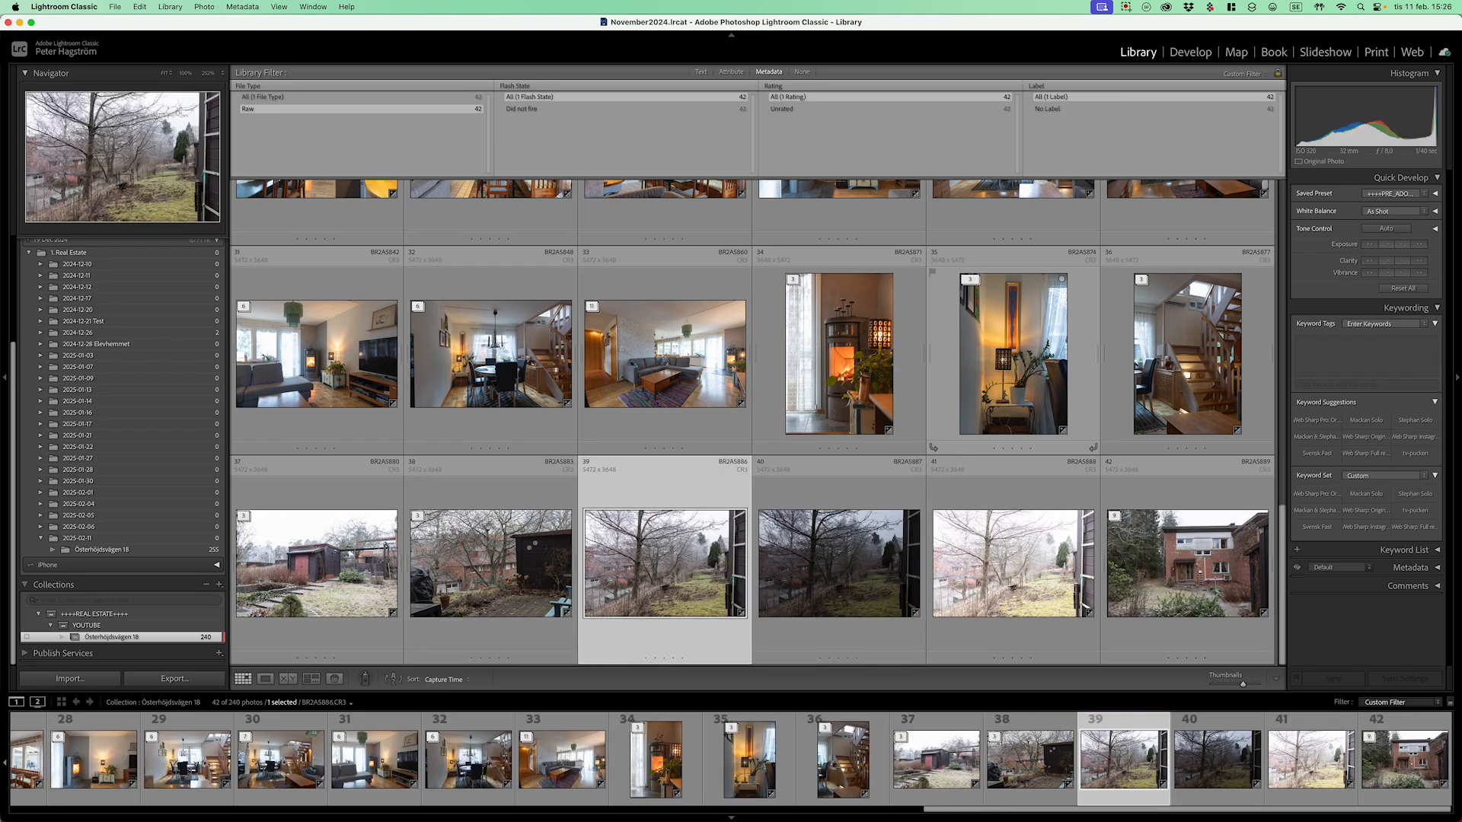
pyautogui.hotkey('shift', 'Right')
pyautogui.hotkey('shift', 'Right')
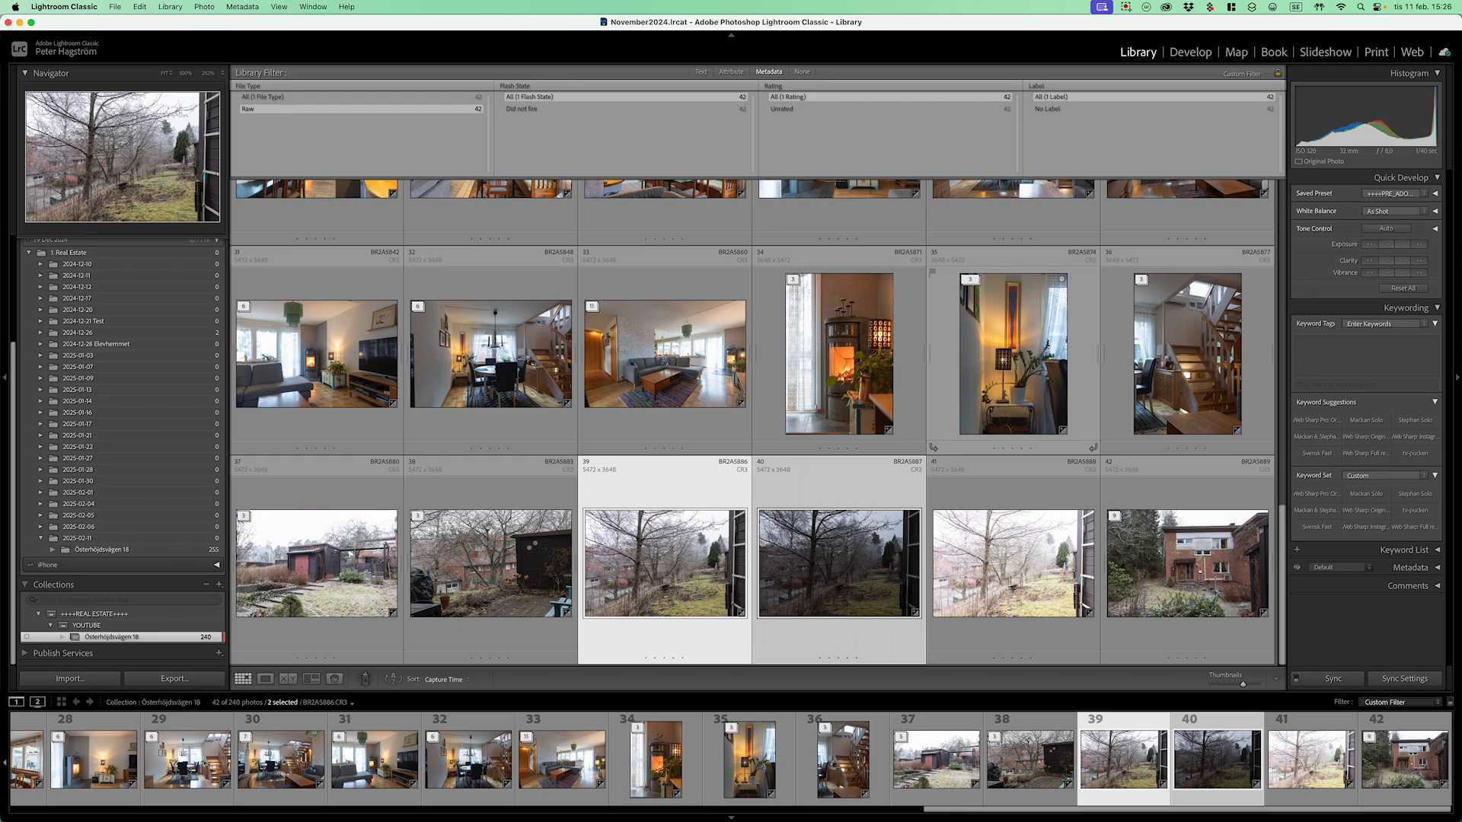
pyautogui.press('super+g')
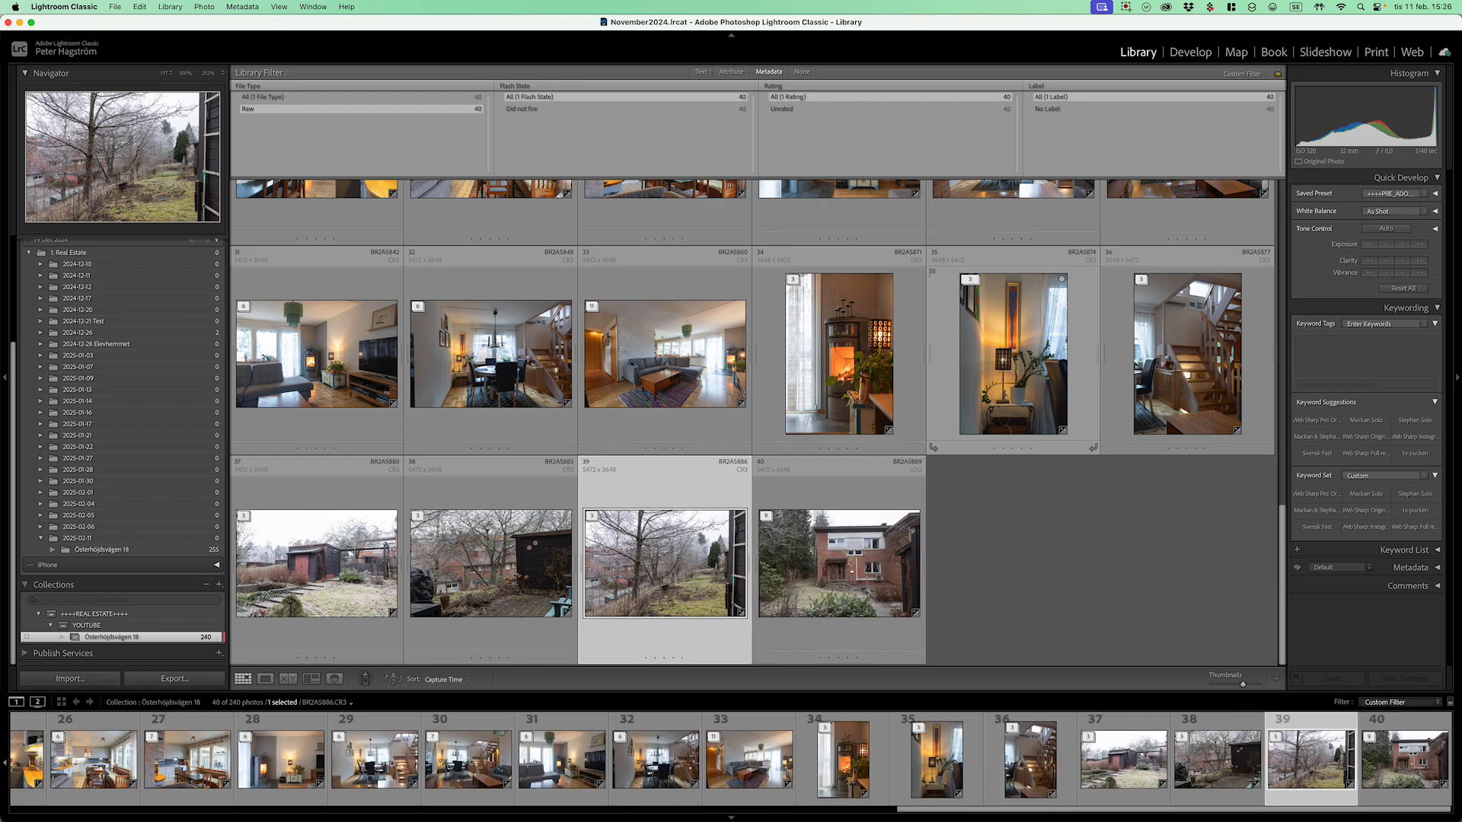
pyautogui.press('Right')
# Step: Unstack the oversized stack at photo 40, then stack photos 40–42, 41–43 and the last house-front brackets
pyautogui.press('super+shift+g')
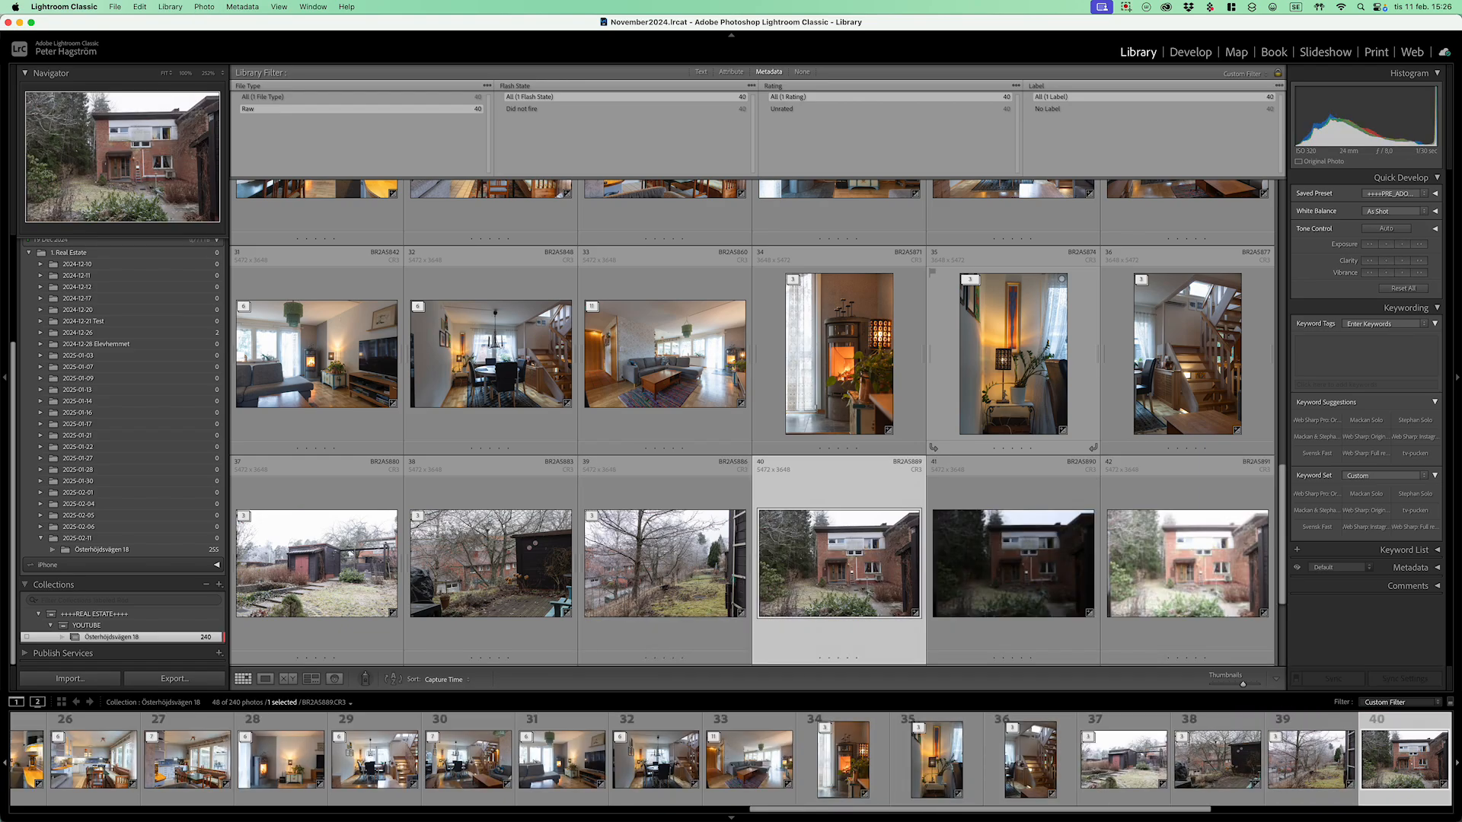
pyautogui.hotkey('shift', 'Right')
pyautogui.hotkey('shift', 'Right')
pyautogui.press('super+g')
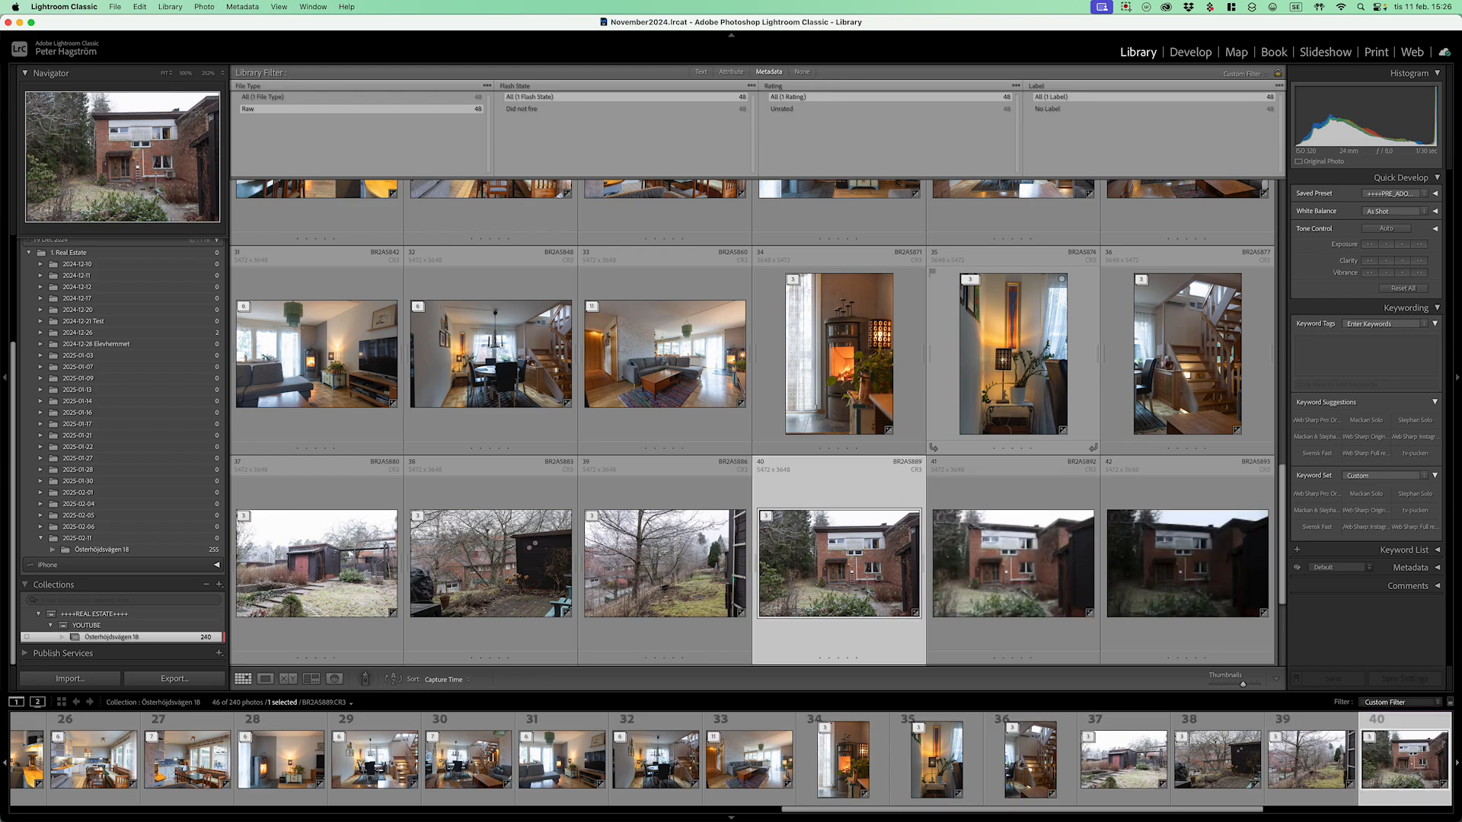
pyautogui.press('Right')
pyautogui.hotkey('shift', 'Right')
pyautogui.hotkey('shift', 'Right')
pyautogui.press('super+g')
pyautogui.press('Right')
pyautogui.hotkey('shift', 'Right')
pyautogui.hotkey('shift', 'Right')
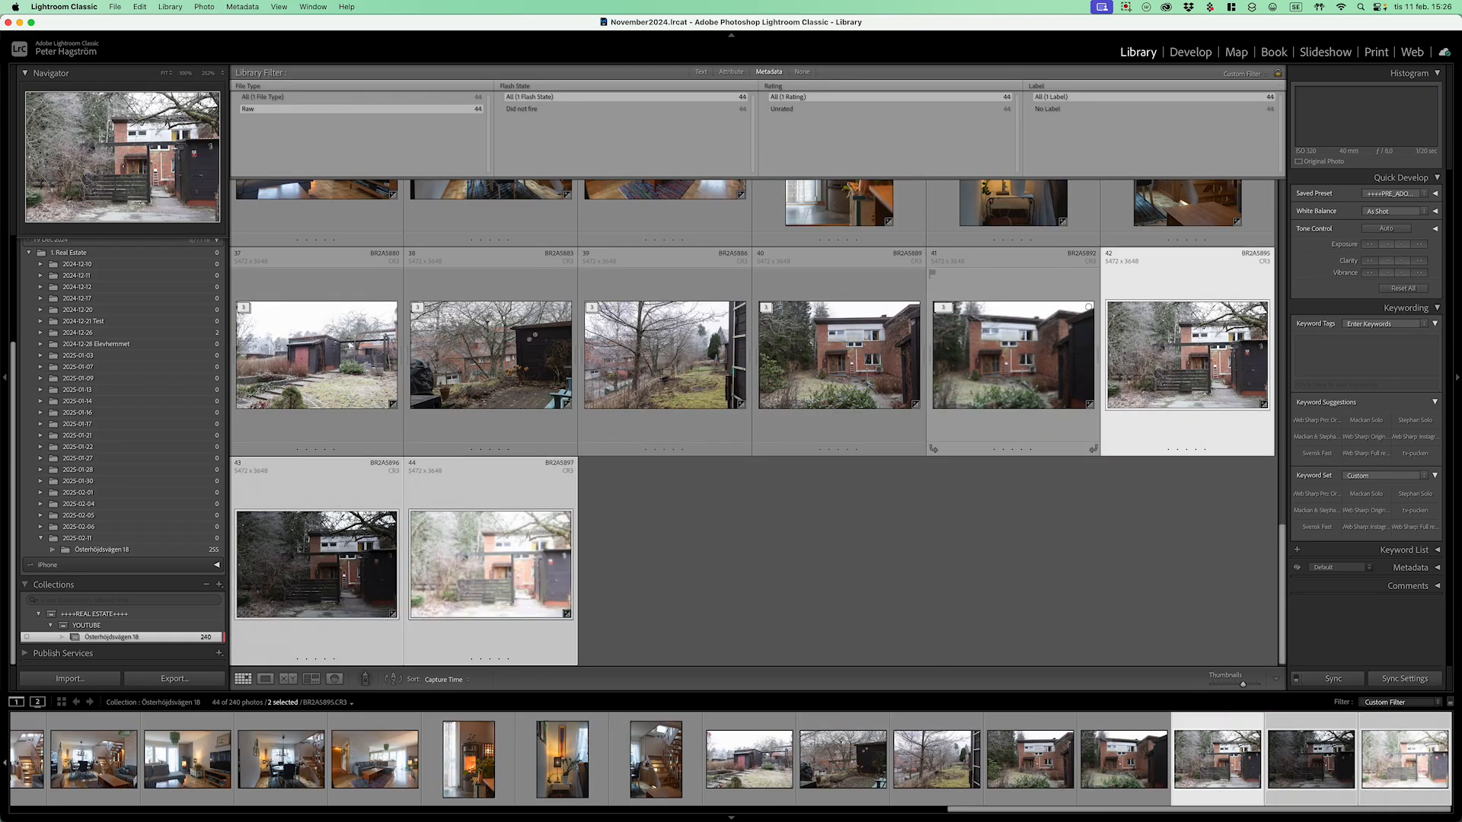
pyautogui.press('super+g')
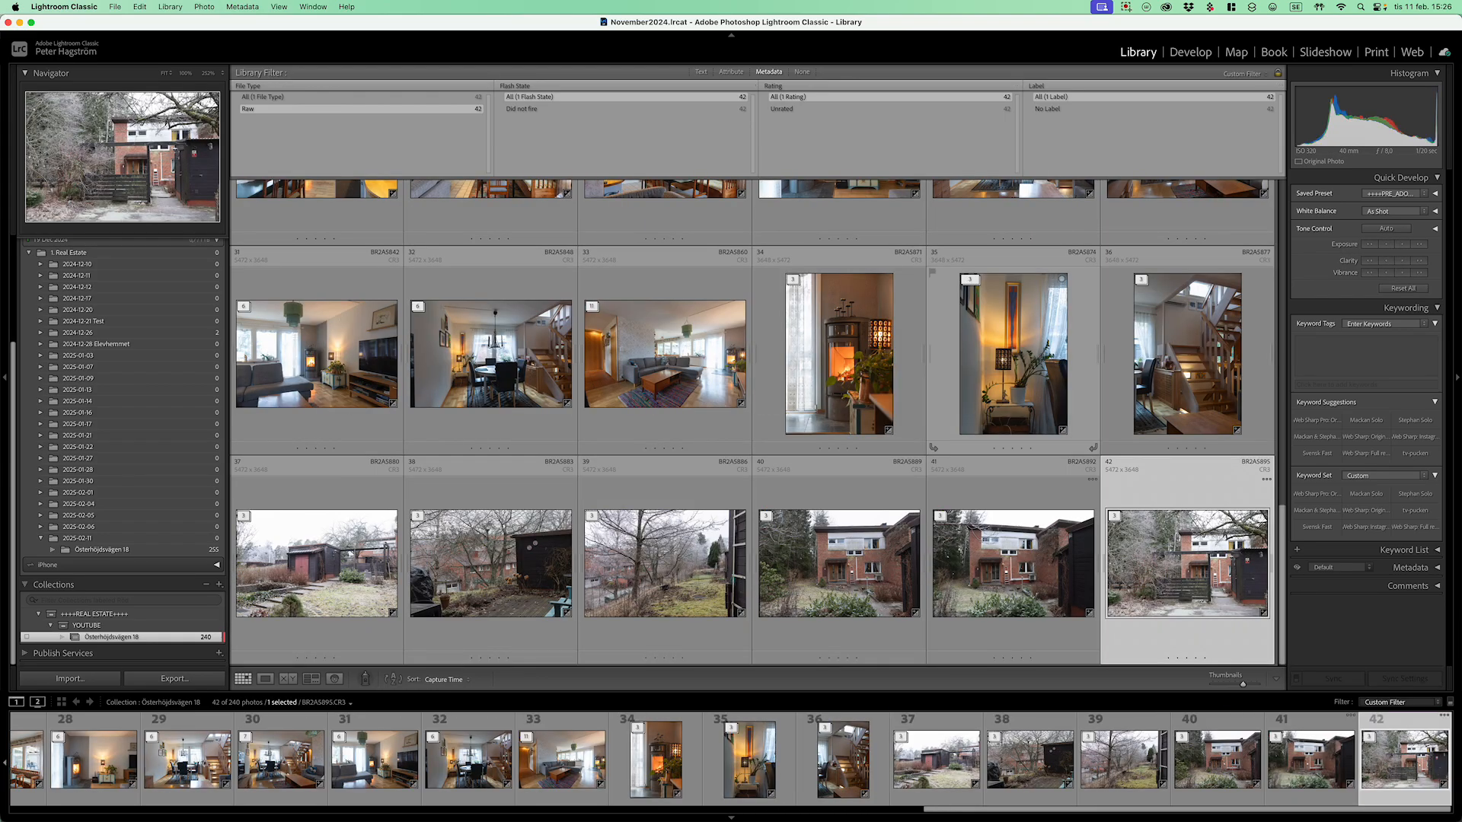
# Step: Scroll to the top, check a photo in Loupe, then jump the grid to the first photo
pyautogui.scroll(15, 754, 423)
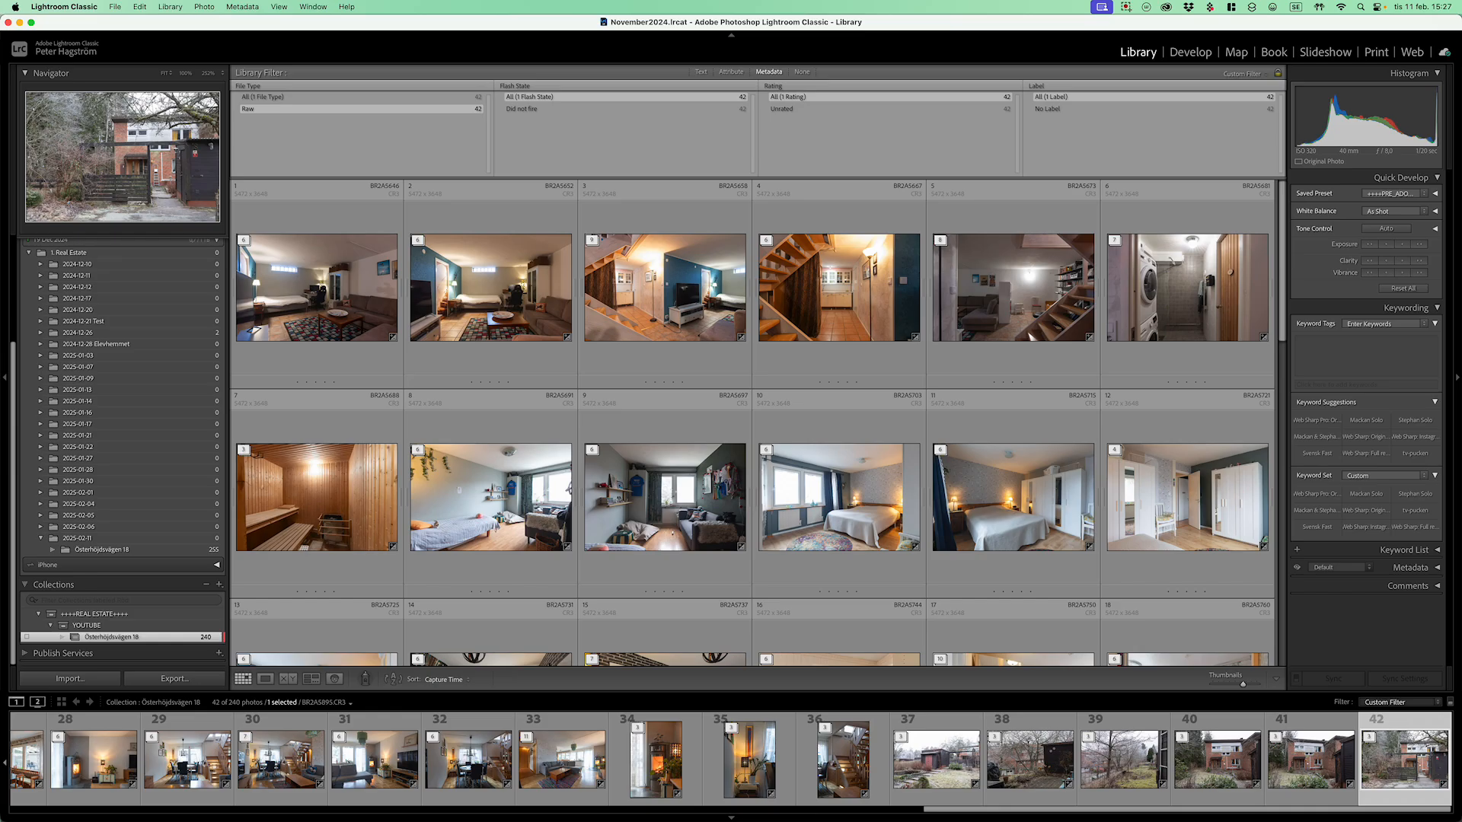
pyautogui.press('e')
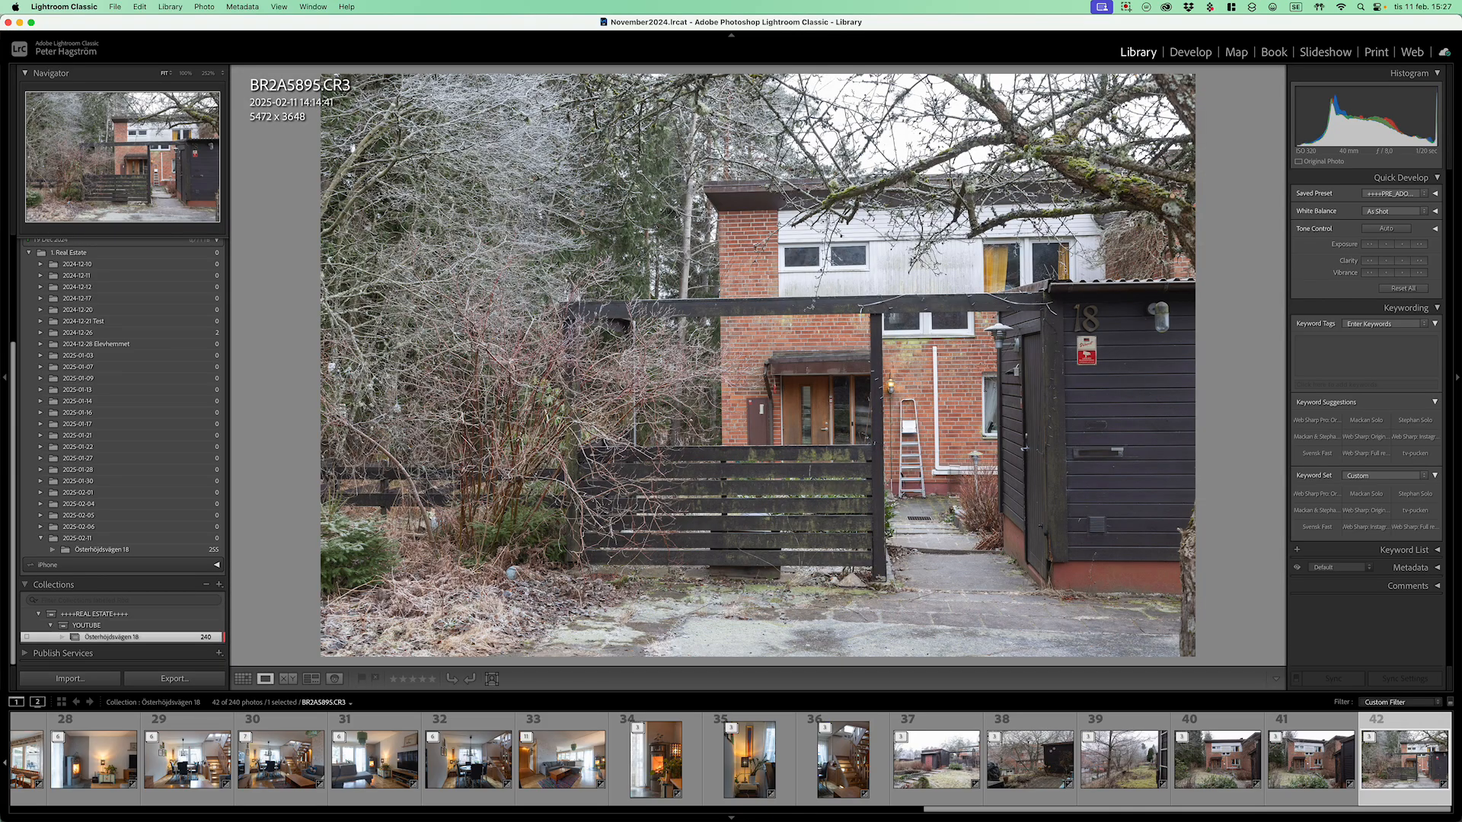
pyautogui.press('Left')
pyautogui.press('Left')
pyautogui.press('Left')
pyautogui.press('Left')
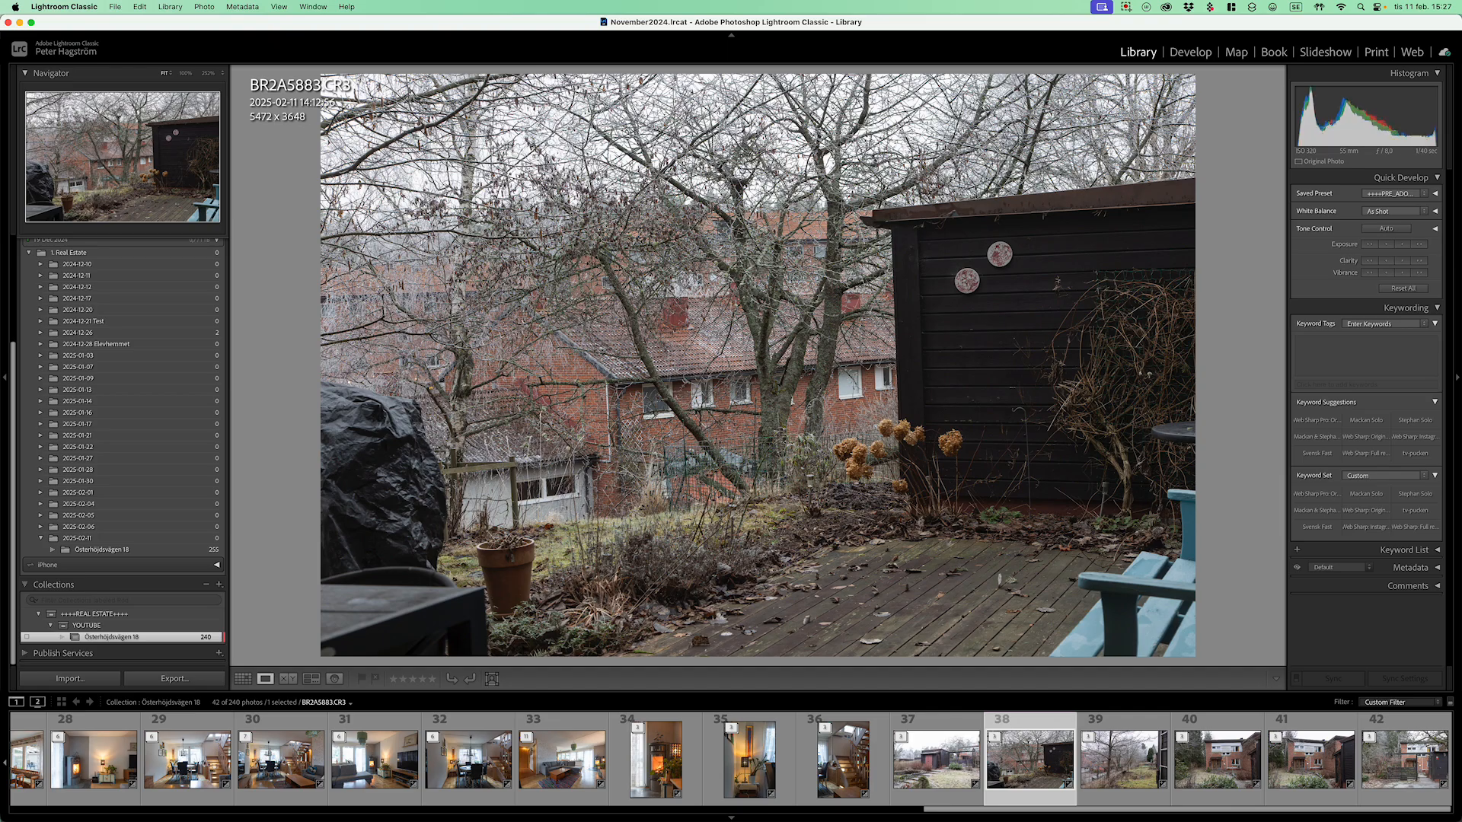
pyautogui.press('g')
pyautogui.press('Home')
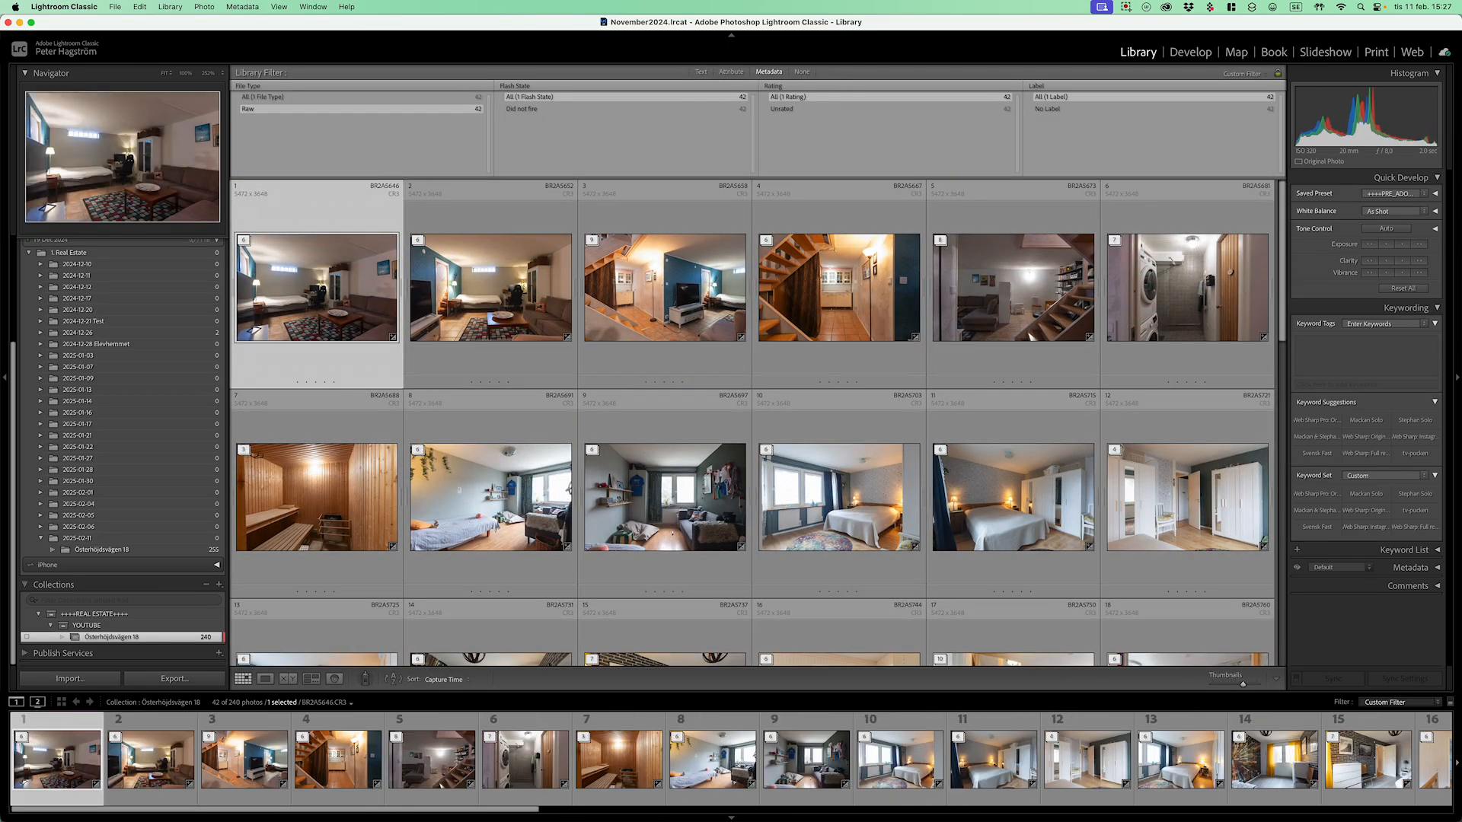
# Step: Review the opening photos full size through the stairs, sauna and bedroom, zooming in on the sofa
pyautogui.press('e')
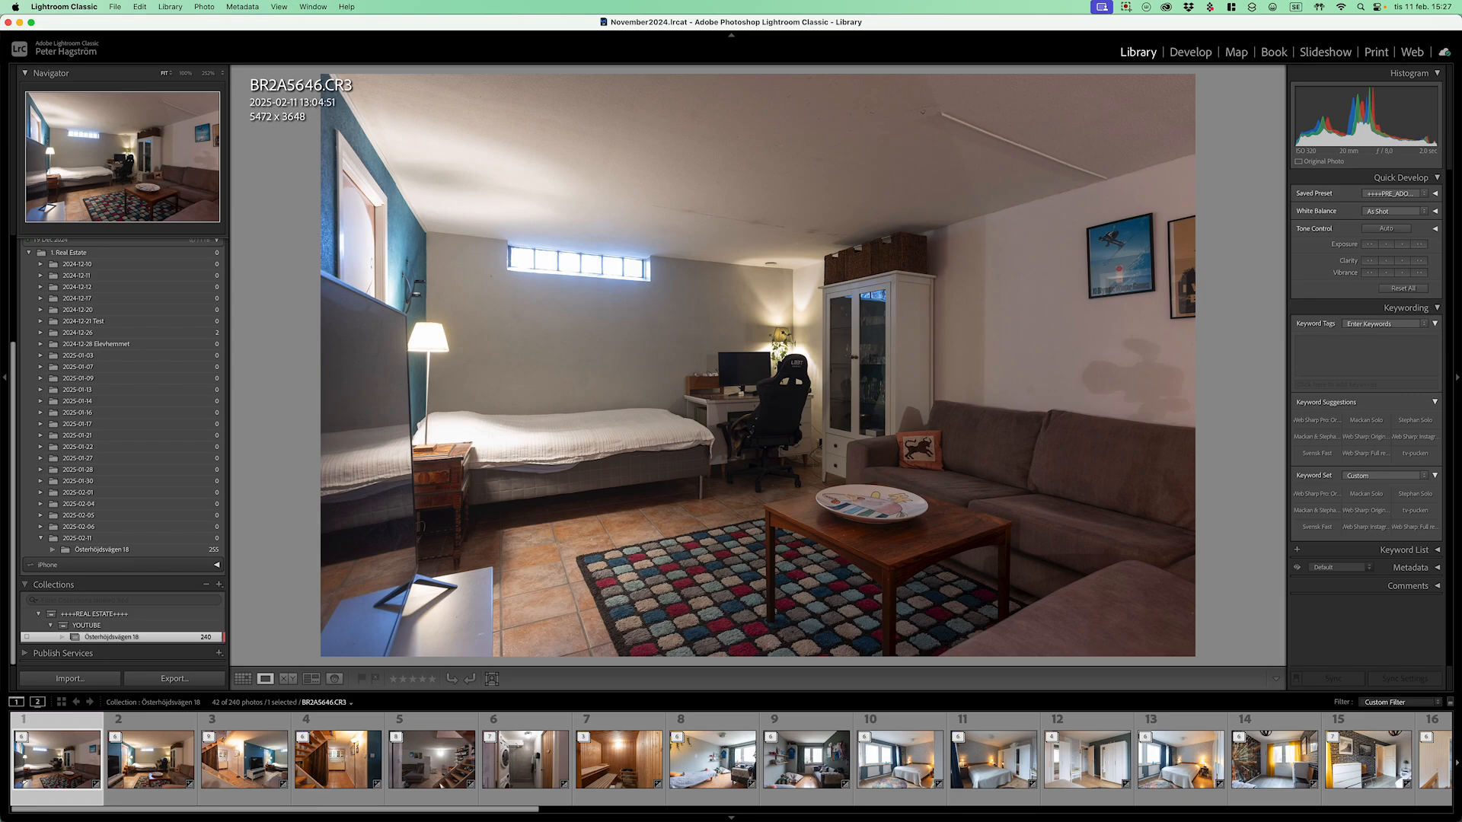
pyautogui.press('Right')
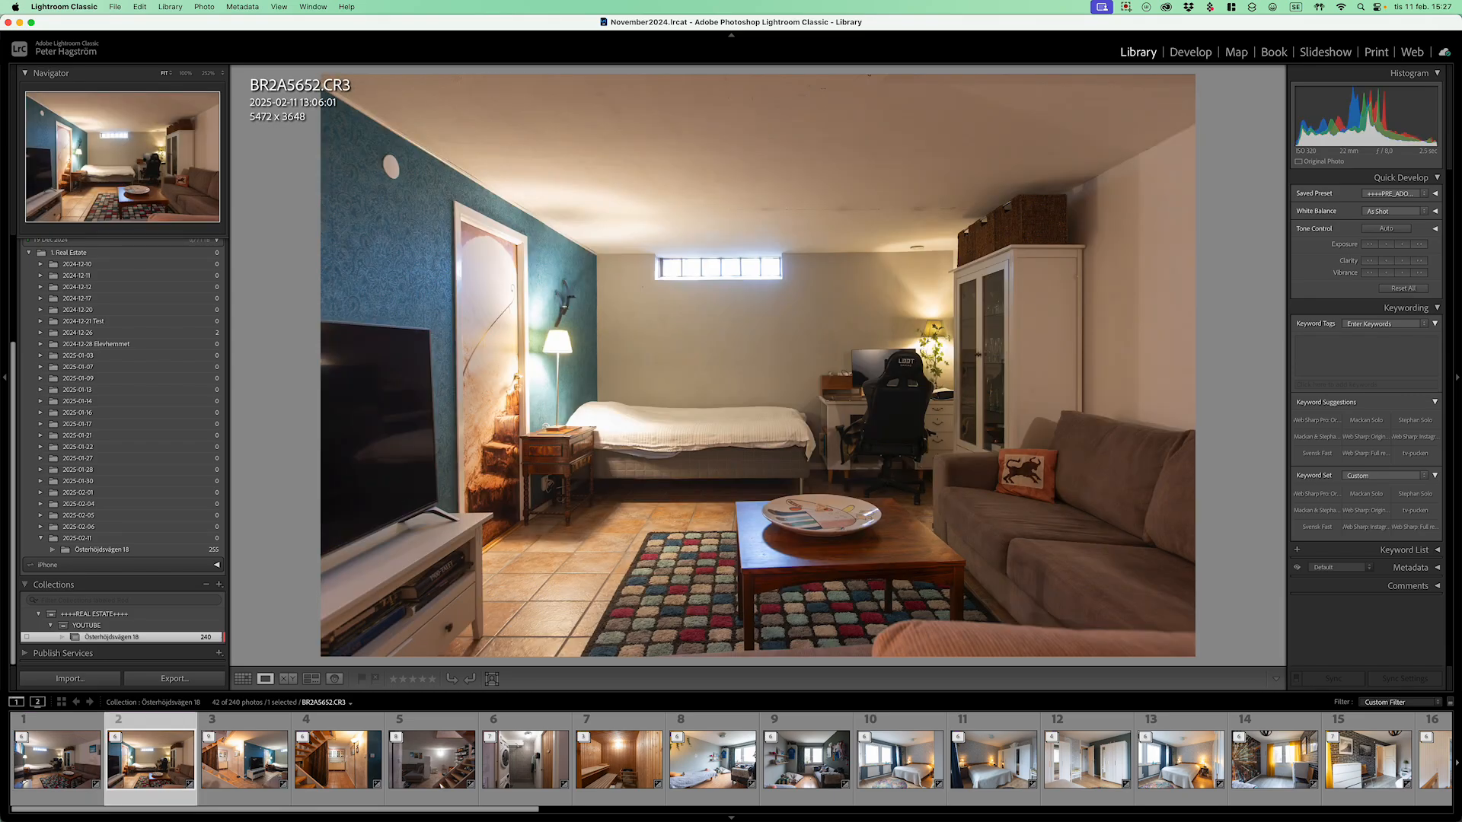
pyautogui.press('Right')
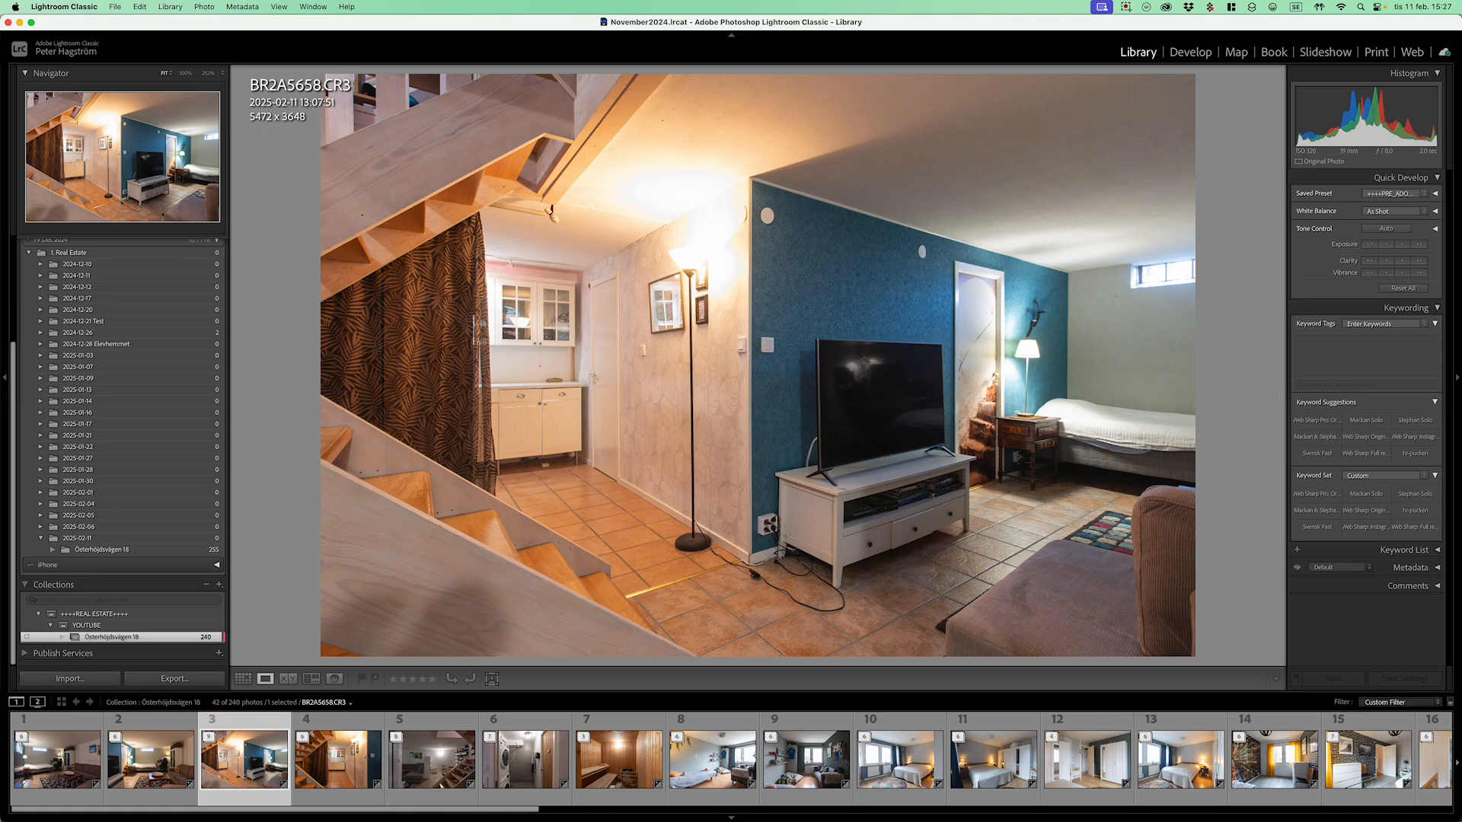
pyautogui.press('Right')
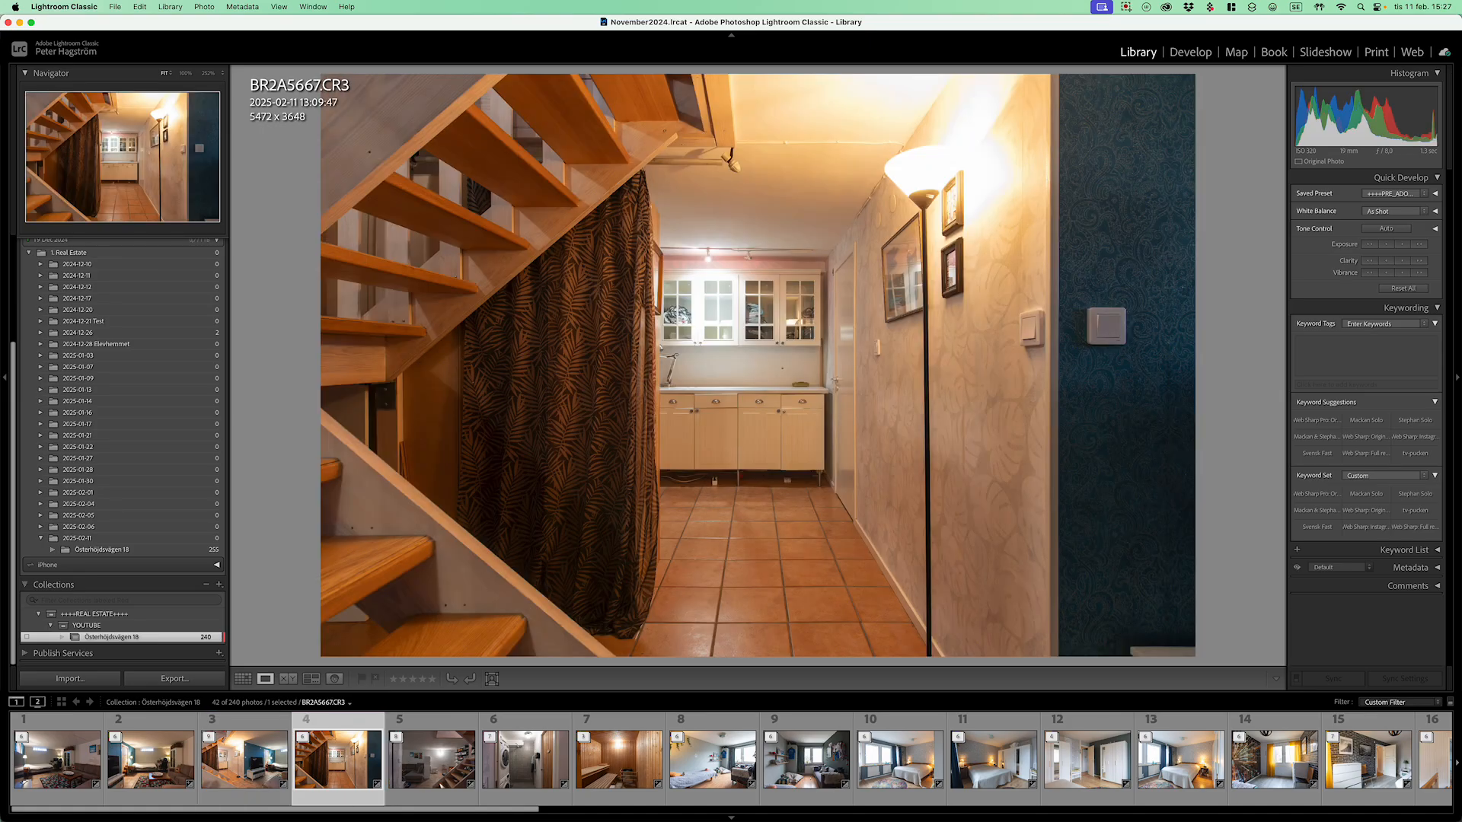
pyautogui.press('Right')
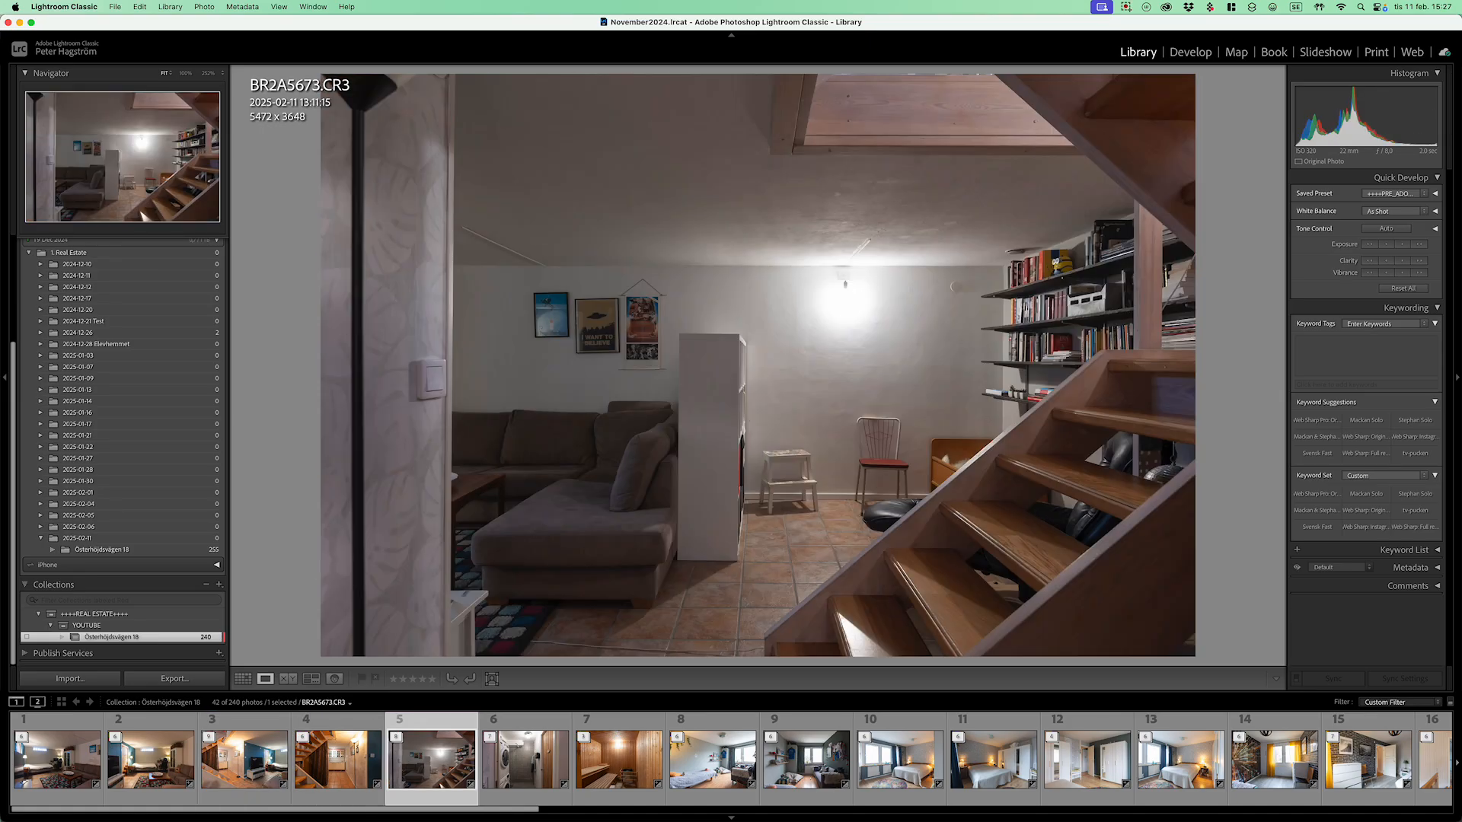
pyautogui.press('Left')
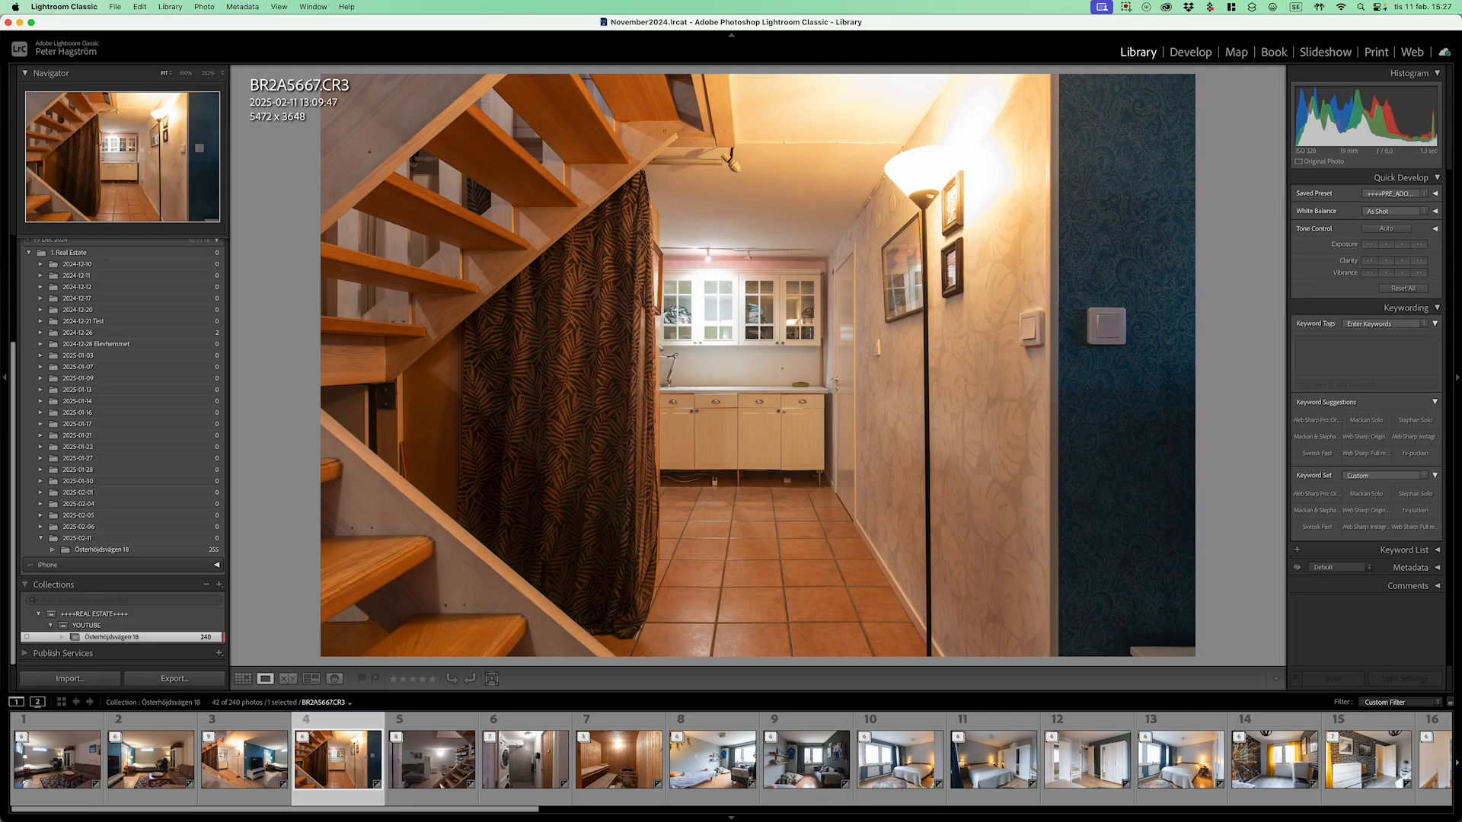
pyautogui.press('Right')
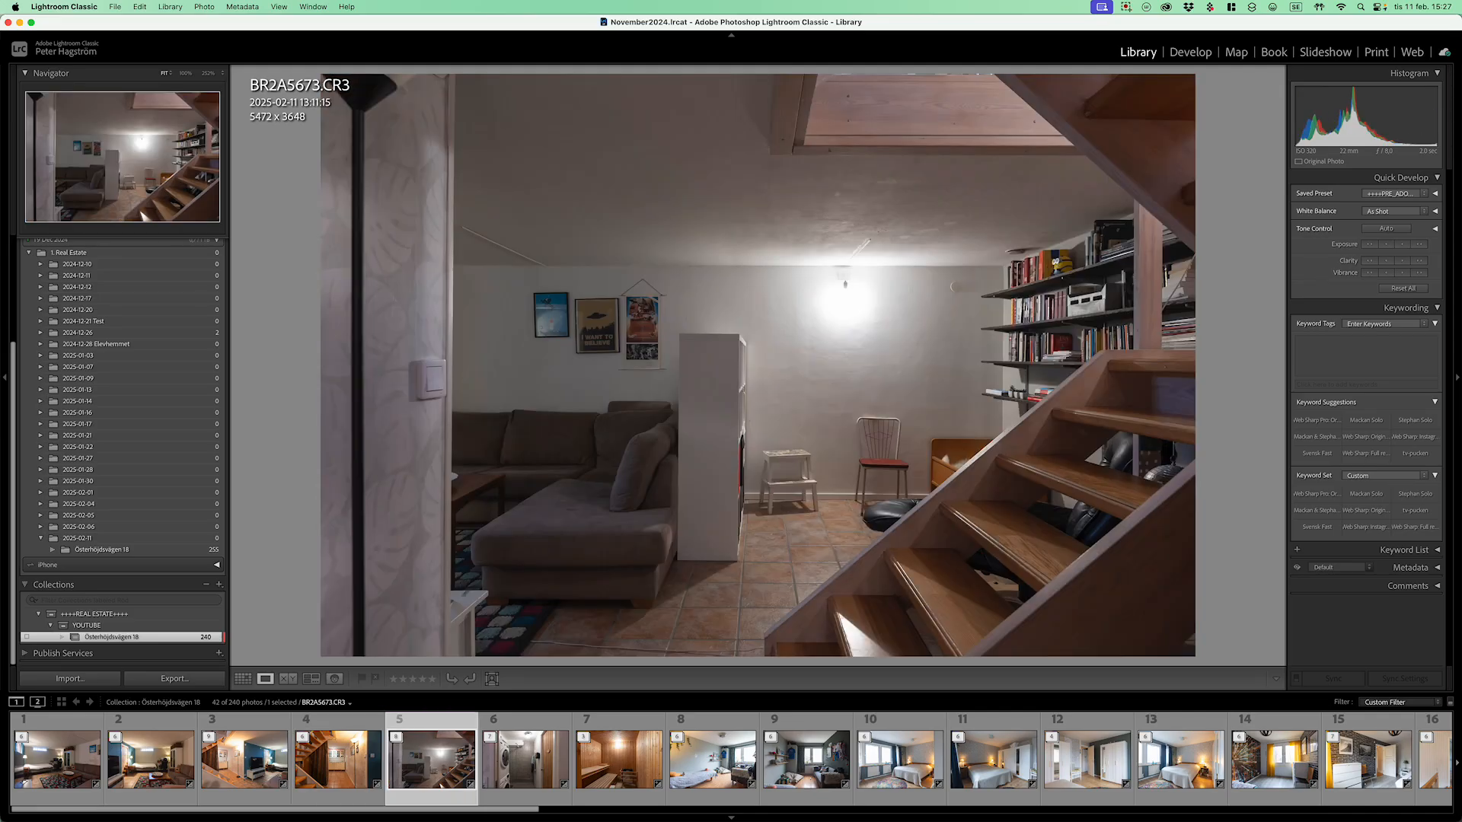
pyautogui.press('Right')
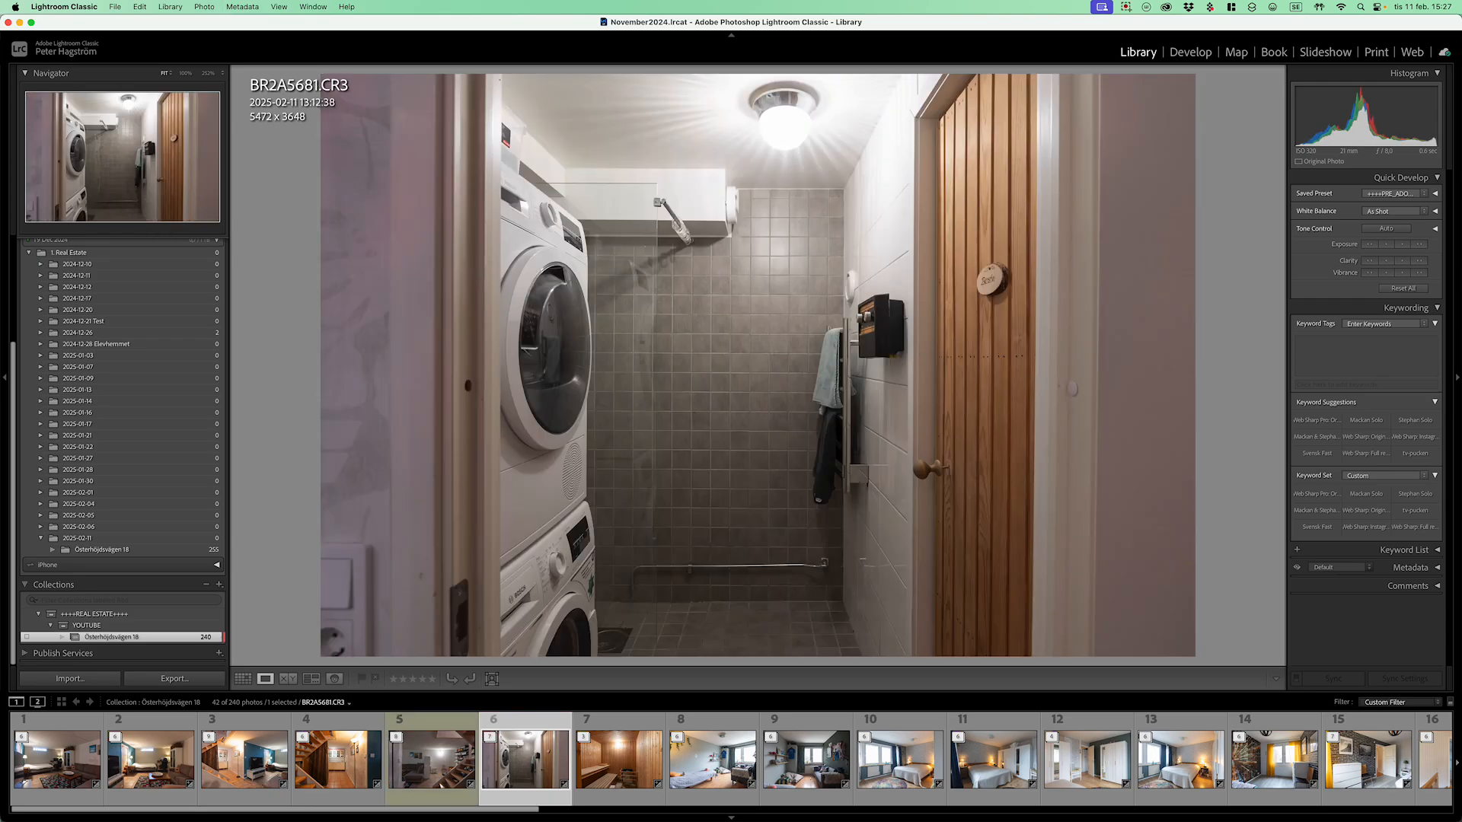
pyautogui.press('Right')
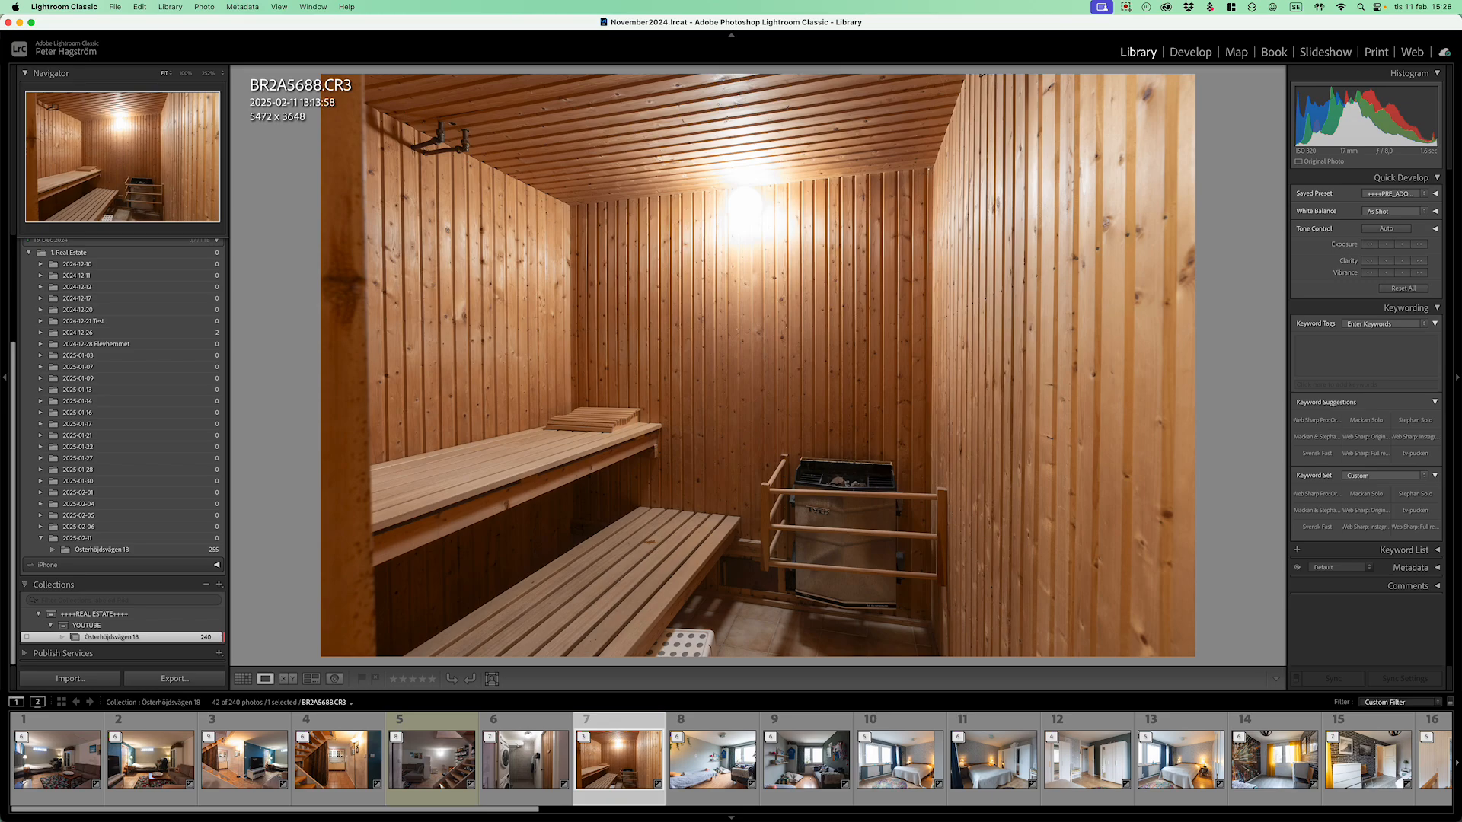
pyautogui.press('Right')
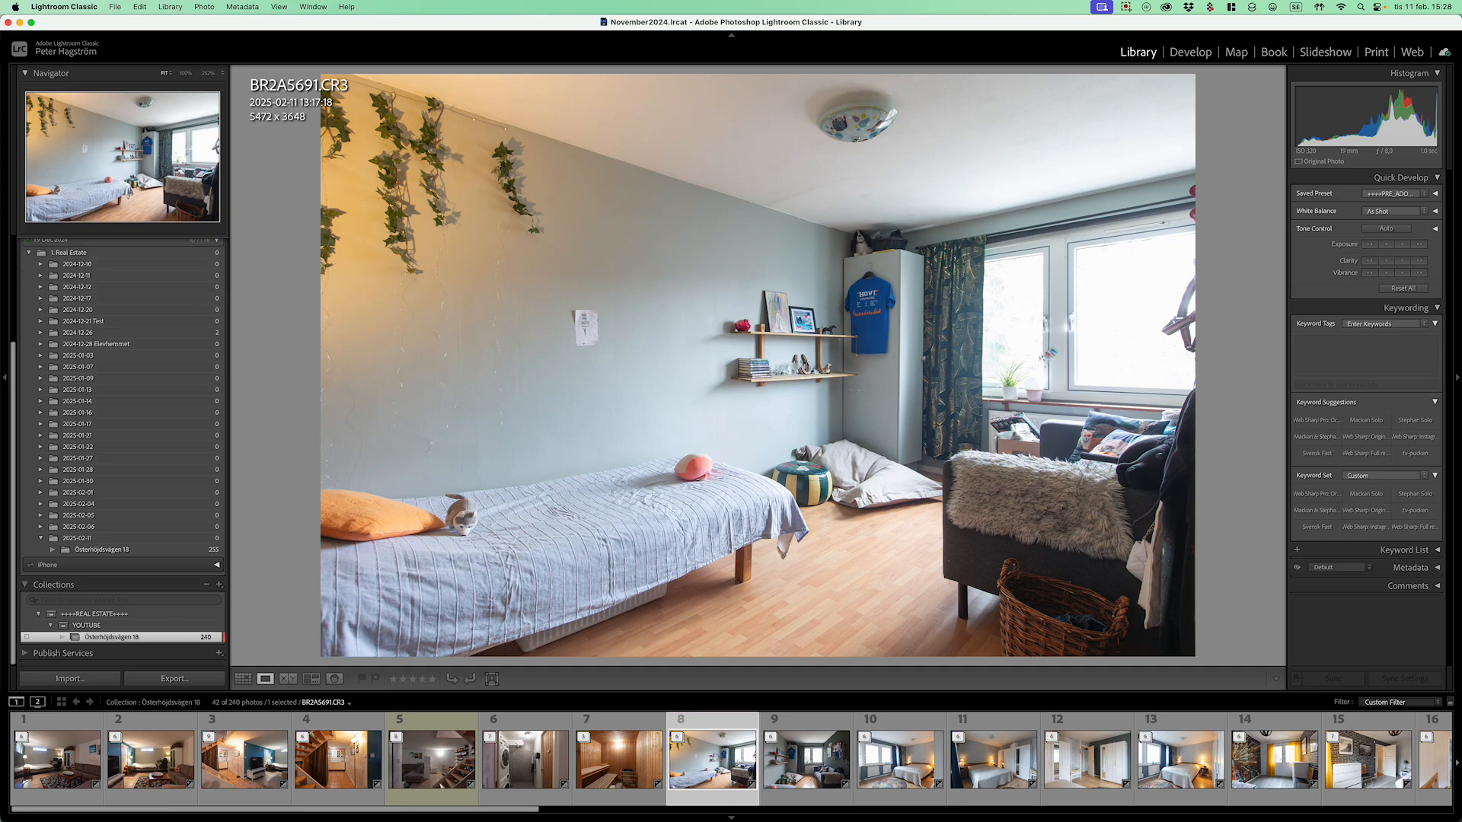
pyautogui.moveTo(983, 397); pyautogui.dragTo(1069, 476)
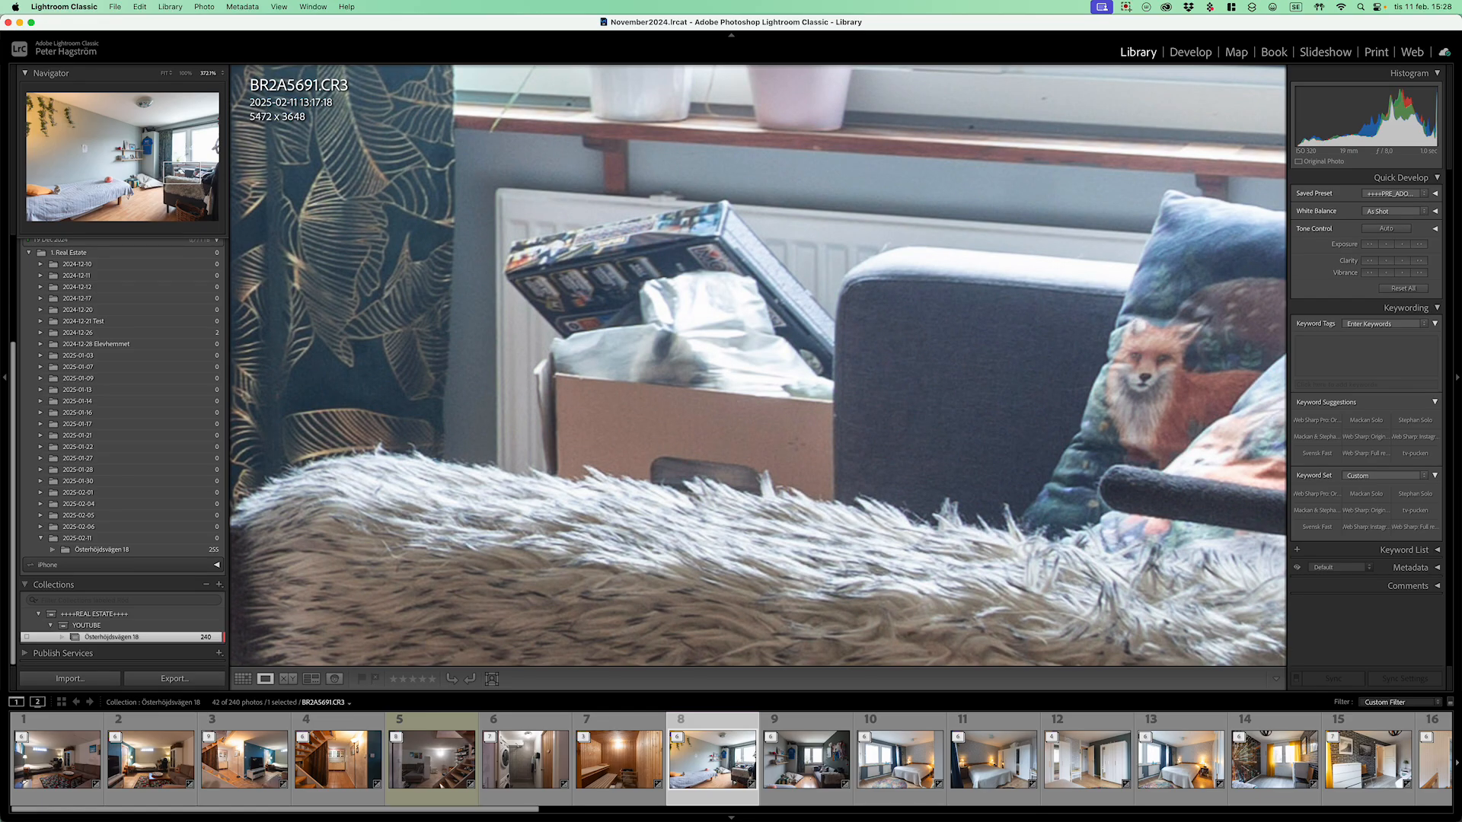
pyautogui.click(796, 440)
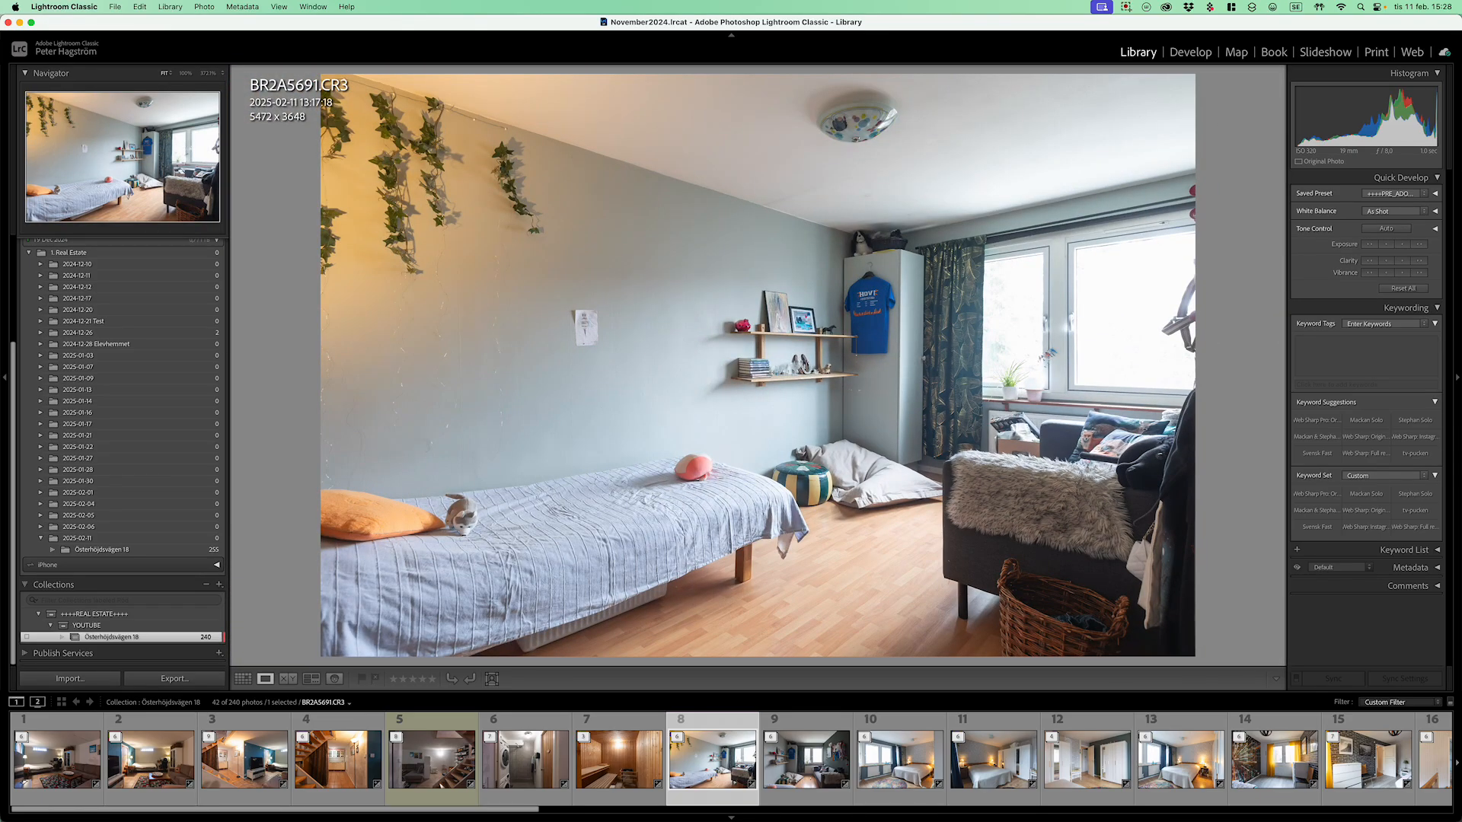
# Step: Step through the bedroom shots and give the hallway doorways photo 16 a yellow label
pyautogui.press('Right')
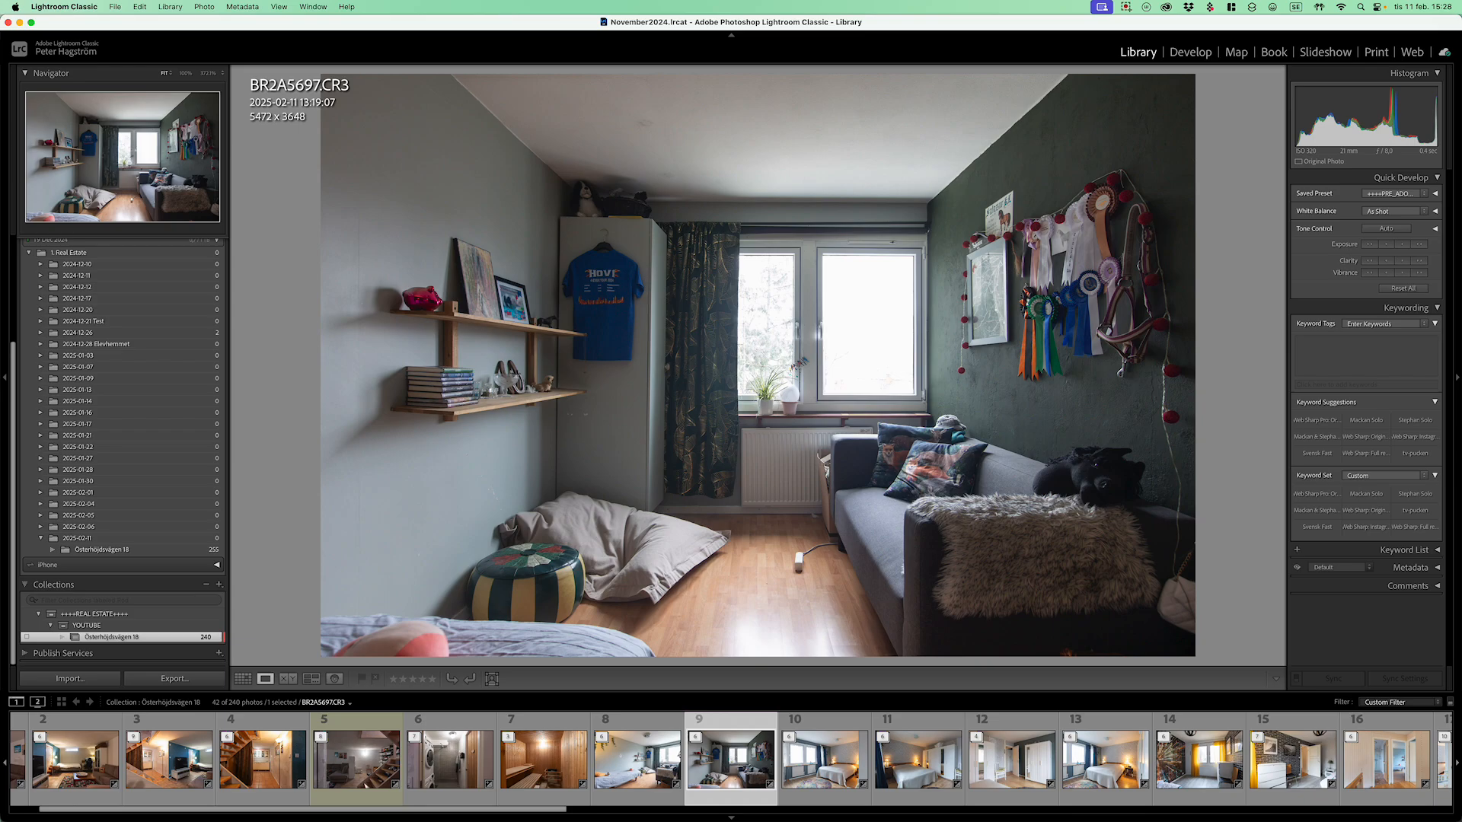
pyautogui.press('Right')
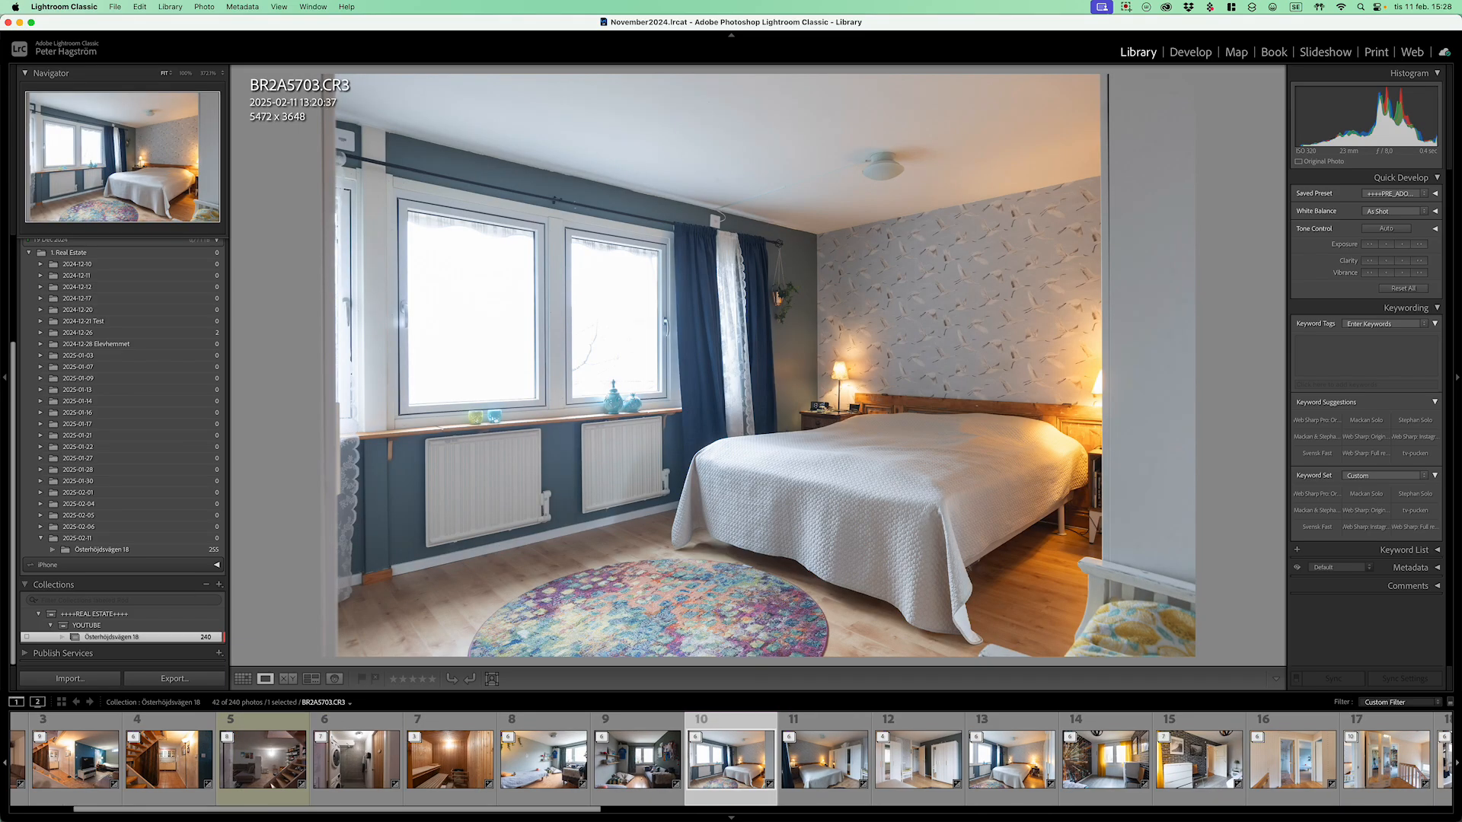
pyautogui.press('Right')
pyautogui.press('Right')
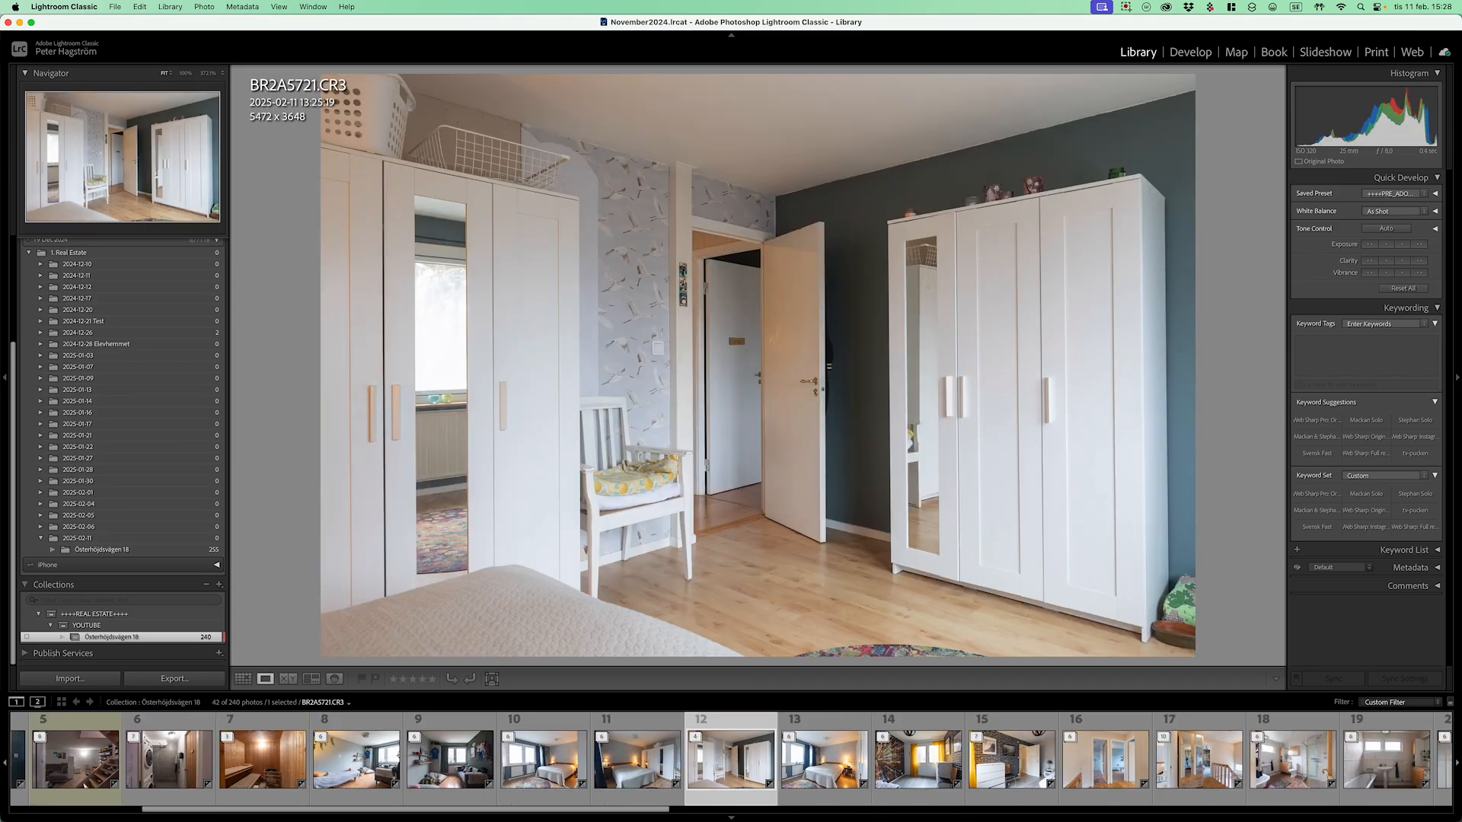
pyautogui.press('Right')
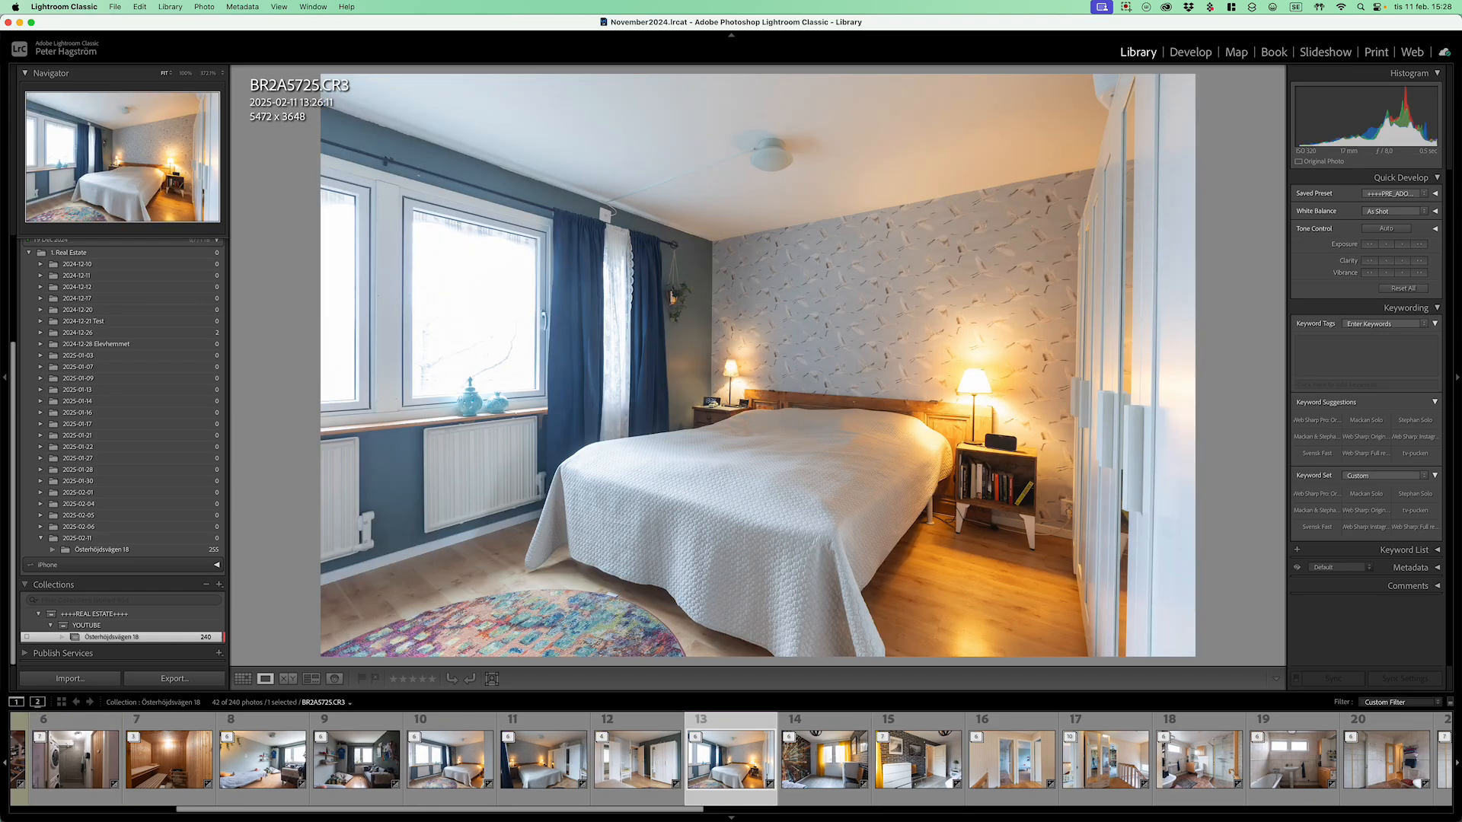
pyautogui.press('Left')
pyautogui.press('Left')
pyautogui.press('Left')
pyautogui.press('Right')
pyautogui.press('Right')
pyautogui.press('Right')
pyautogui.press('Right')
pyautogui.press('Right')
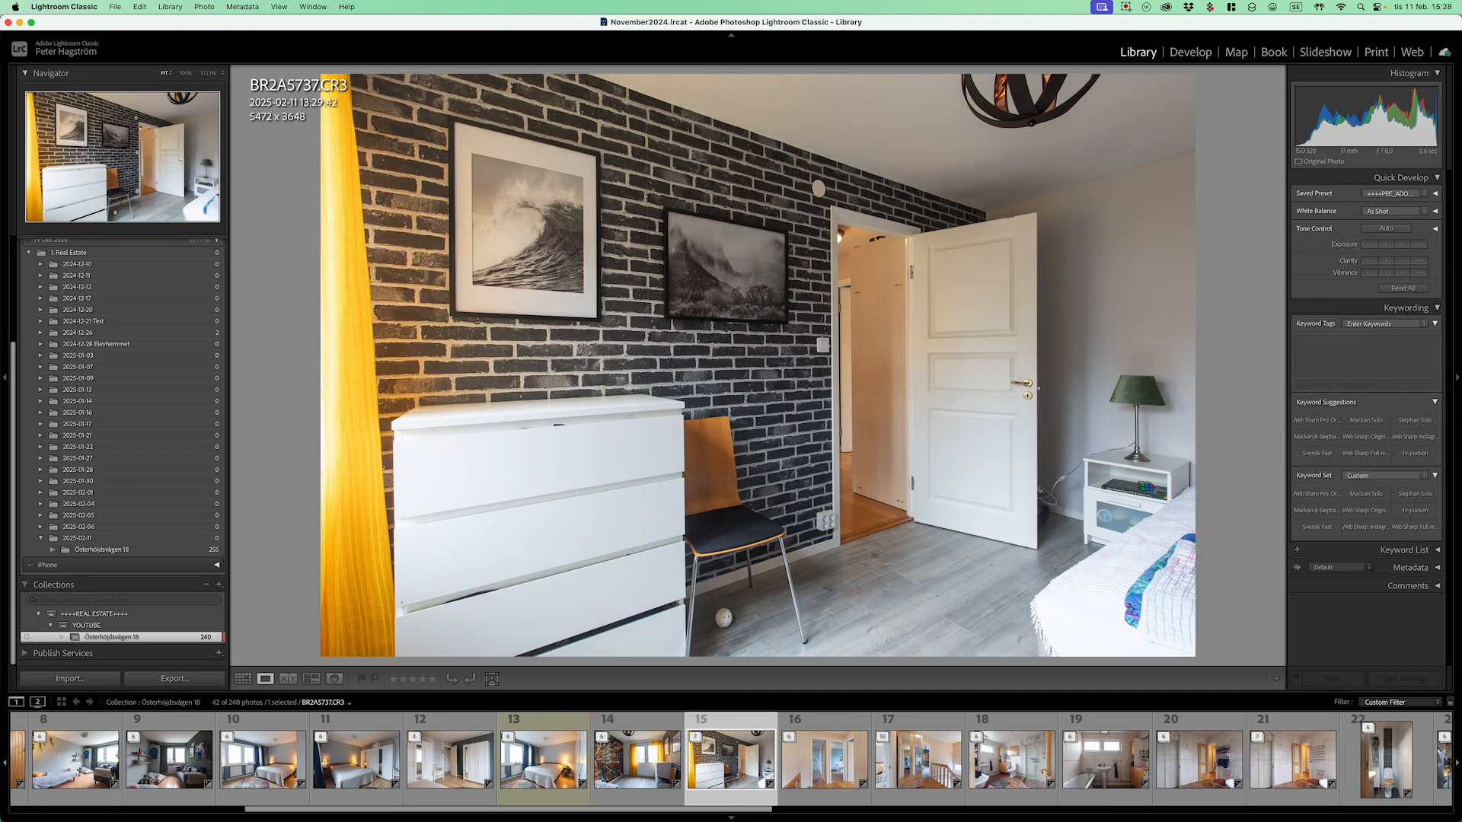
pyautogui.press('Right')
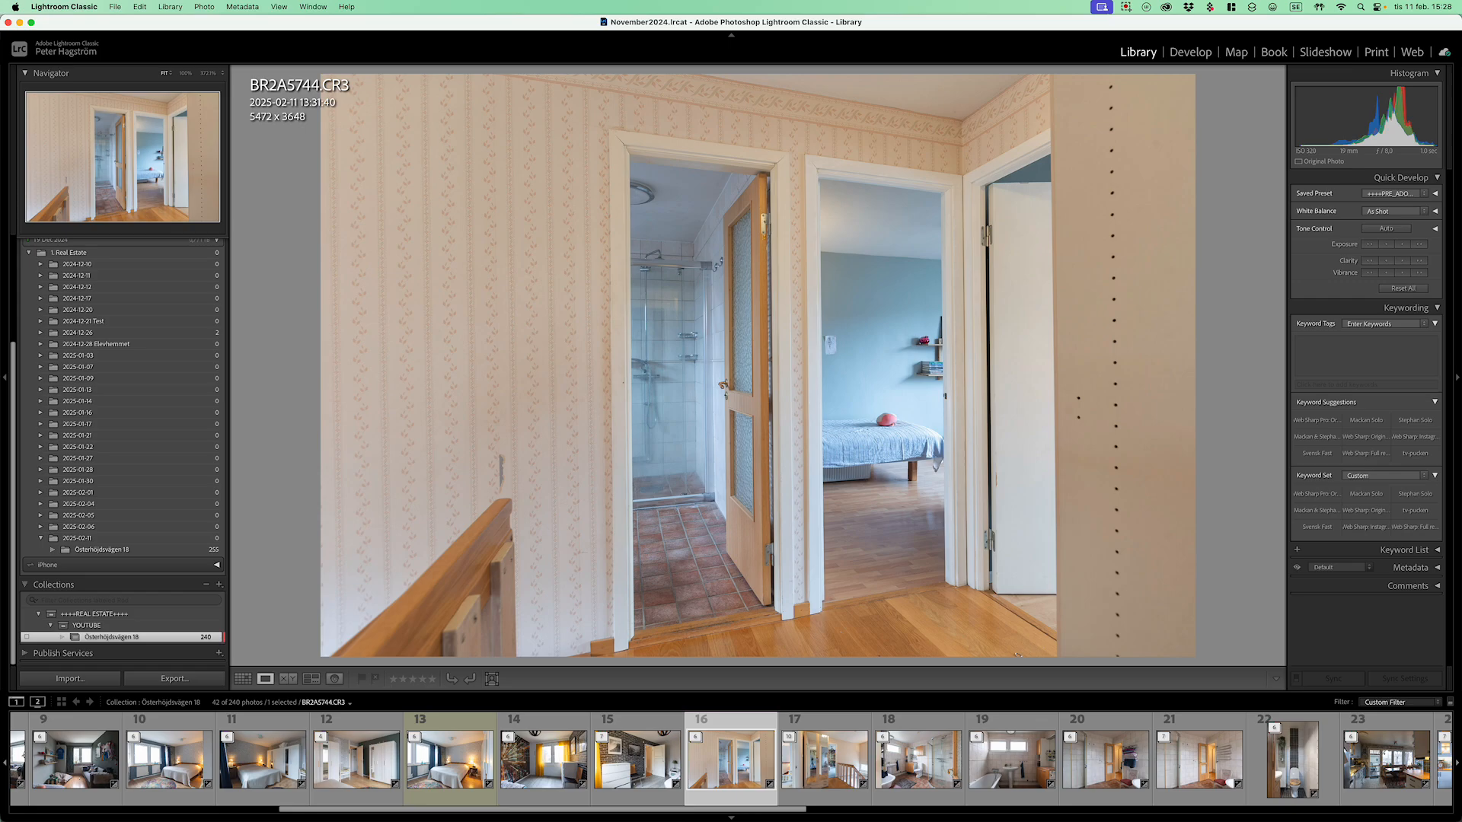
# Step: Compare the towel and empty towel-rack bathroom shots and label the towel photo 20 yellow
pyautogui.press('Right')
pyautogui.press('Left')
pyautogui.press('7')
pyautogui.press('Right')
pyautogui.press('Right')
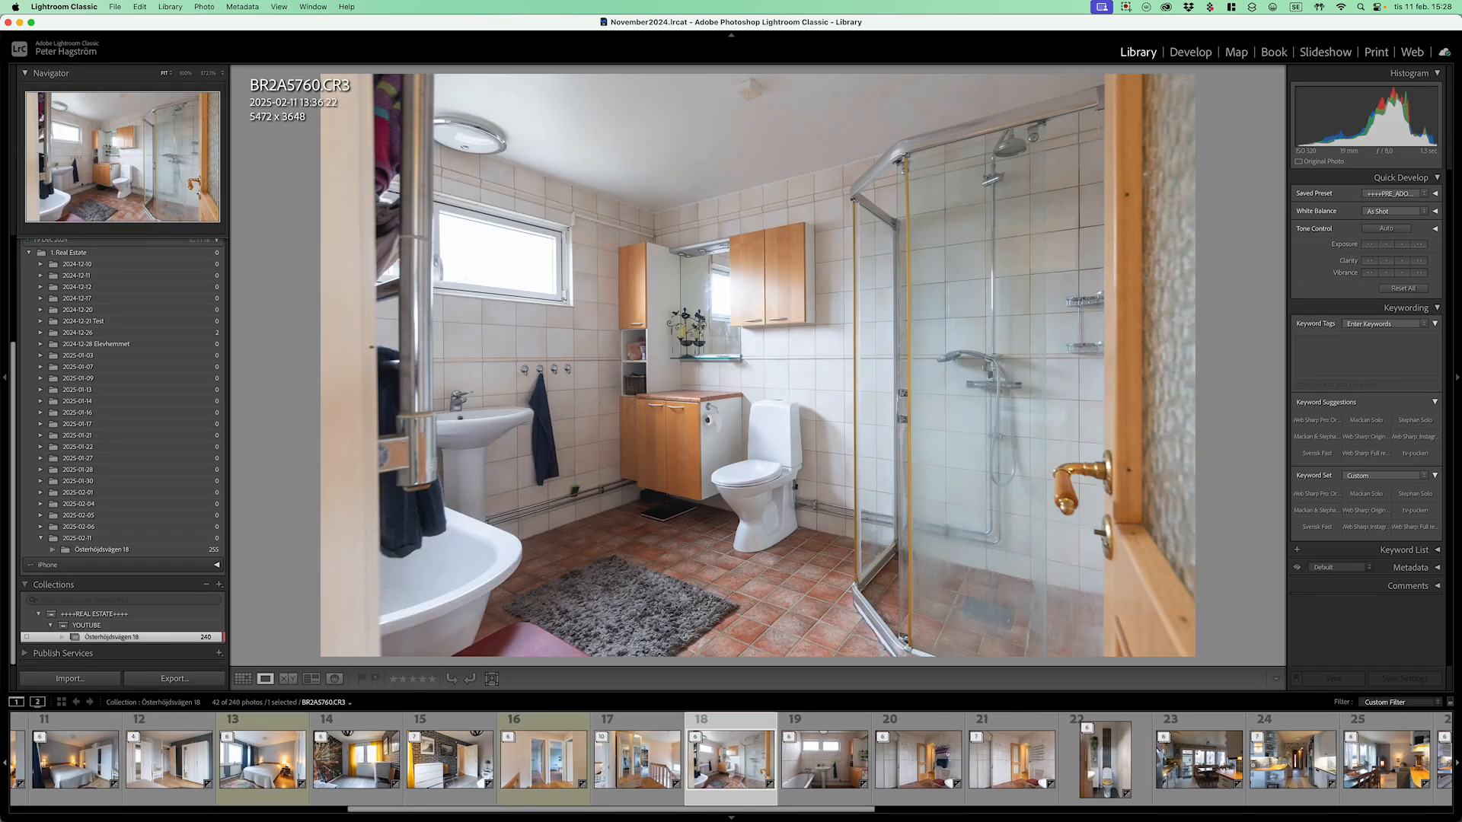
pyautogui.press('Right')
pyautogui.press('Right')
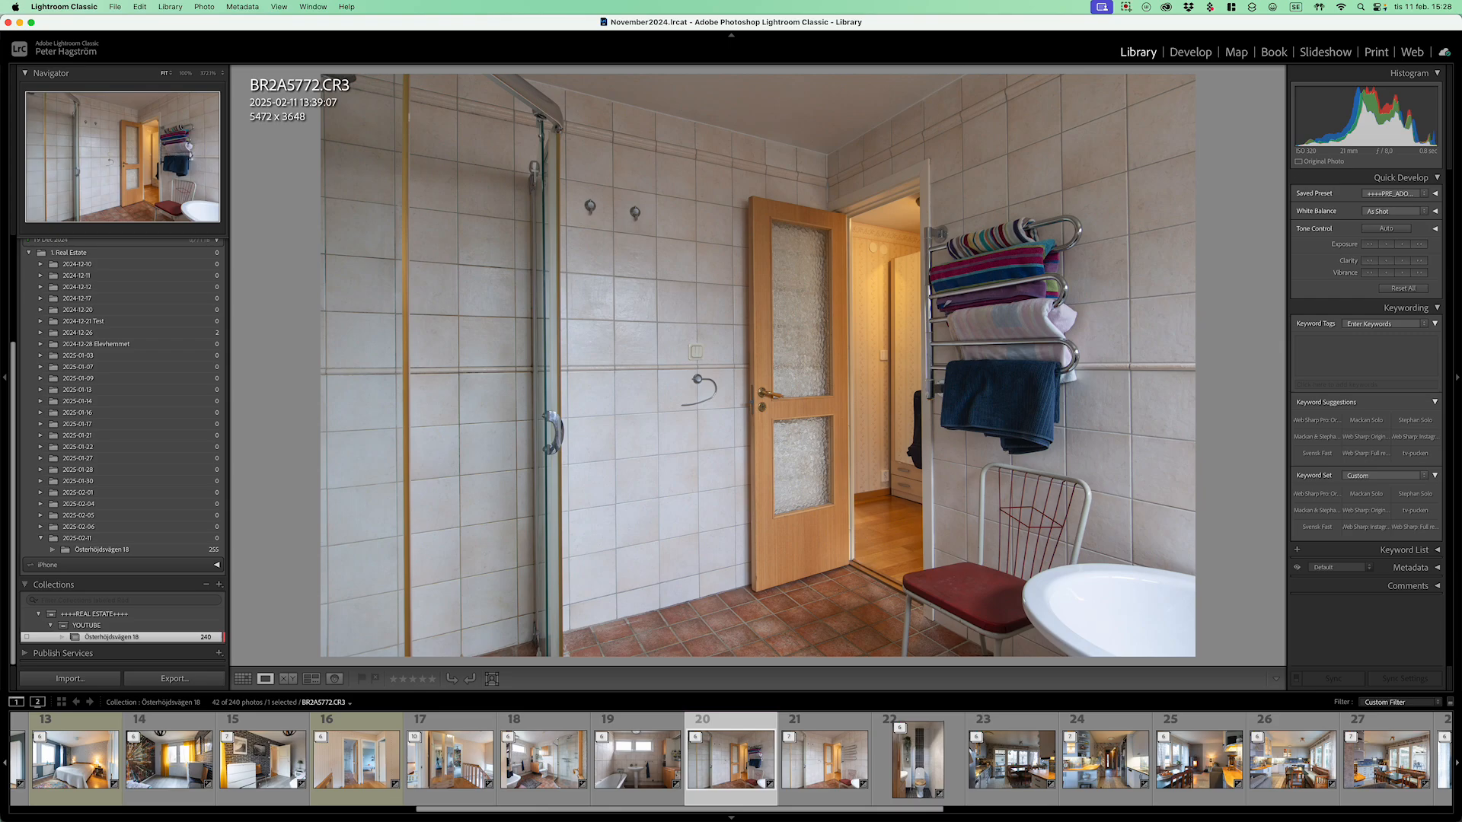
pyautogui.press('Right')
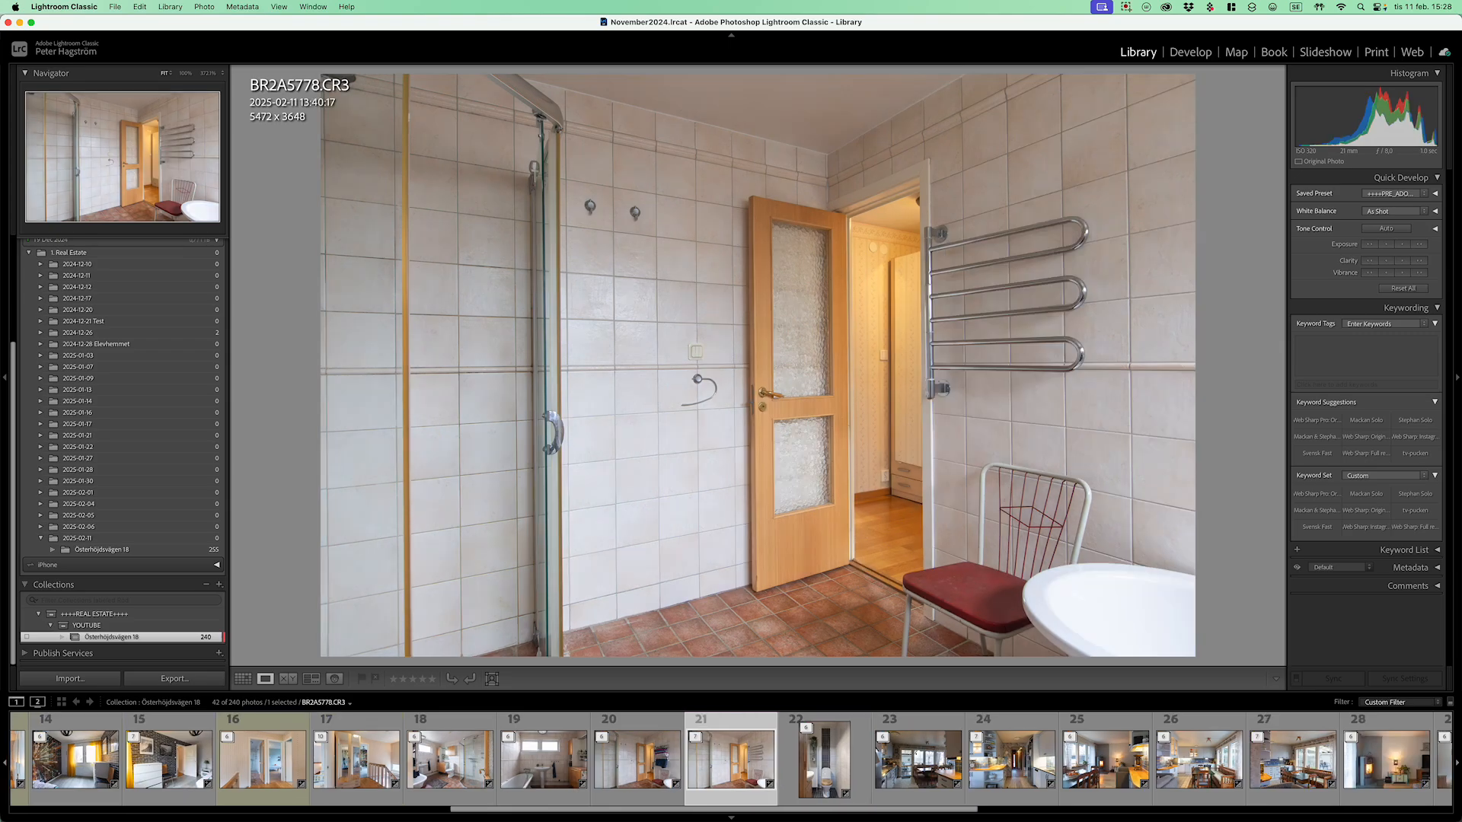
pyautogui.press('Left')
pyautogui.press('Right')
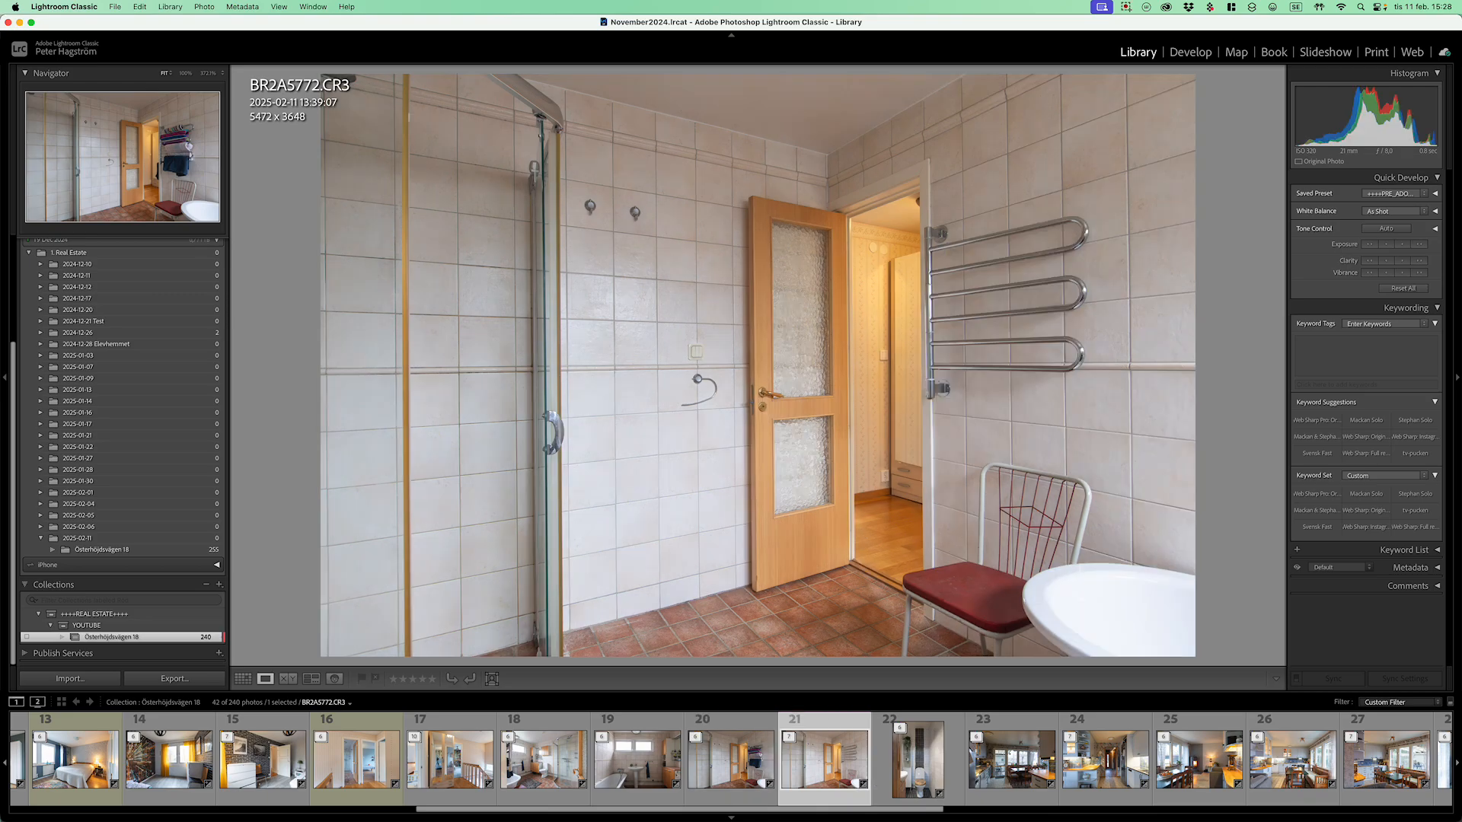
pyautogui.press('Left')
pyautogui.press('Right')
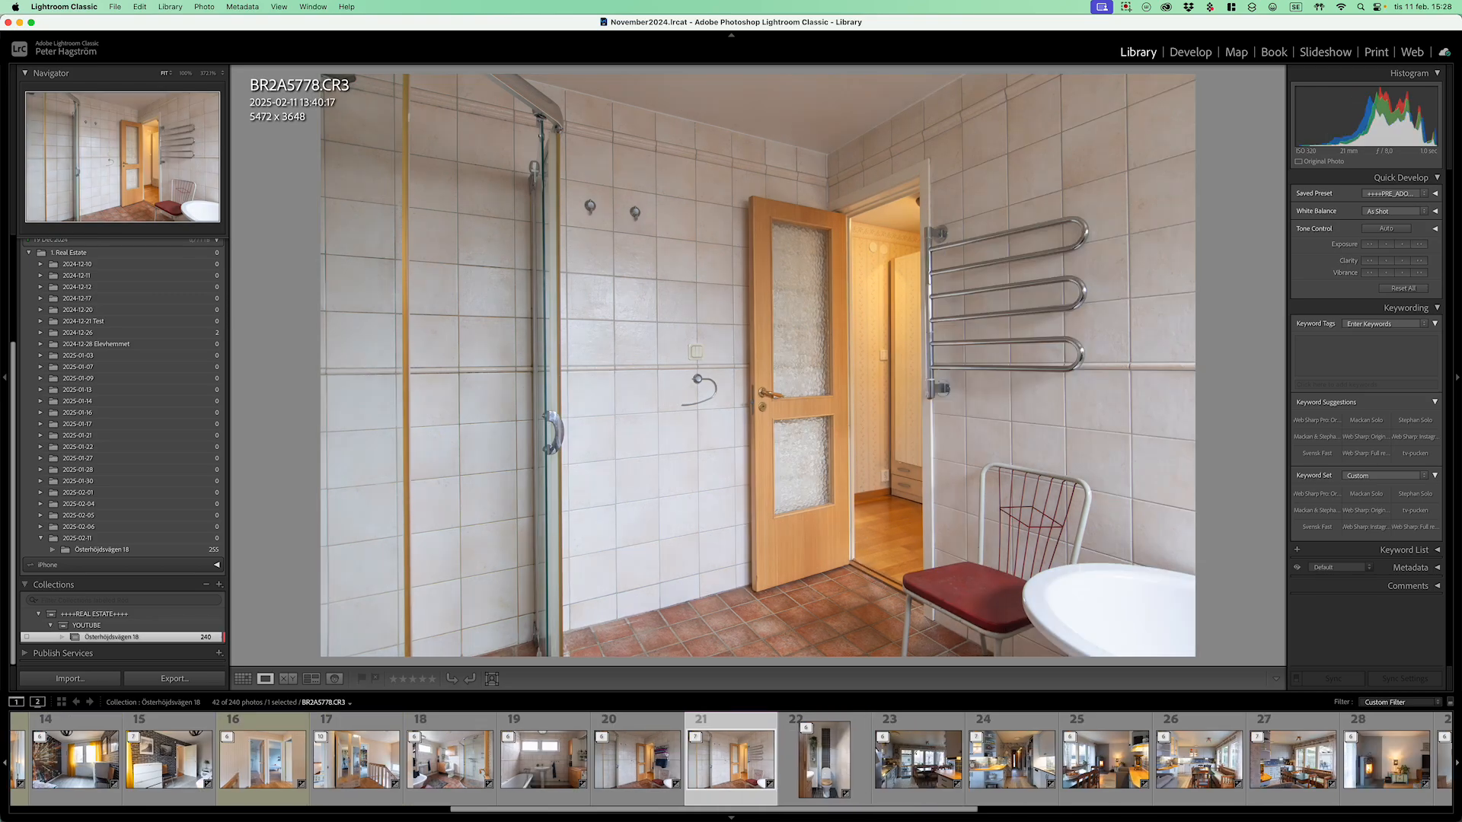
pyautogui.press('Left')
pyautogui.press('7')
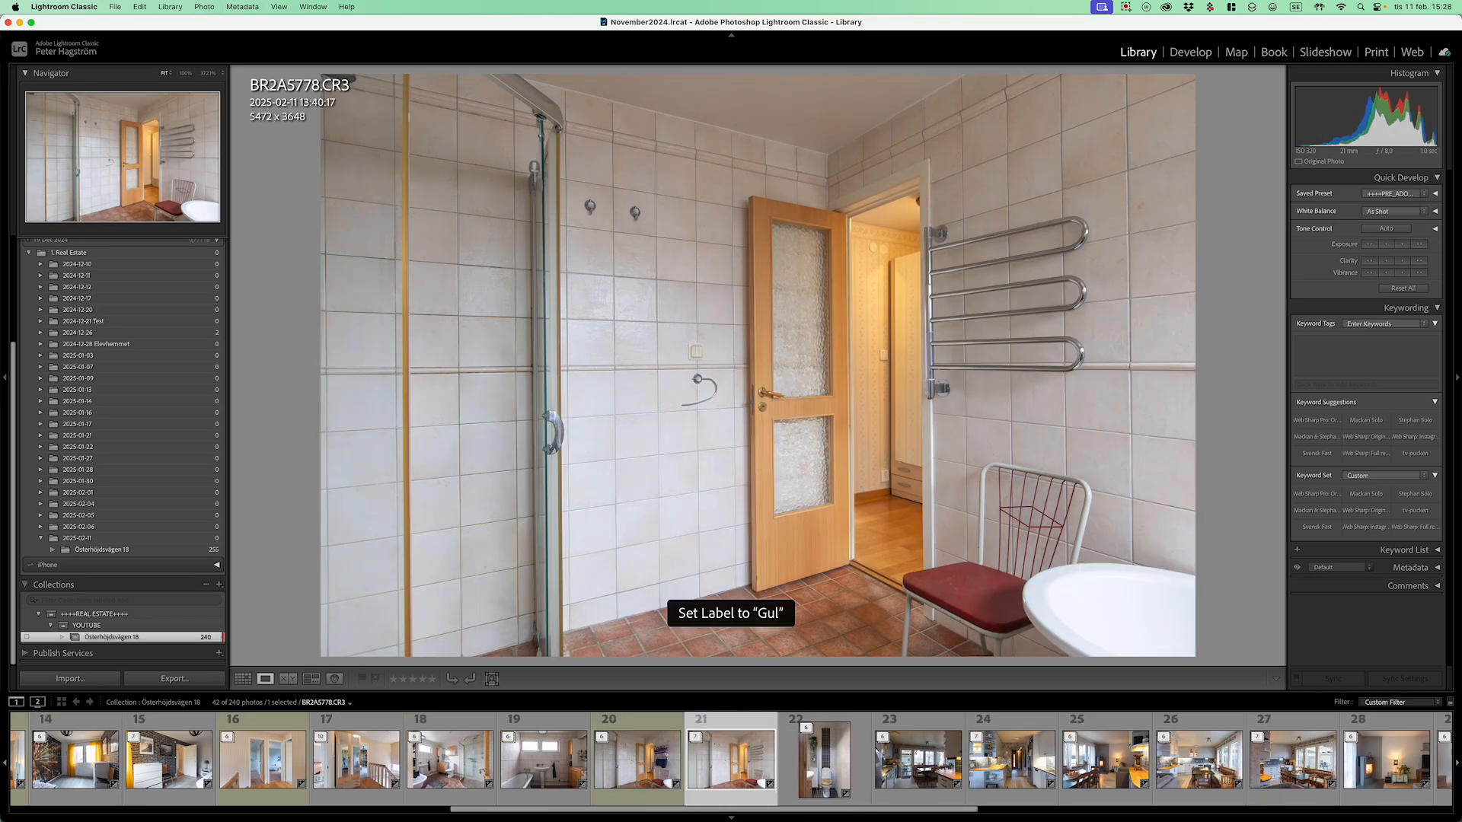
# Step: Continue through the toilet, kitchen and living-room photos to the fireplace photo
pyautogui.press('Right')
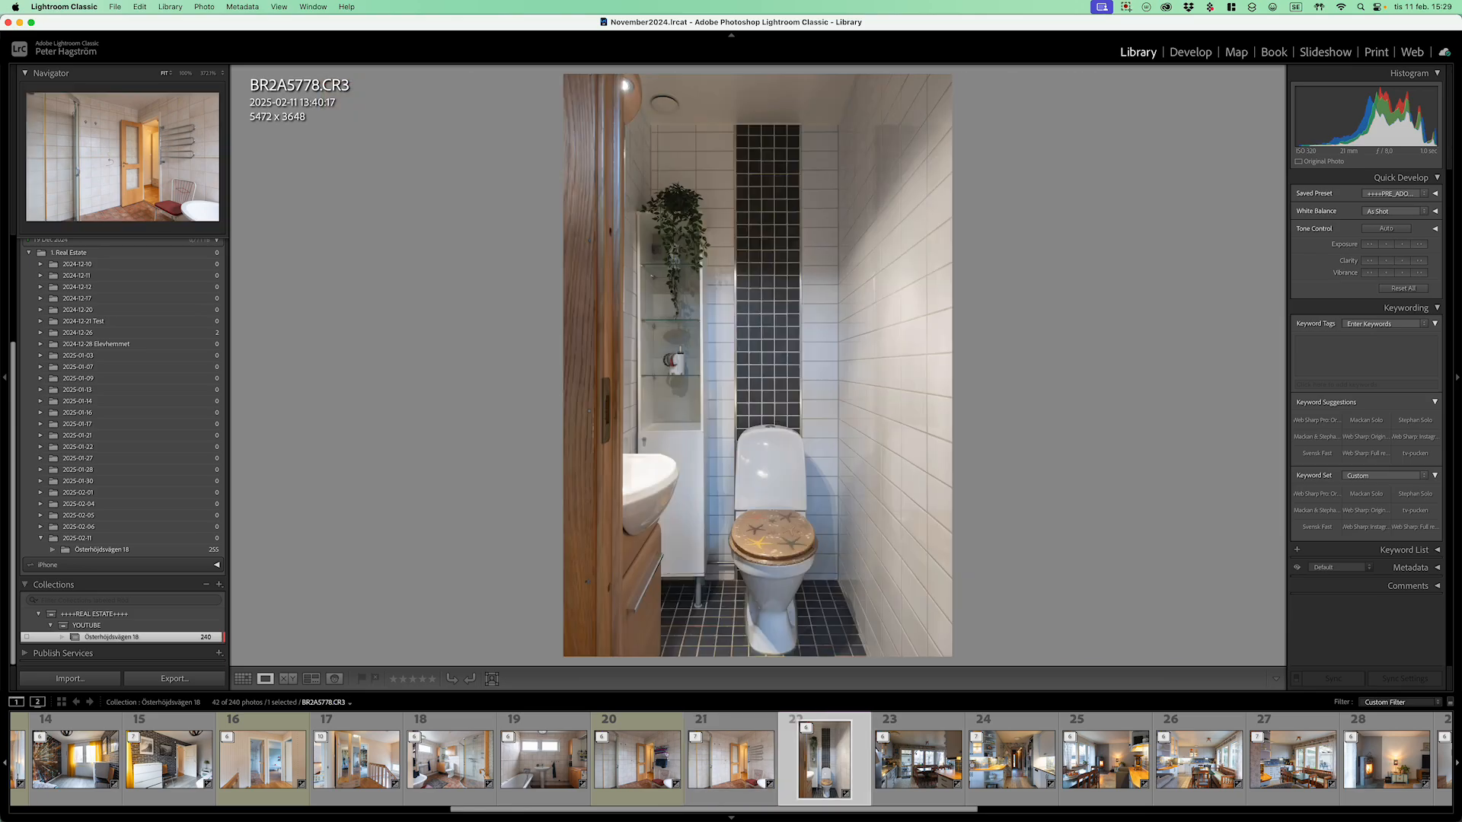
pyautogui.press('Right')
pyautogui.press('Right')
pyautogui.press('Right')
pyautogui.press('Right')
pyautogui.press('Right')
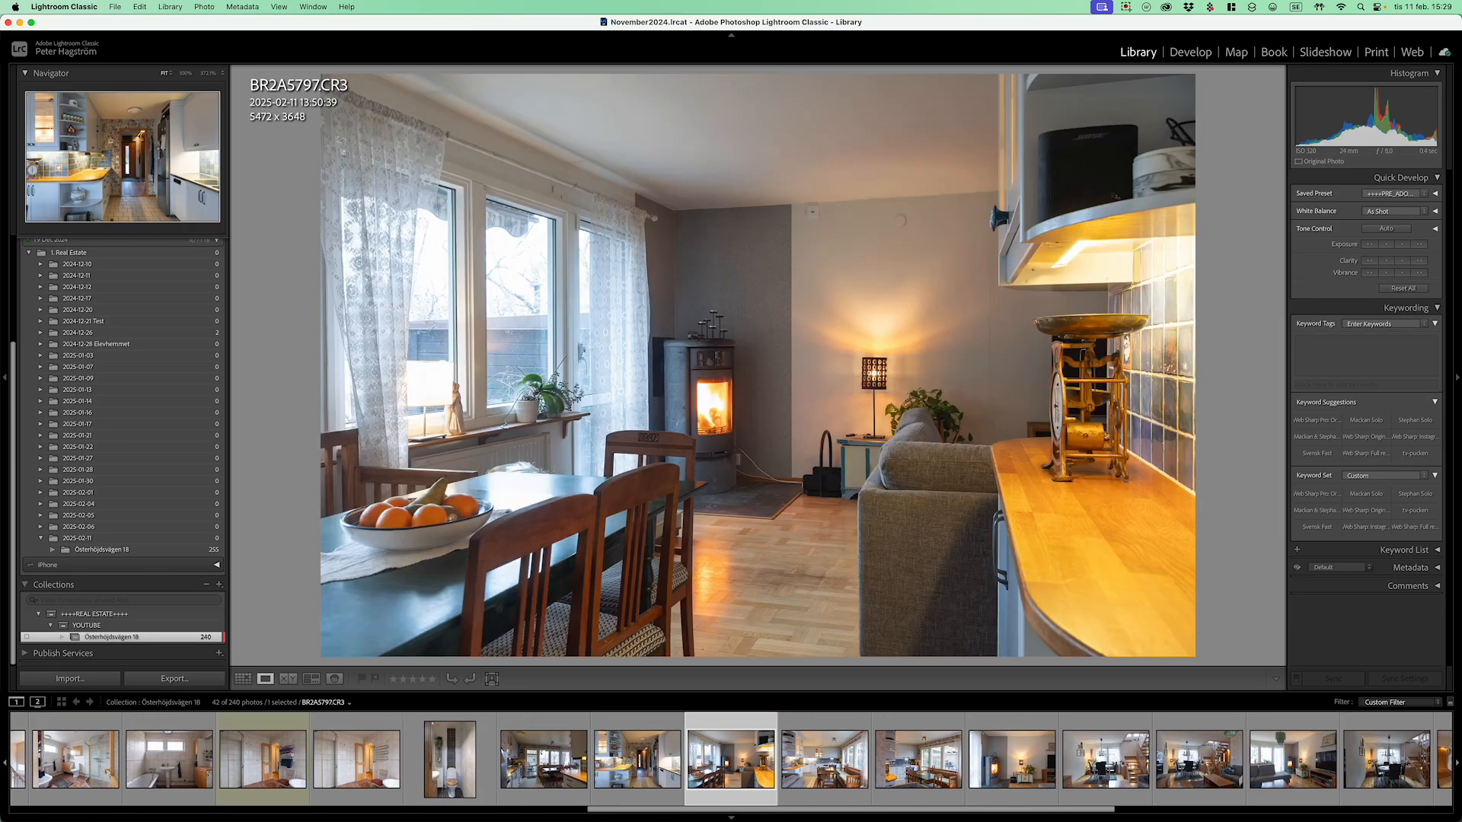
pyautogui.press('Right')
pyautogui.press('Right')
pyautogui.press('Right')
pyautogui.press('Right')
pyautogui.press('Right')
pyautogui.press('Right')
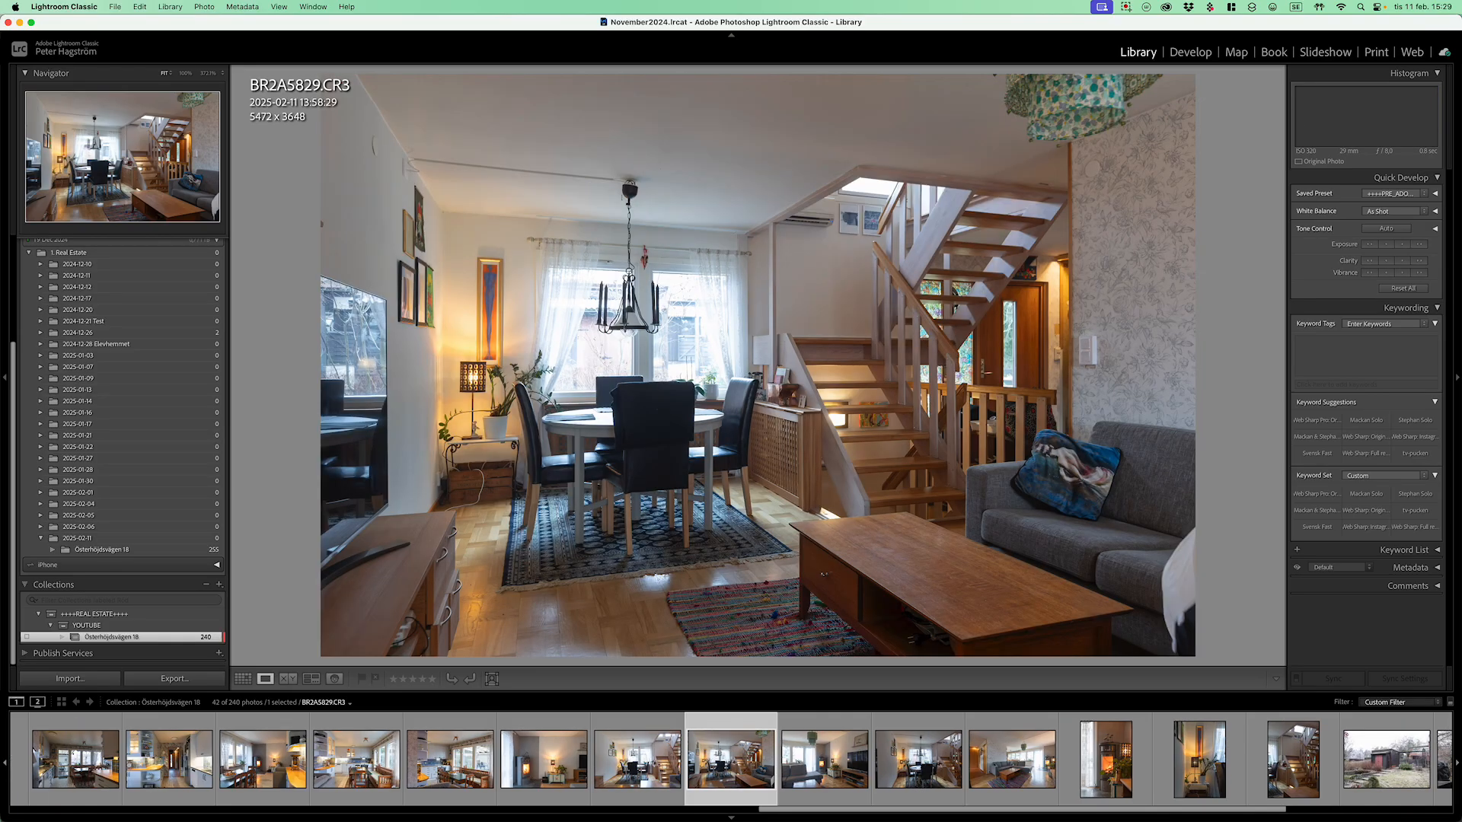
pyautogui.press('Right')
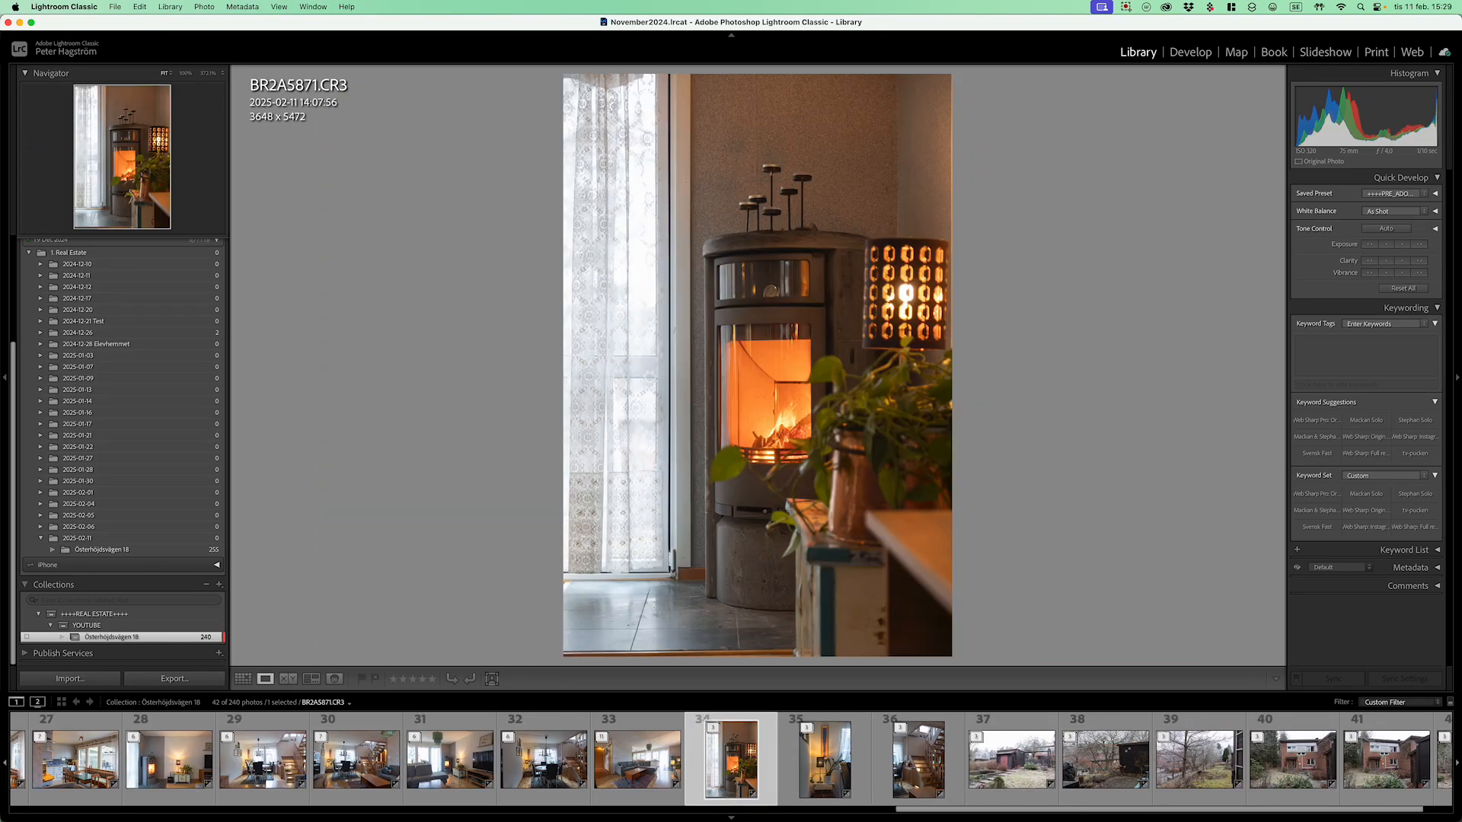
# Step: Filter the grid to No Label photos and select the first living-room photo, BR2A5646
pyautogui.press('g')
pyautogui.scroll(10, 704, 424)
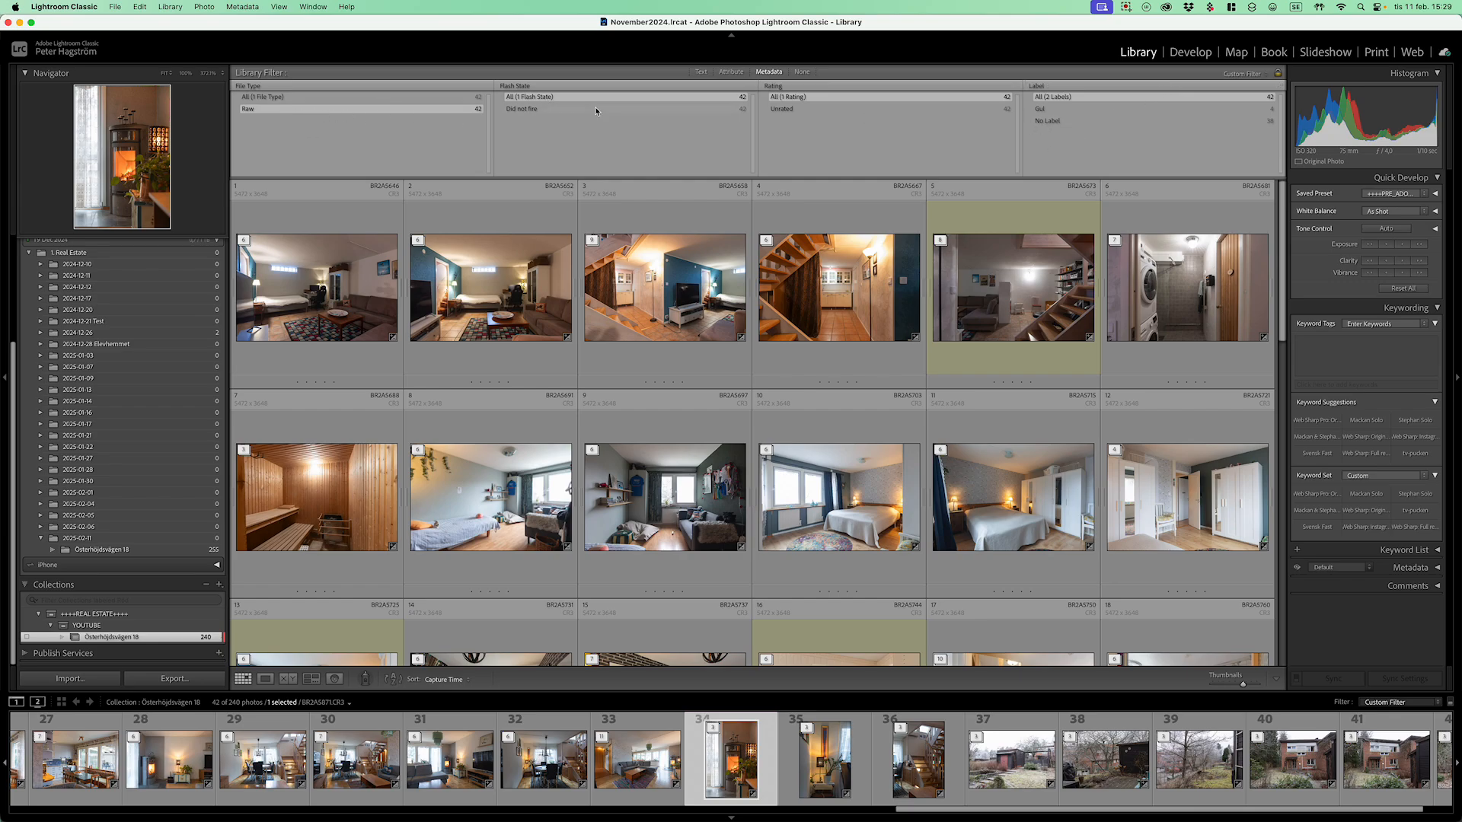
pyautogui.click(1055, 124)
pyautogui.scroll(8, 964, 257)
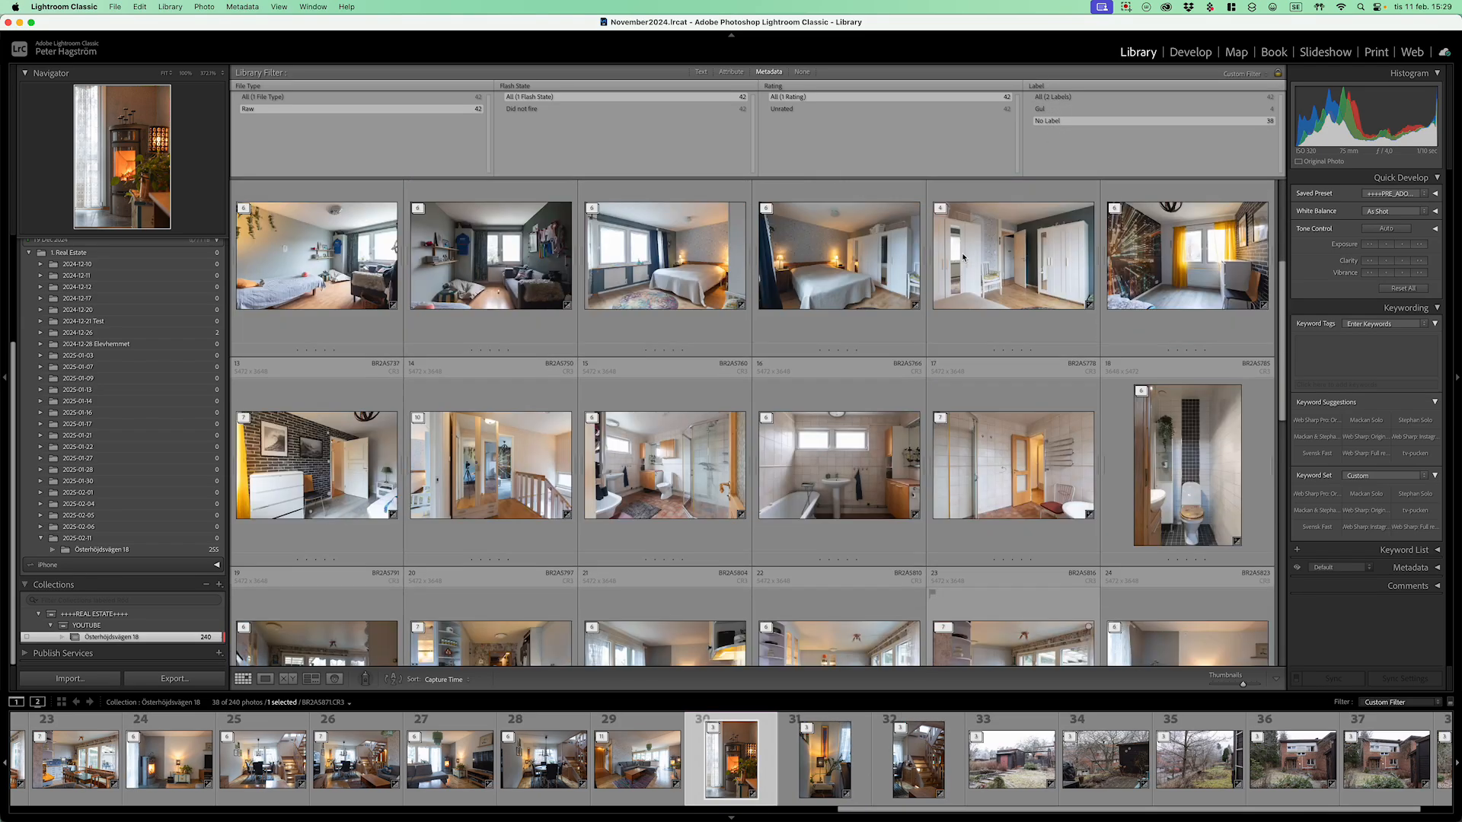
pyautogui.scroll(-5, 963, 257)
pyautogui.scroll(-5, 963, 257)
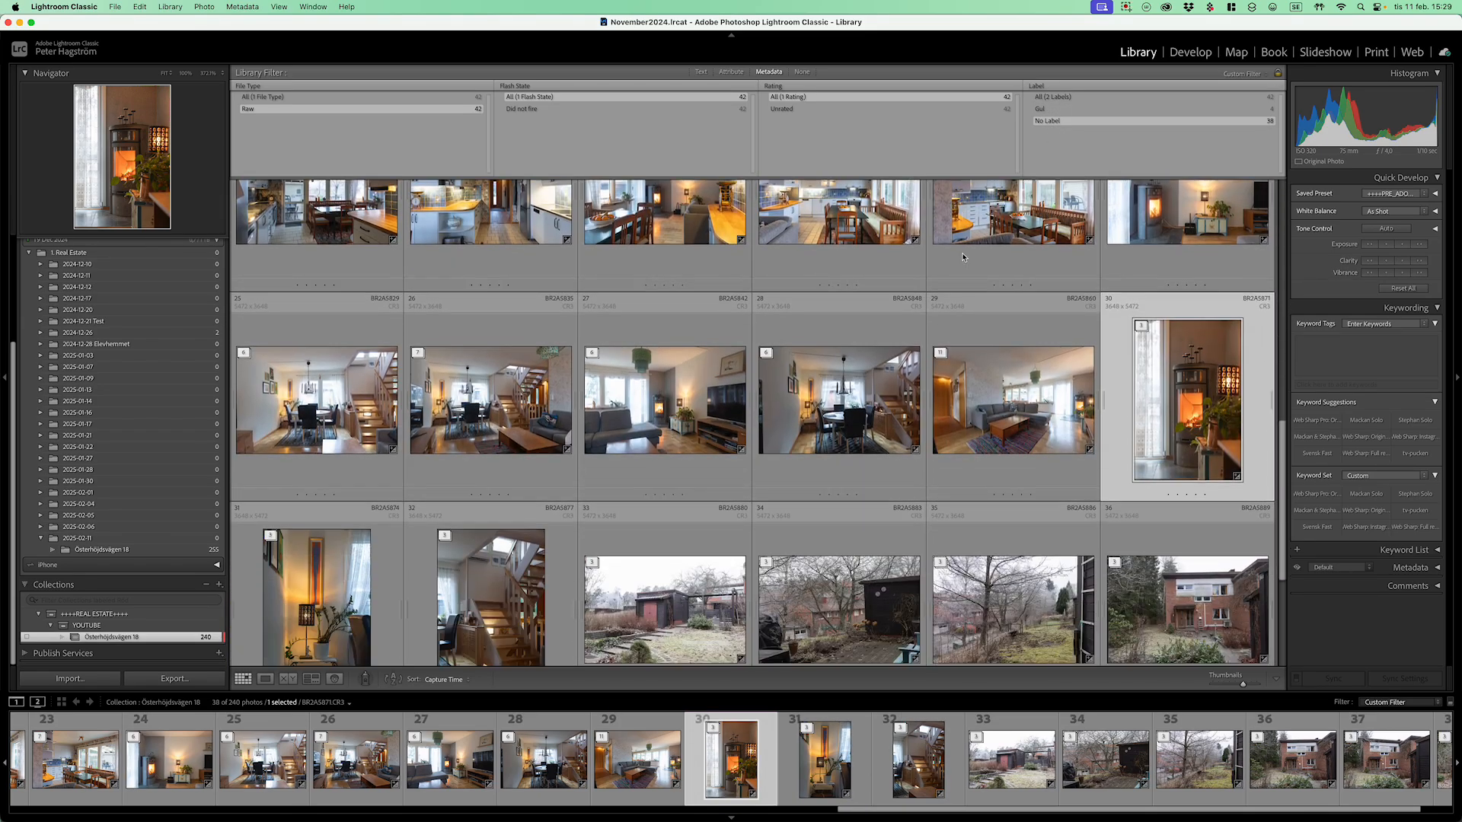
pyautogui.scroll(8, 959, 258)
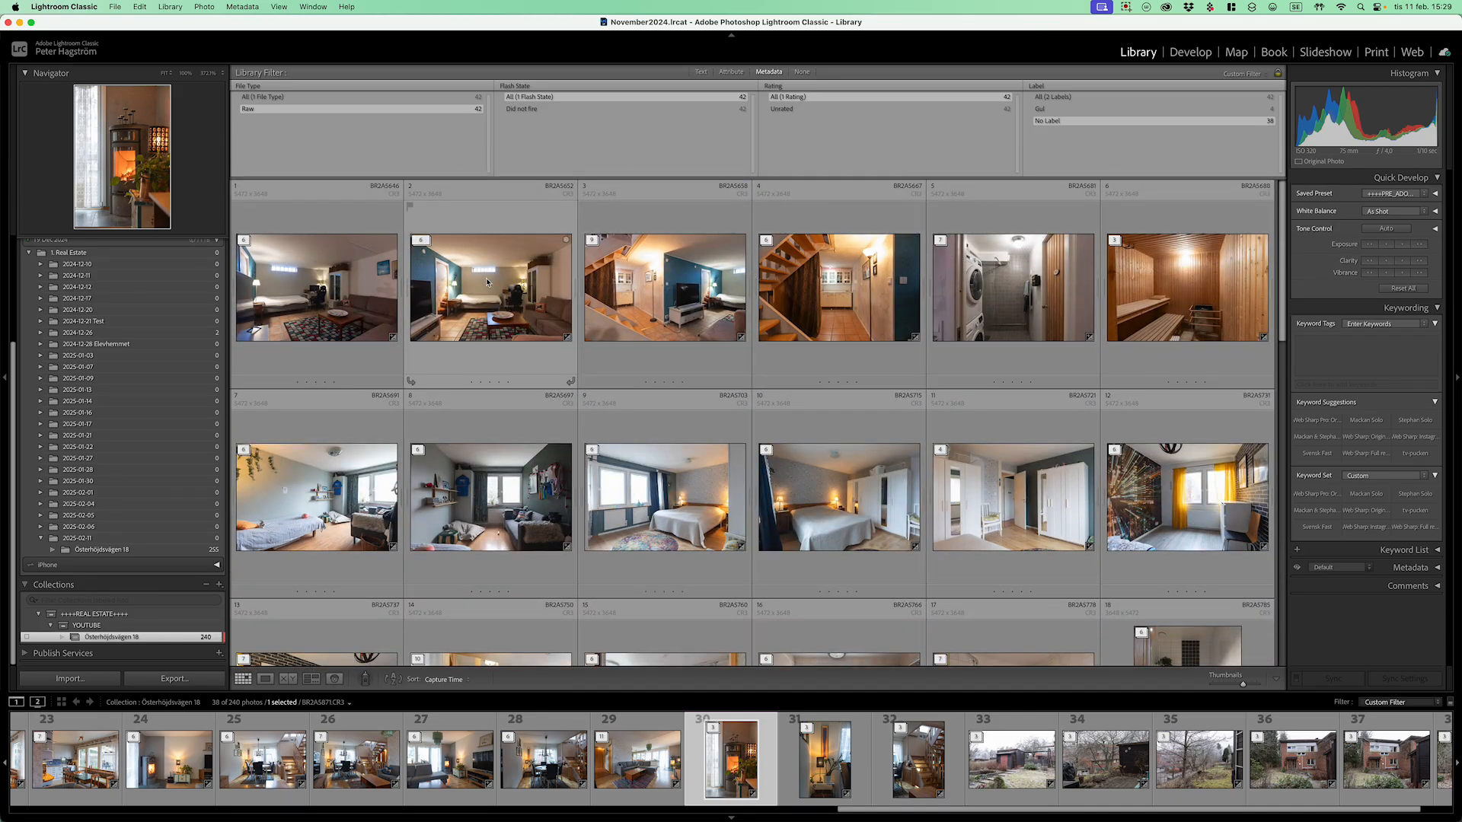
pyautogui.click(380, 297)
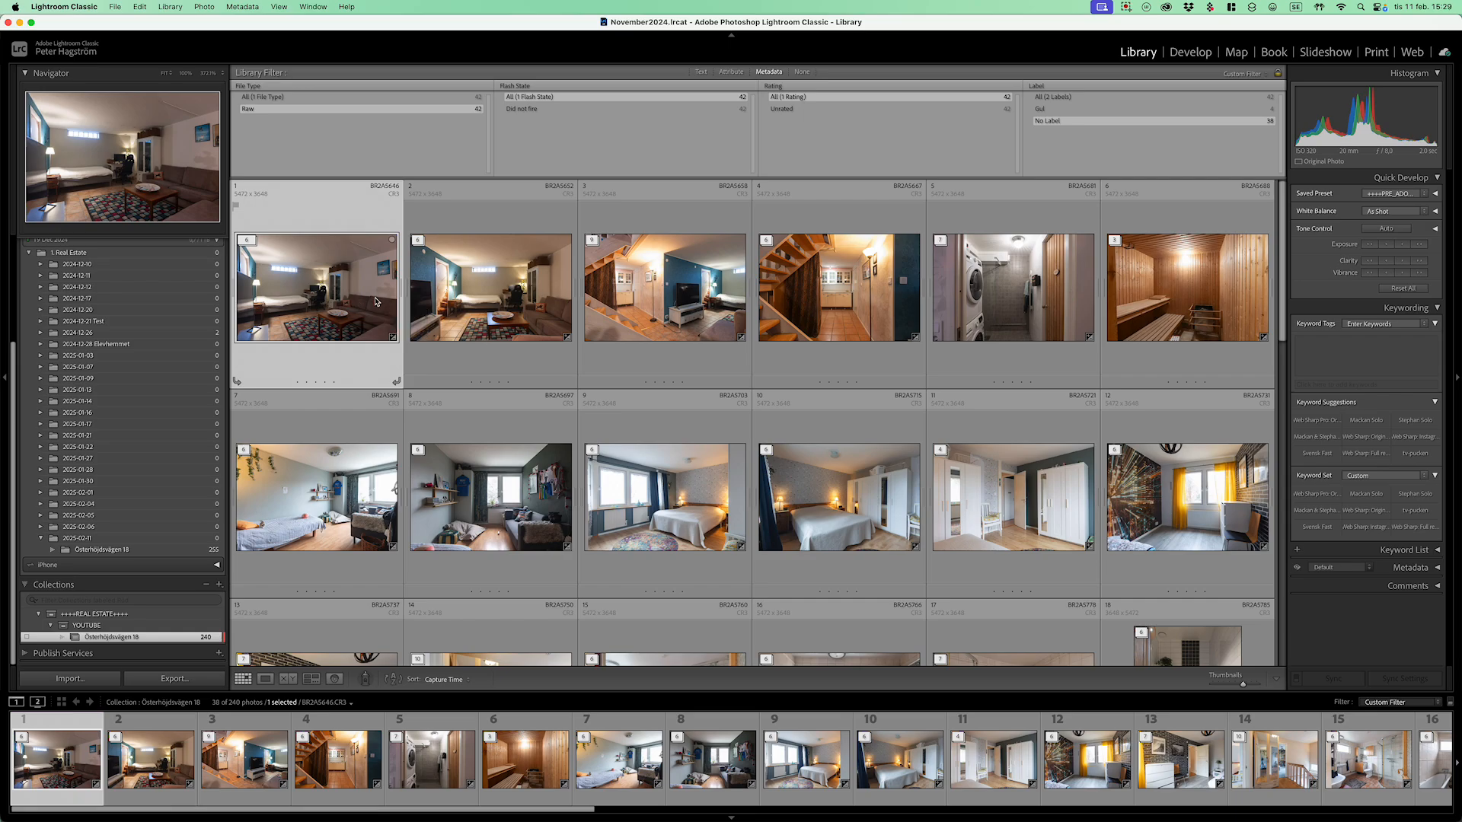
# Step: Label BR2A5646 red, check it under the Röd filter, then switch the Label filter back to All
pyautogui.press('6')
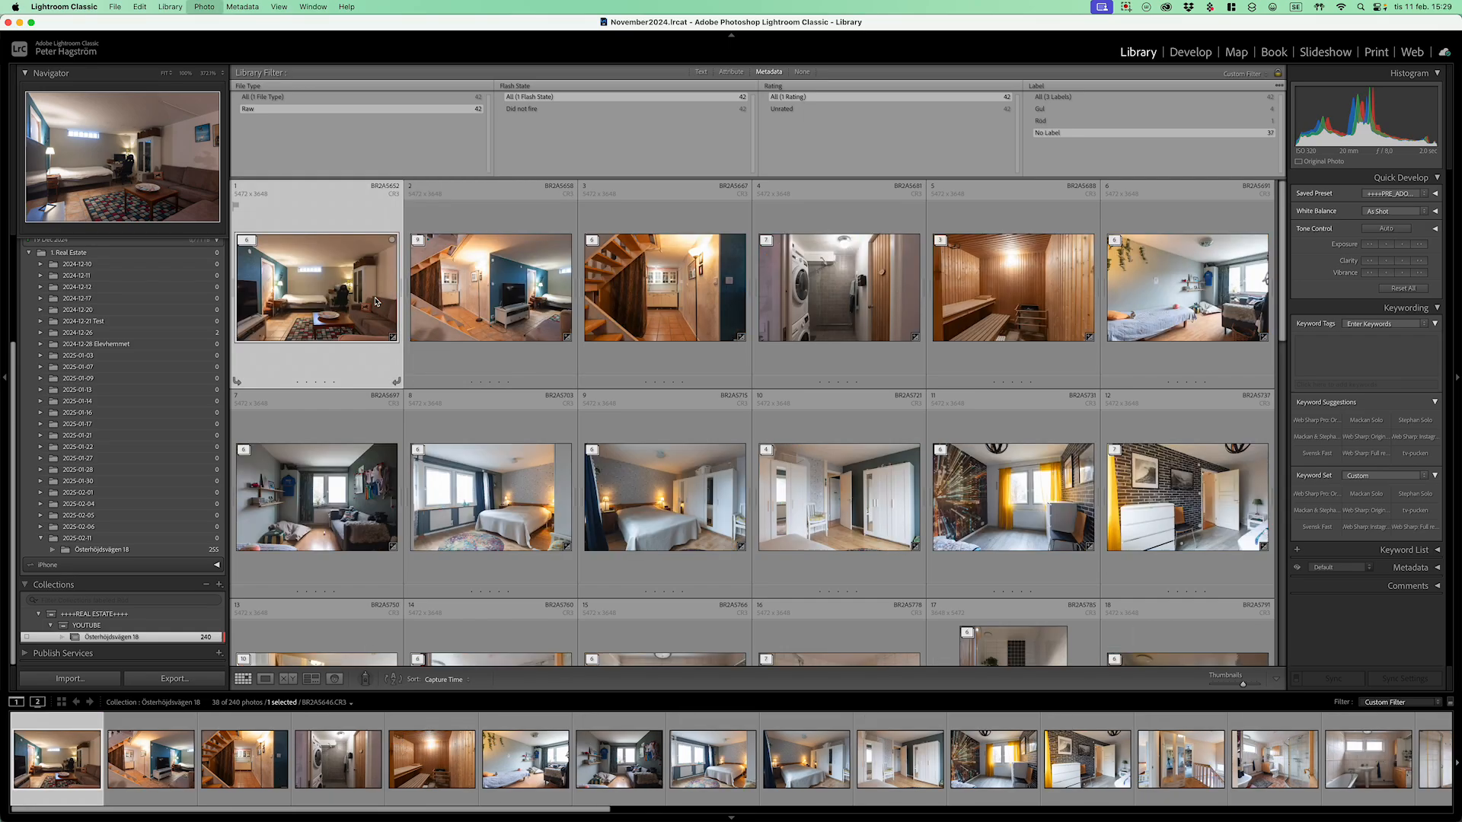
pyautogui.click(1042, 122)
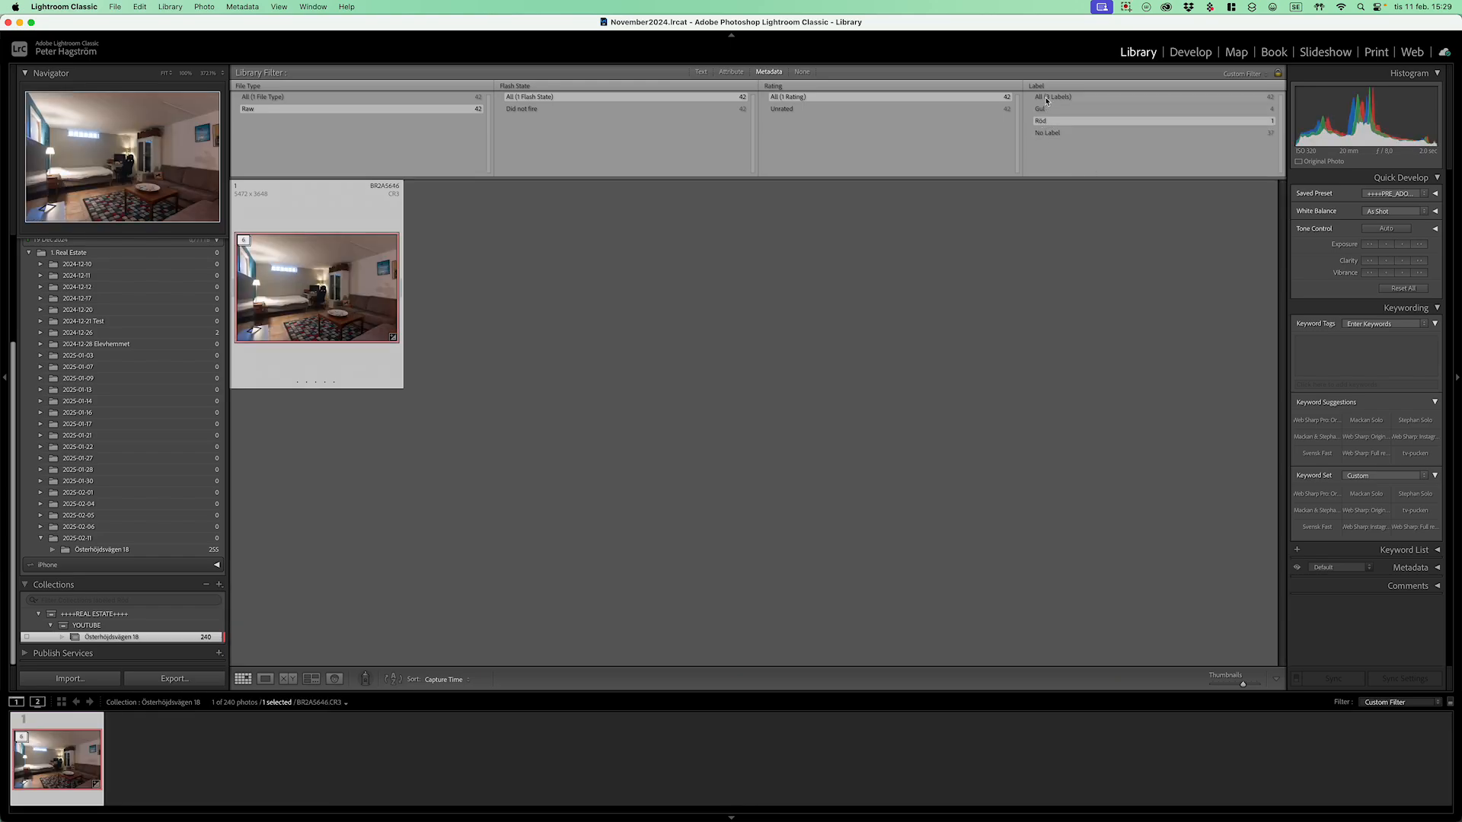
pyautogui.click(1047, 97)
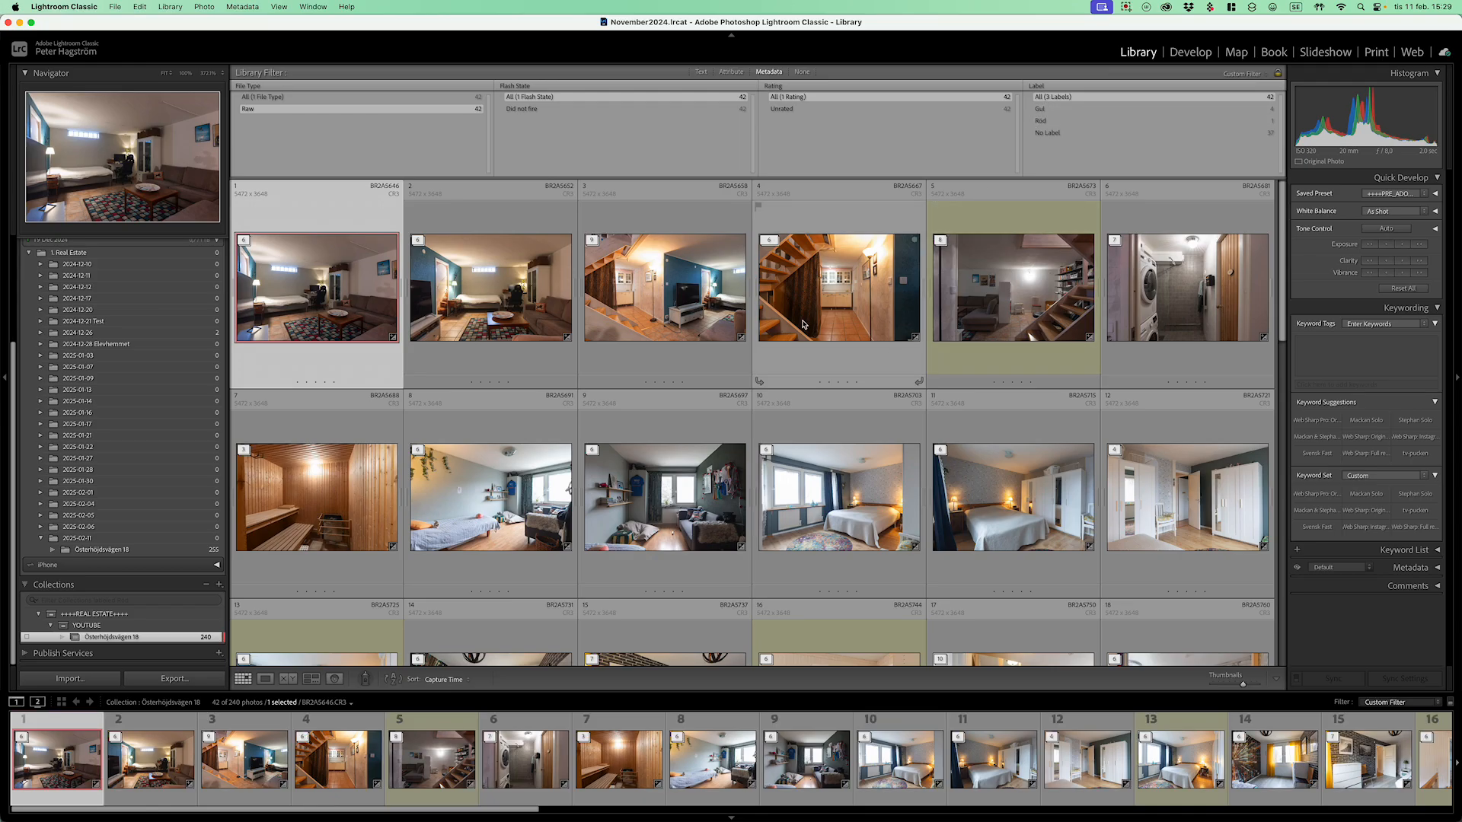
pyautogui.scroll(-15, 808, 328)
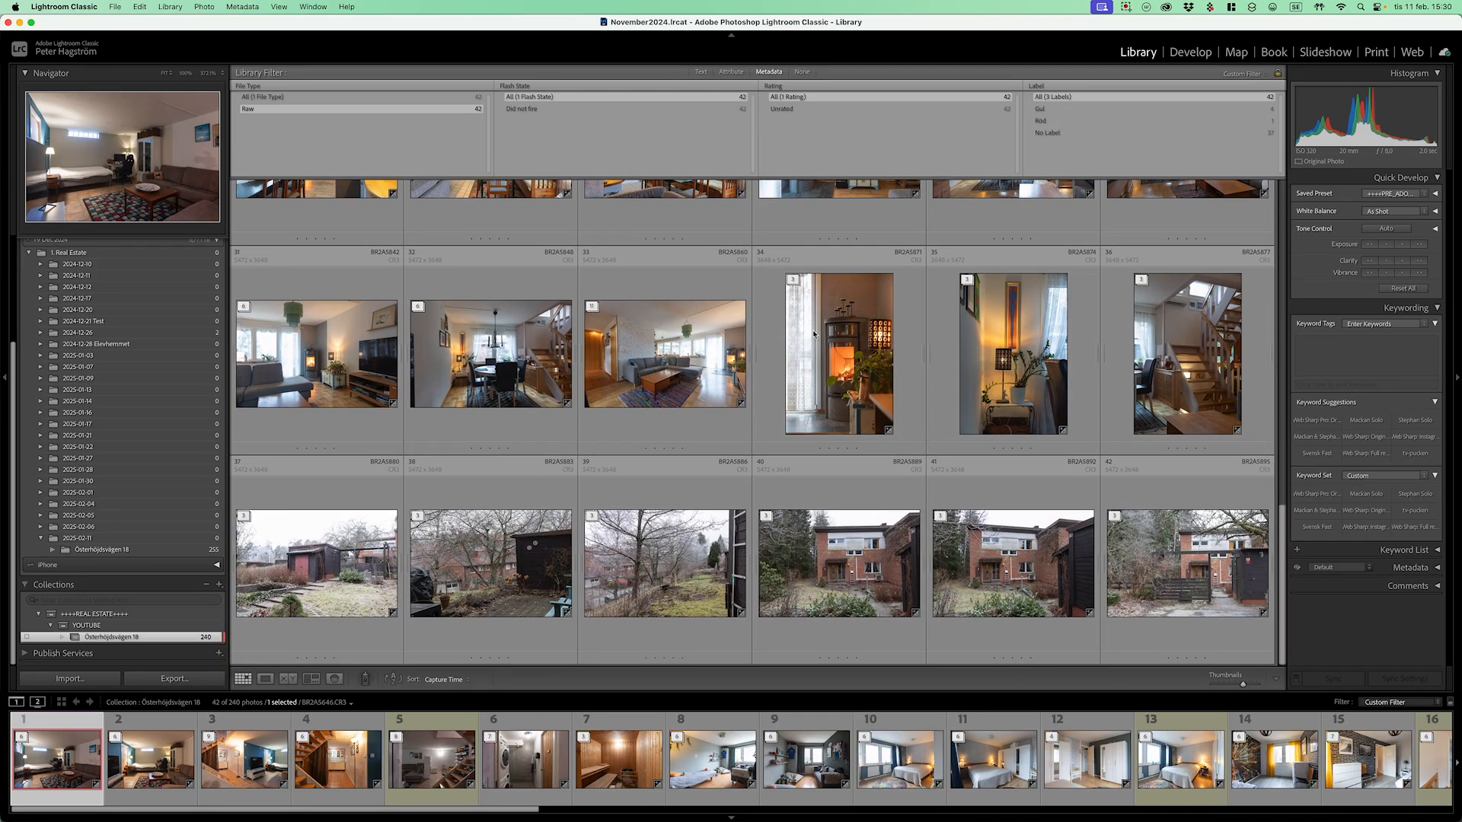
pyautogui.scroll(15, 813, 334)
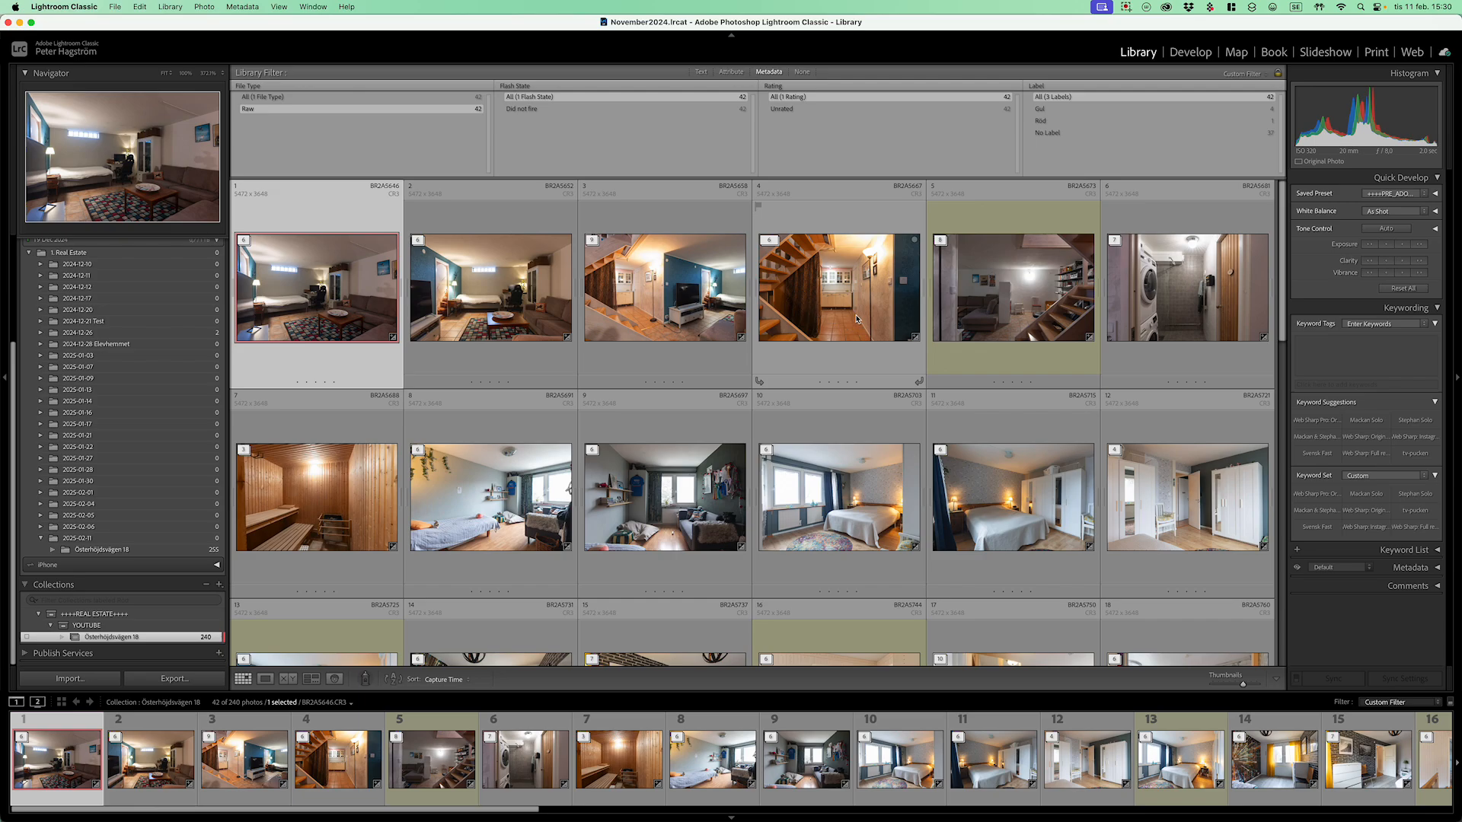
pyautogui.scroll(-2, 784, 315)
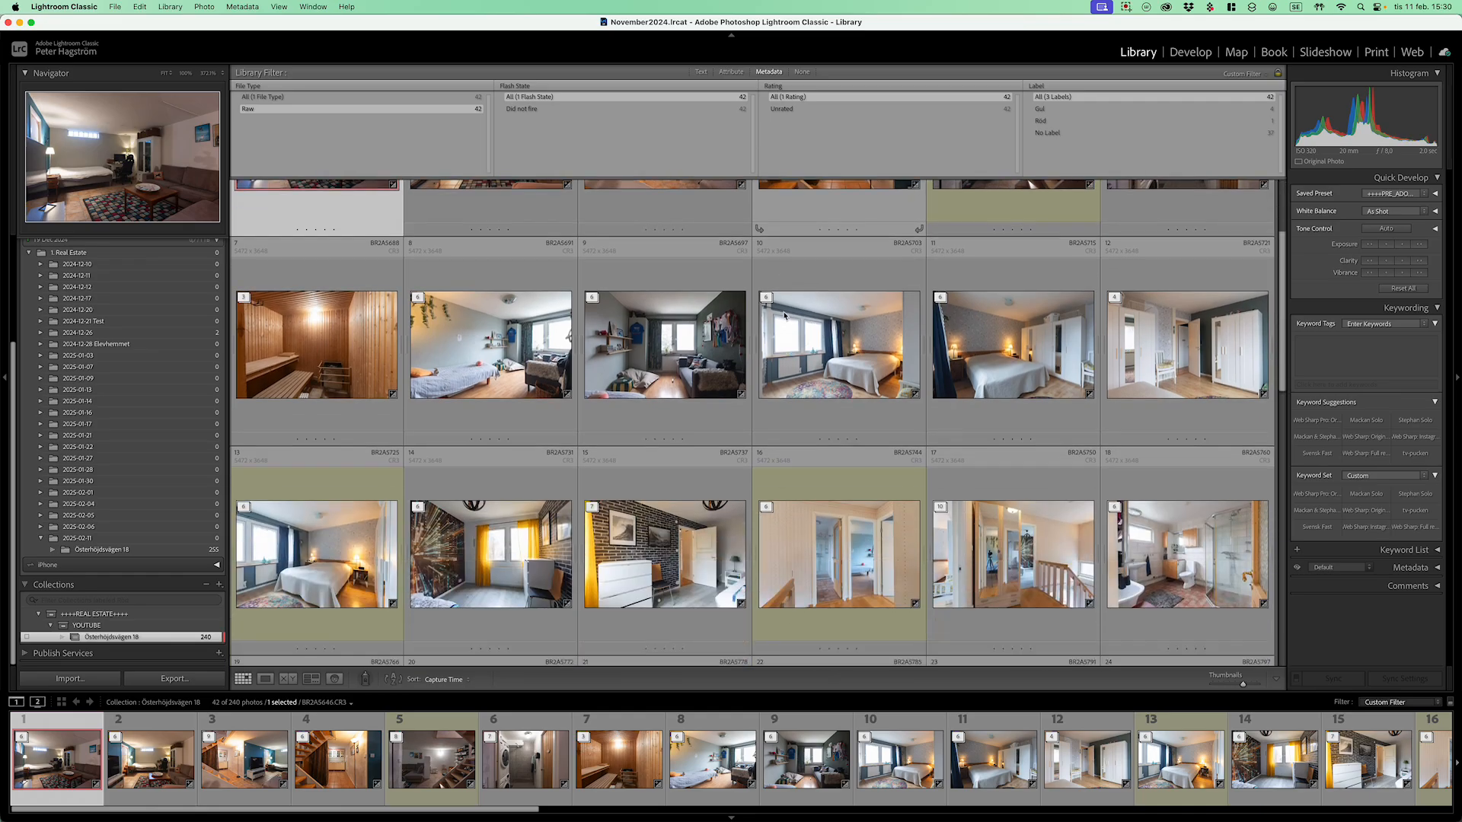
pyautogui.scroll(-5, 784, 314)
pyautogui.scroll(7, 786, 317)
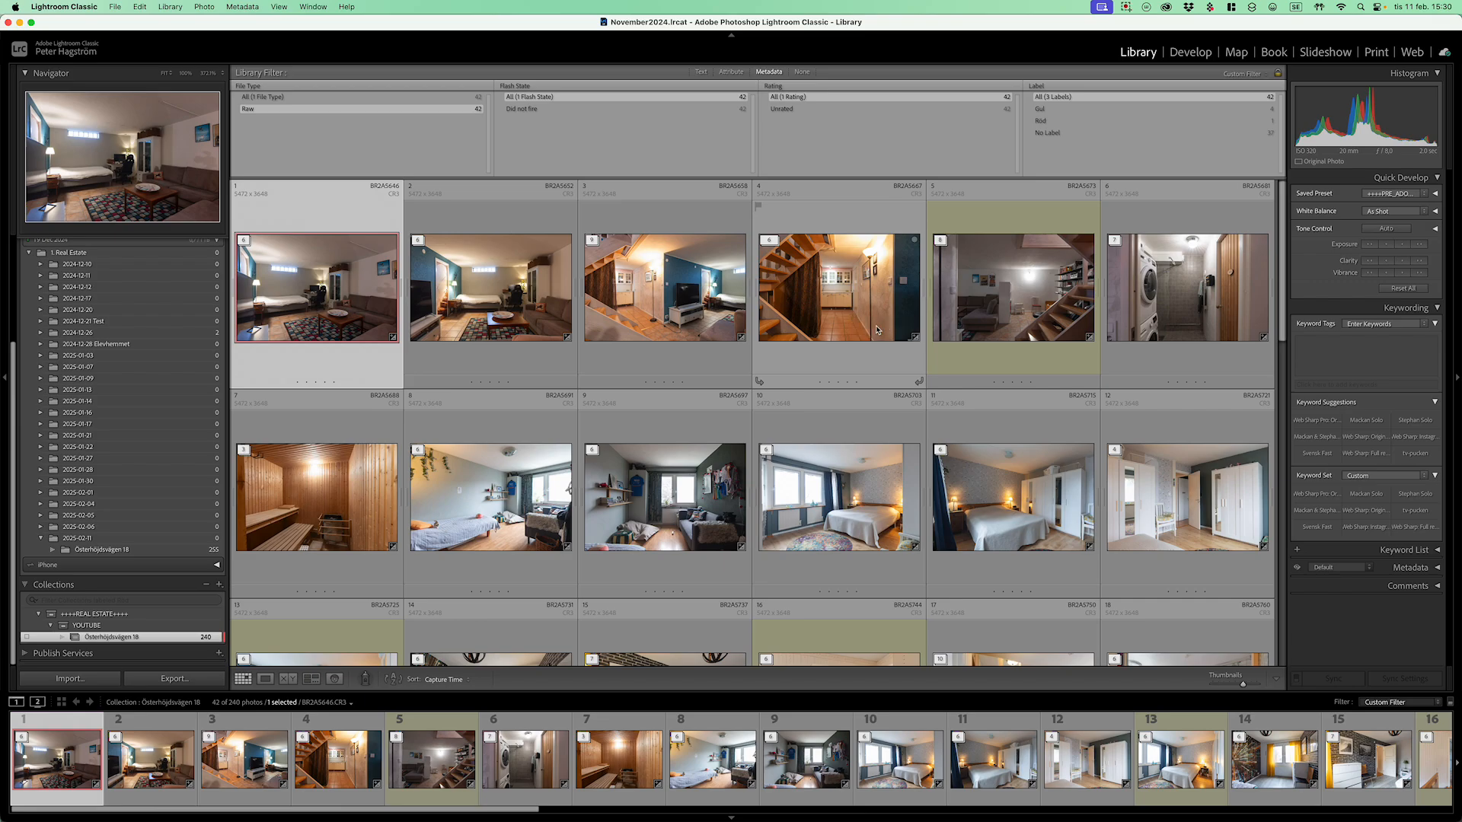
pyautogui.click(1126, 8)
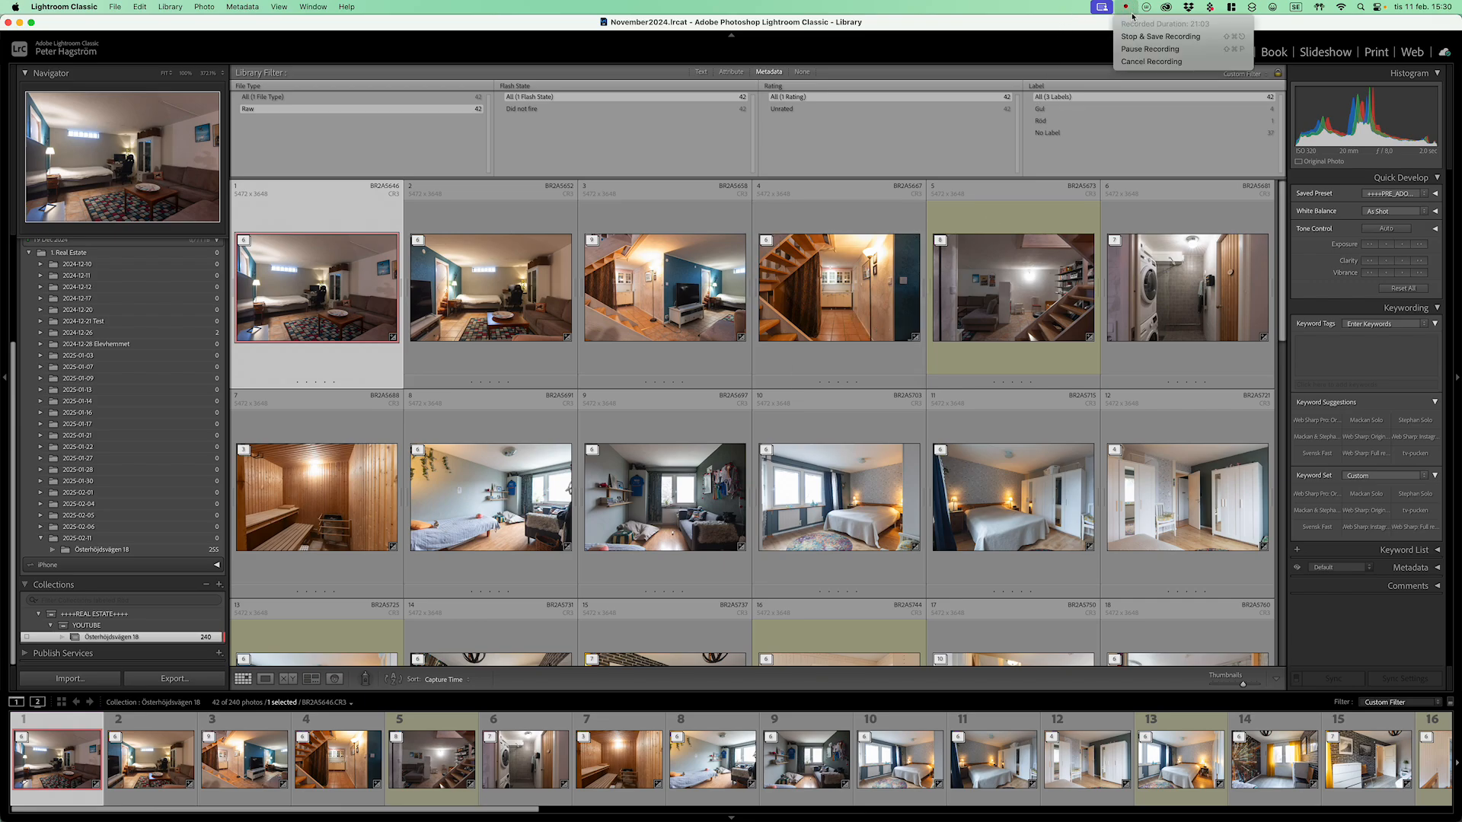